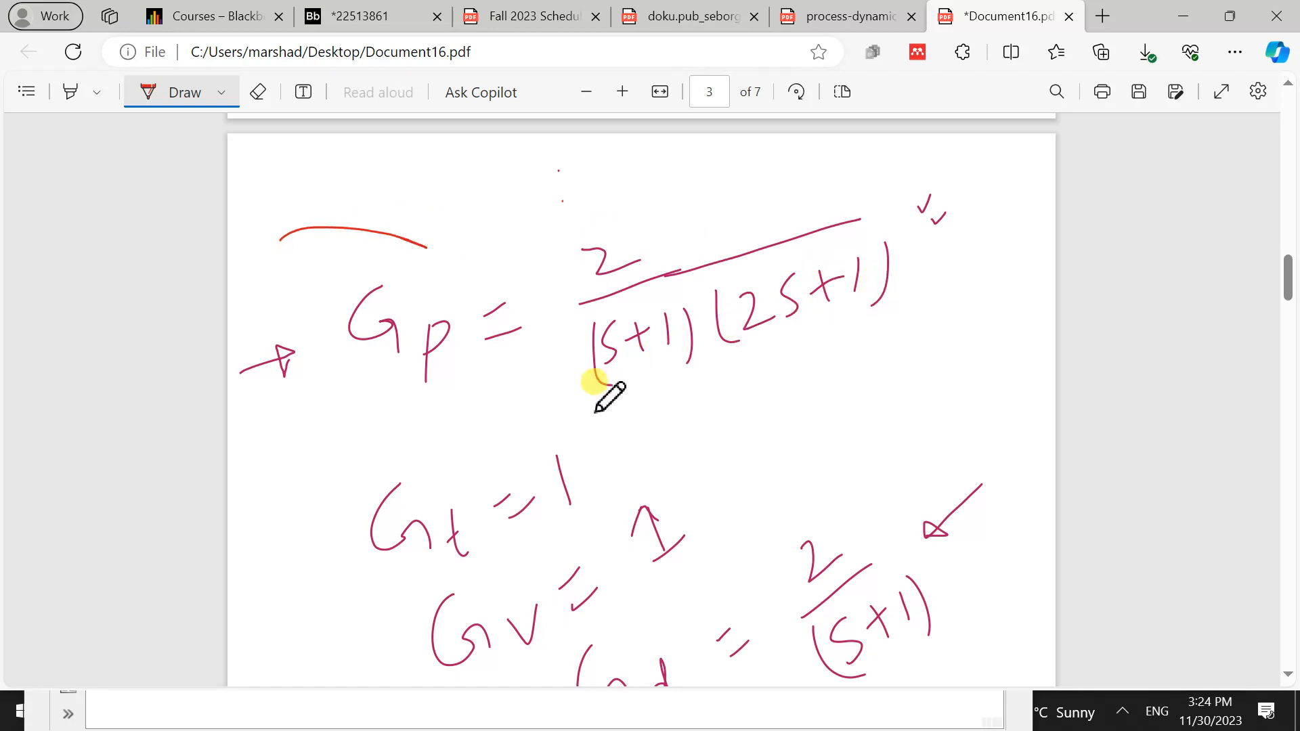
Underline the Gp denominator and tick beside it in red, and draw red arrows pointing at Gp and Gt
{"action": "mouse_move", "coordinate": [596, 401]}
{"action": "left_mouse_down"}
{"action": "mouse_move", "coordinate": [904, 317]}
{"action": "mouse_move", "coordinate": [966, 261]}
{"action": "mouse_move", "coordinate": [976, 273]}
{"action": "left_mouse_up"}
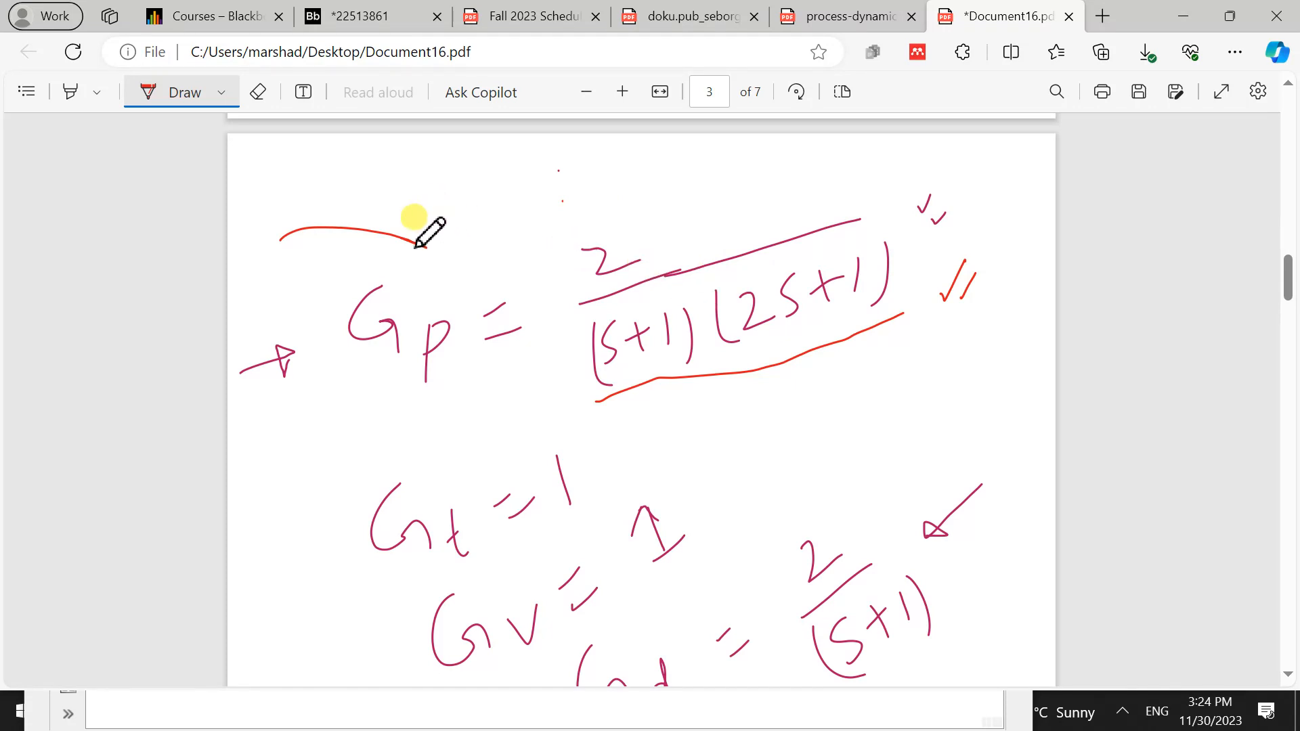
{"action": "mouse_move", "coordinate": [411, 241]}
{"action": "left_mouse_down"}
{"action": "mouse_move", "coordinate": [430, 249]}
{"action": "mouse_move", "coordinate": [408, 257]}
{"action": "mouse_move", "coordinate": [411, 243]}
{"action": "left_mouse_up"}
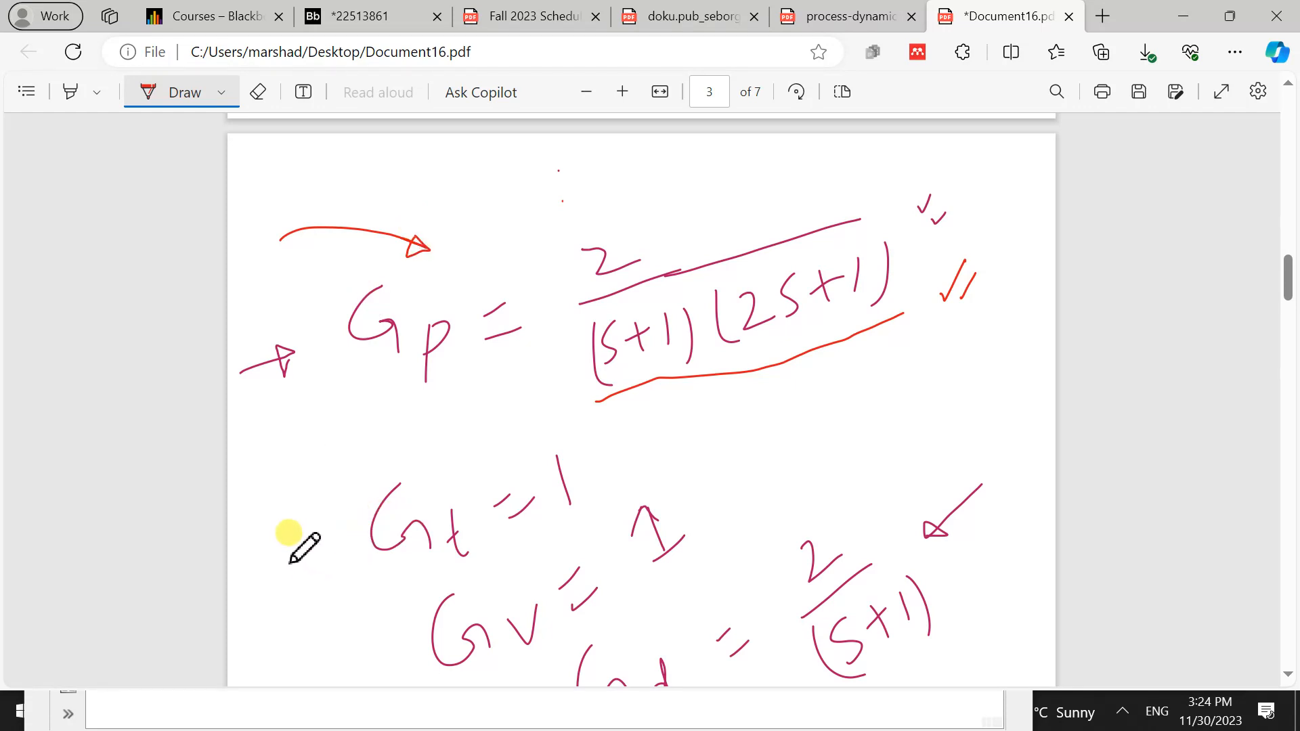
{"action": "scroll", "coordinate": [305, 535], "scroll_direction": "down", "scroll_amount": 2}
{"action": "mouse_move", "coordinate": [269, 498]}
{"action": "left_mouse_down"}
{"action": "mouse_move", "coordinate": [334, 429]}
{"action": "mouse_move", "coordinate": [332, 450]}
{"action": "mouse_move", "coordinate": [325, 432]}
{"action": "left_mouse_up"}
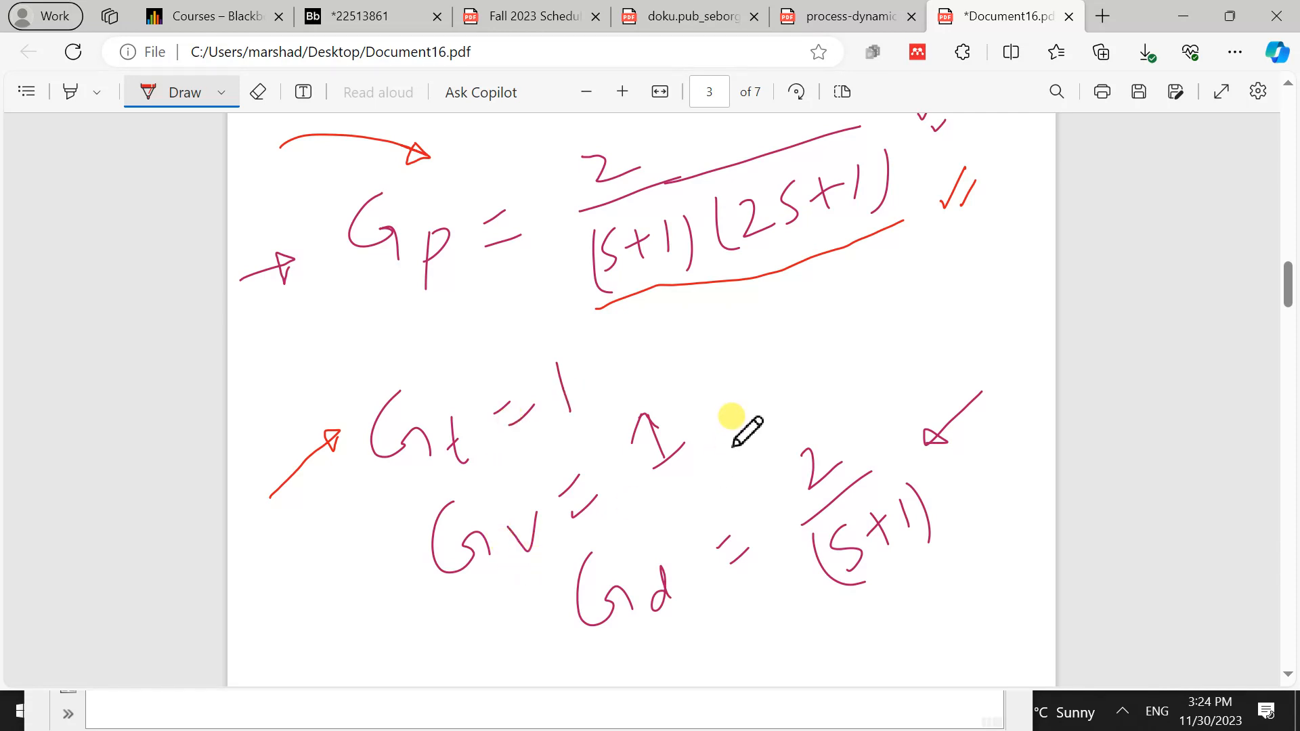
Underline Gd in red and circle the whole Gp equation on the same page
{"action": "left_click_drag", "start_coordinate": [692, 602], "coordinate": [606, 660]}
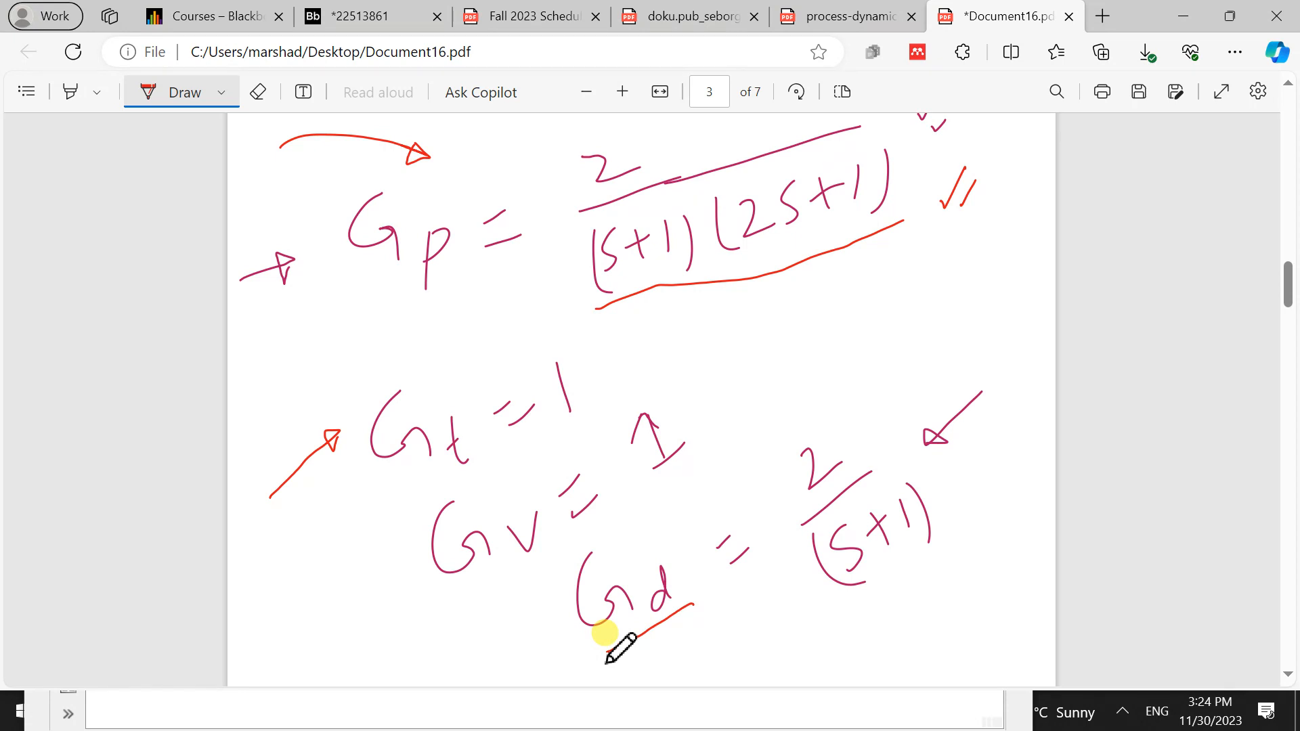
{"action": "scroll", "coordinate": [606, 662], "scroll_direction": "down", "scroll_amount": 1}
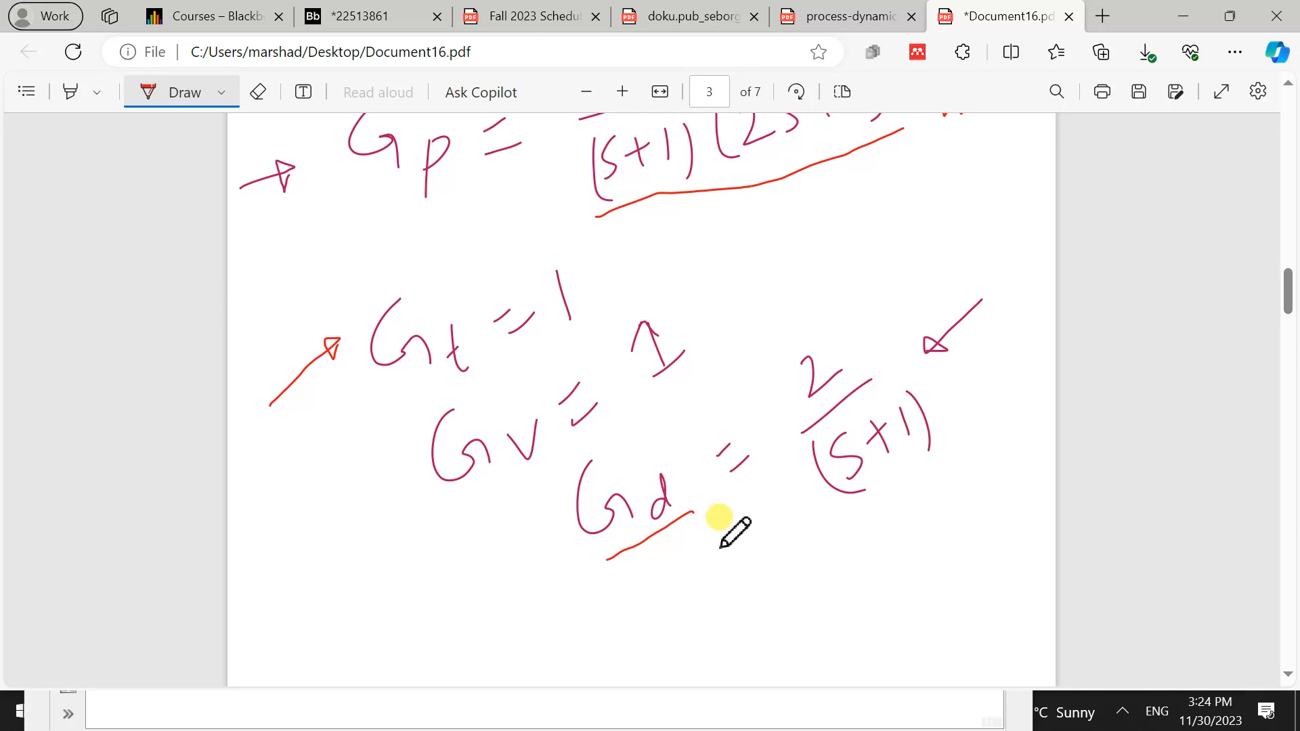
{"action": "scroll", "coordinate": [734, 531], "scroll_direction": "up", "scroll_amount": 2}
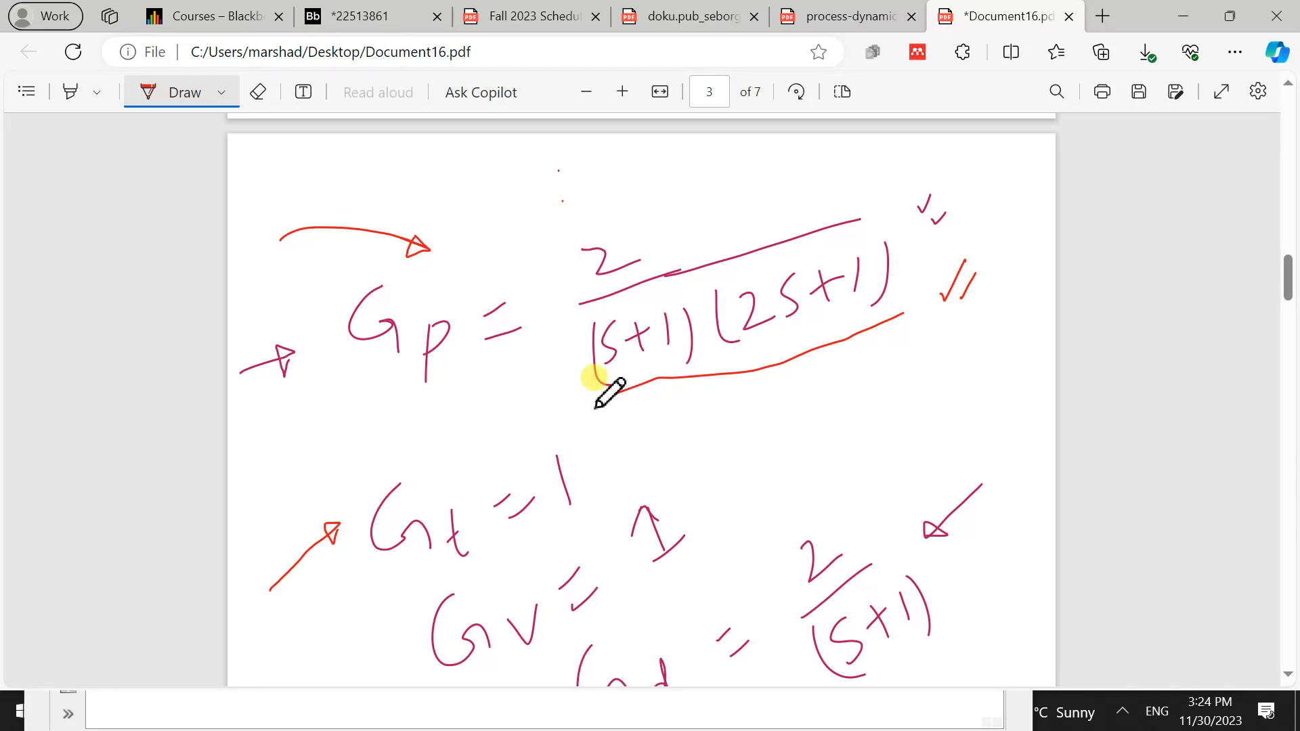
{"action": "mouse_move", "coordinate": [596, 402]}
{"action": "left_mouse_down"}
{"action": "mouse_move", "coordinate": [372, 366]}
{"action": "mouse_move", "coordinate": [413, 290]}
{"action": "mouse_move", "coordinate": [846, 204]}
{"action": "mouse_move", "coordinate": [921, 249]}
{"action": "mouse_move", "coordinate": [898, 327]}
{"action": "left_mouse_up"}
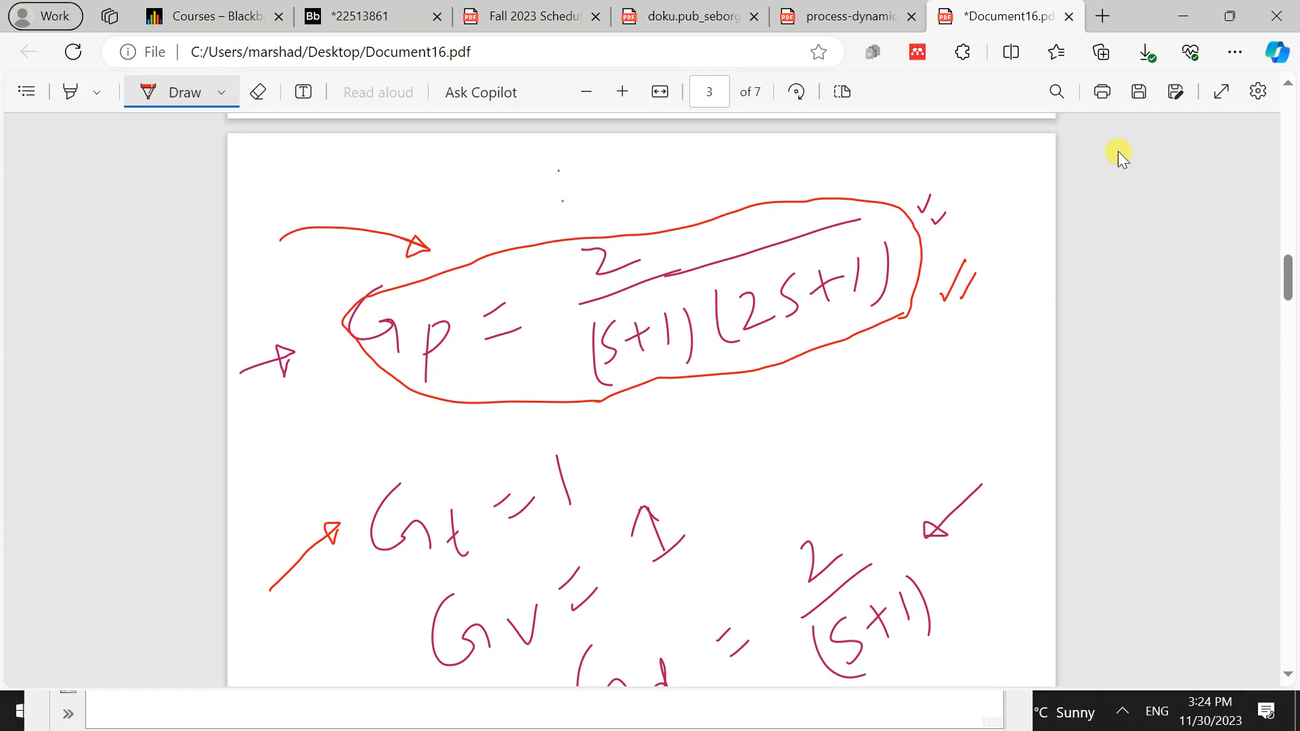
Switch to Simulink and create a new blank model
{"action": "left_click", "coordinate": [1182, 16]}
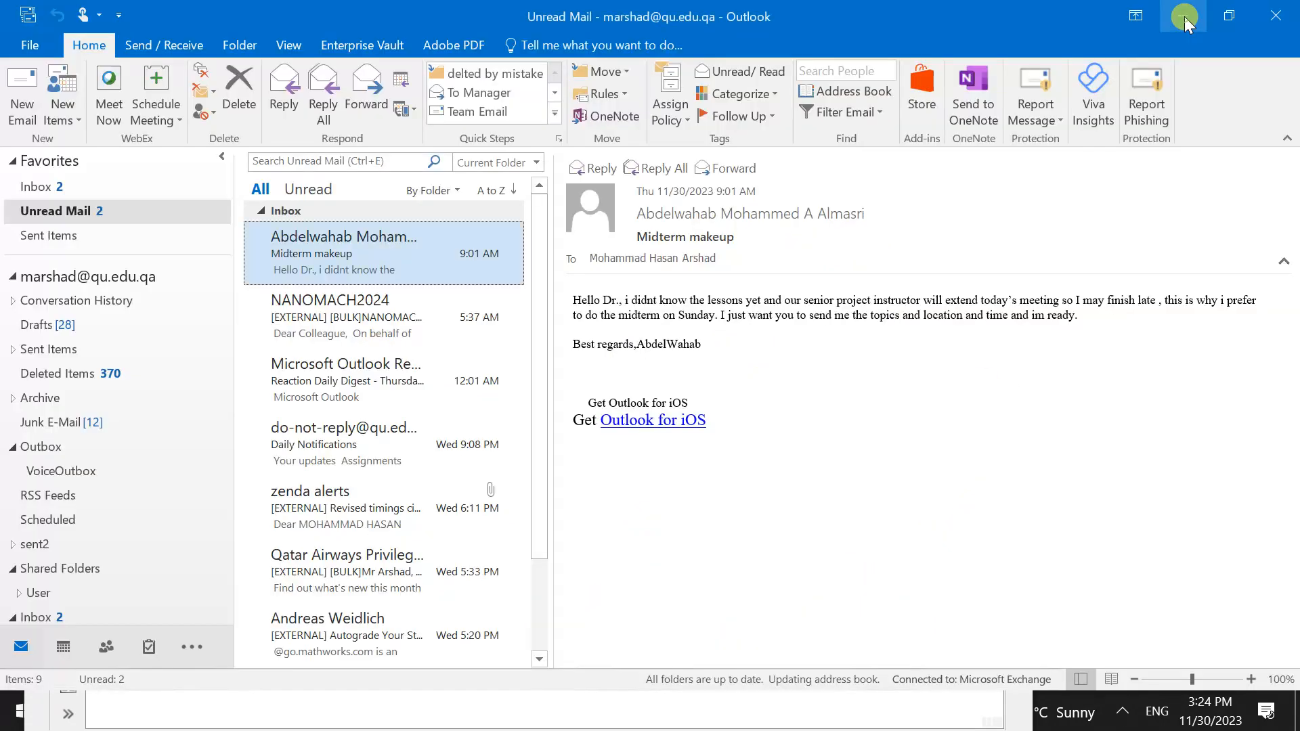
{"action": "left_click", "coordinate": [1231, 14]}
{"action": "double_click", "coordinate": [1009, 149]}
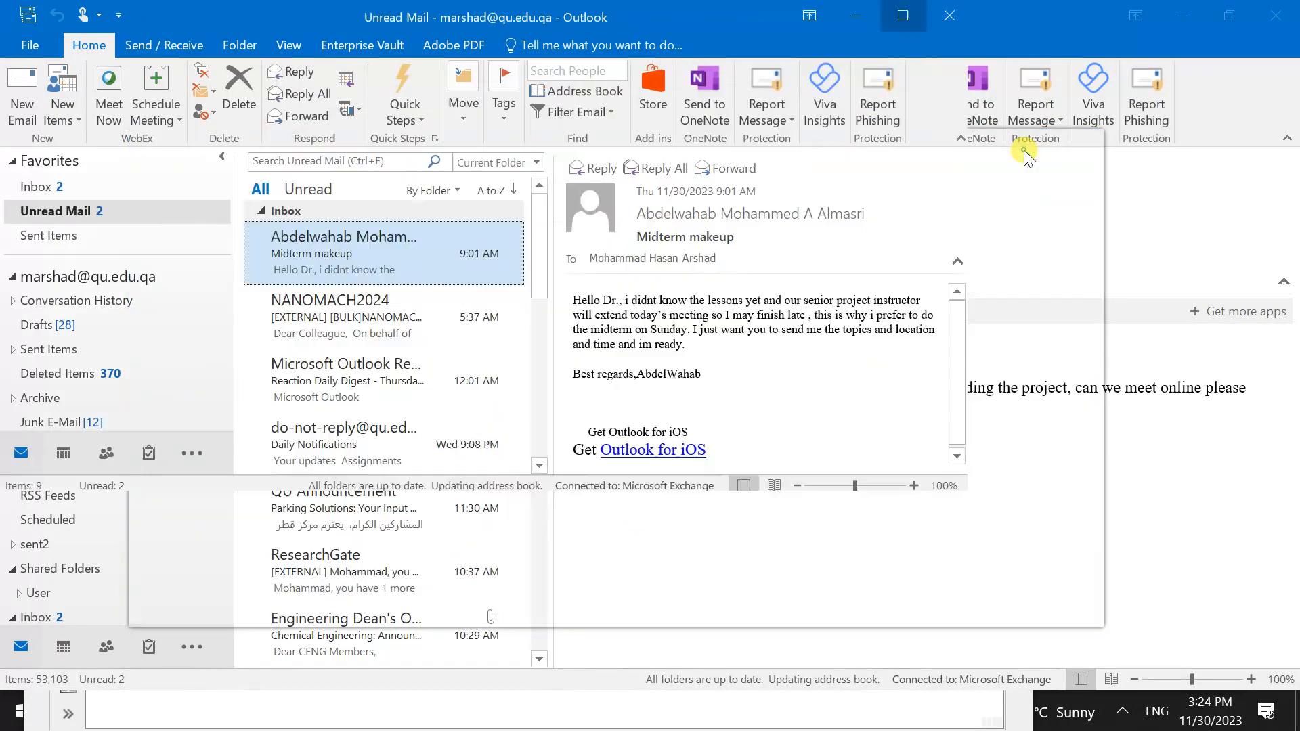
{"action": "left_click", "coordinate": [1199, 16]}
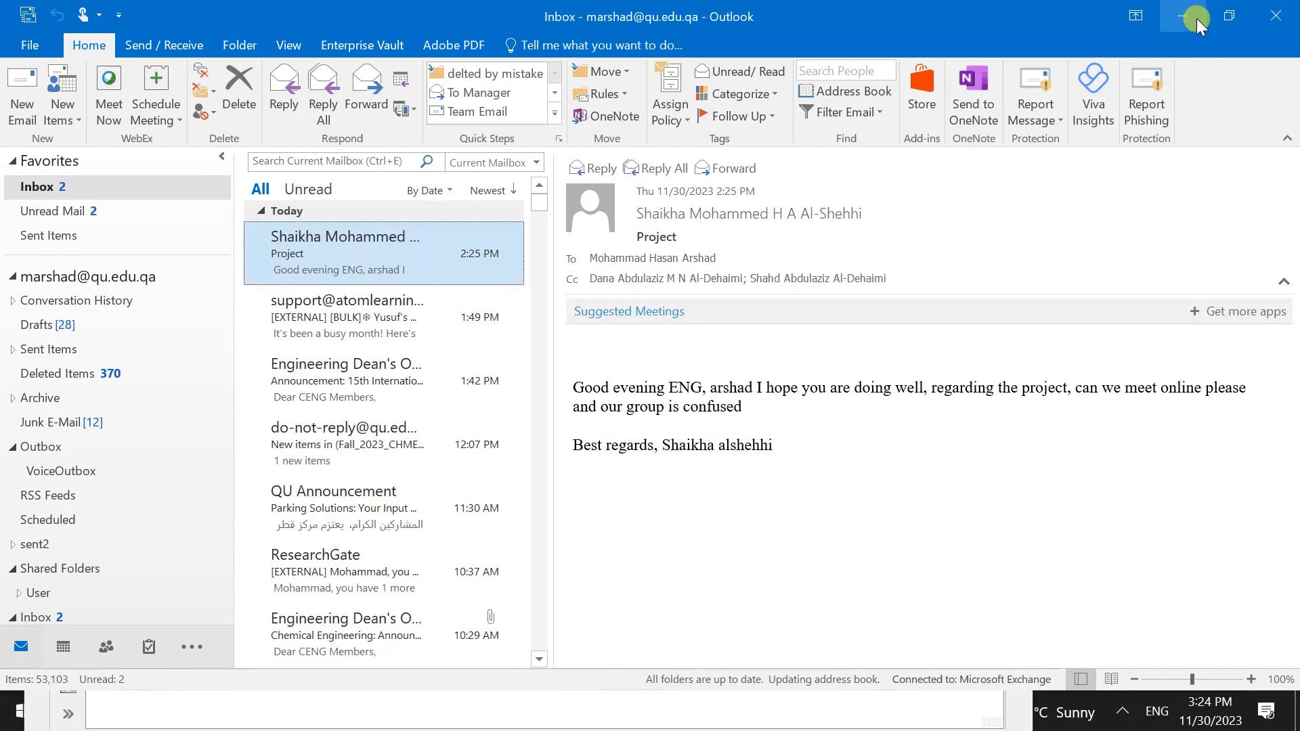
{"action": "left_click", "coordinate": [1187, 11]}
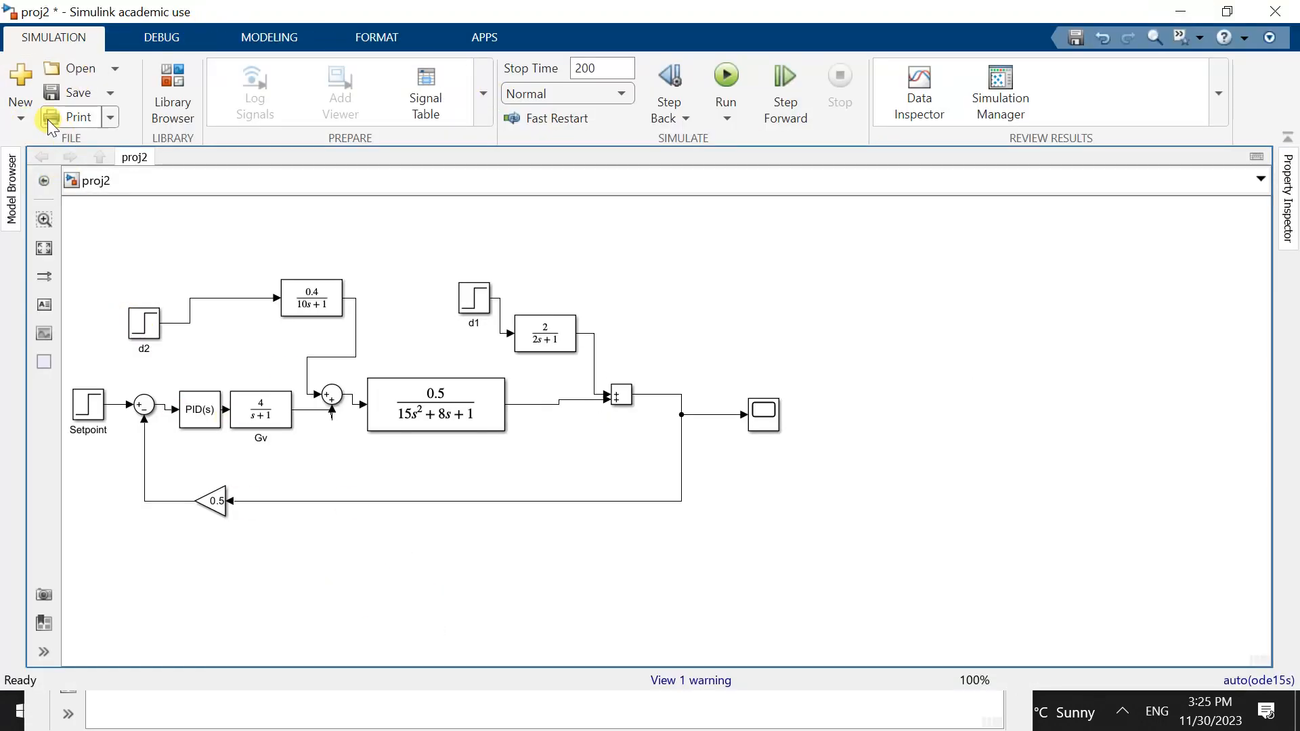
{"action": "left_click", "coordinate": [25, 124]}
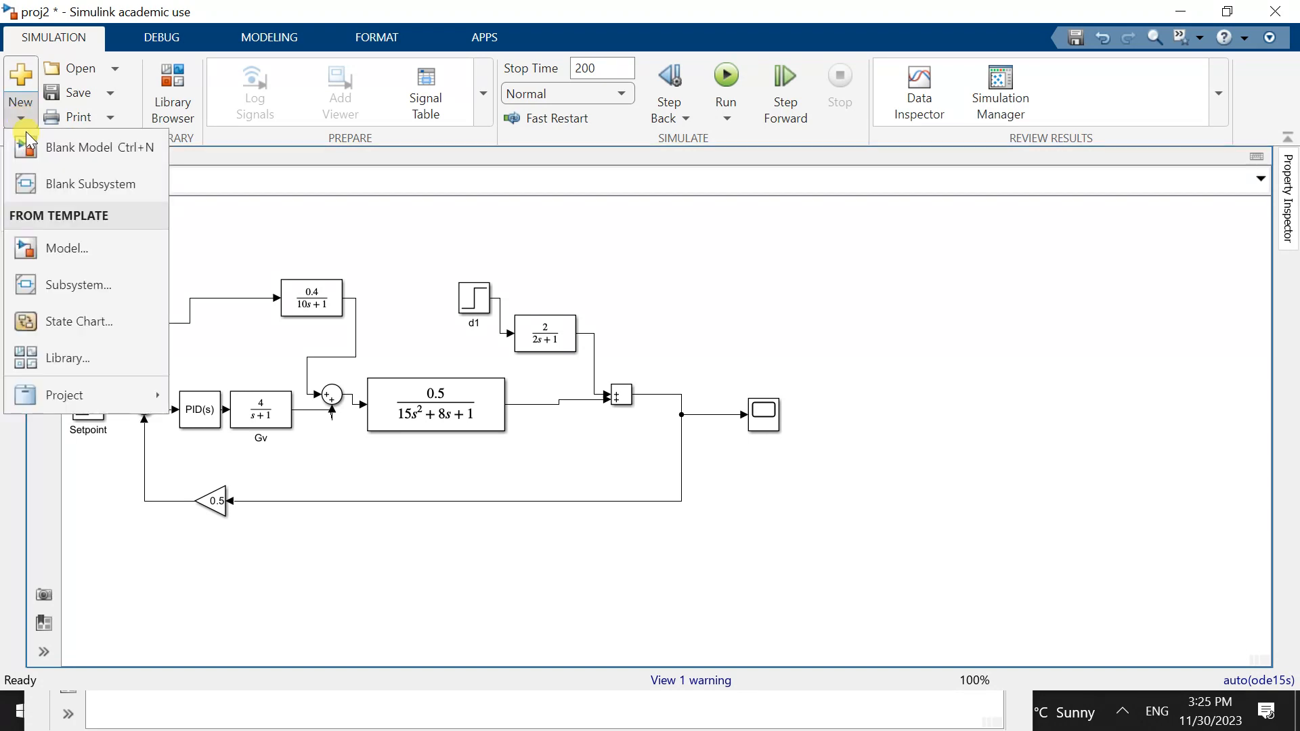
{"action": "left_click", "coordinate": [28, 142]}
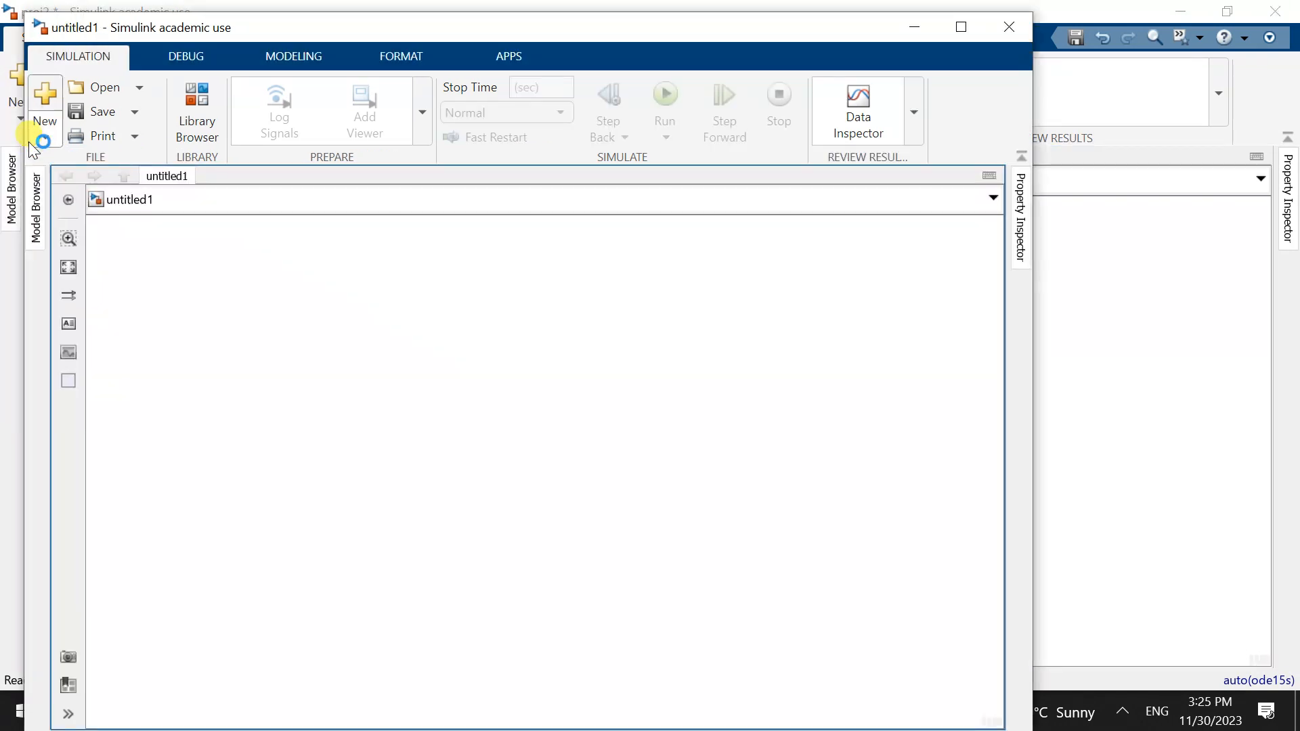
Search the block library for "transfer" and add a Transfer Fcn block to the empty model
{"action": "left_click", "coordinate": [191, 112]}
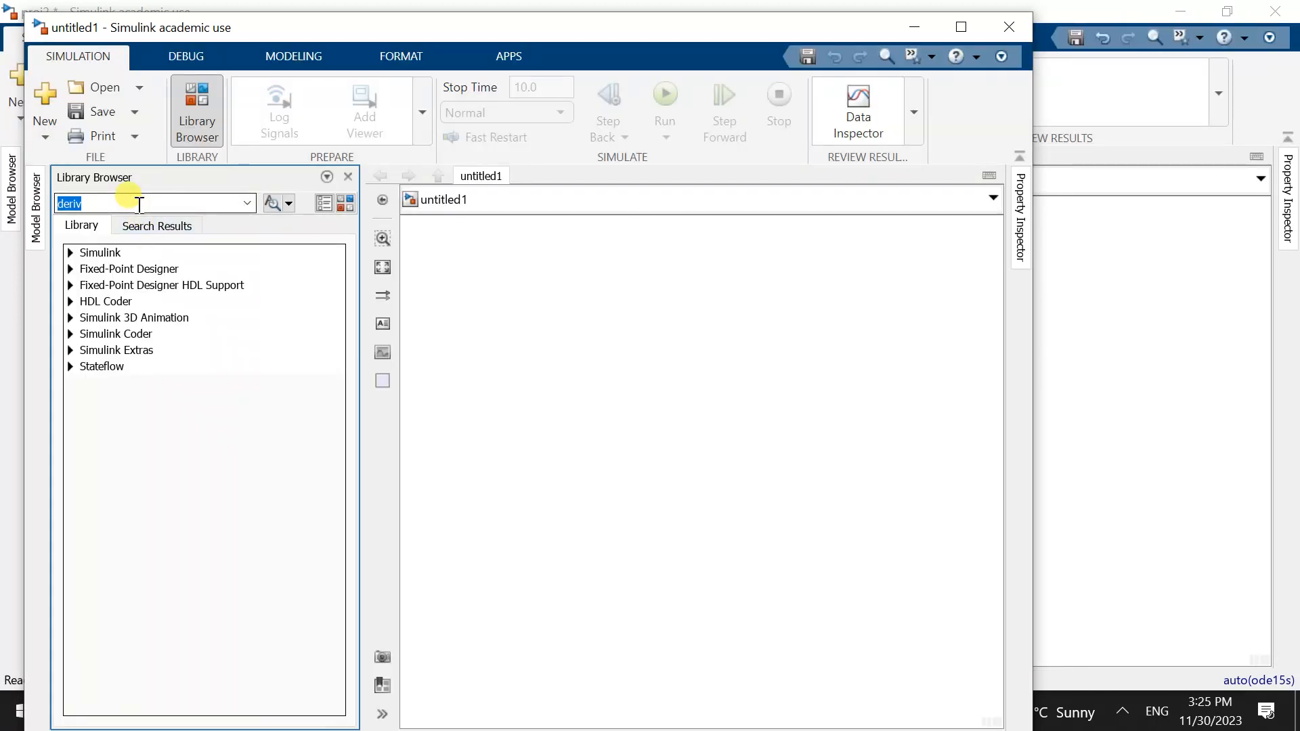
{"action": "type", "text": "tr"}
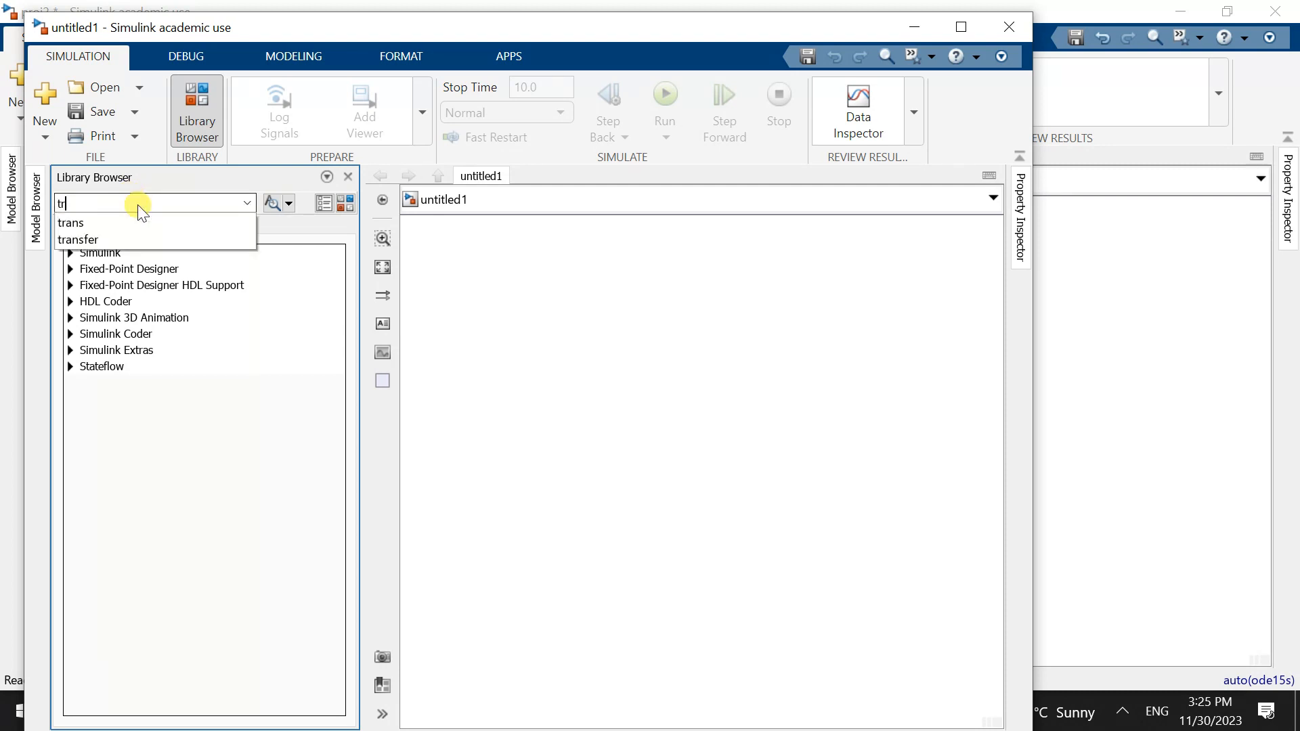
{"action": "left_click", "coordinate": [78, 241]}
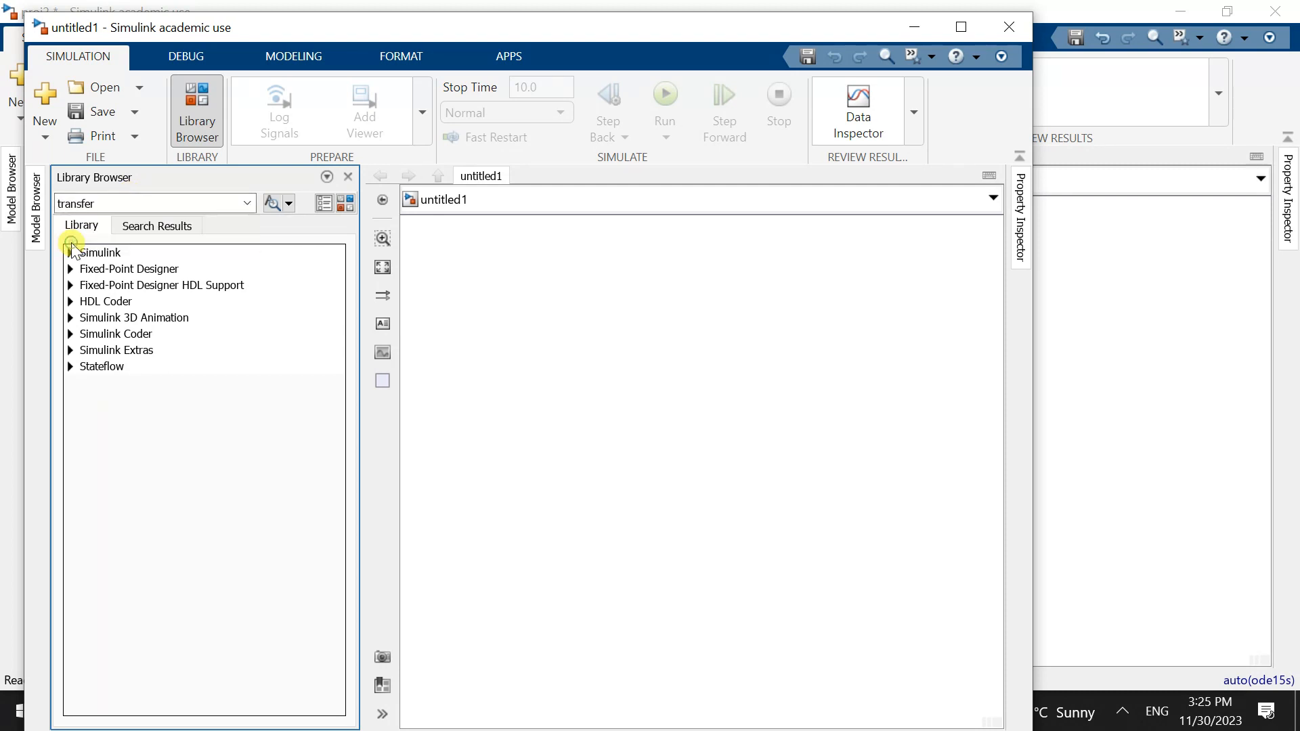
{"action": "left_click", "coordinate": [270, 203]}
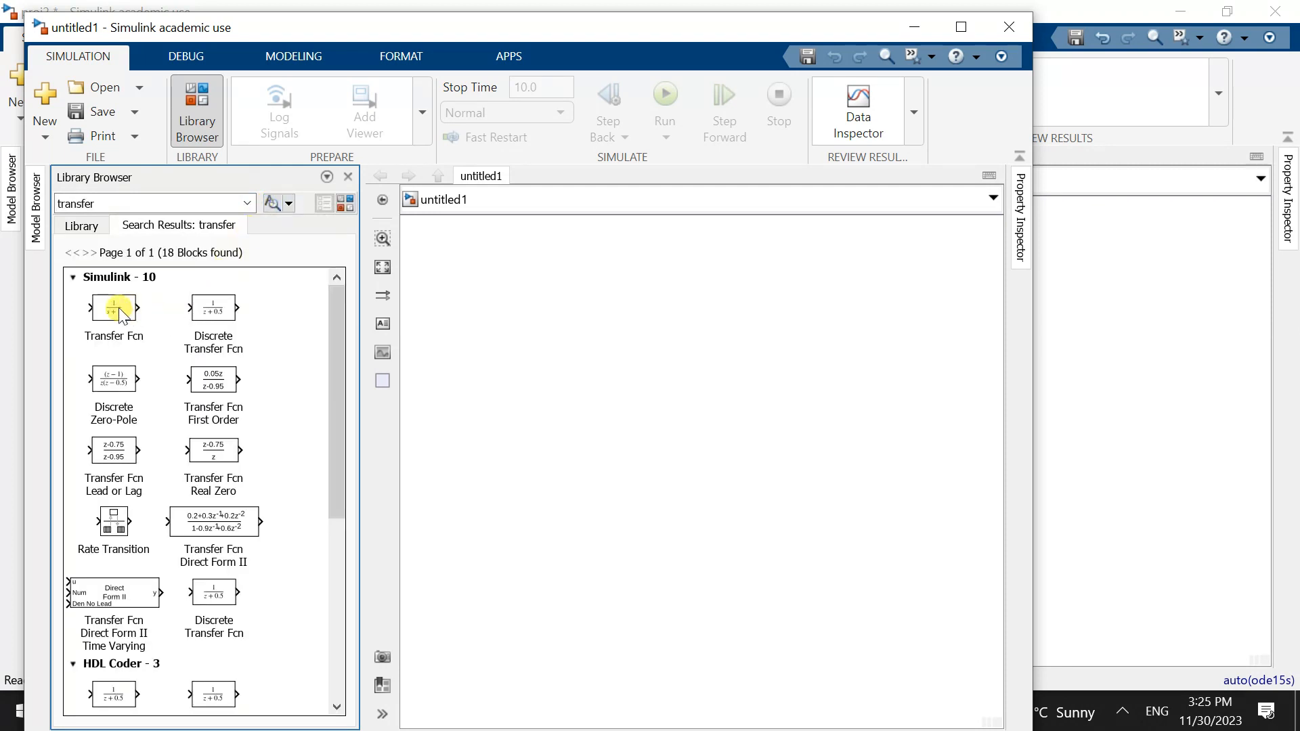
{"action": "left_click_drag", "start_coordinate": [108, 309], "coordinate": [662, 359]}
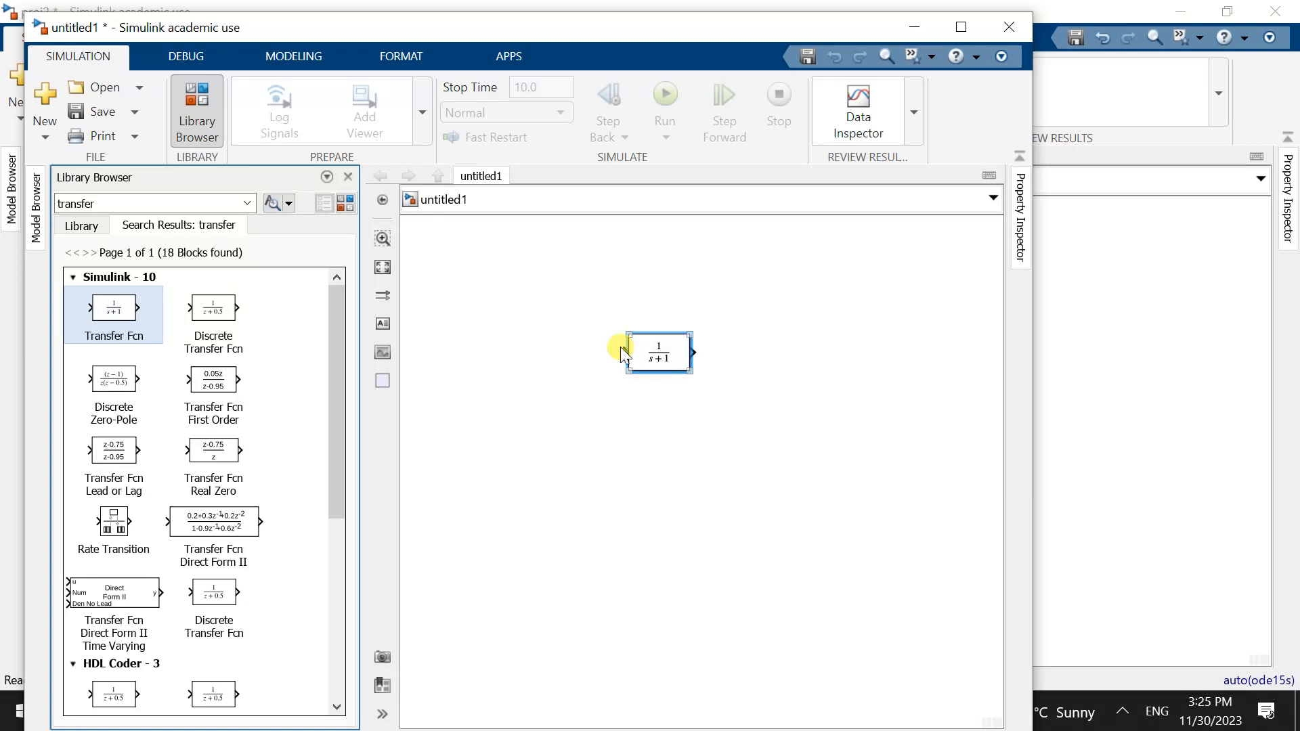
Search the block library for "step" and add a Step block to the model
{"action": "double_click", "coordinate": [114, 201]}
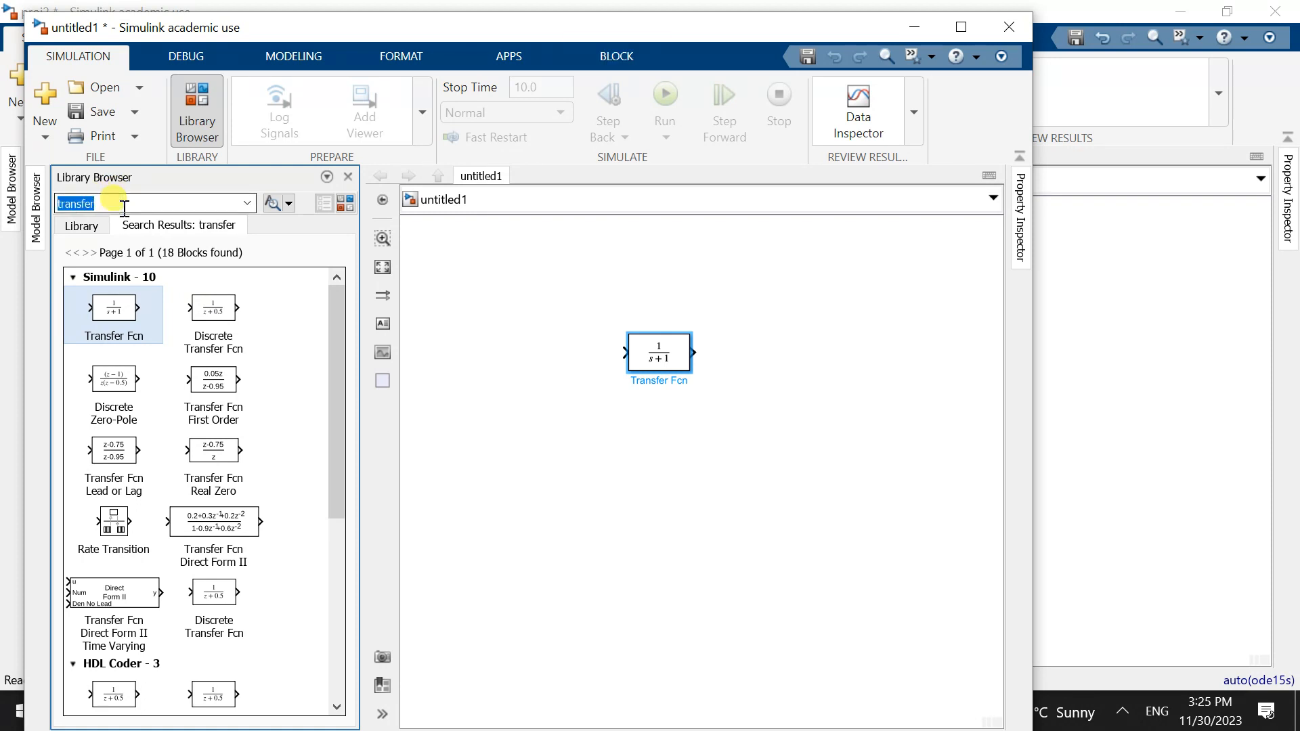
{"action": "type", "text": "step"}
{"action": "key", "text": "Return"}
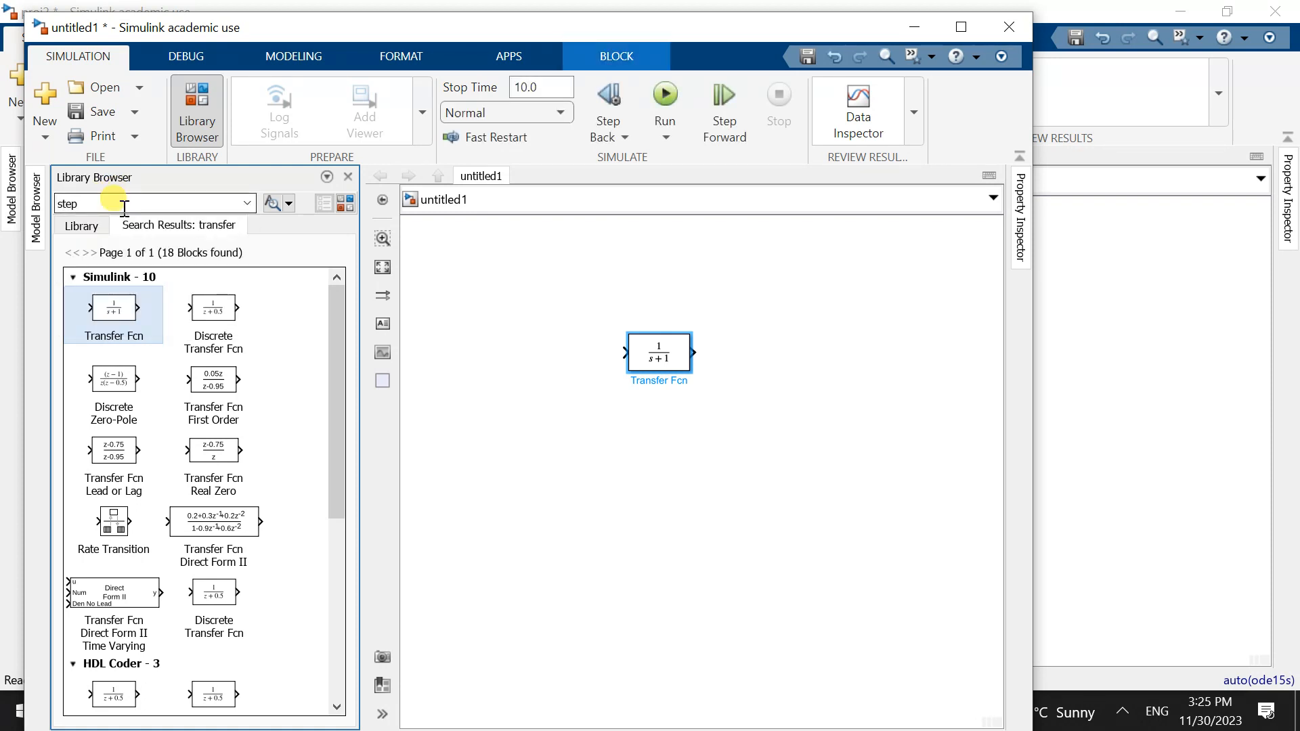
{"action": "left_click", "coordinate": [275, 207]}
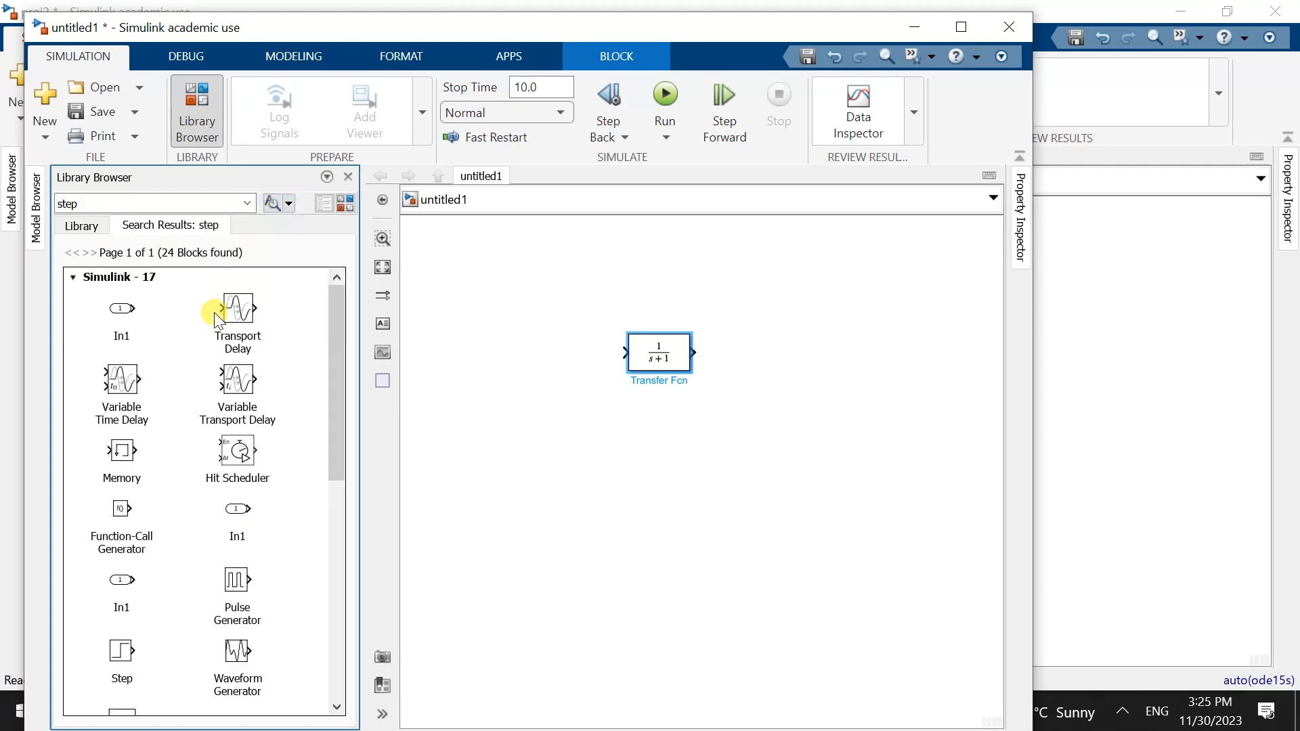
{"action": "right_click", "coordinate": [131, 653]}
{"action": "left_click", "coordinate": [142, 665]}
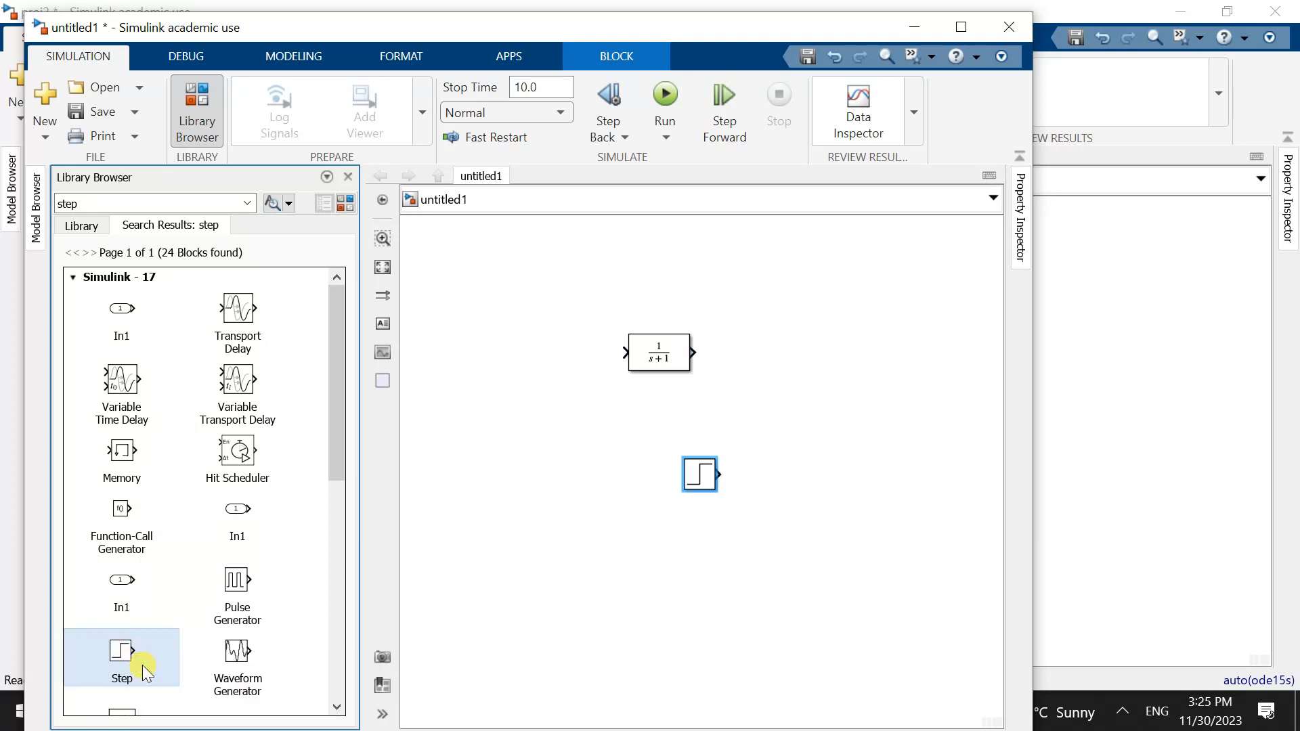
Search the block library for "scope" and place a Scope block to the right of the transfer function
{"action": "double_click", "coordinate": [114, 204]}
{"action": "type", "text": "sci"}
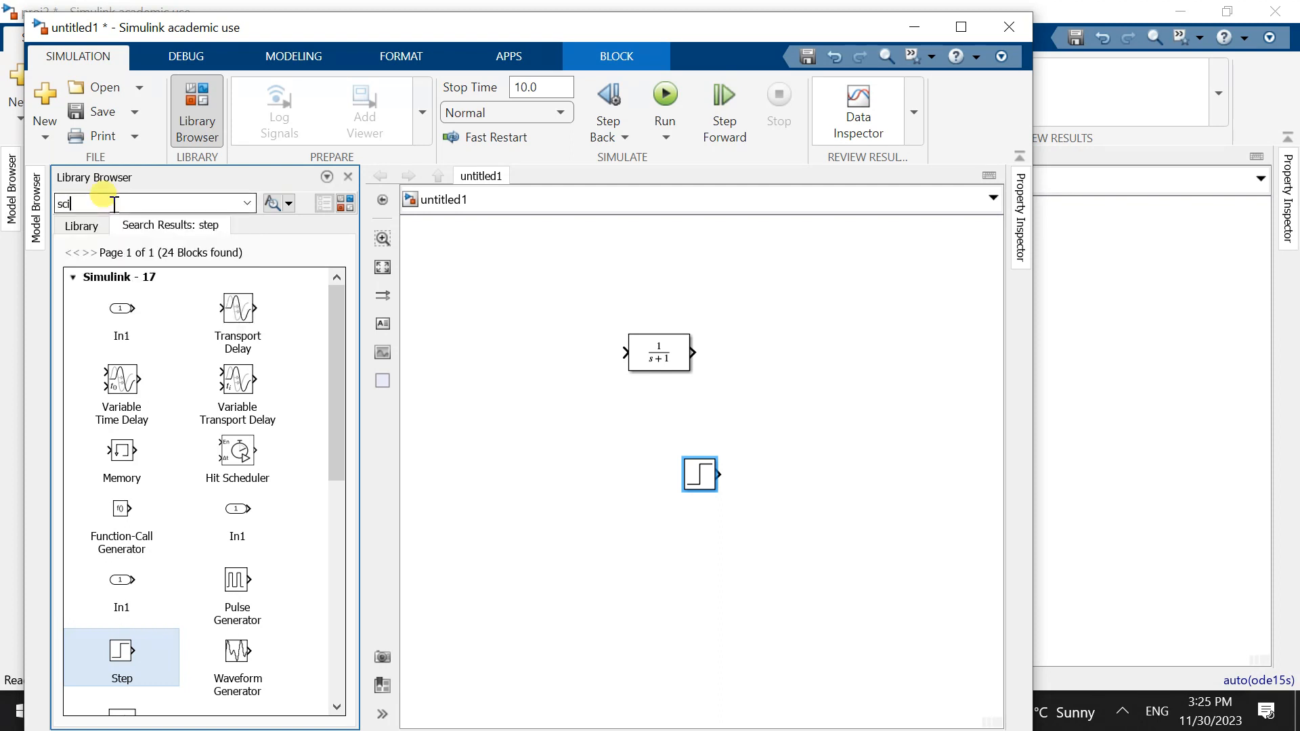
{"action": "key", "text": "BackSpace"}
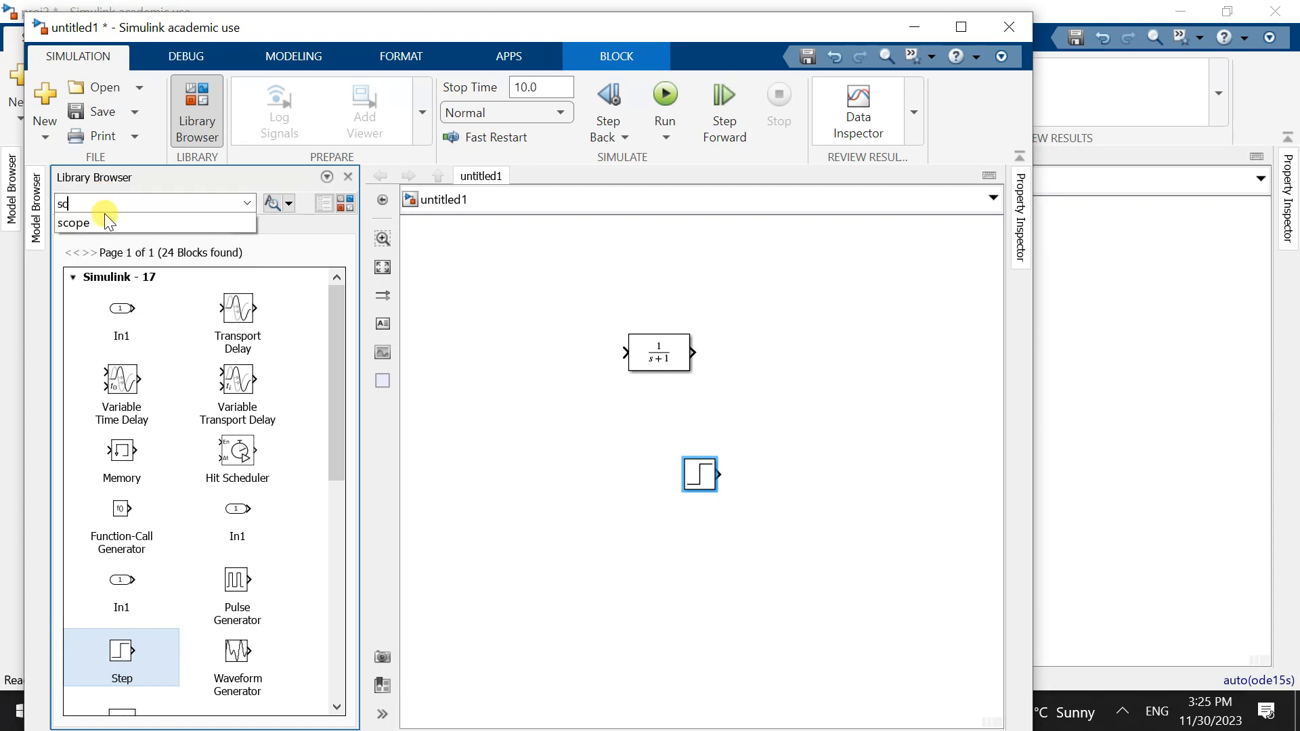
{"action": "left_click", "coordinate": [105, 222]}
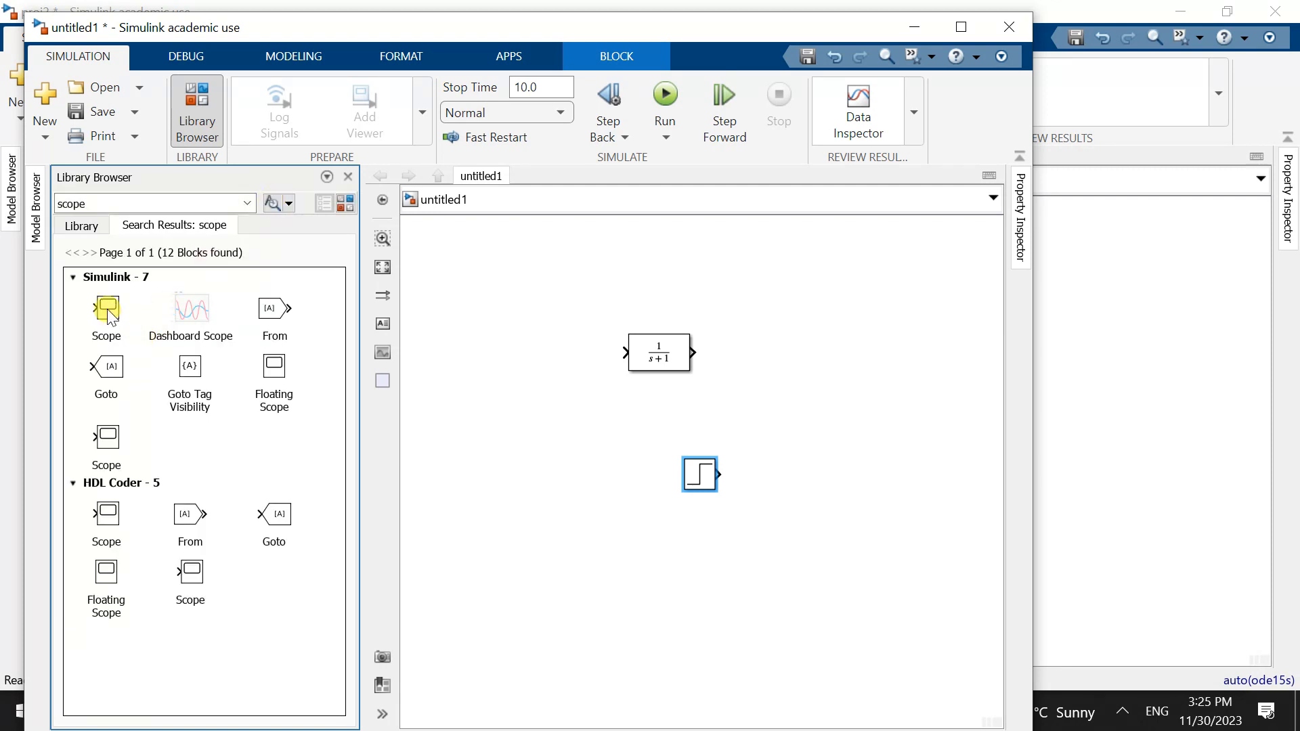
{"action": "right_click", "coordinate": [108, 313]}
{"action": "left_click", "coordinate": [135, 322]}
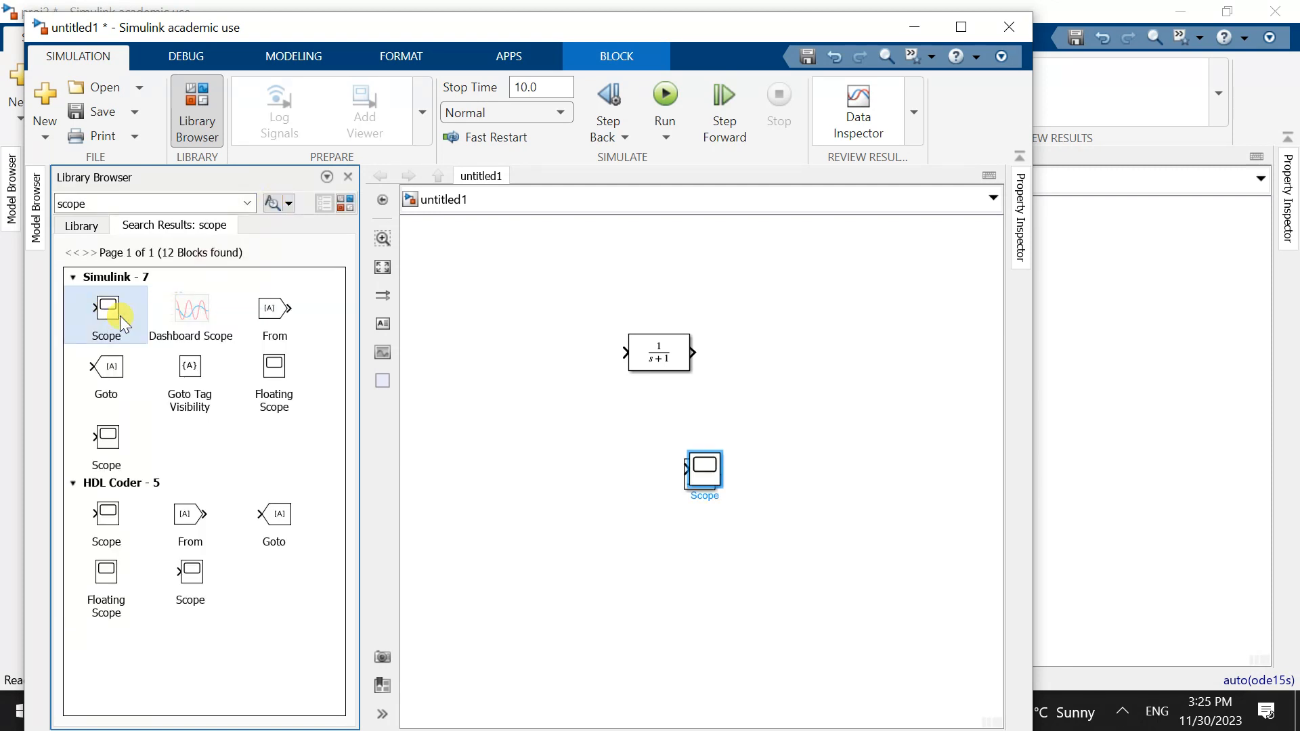
{"action": "left_click_drag", "start_coordinate": [702, 470], "coordinate": [790, 368]}
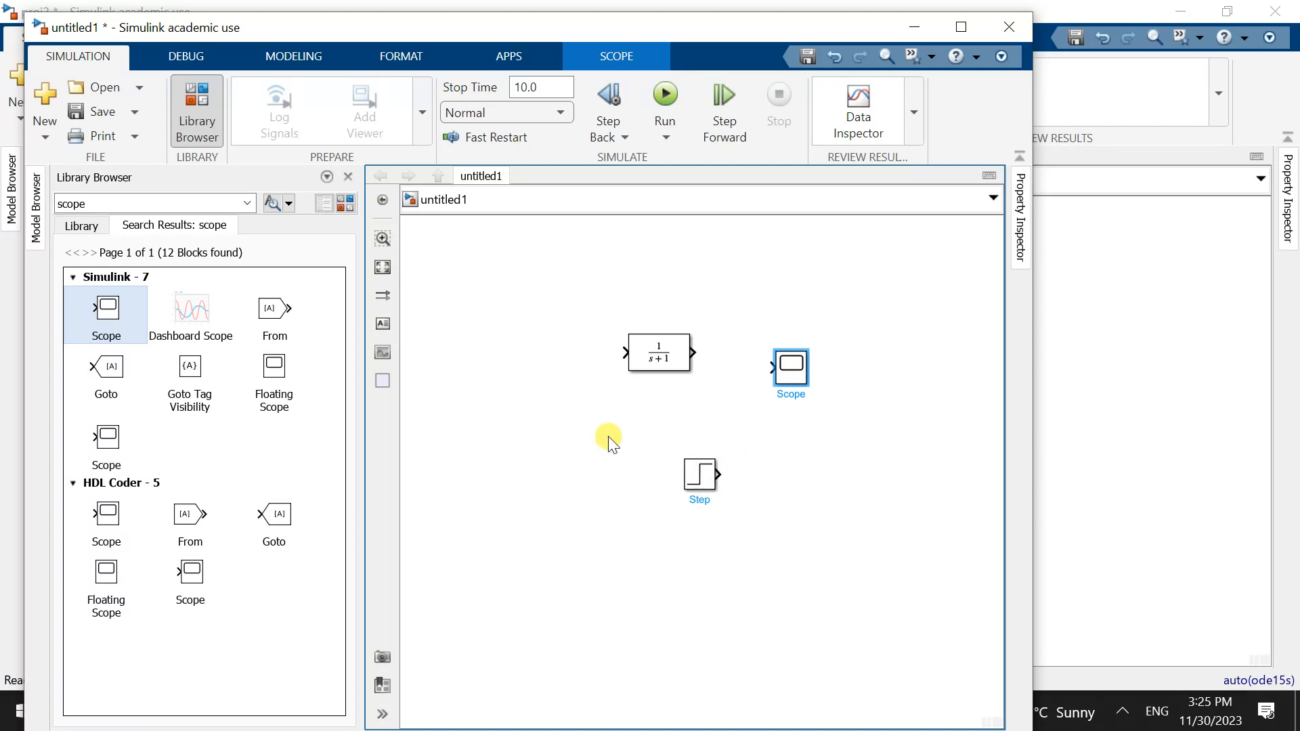
Close the block library, line up the three blocks and connect Step to Transfer Fcn to Scope
{"action": "left_click", "coordinate": [347, 176]}
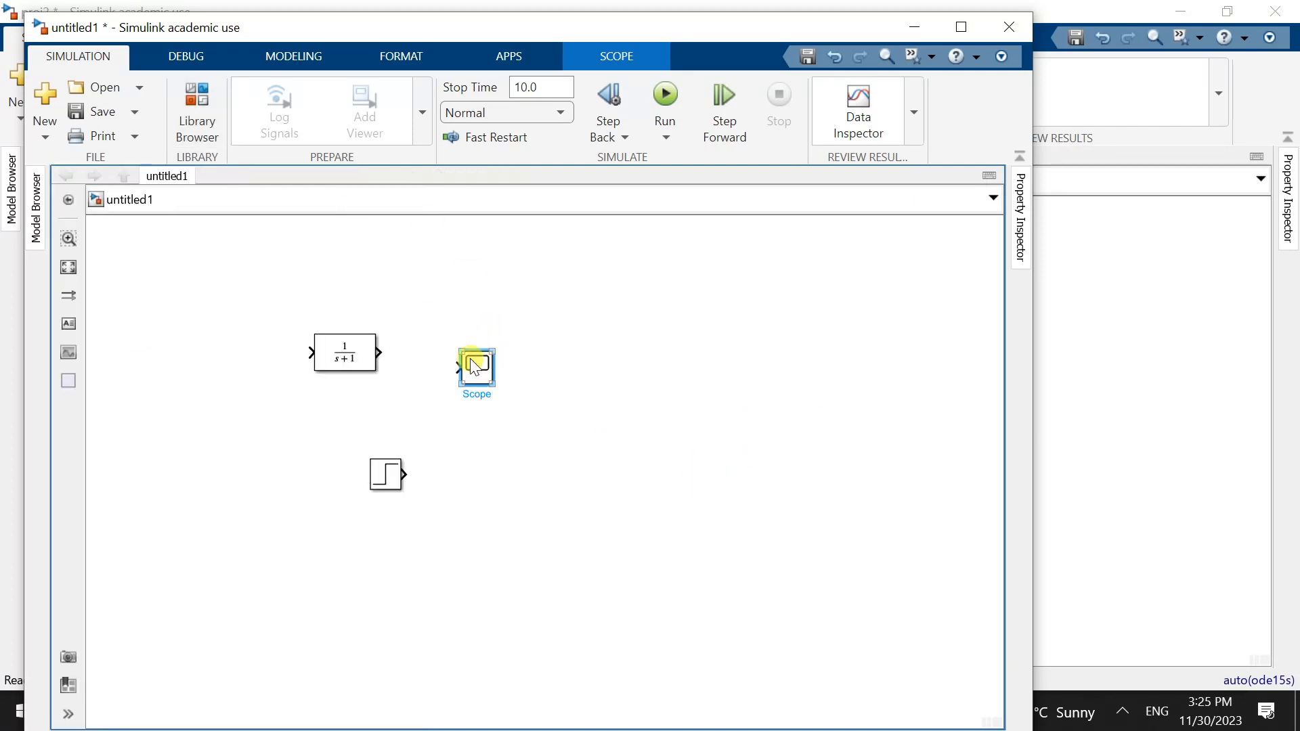
{"action": "left_click_drag", "start_coordinate": [474, 368], "coordinate": [504, 354]}
{"action": "left_click_drag", "start_coordinate": [368, 352], "coordinate": [394, 349]}
{"action": "left_click_drag", "start_coordinate": [383, 485], "coordinate": [253, 366]}
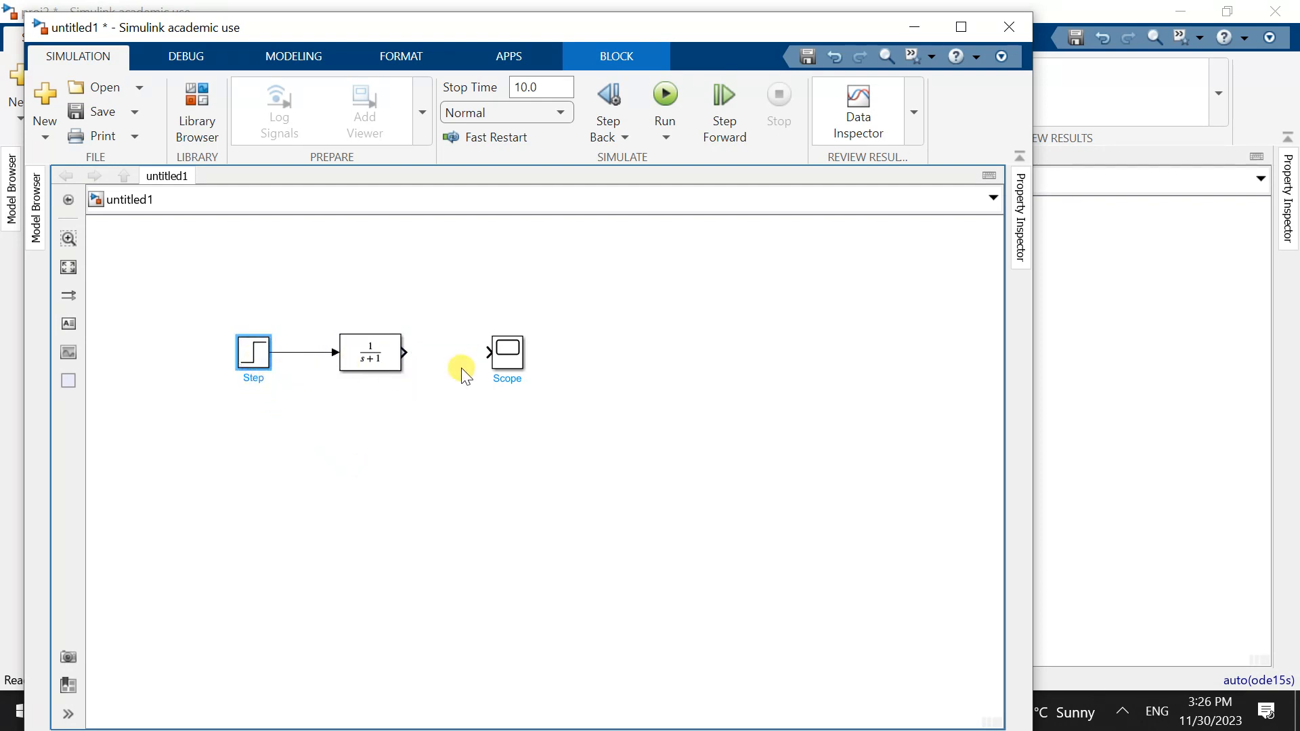
{"action": "left_click", "coordinate": [404, 352]}
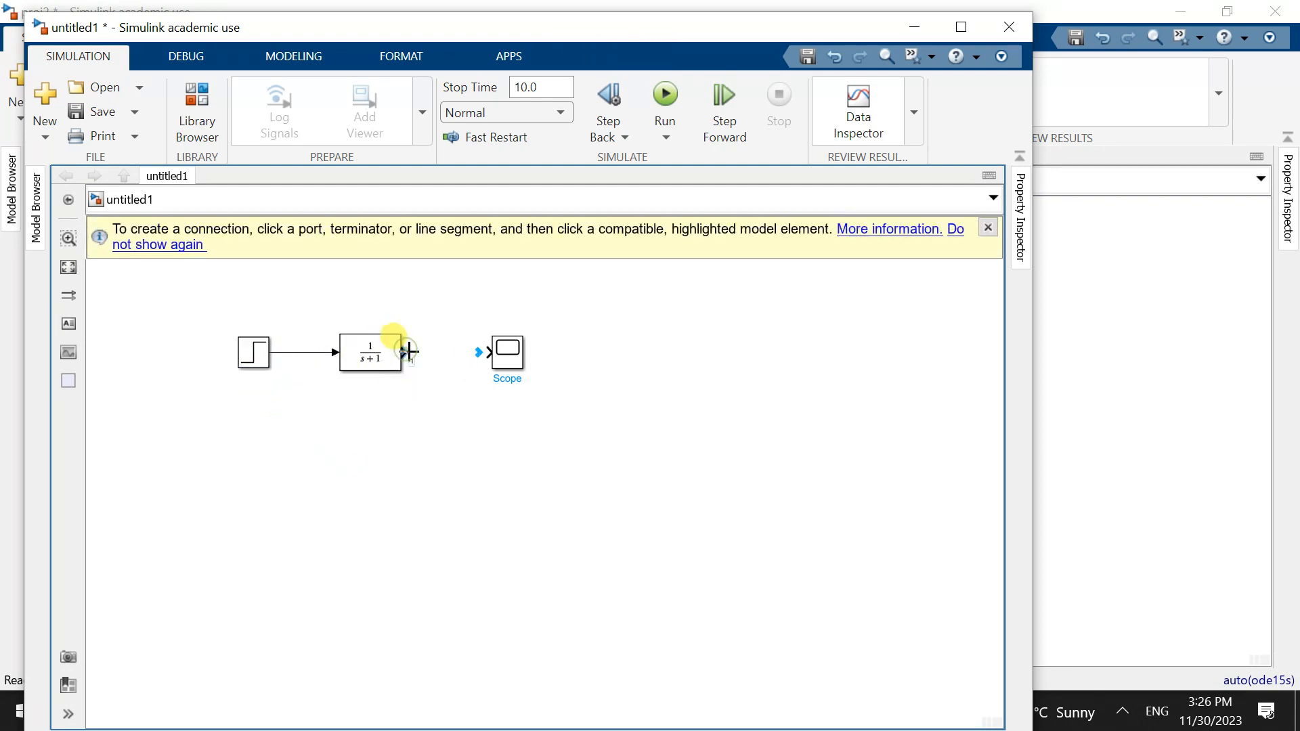
{"action": "left_click", "coordinate": [476, 357]}
Maximize the new untitled1 model window and minimize the other open windows, leaving MATLAB running without saving or closing proj2
{"action": "left_click", "coordinate": [961, 27]}
{"action": "left_click", "coordinate": [1184, 12]}
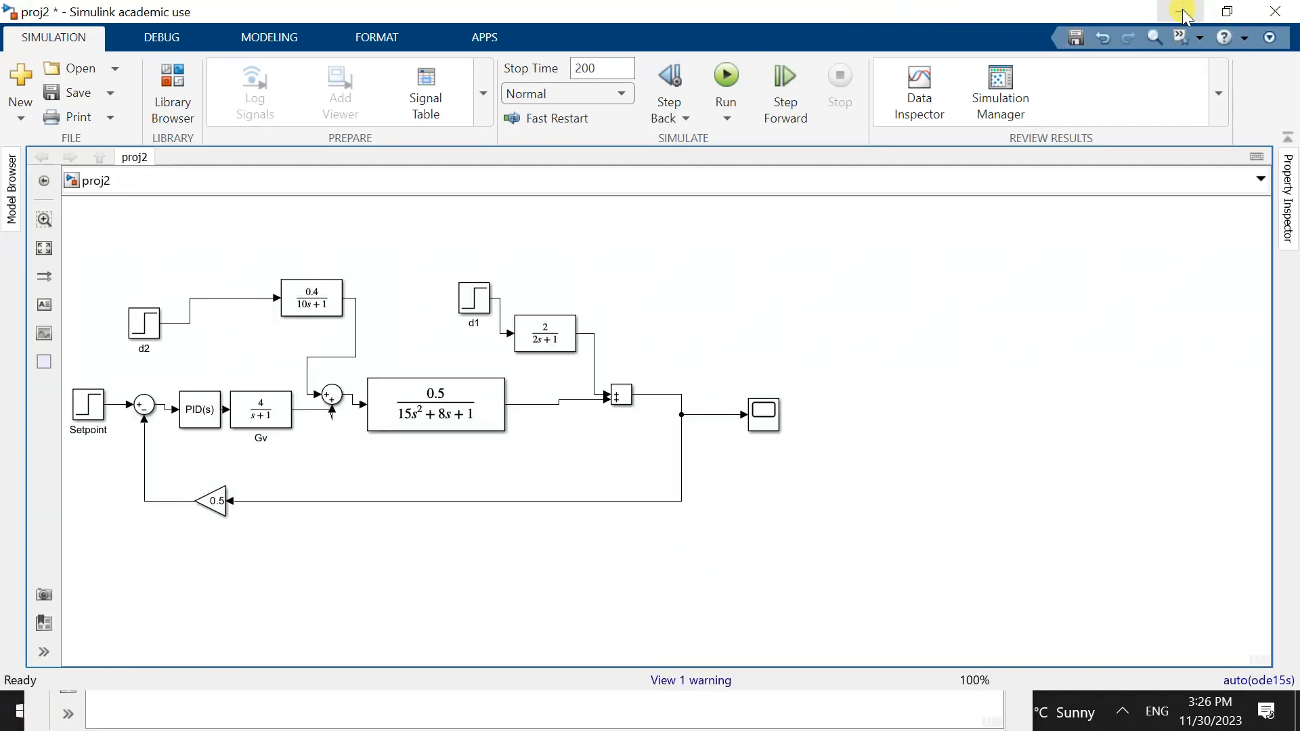
{"action": "left_click", "coordinate": [1183, 12]}
{"action": "scroll", "coordinate": [424, 551], "scroll_direction": "up", "scroll_amount": 1}
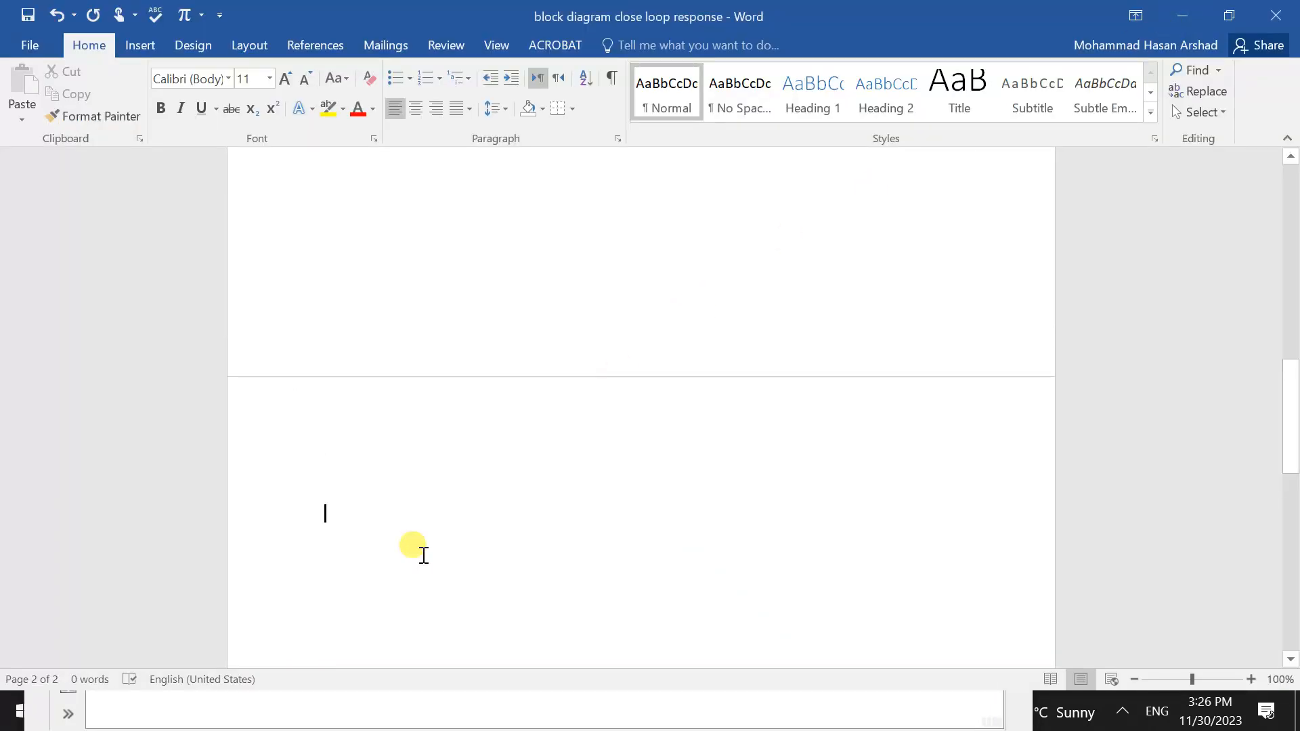
{"action": "left_click", "coordinate": [504, 601]}
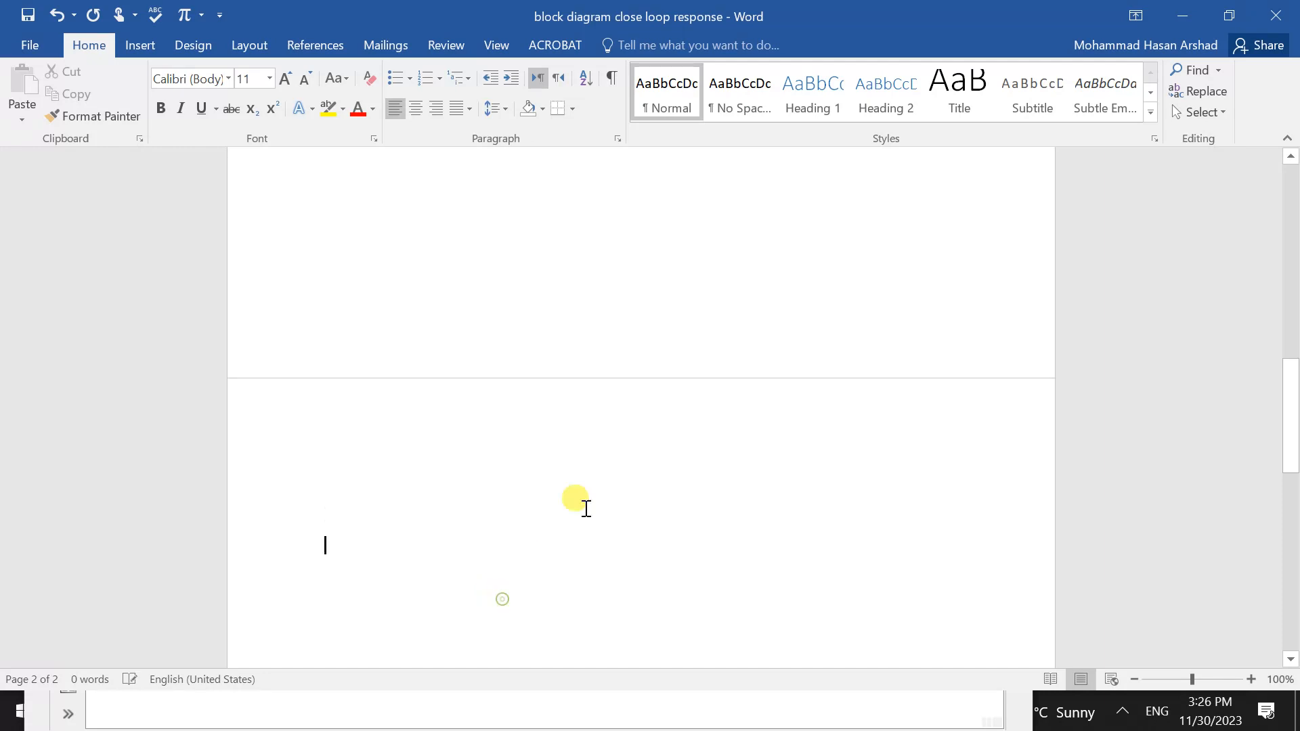
{"action": "left_click", "coordinate": [1188, 26]}
{"action": "left_click", "coordinate": [966, 29]}
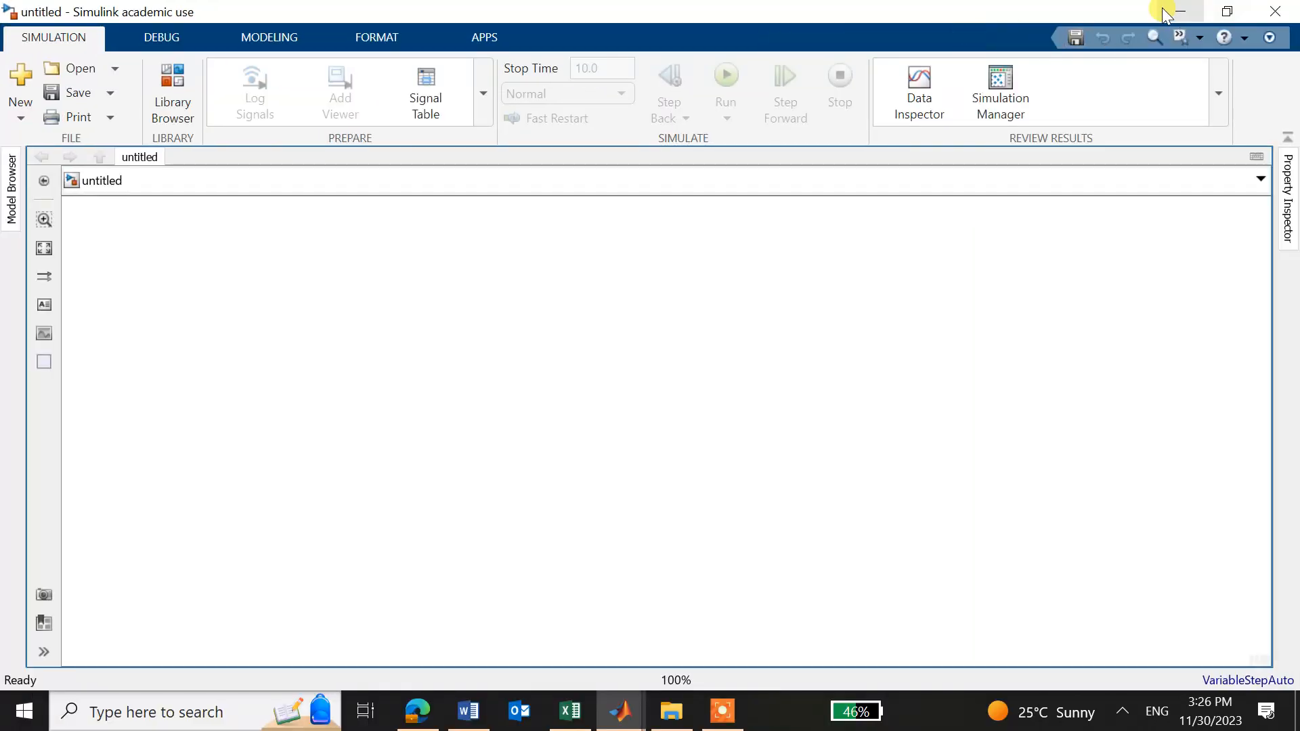
{"action": "left_click", "coordinate": [1179, 11]}
{"action": "left_click", "coordinate": [1179, 10]}
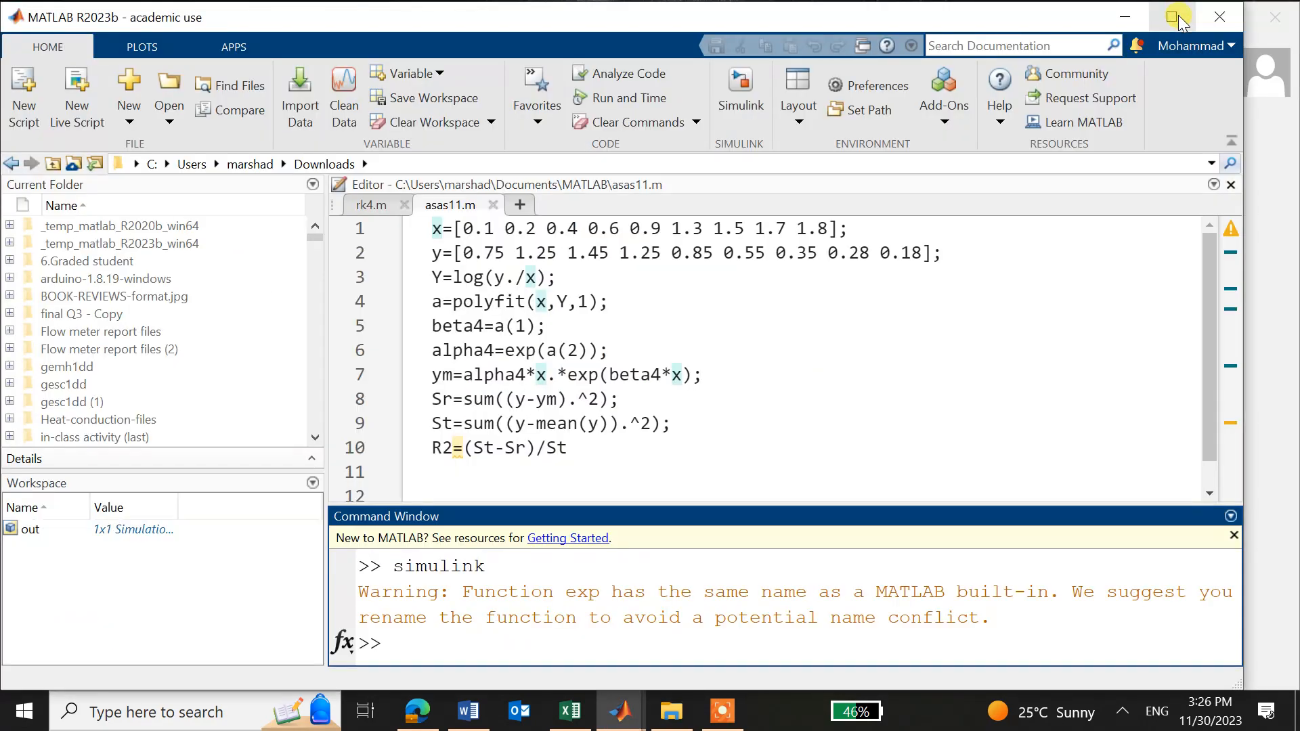
{"action": "left_click", "coordinate": [1219, 16]}
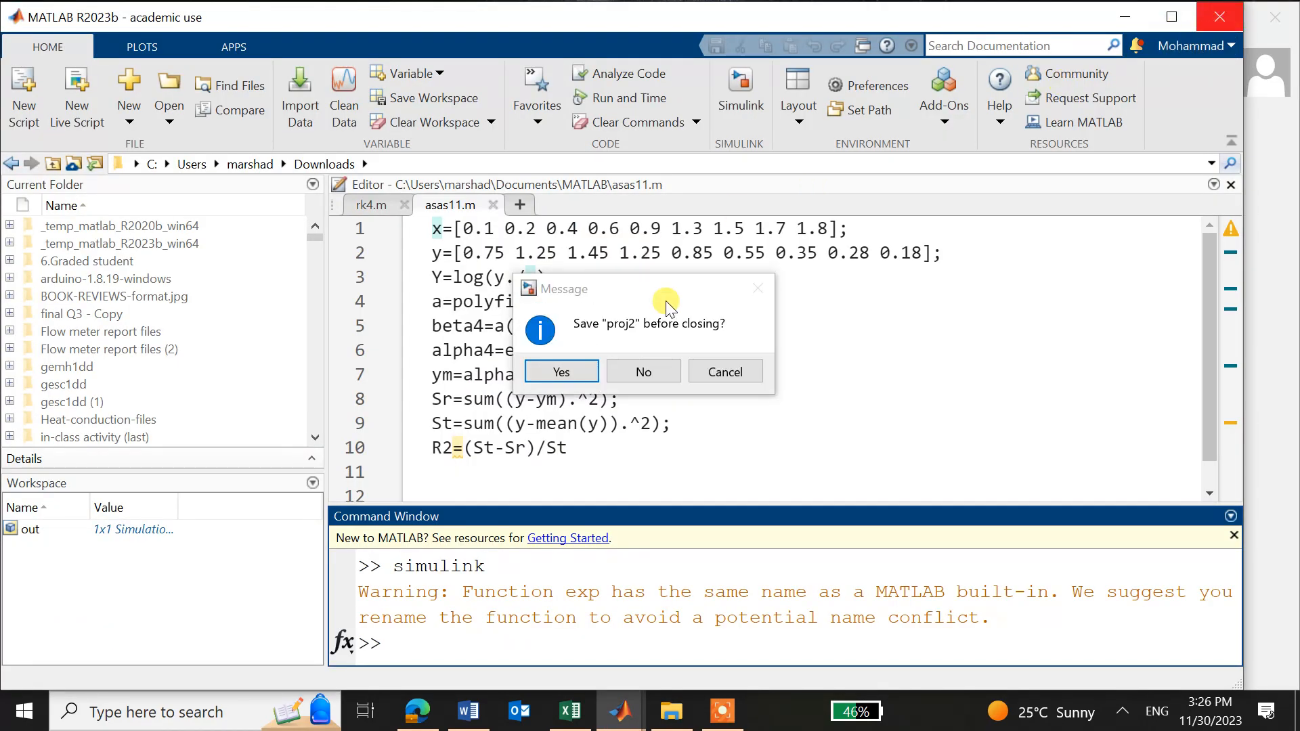
{"action": "left_click", "coordinate": [710, 372]}
{"action": "left_click", "coordinate": [1142, 20]}
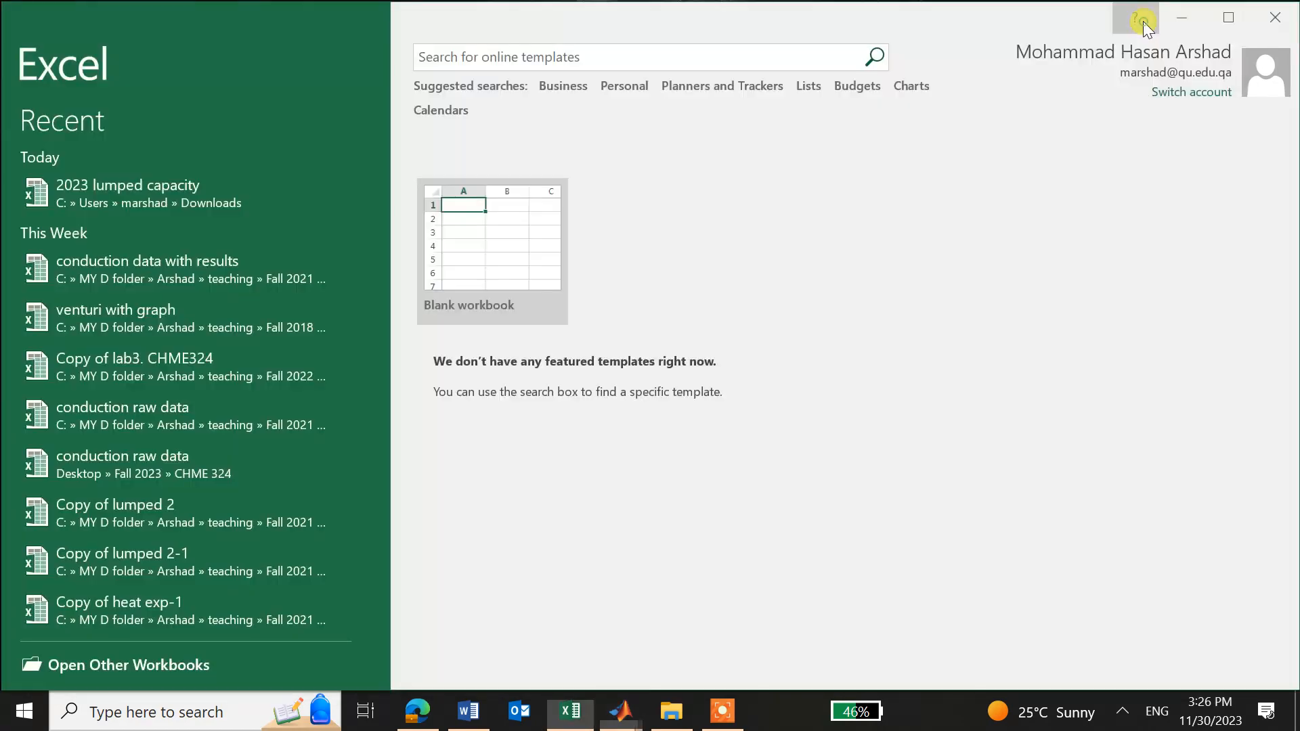
{"action": "left_click", "coordinate": [1187, 21]}
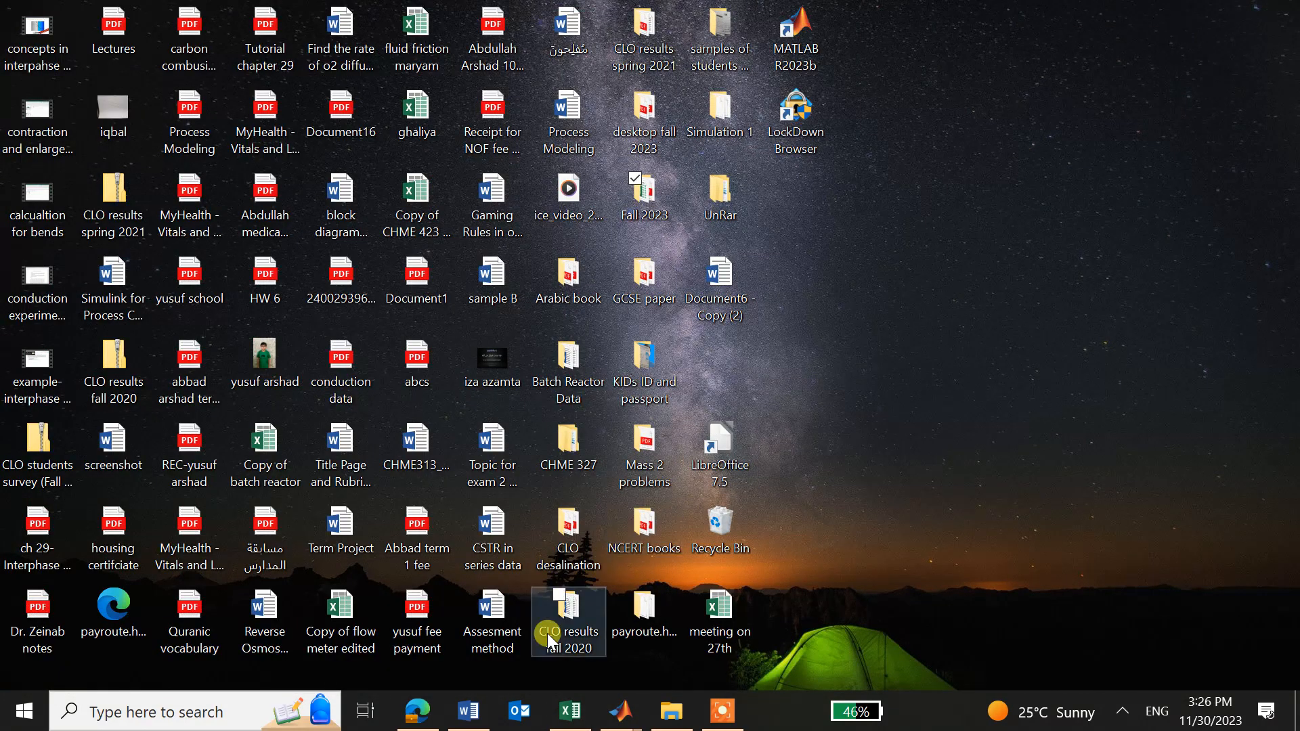
Switch to Document16.pdf in the browser and draw tick marks above the fraction line of the handwritten Gp
{"action": "left_click", "coordinate": [417, 710]}
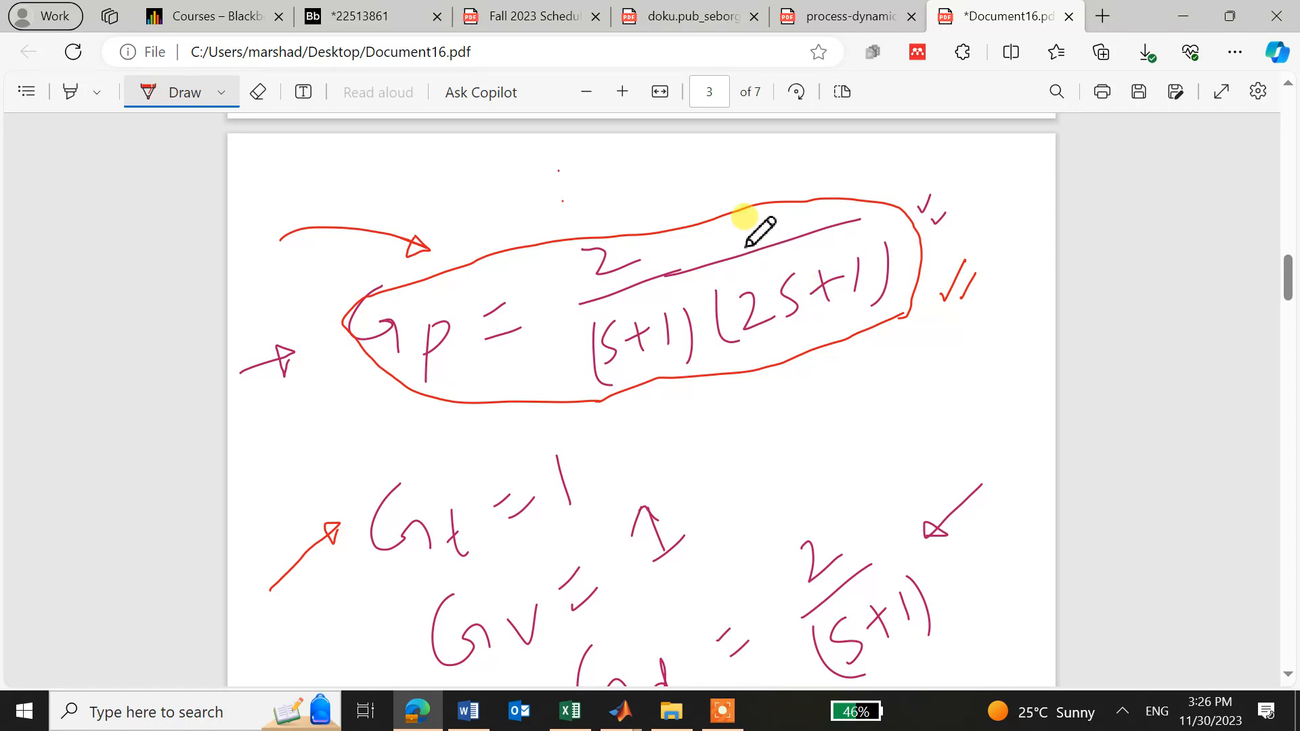
{"action": "left_click_drag", "start_coordinate": [746, 236], "coordinate": [794, 223]}
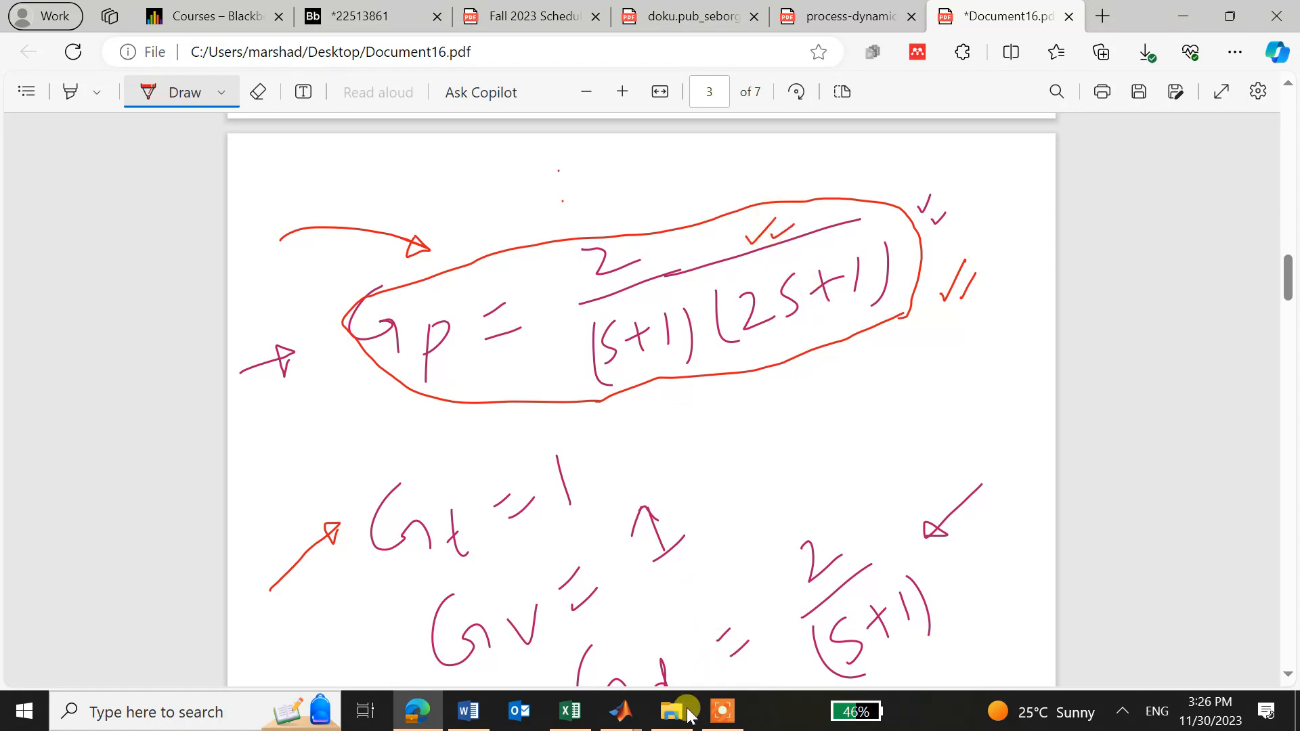
{"action": "mouse_move", "coordinate": [619, 717]}
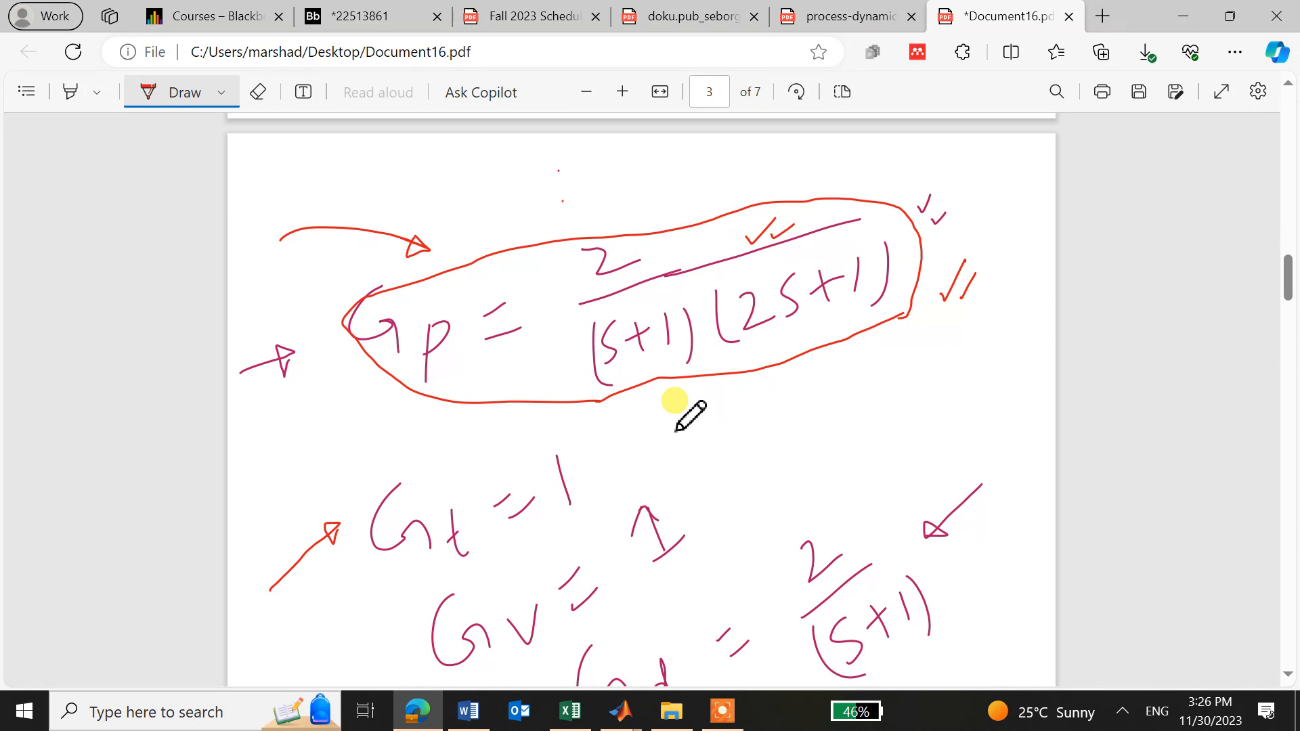
Handwrite the expanded denominator (2s² + 3s + 1) in parentheses below the circled Gp expression
{"action": "left_click_drag", "start_coordinate": [756, 433], "coordinate": [786, 445]}
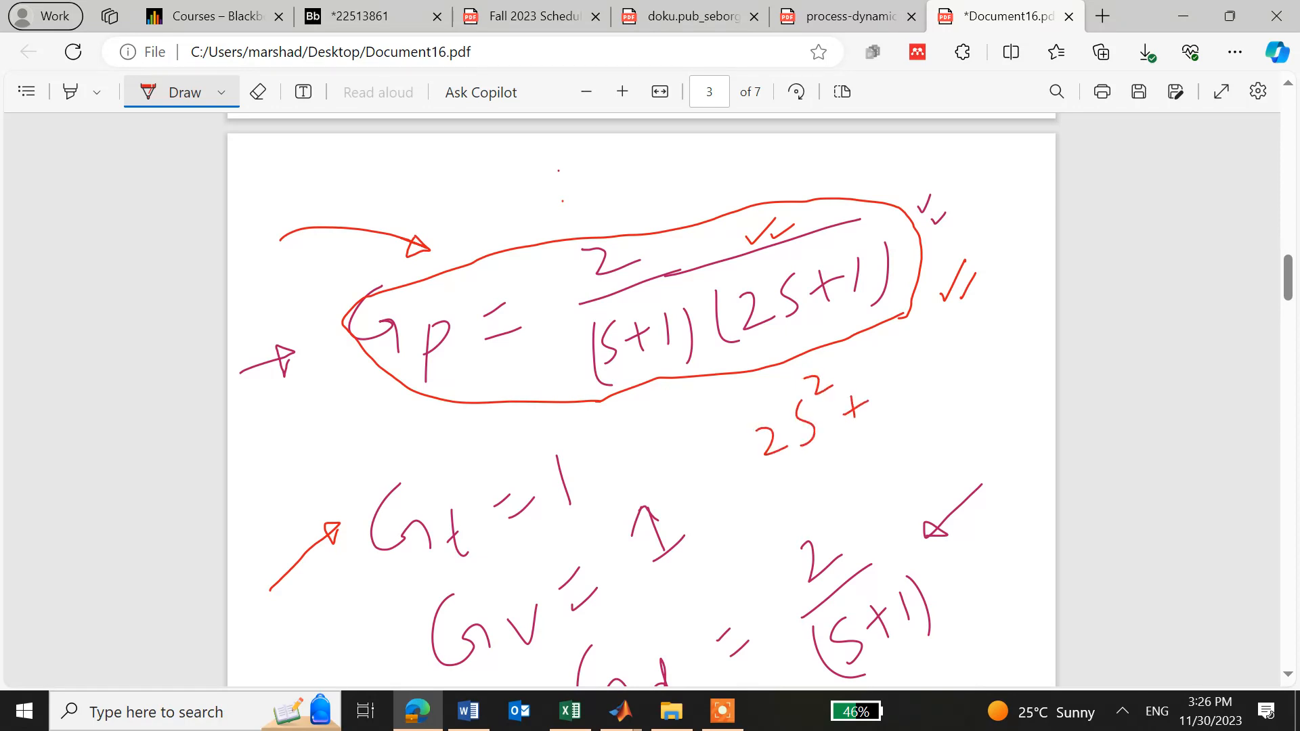
{"action": "left_click_drag", "start_coordinate": [901, 387], "coordinate": [906, 405]}
{"action": "left_click_drag", "start_coordinate": [983, 343], "coordinate": [976, 374]}
{"action": "left_click_drag", "start_coordinate": [742, 427], "coordinate": [807, 479]}
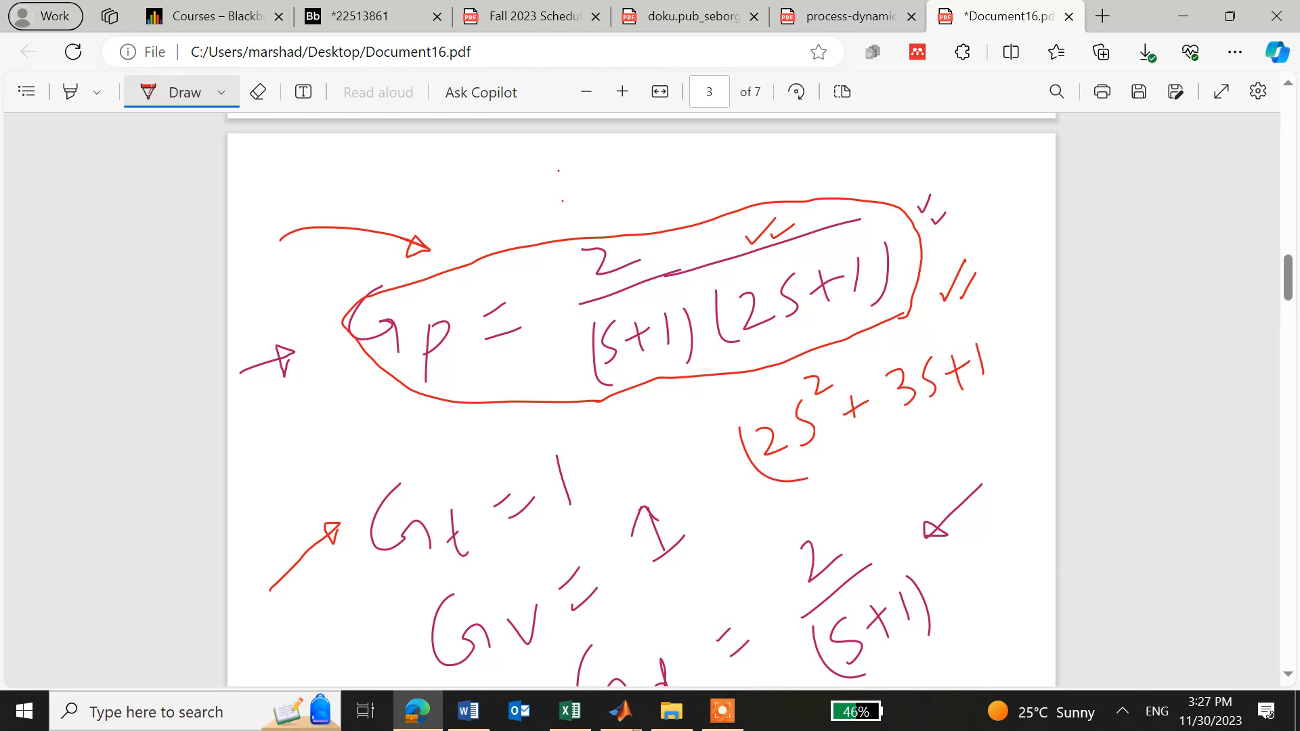
{"action": "left_click_drag", "start_coordinate": [997, 330], "coordinate": [1012, 383]}
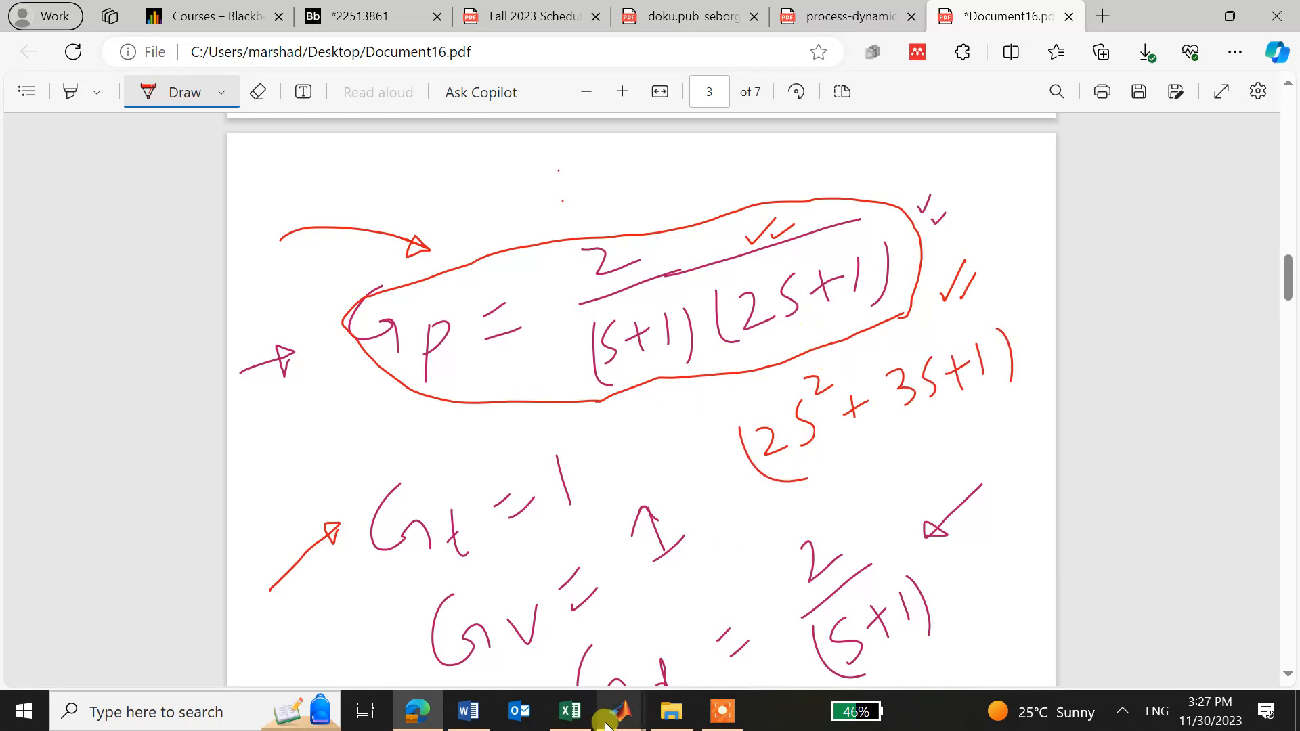
Switch back to the untitled1 Simulink model and enter [2 3 1] as the Transfer Fcn block's denominator coefficients
{"action": "left_click", "coordinate": [948, 630]}
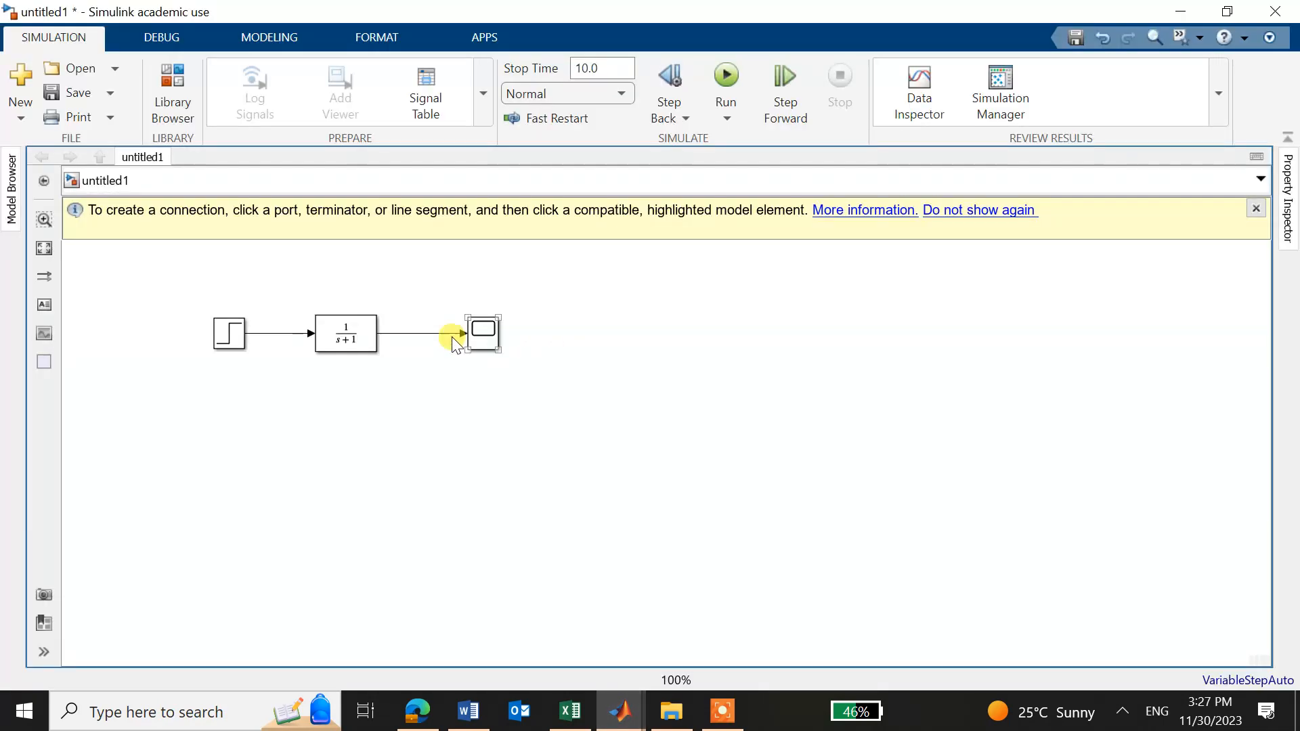
{"action": "double_click", "coordinate": [344, 331]}
{"action": "left_click", "coordinate": [406, 440]}
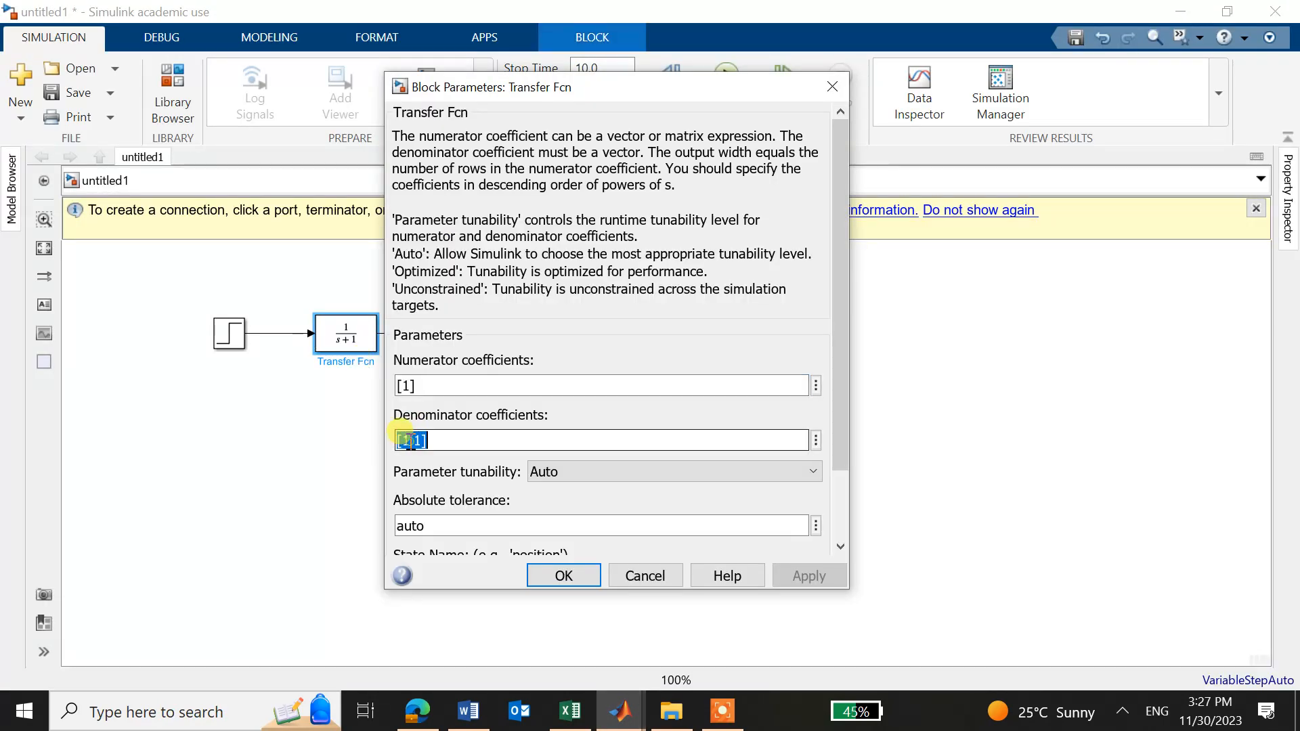
{"action": "key", "text": "BackSpace"}
{"action": "type", "text": "2"}
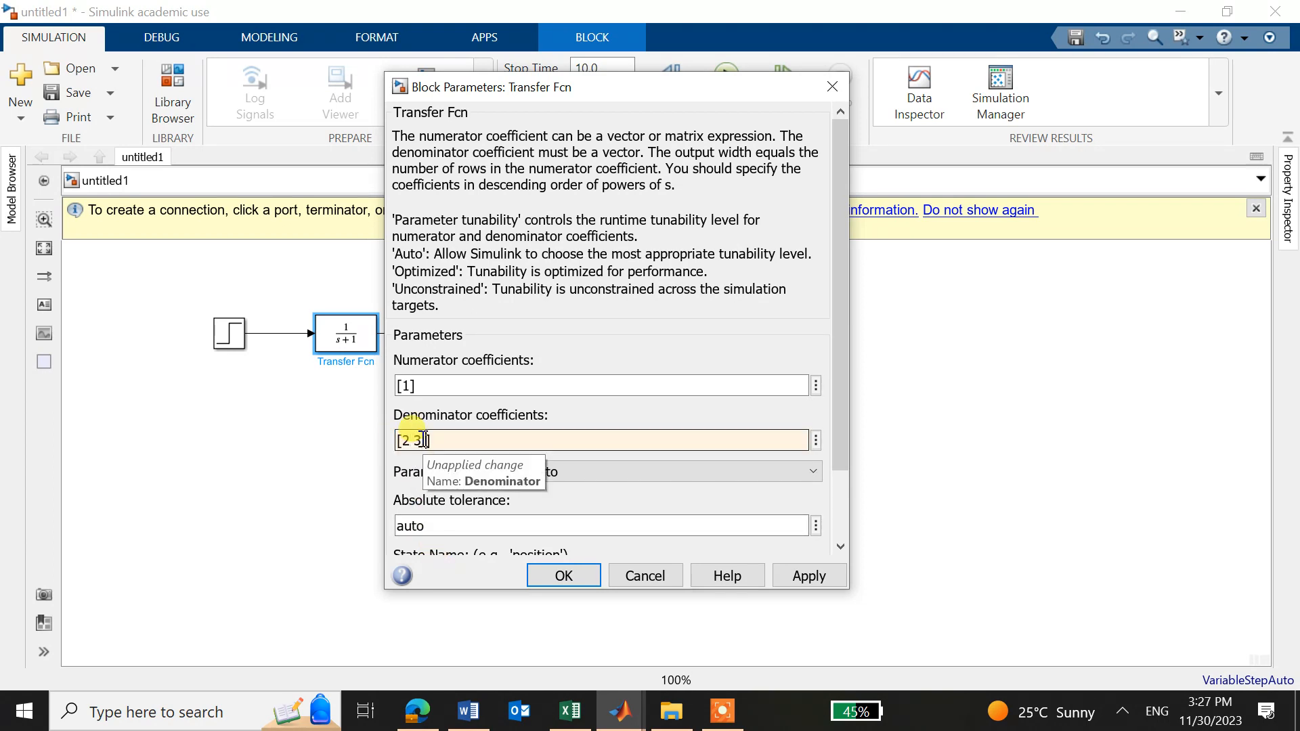
{"action": "type", "text": " 3"}
Set the Transfer Fcn block's numerator coefficients to [2] and apply the new parameters
{"action": "double_click", "coordinate": [406, 385]}
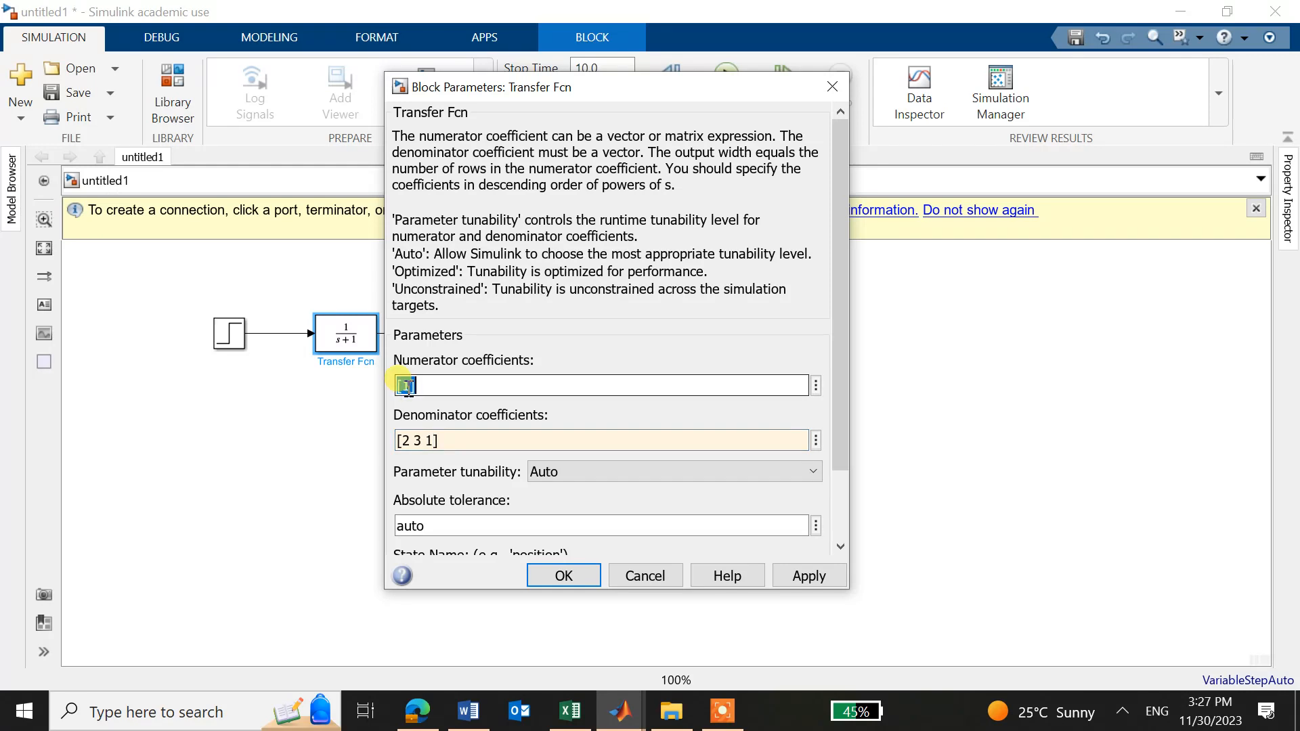
{"action": "key", "text": "BackSpace"}
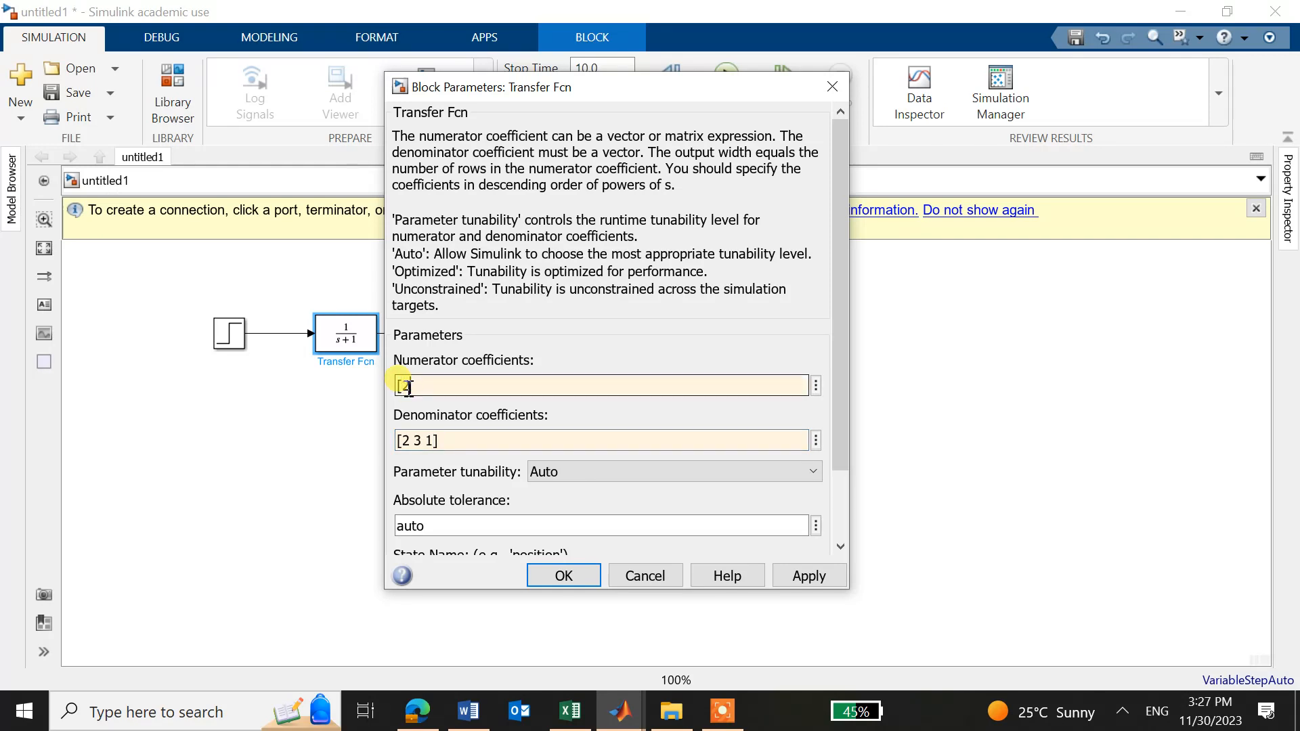
{"action": "left_click", "coordinate": [799, 574]}
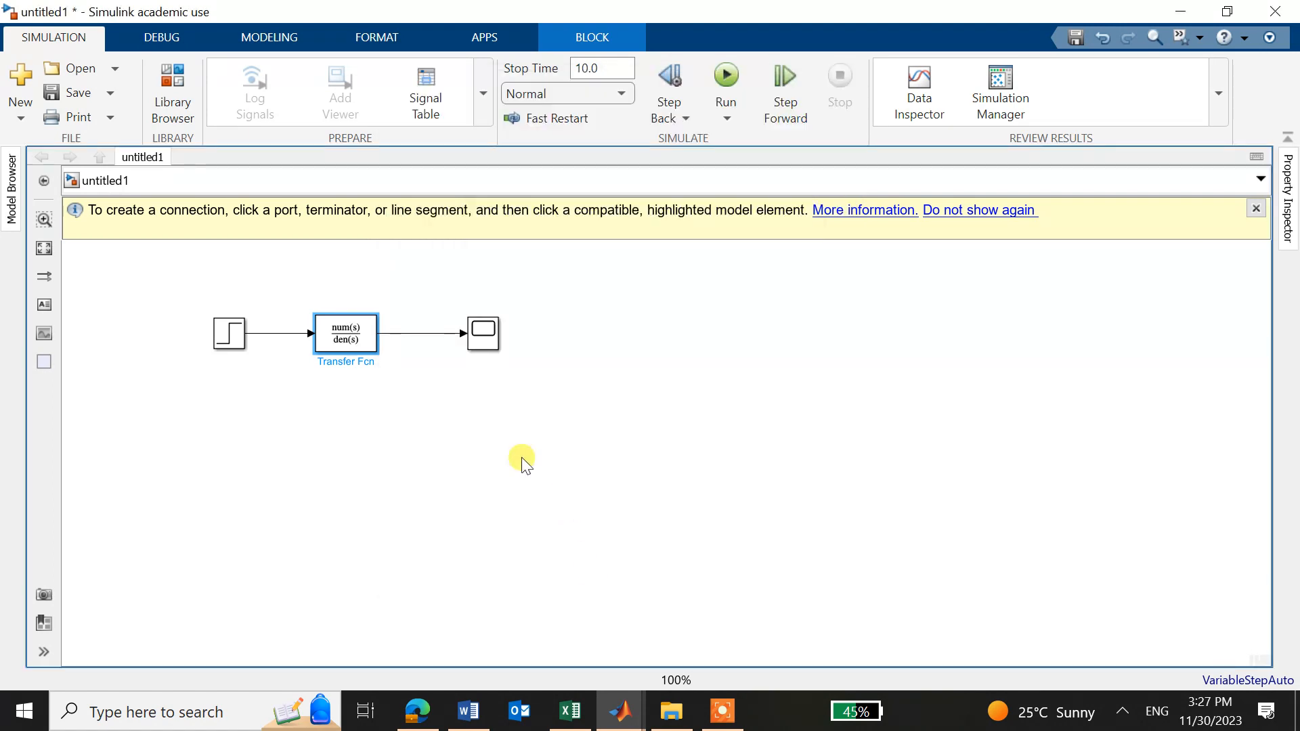
Enlarge the Transfer Fcn block enough to show its full expression, moving the Scope block farther away to make room
{"action": "left_click_drag", "start_coordinate": [474, 348], "coordinate": [508, 352]}
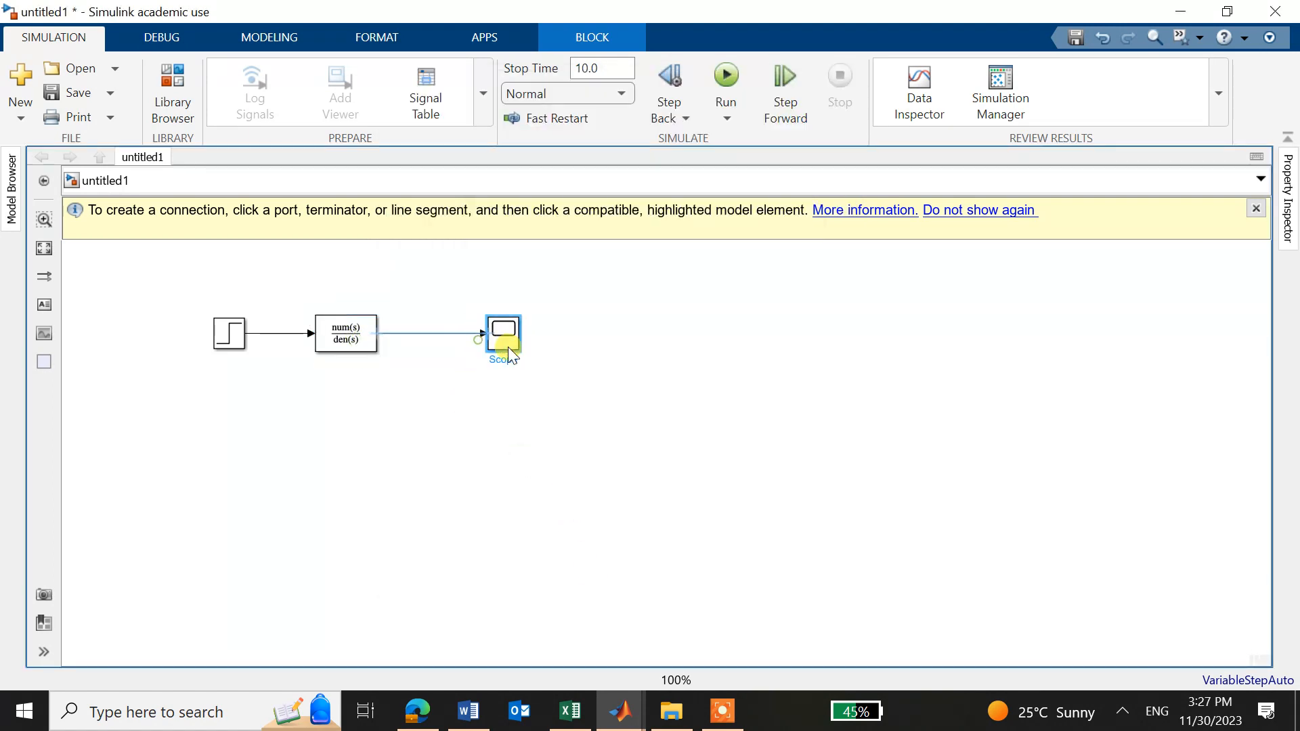
{"action": "left_click", "coordinate": [348, 333]}
{"action": "left_click_drag", "start_coordinate": [377, 352], "coordinate": [402, 371]}
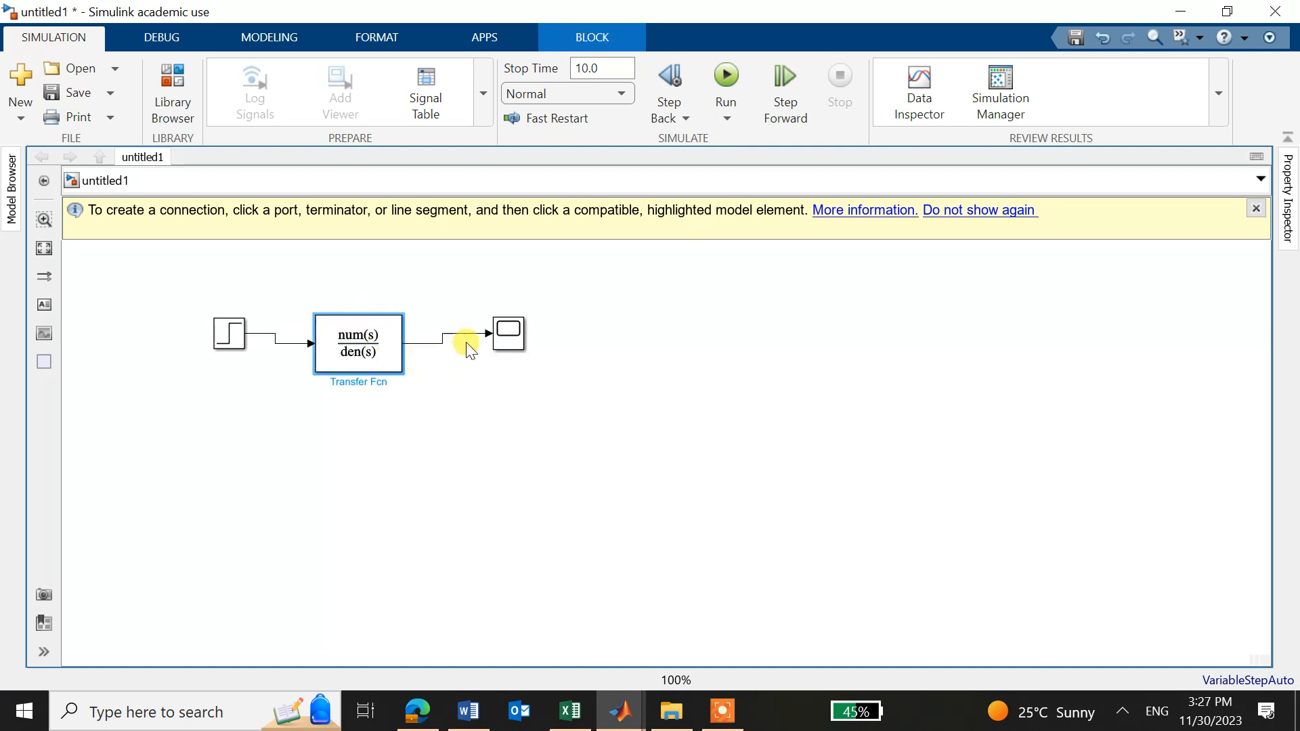
{"action": "left_click_drag", "start_coordinate": [509, 335], "coordinate": [580, 363]}
{"action": "left_click", "coordinate": [373, 333]}
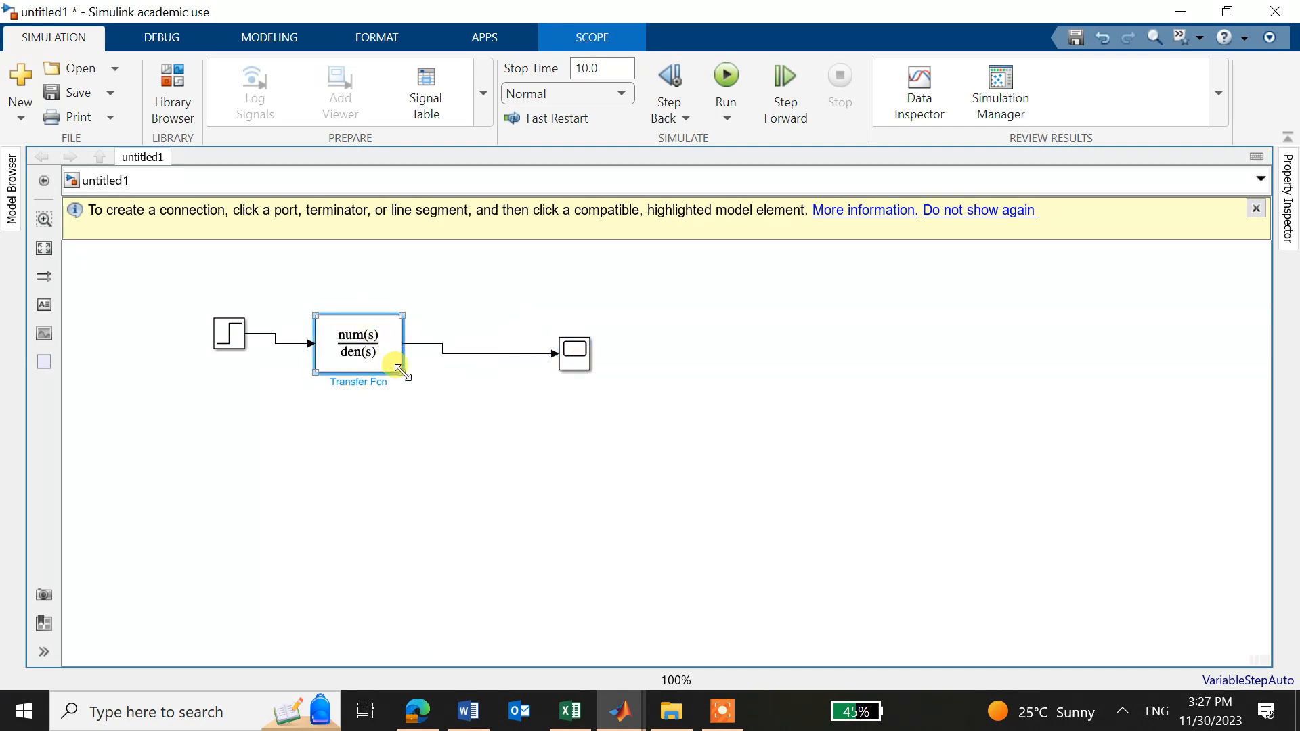
{"action": "left_click_drag", "start_coordinate": [402, 371], "coordinate": [438, 372]}
Move the Step block farther from Transfer Fcn and realign Step and Scope so both connecting lines run straight
{"action": "left_click", "coordinate": [226, 338]}
{"action": "left_click_drag", "start_coordinate": [227, 342], "coordinate": [190, 352]}
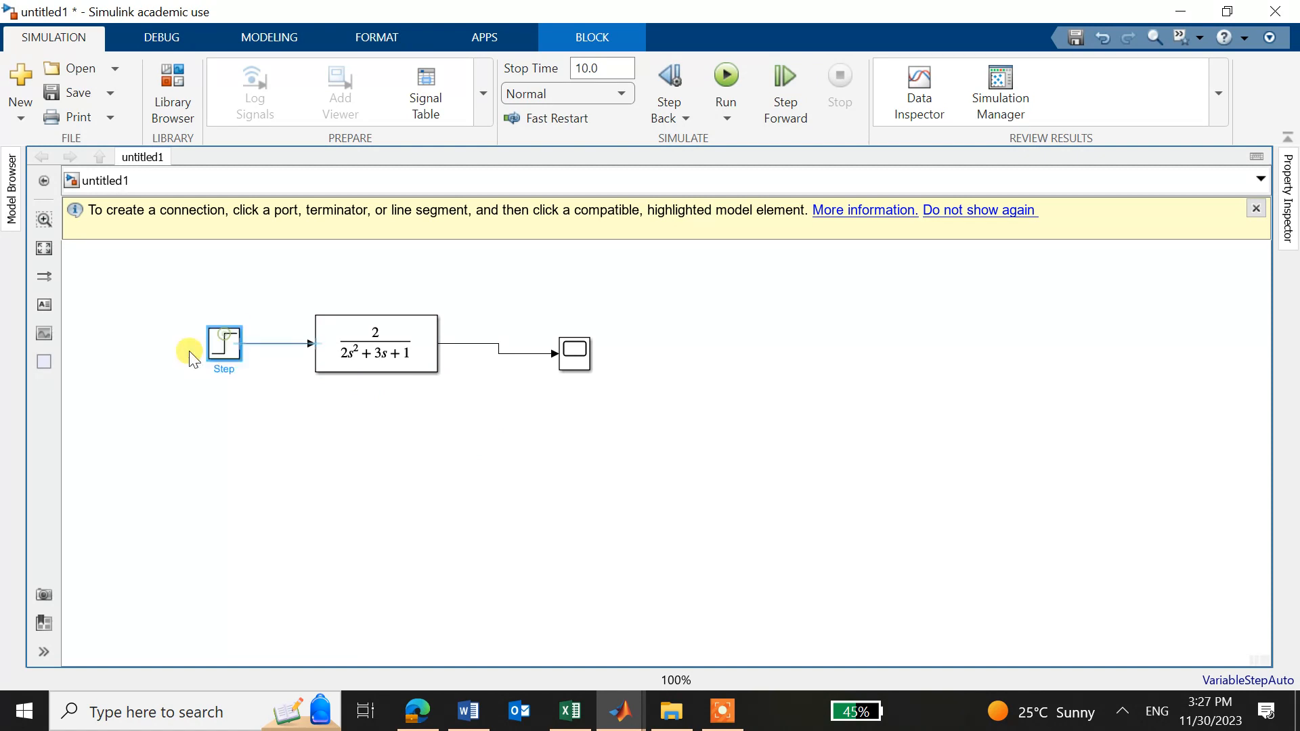
{"action": "left_click", "coordinate": [340, 455]}
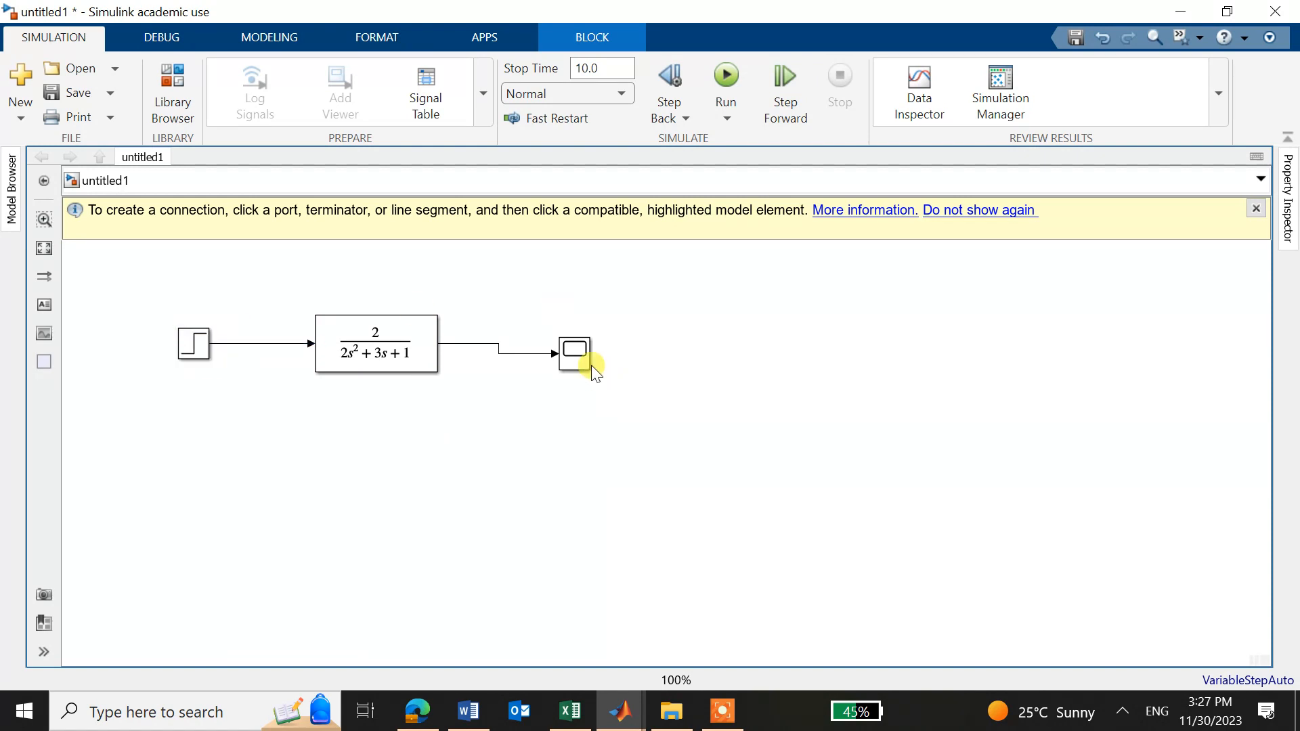
{"action": "left_click_drag", "start_coordinate": [591, 364], "coordinate": [581, 352]}
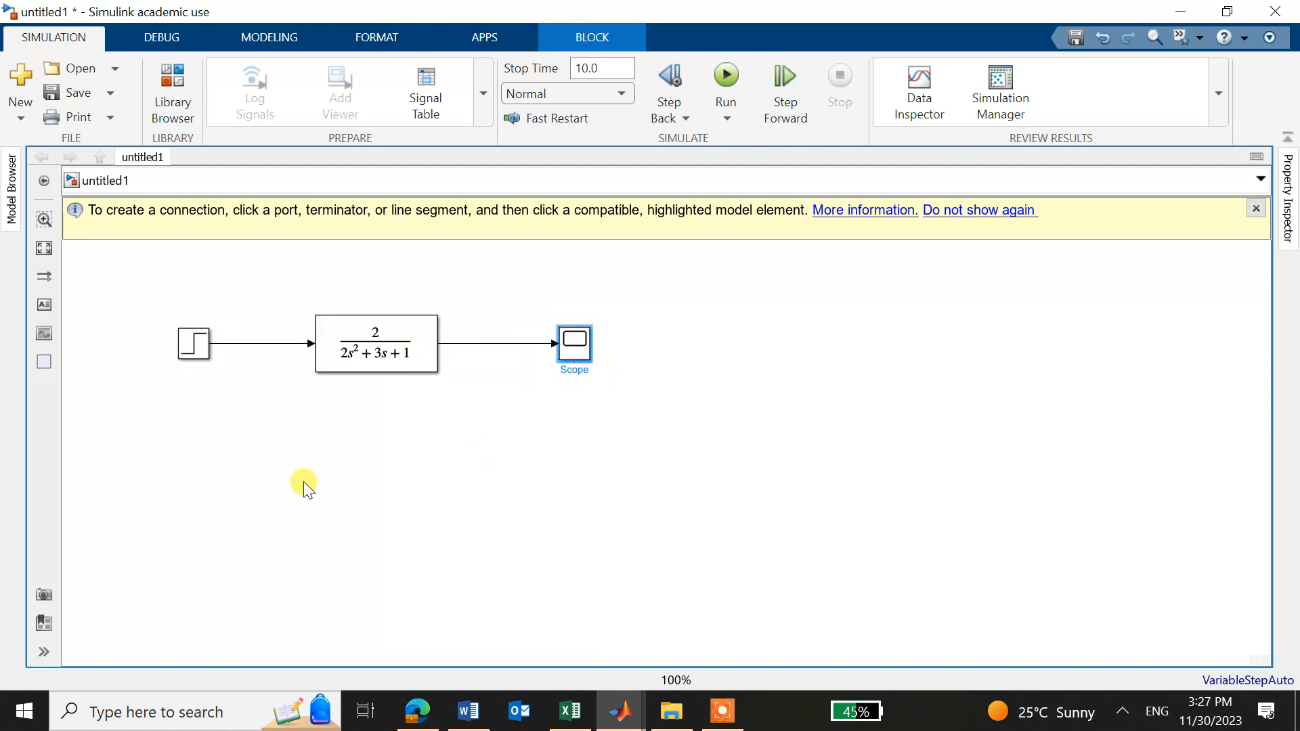
Set the Step block's step time to 0 and apply the change
{"action": "double_click", "coordinate": [206, 339]}
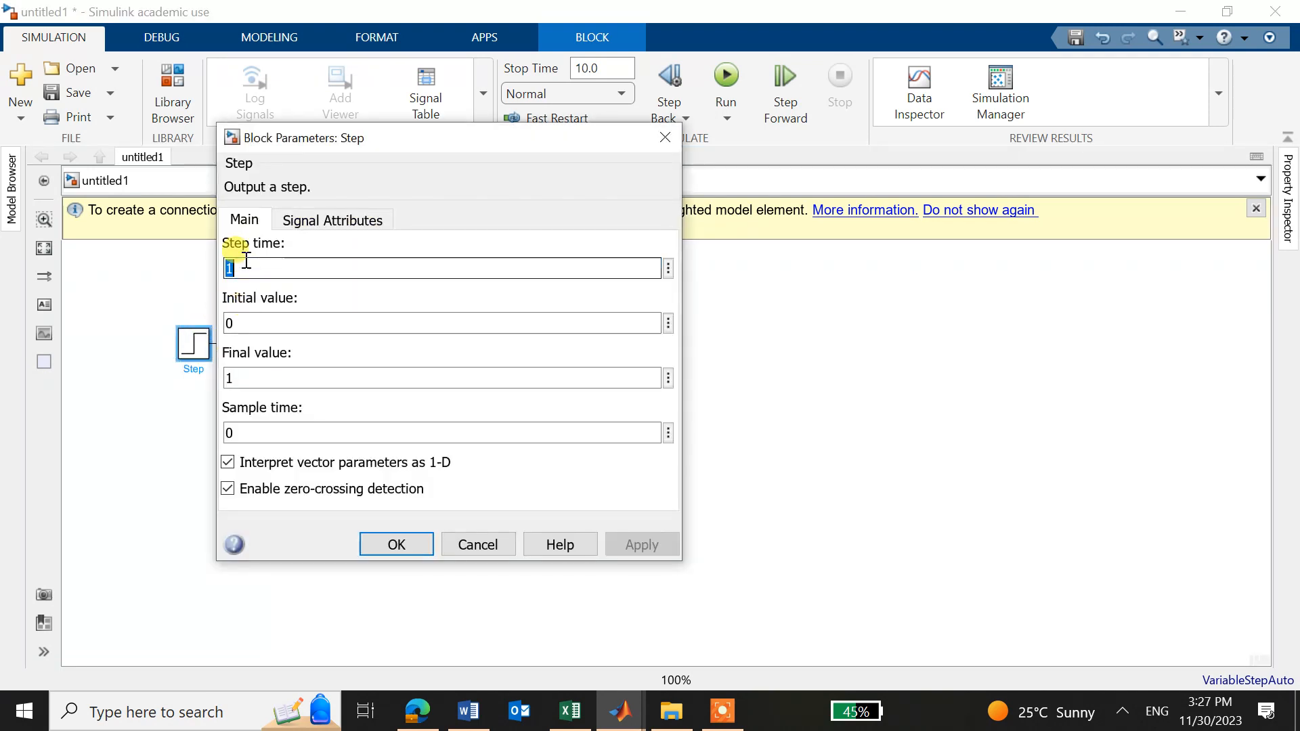
{"action": "type", "text": "9"}
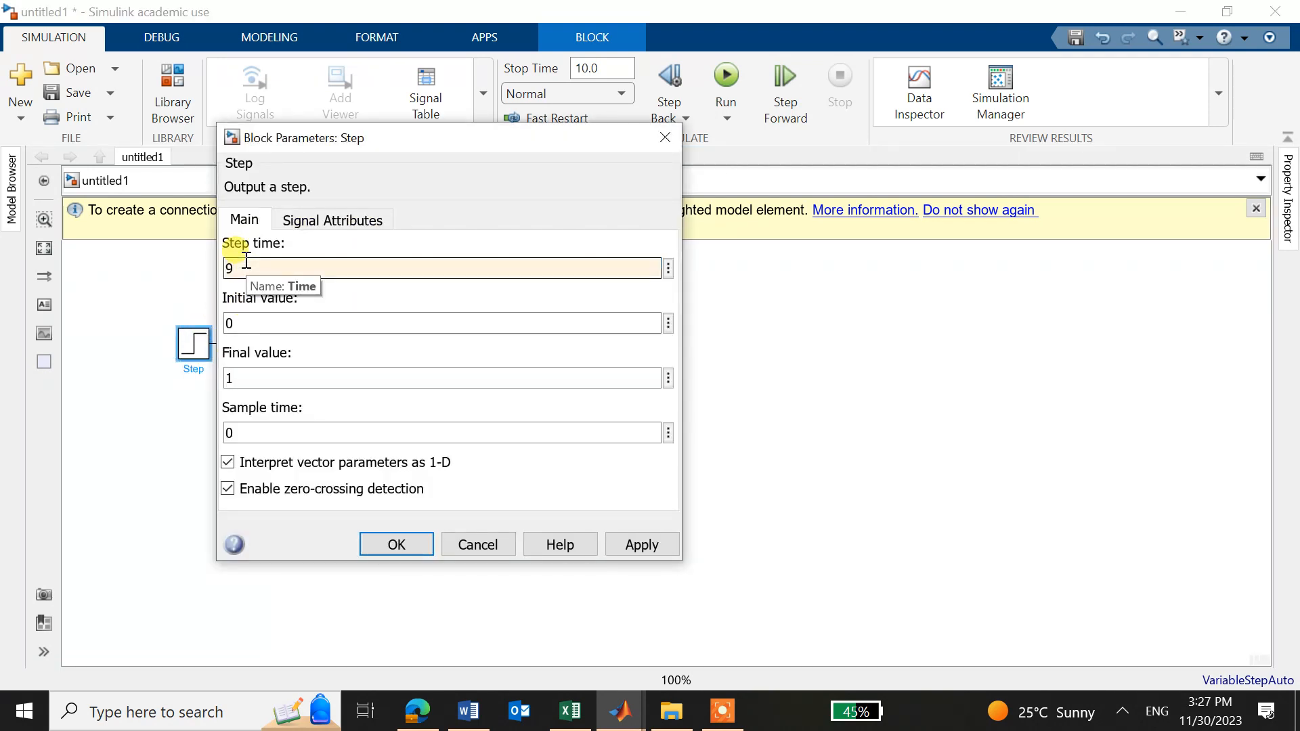
{"action": "key", "text": "BackSpace"}
{"action": "type", "text": "0"}
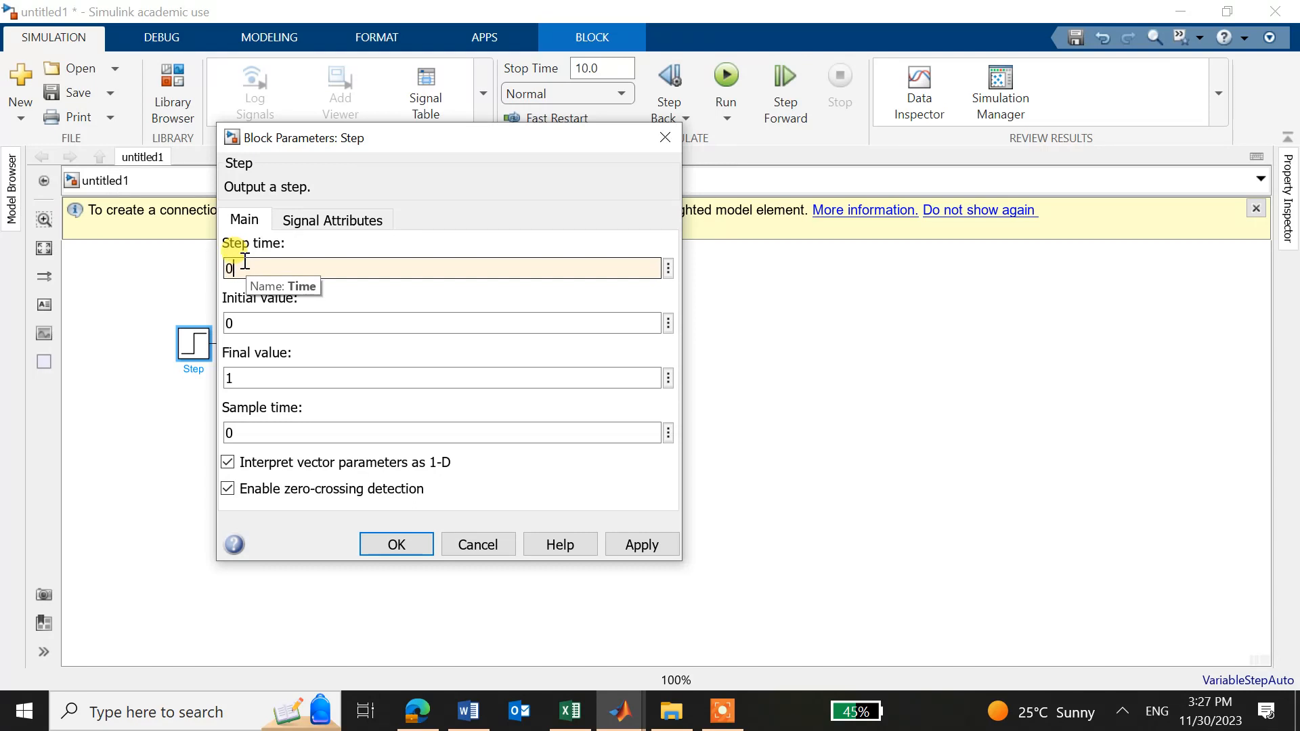
{"action": "left_click", "coordinate": [642, 541]}
{"action": "left_click", "coordinate": [409, 550]}
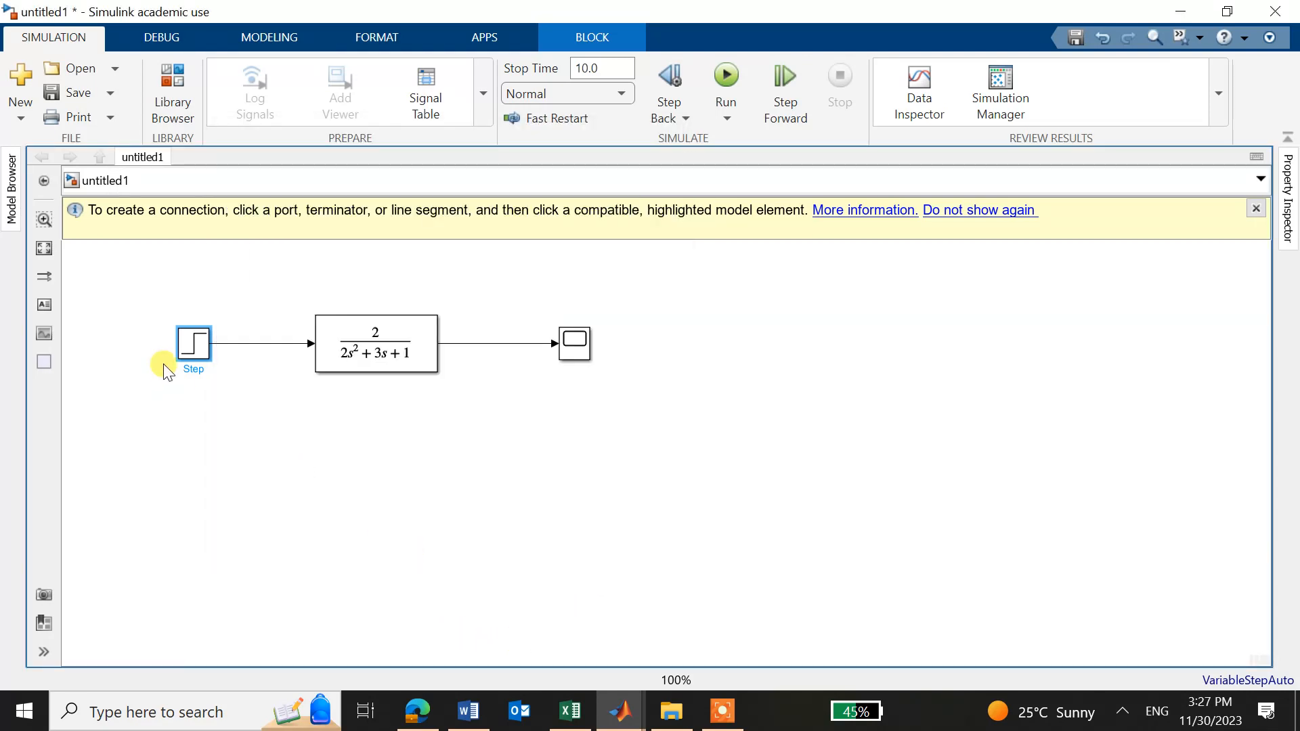
Run the simulation and open the Scope, enlarging its window to full screen to examine the step response
{"action": "left_click", "coordinate": [725, 77]}
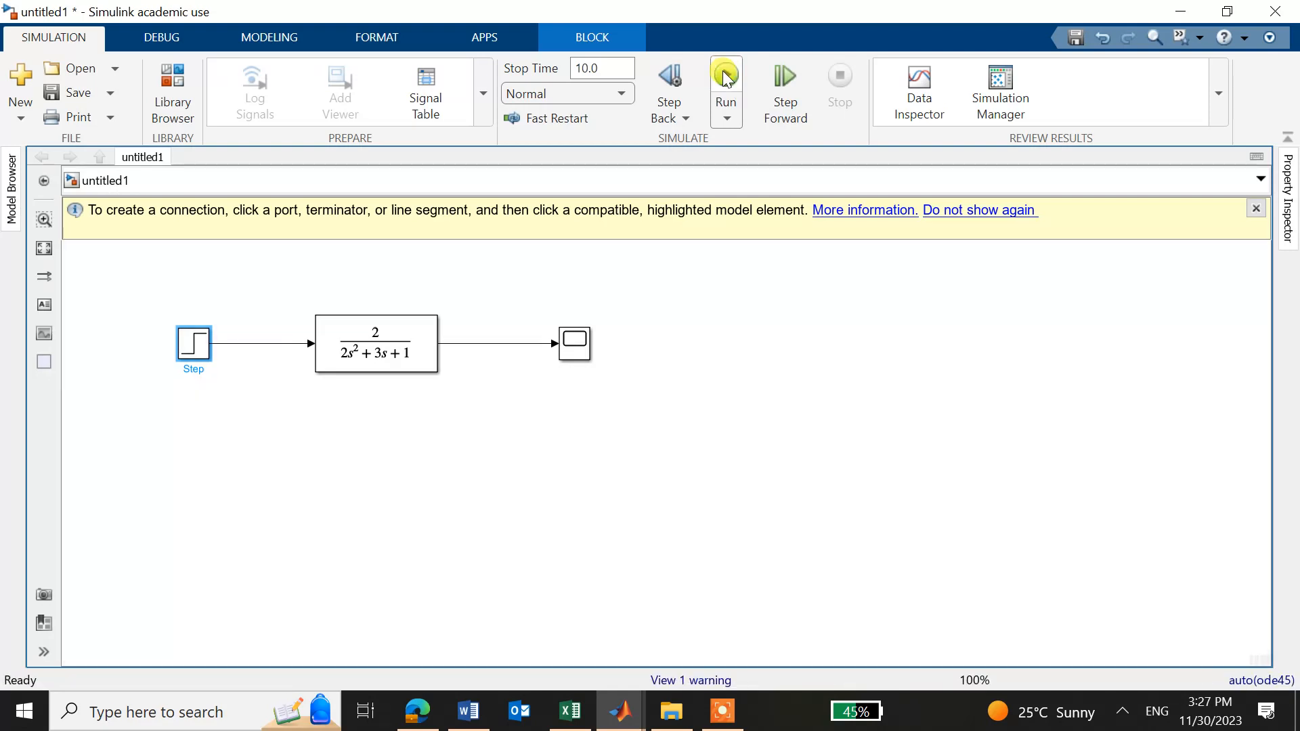
{"action": "double_click", "coordinate": [574, 340]}
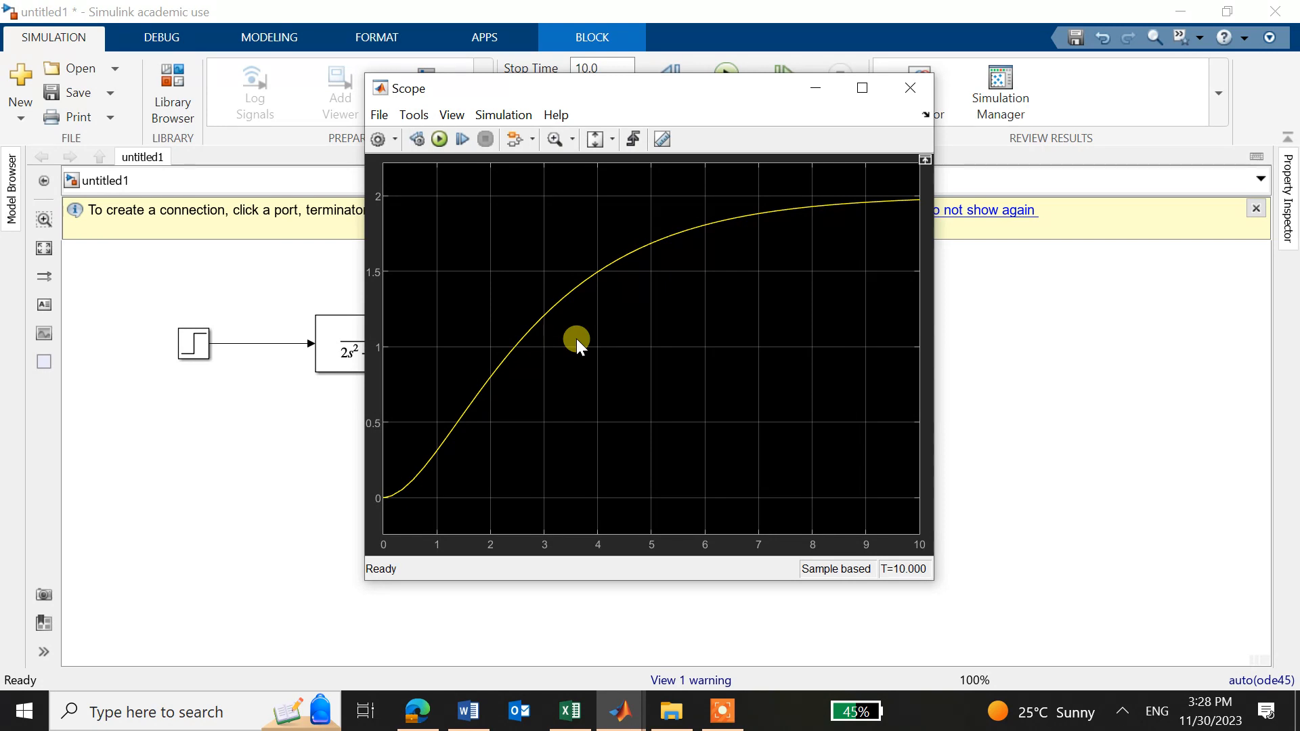
{"action": "left_click_drag", "start_coordinate": [635, 101], "coordinate": [820, 109]}
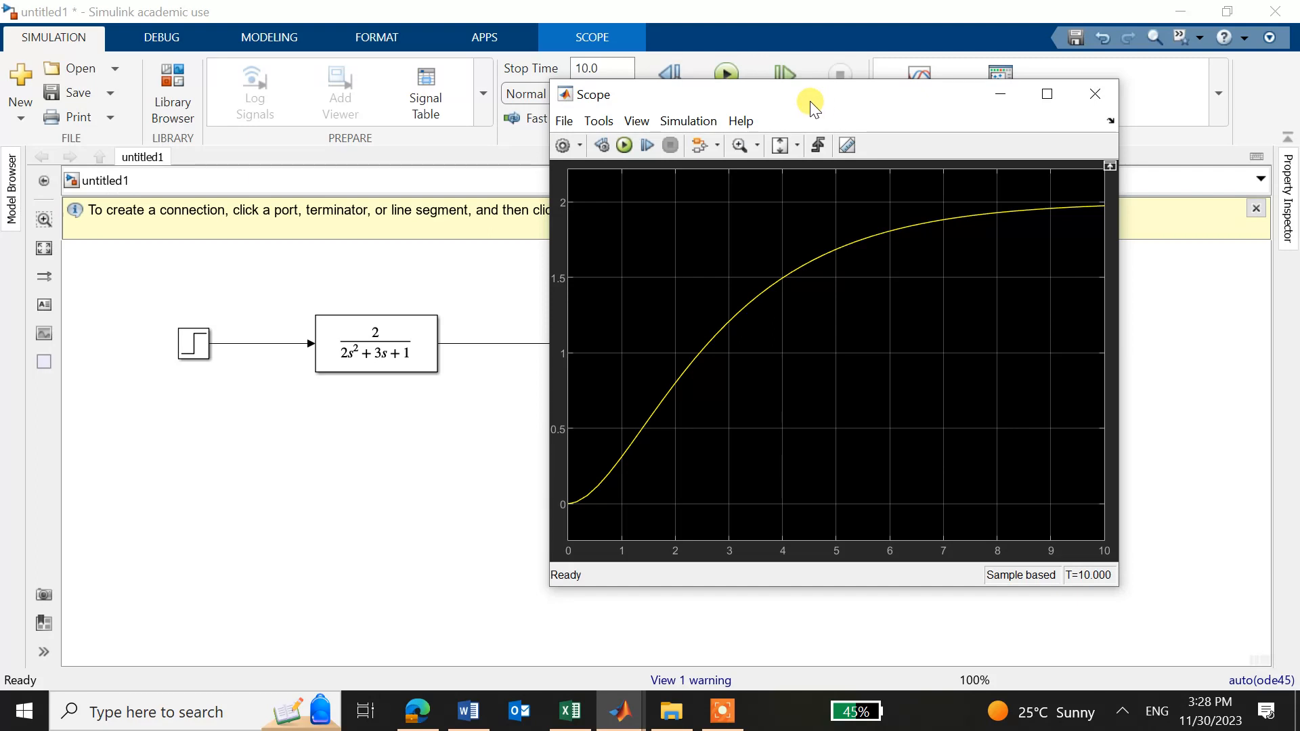
{"action": "left_click_drag", "start_coordinate": [768, 102], "coordinate": [857, 105]}
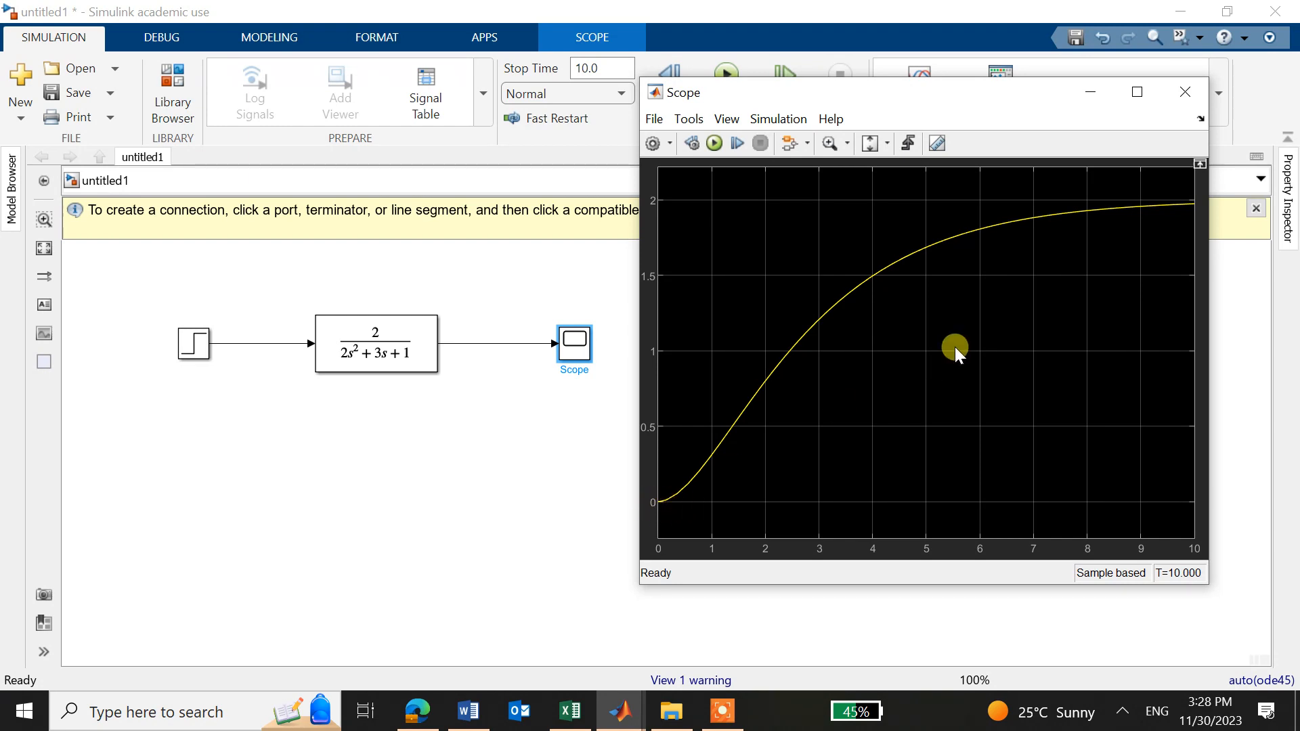
{"action": "left_click", "coordinate": [1138, 92]}
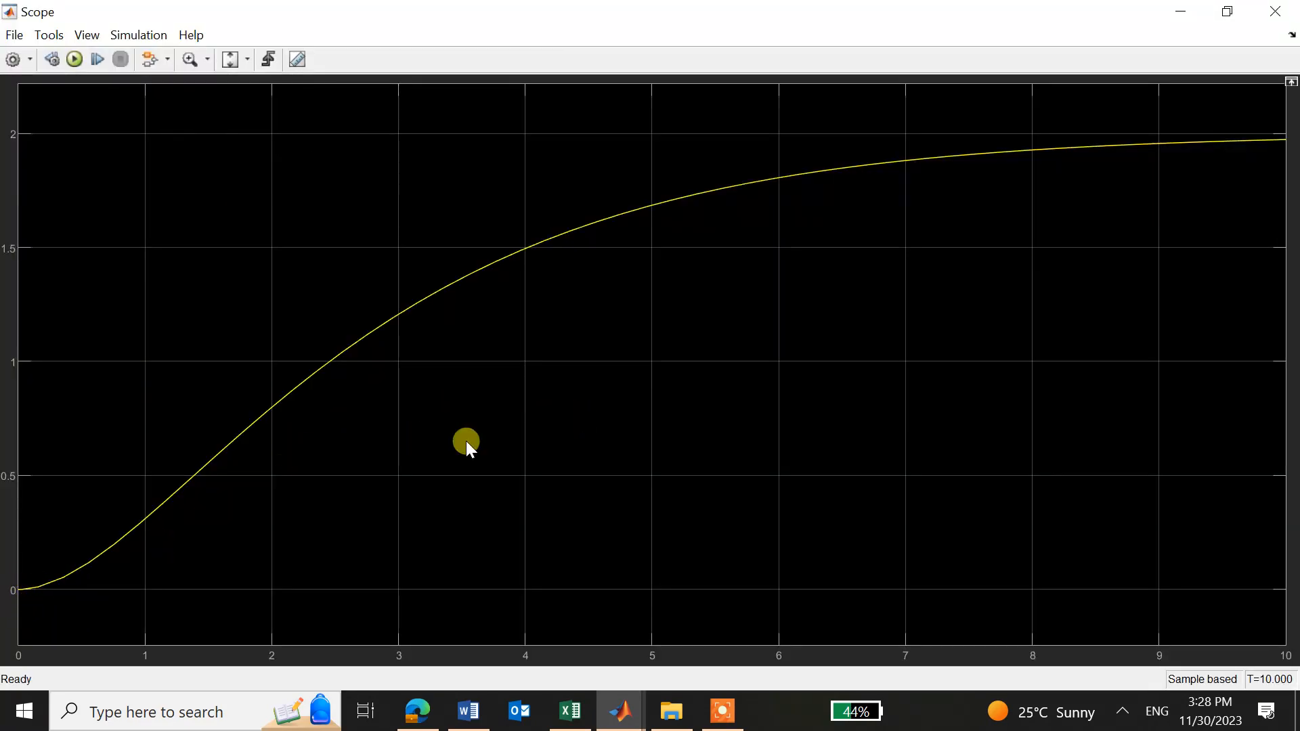
Close the Scope and switch to the handwritten PDF notes in Edge, at the blank space below the Gd equation
{"action": "left_click", "coordinate": [1227, 12]}
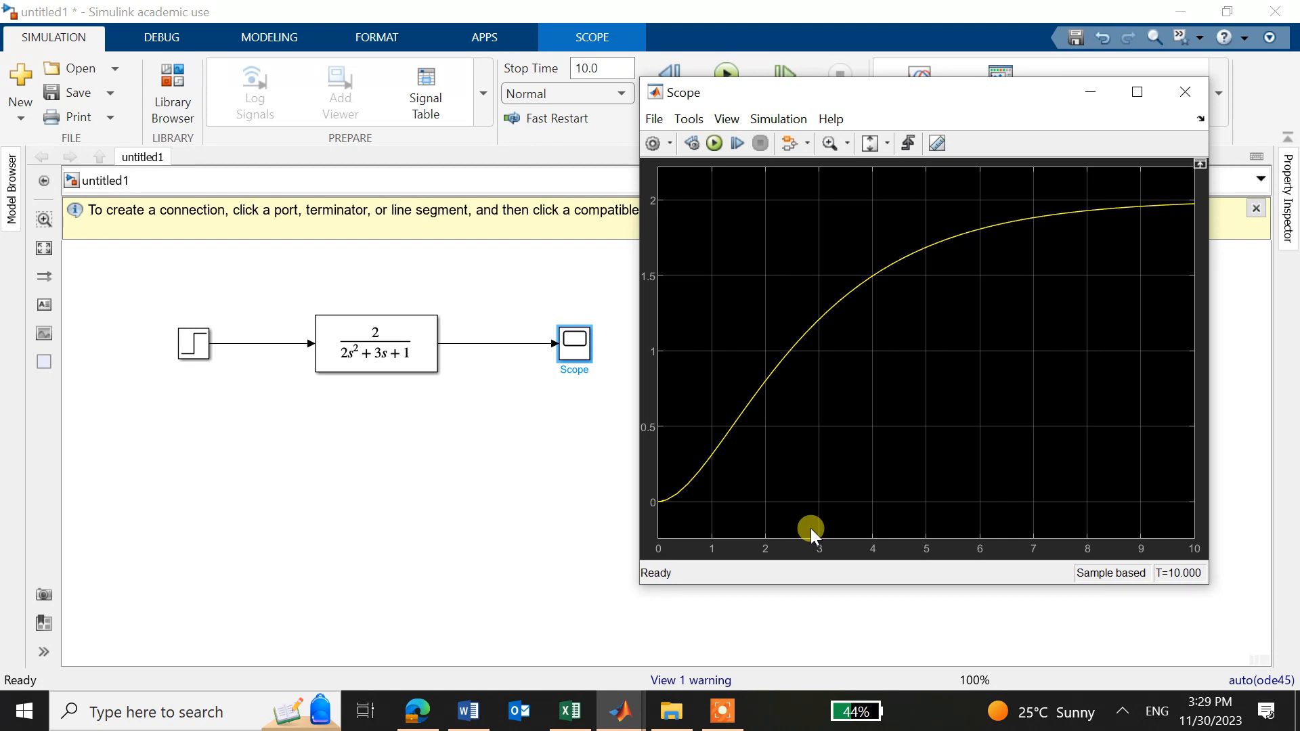
{"action": "left_click", "coordinate": [1192, 95]}
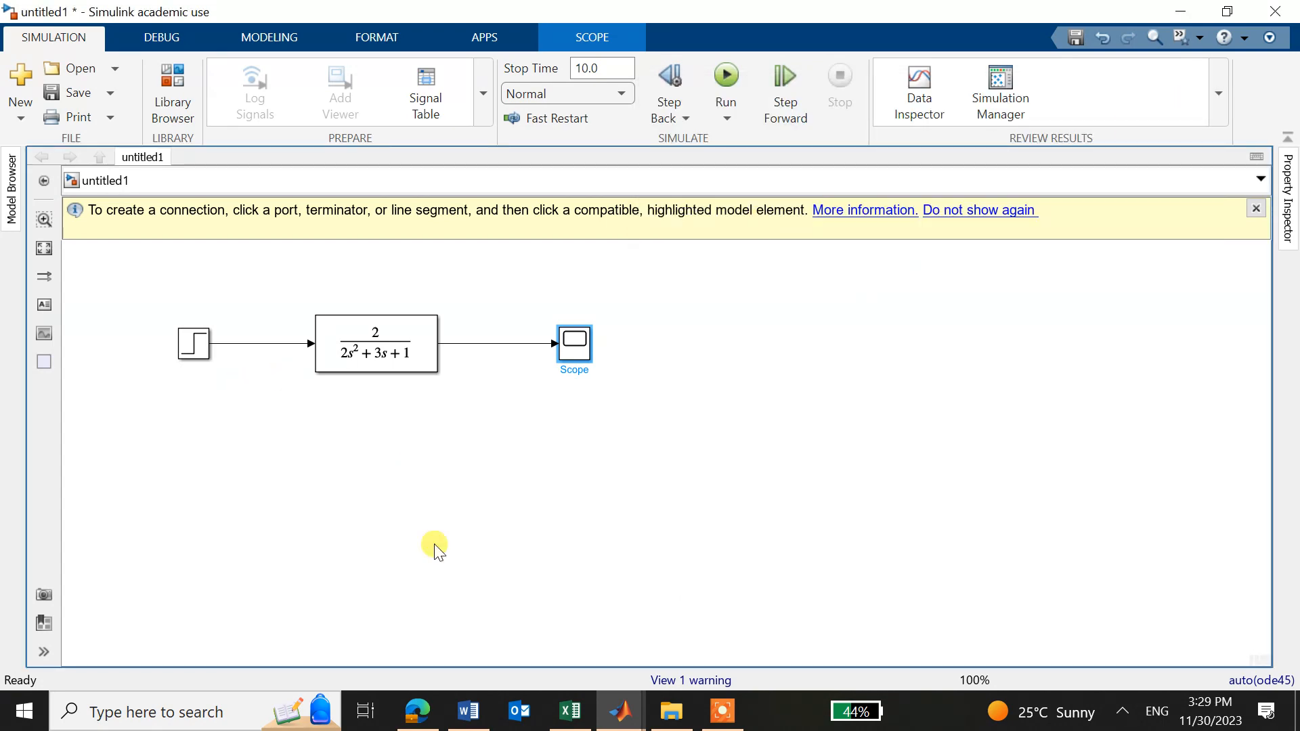
{"action": "left_click", "coordinate": [420, 713]}
{"action": "scroll", "coordinate": [805, 490], "scroll_direction": "down", "scroll_amount": 10}
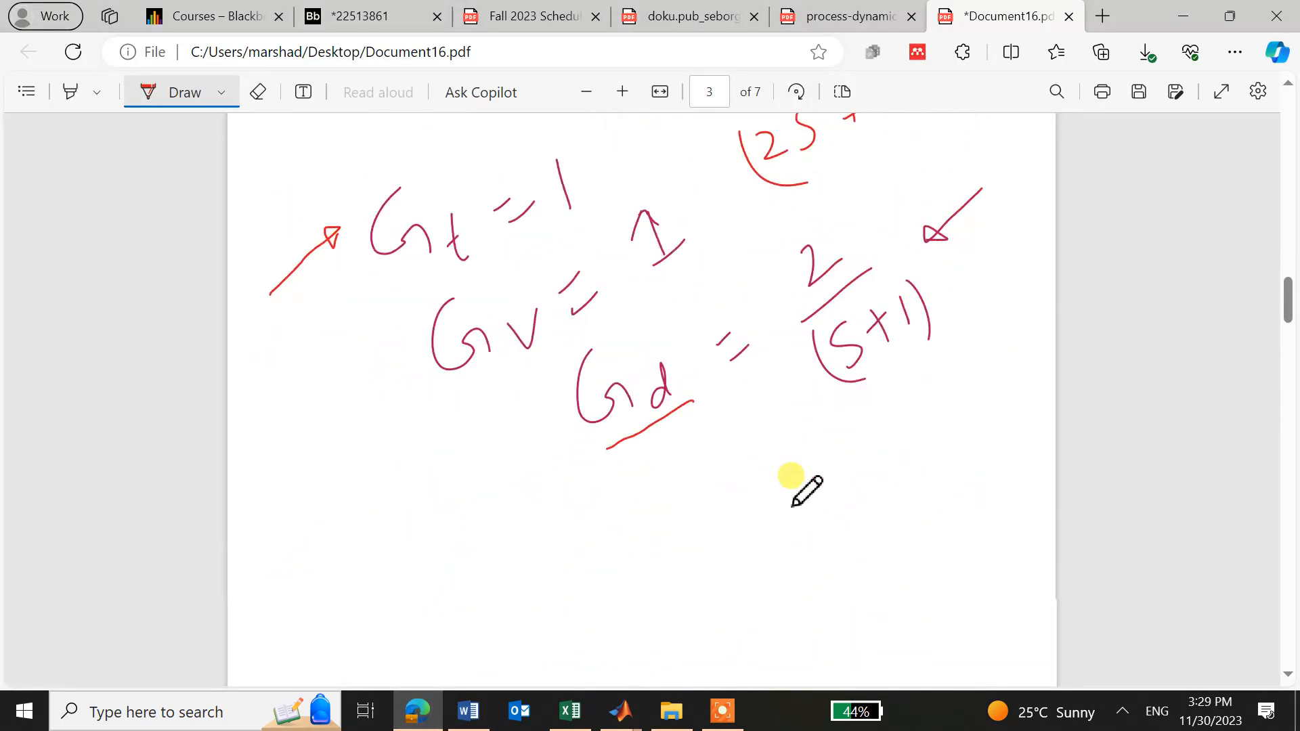
Handwrite an equals sign followed by the numerator 1.5 and a fraction bar below the Gd equation
{"action": "mouse_move", "coordinate": [563, 449]}
{"action": "left_mouse_down"}
{"action": "mouse_move", "coordinate": [595, 435]}
{"action": "mouse_move", "coordinate": [599, 461]}
{"action": "left_mouse_up"}
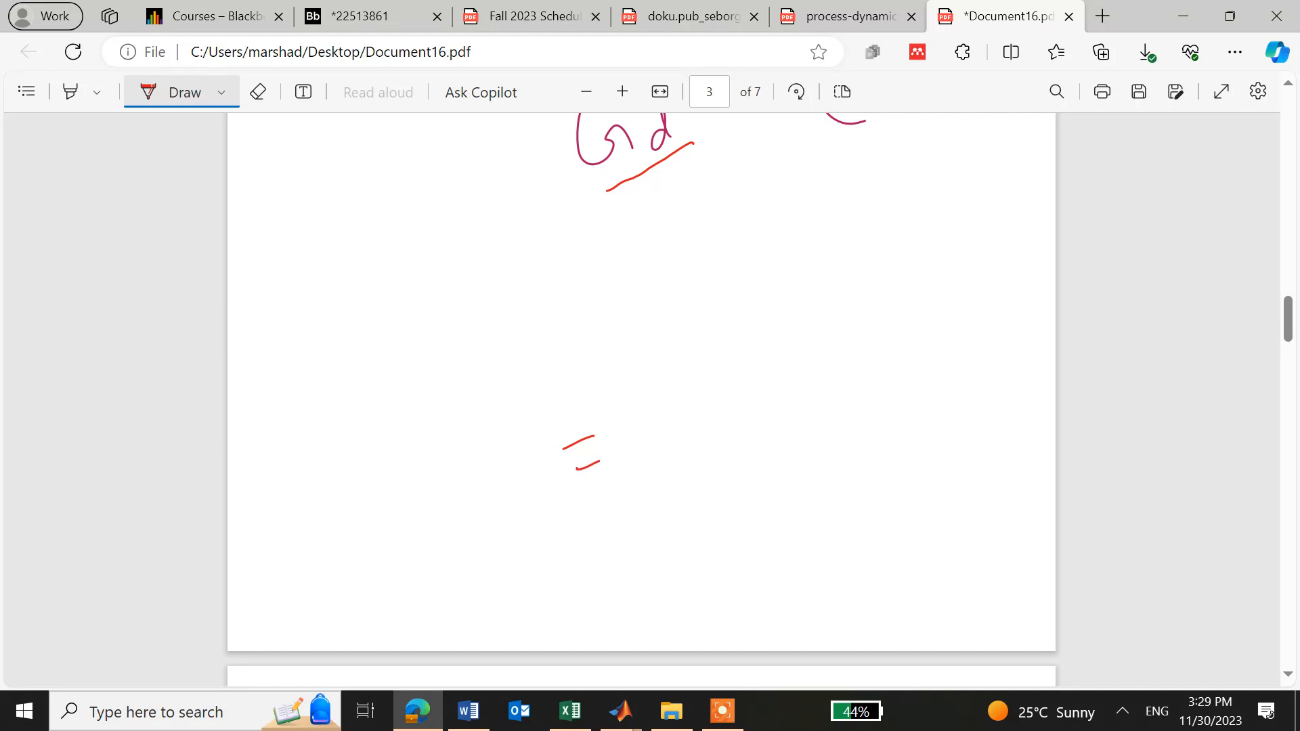
{"action": "left_click_drag", "start_coordinate": [656, 361], "coordinate": [662, 399]}
{"action": "mouse_move", "coordinate": [717, 337]}
{"action": "left_mouse_down"}
{"action": "mouse_move", "coordinate": [700, 345]}
{"action": "mouse_move", "coordinate": [704, 387]}
{"action": "left_mouse_up"}
{"action": "left_click_drag", "start_coordinate": [653, 427], "coordinate": [810, 362]}
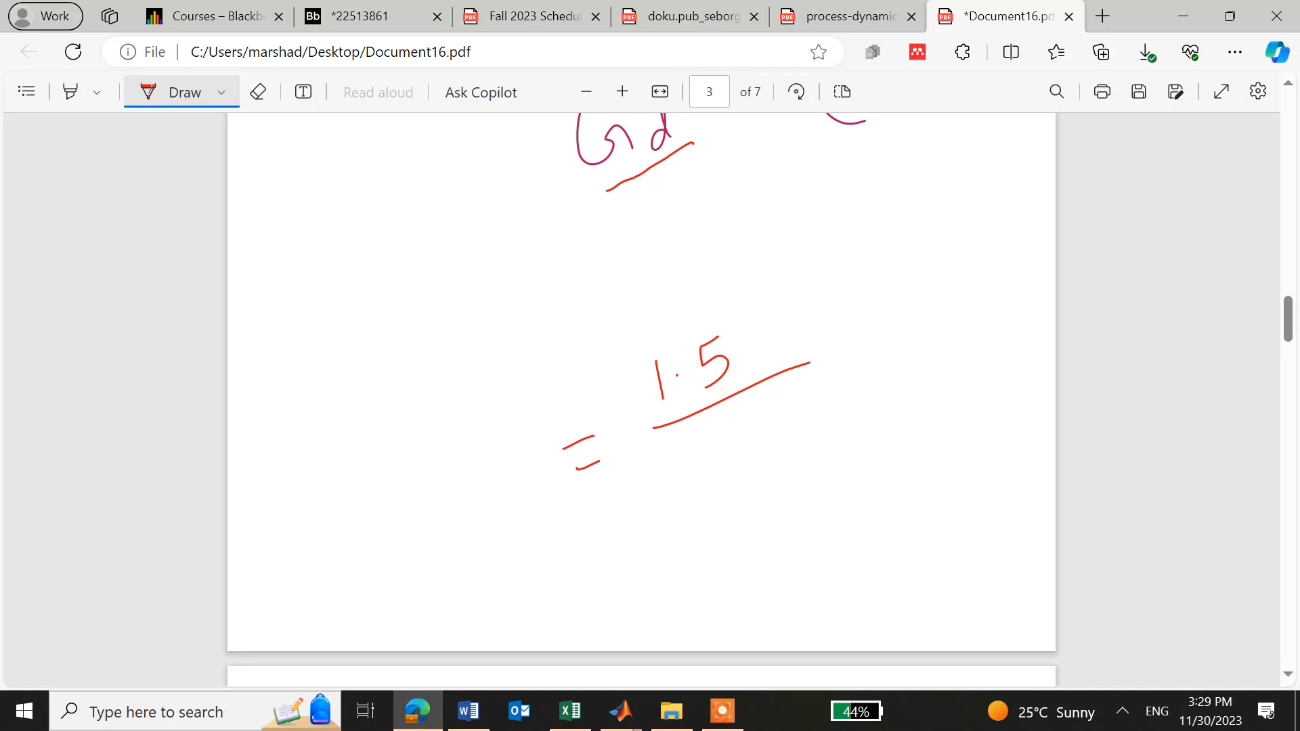
Handwrite the denominator (2.2s+1) under the fraction bar, enclosed in parentheses
{"action": "left_click_drag", "start_coordinate": [677, 464], "coordinate": [721, 475]}
{"action": "left_click", "coordinate": [728, 458]}
{"action": "left_click_drag", "start_coordinate": [740, 433], "coordinate": [778, 446]}
{"action": "left_click", "coordinate": [804, 404]}
{"action": "mouse_move", "coordinate": [813, 401]}
{"action": "left_mouse_down"}
{"action": "mouse_move", "coordinate": [805, 441]}
{"action": "mouse_move", "coordinate": [862, 394]}
{"action": "left_mouse_up"}
{"action": "left_click_drag", "start_coordinate": [838, 388], "coordinate": [843, 418]}
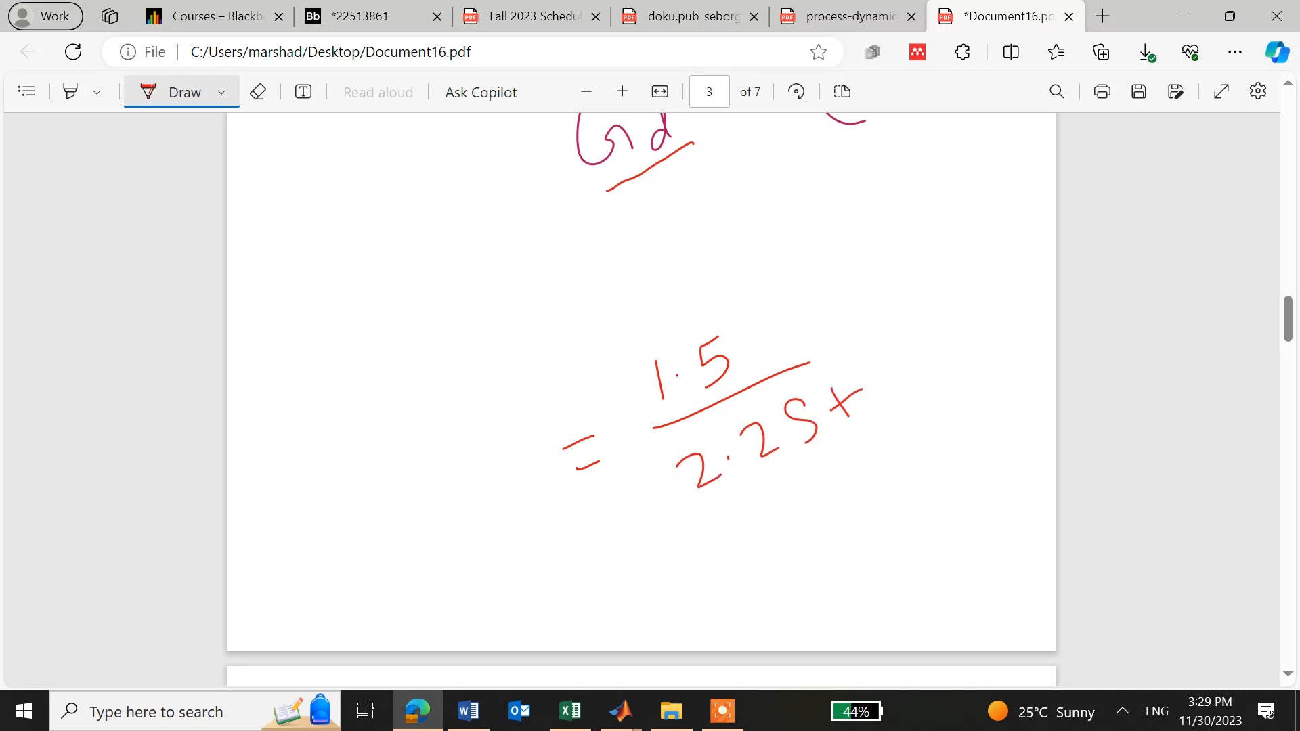
{"action": "left_click_drag", "start_coordinate": [871, 371], "coordinate": [881, 401]}
{"action": "left_click_drag", "start_coordinate": [665, 450], "coordinate": [736, 513]}
{"action": "mouse_move", "coordinate": [888, 366]}
{"action": "left_mouse_down"}
{"action": "mouse_move", "coordinate": [910, 425]}
{"action": "mouse_move", "coordinate": [899, 451]}
{"action": "left_mouse_up"}
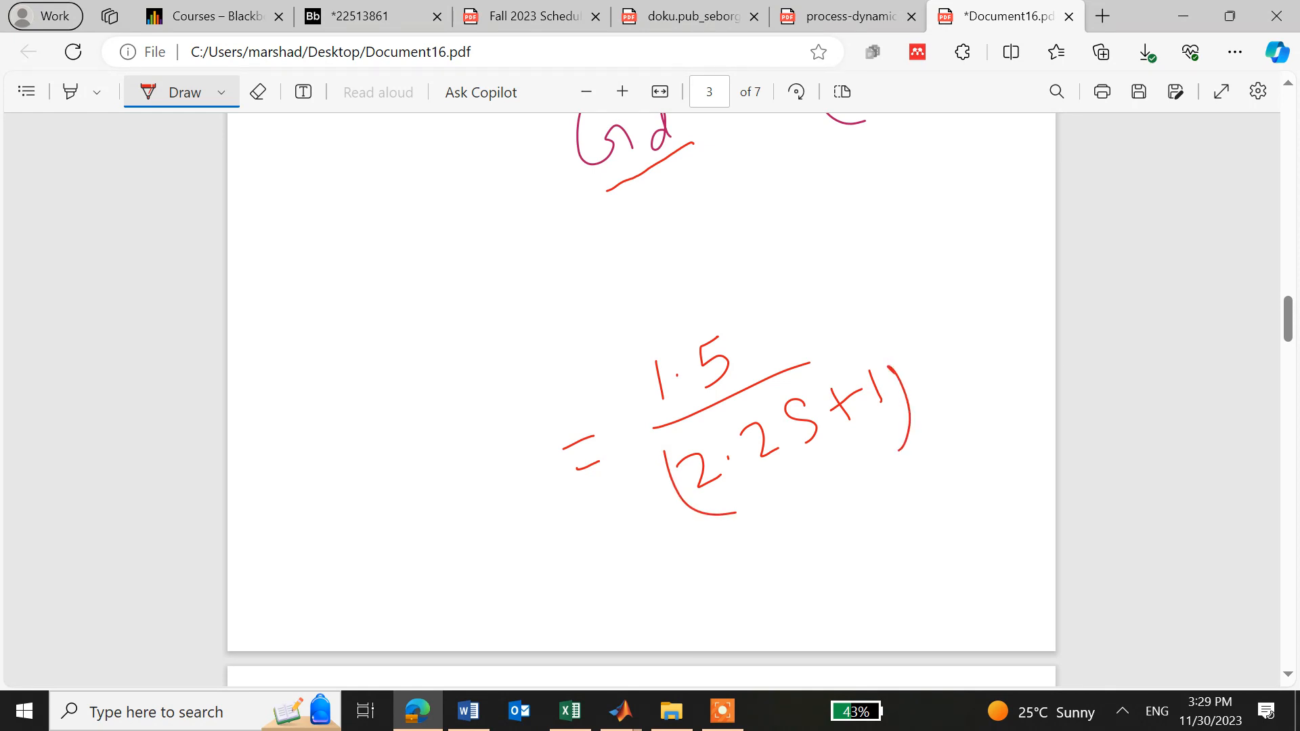
Label the handwritten transfer function Gp, draw a box around the whole equation and add two check marks beside it
{"action": "left_click_drag", "start_coordinate": [462, 458], "coordinate": [501, 514]}
{"action": "mouse_move", "coordinate": [517, 485]}
{"action": "left_mouse_down"}
{"action": "mouse_move", "coordinate": [529, 534]}
{"action": "mouse_move", "coordinate": [528, 482]}
{"action": "mouse_move", "coordinate": [522, 505]}
{"action": "left_mouse_up"}
{"action": "mouse_move", "coordinate": [382, 478]}
{"action": "left_mouse_down"}
{"action": "mouse_move", "coordinate": [522, 579]}
{"action": "mouse_move", "coordinate": [961, 440]}
{"action": "mouse_move", "coordinate": [788, 305]}
{"action": "mouse_move", "coordinate": [396, 487]}
{"action": "left_mouse_up"}
{"action": "left_click_drag", "start_coordinate": [960, 310], "coordinate": [992, 280]}
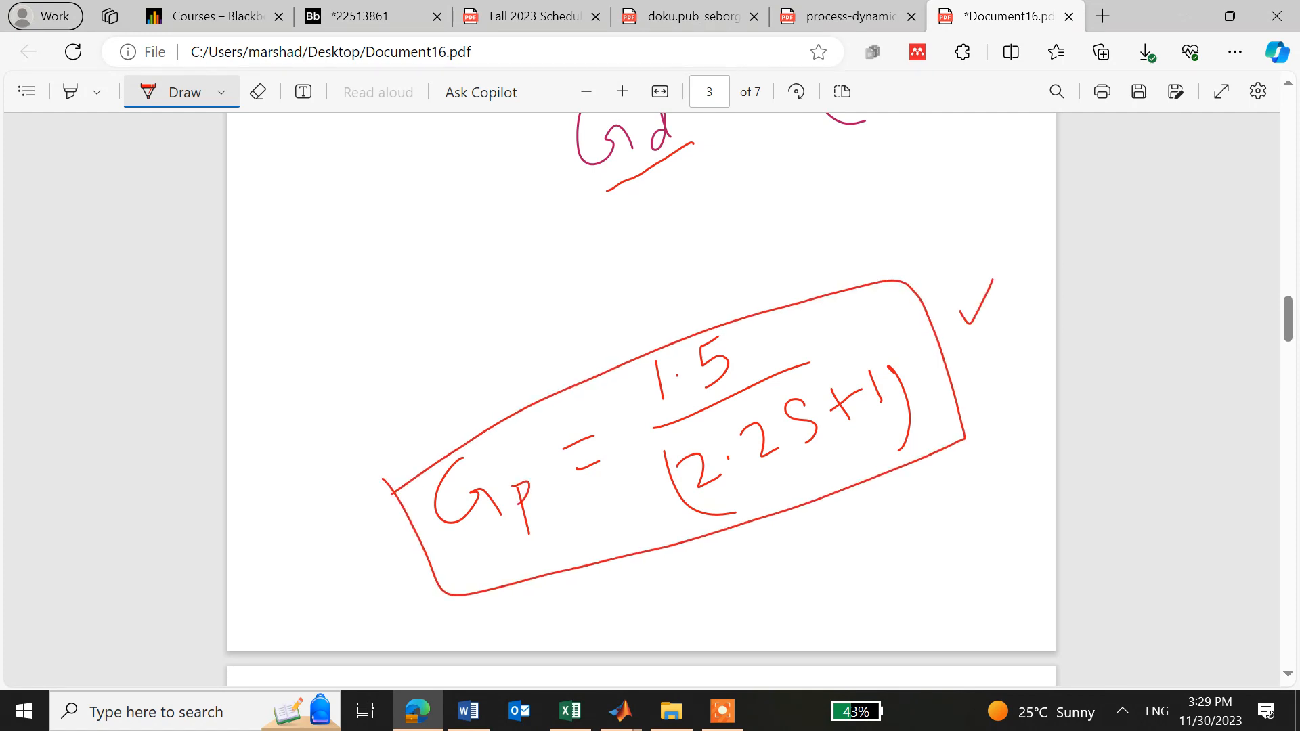
{"action": "left_click_drag", "start_coordinate": [983, 327], "coordinate": [1019, 311]}
Switch to the Simulink model and set the Transfer Fcn block's denominator coefficients to [2.2 1]
{"action": "left_click", "coordinate": [620, 711]}
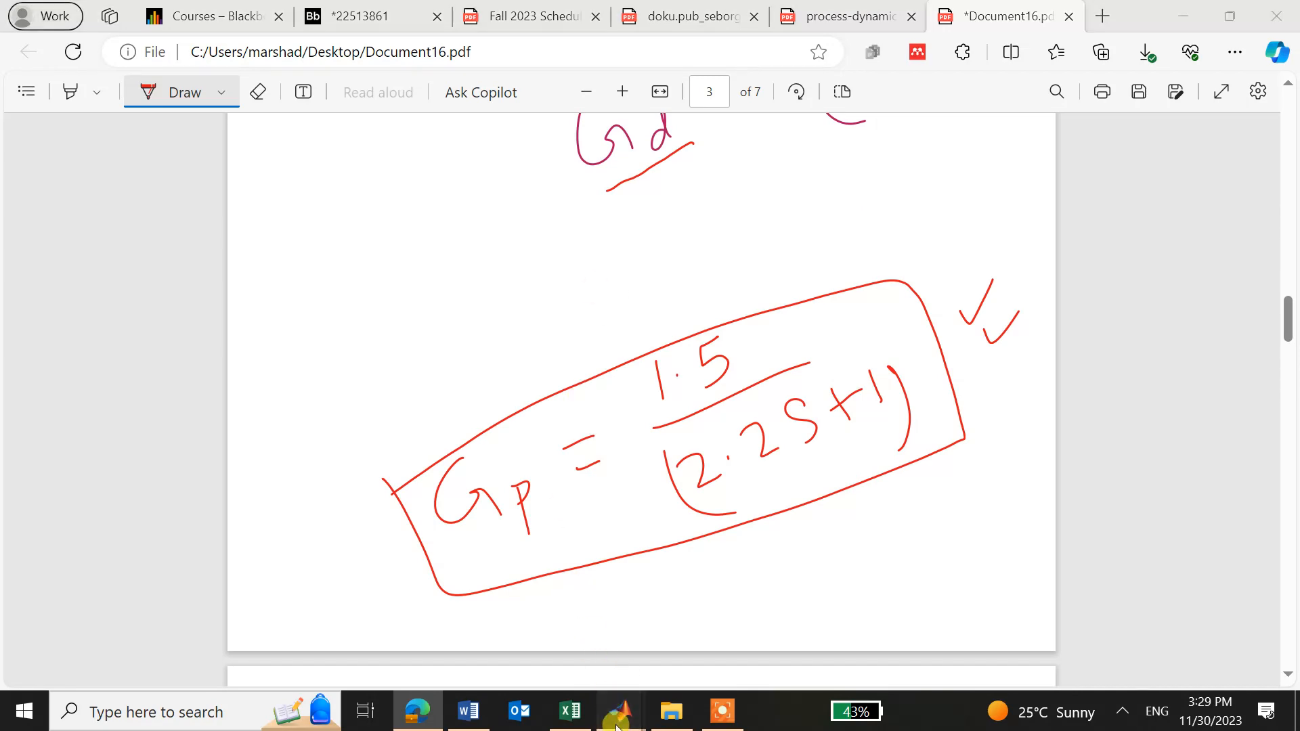
{"action": "left_click", "coordinate": [866, 610]}
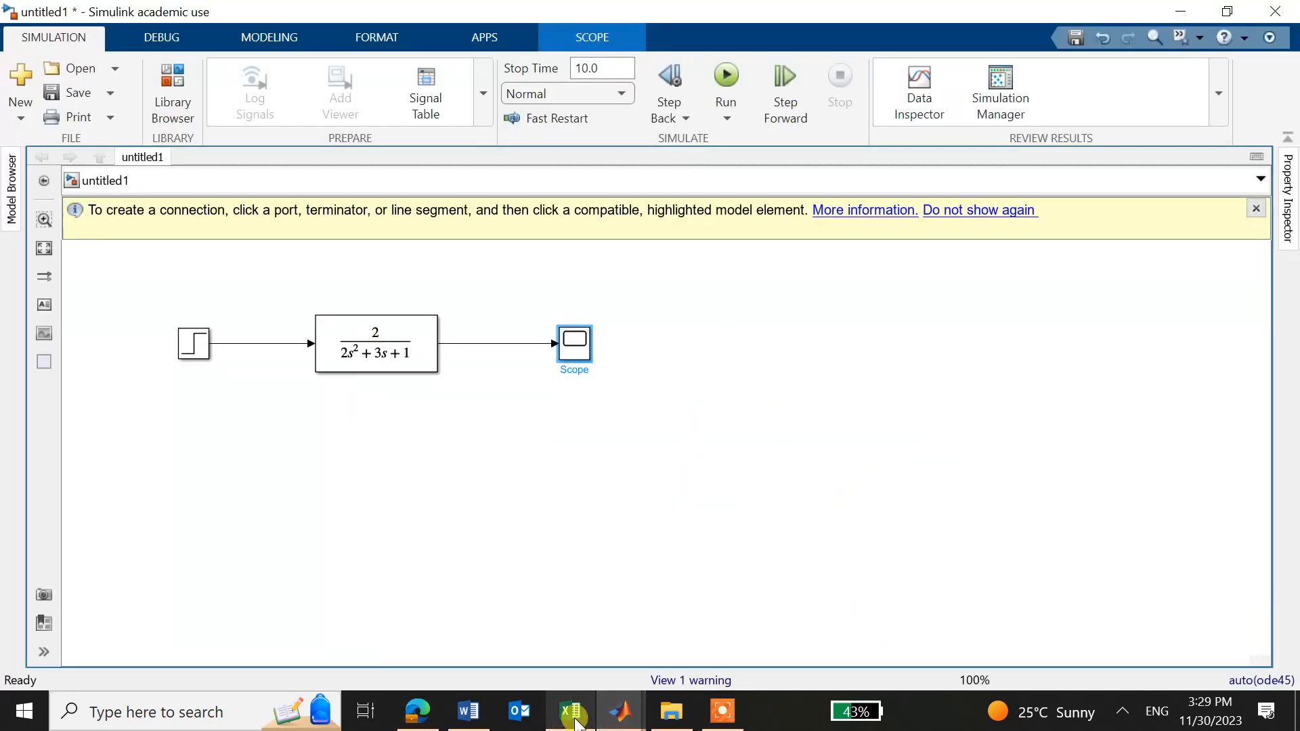
{"action": "left_click", "coordinate": [419, 719]}
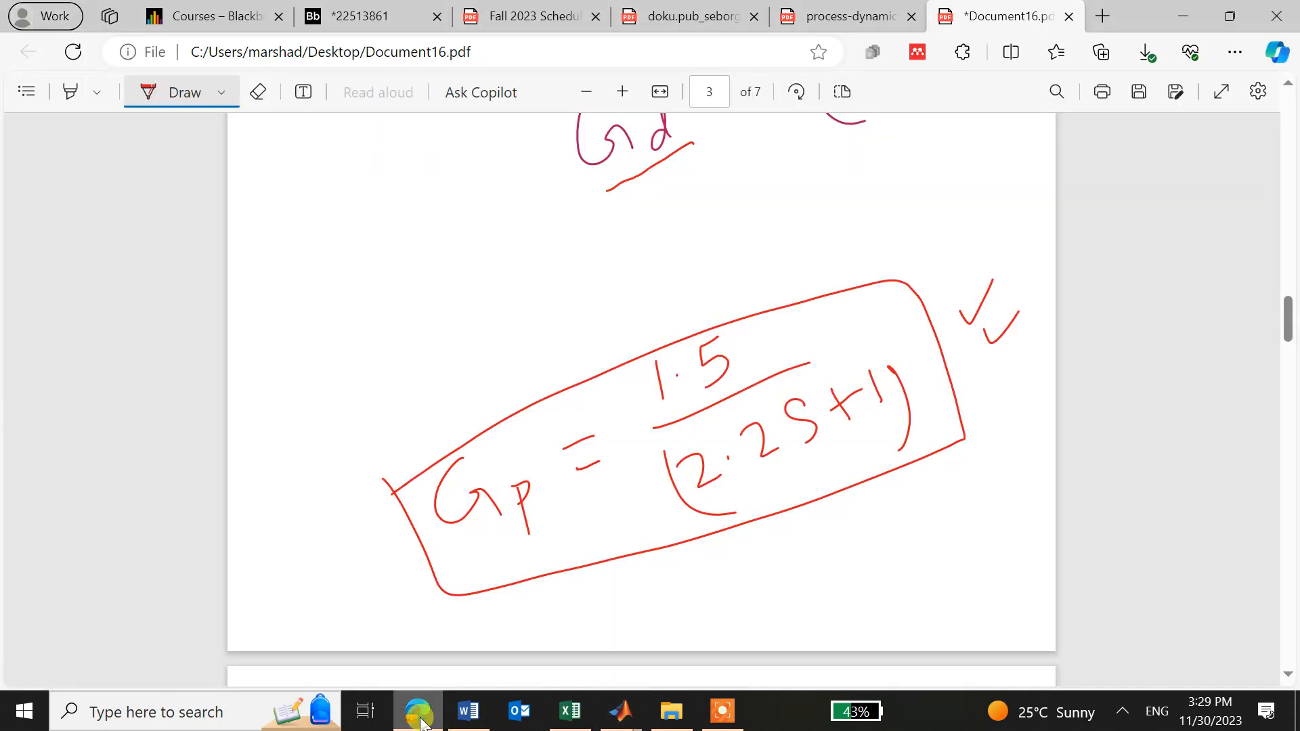
{"action": "left_click", "coordinate": [419, 719]}
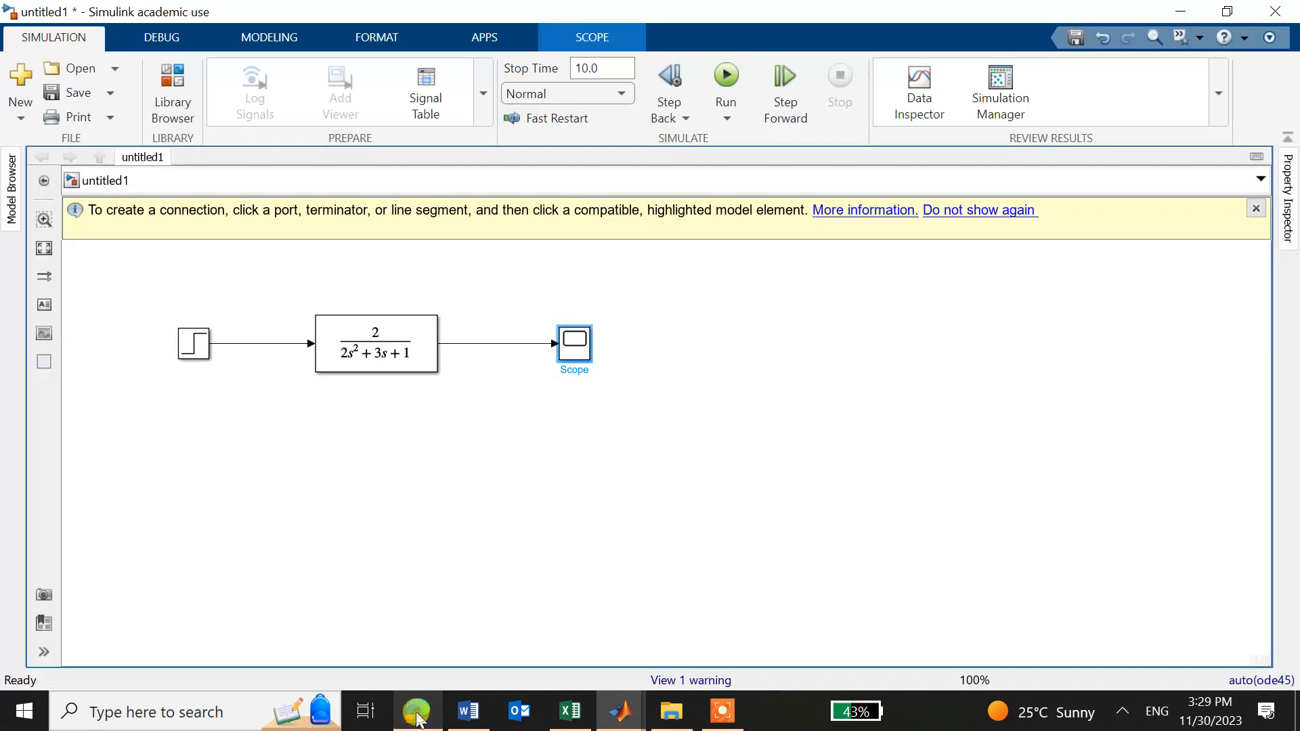
{"action": "double_click", "coordinate": [377, 365]}
{"action": "left_click", "coordinate": [483, 452]}
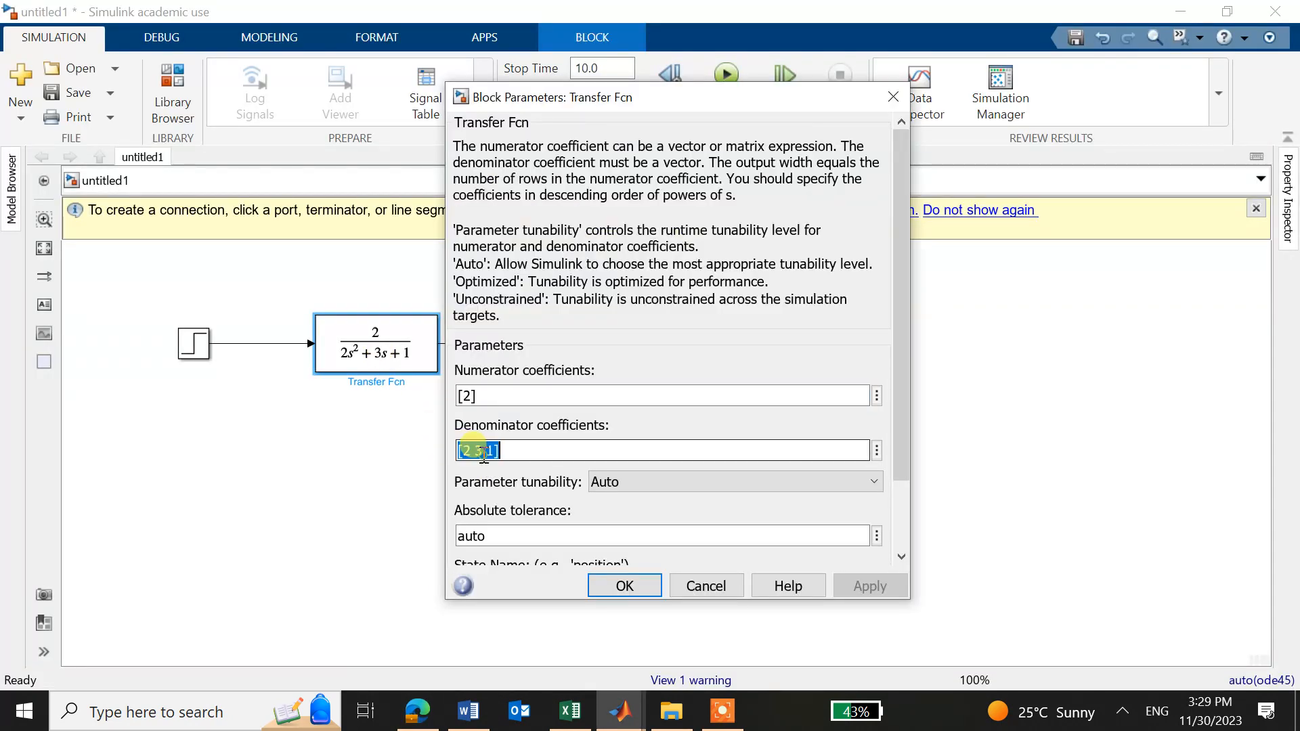
{"action": "left_click", "coordinate": [482, 452]}
{"action": "key", "text": "BackSpace"}
{"action": "key", "text": "BackSpace"}
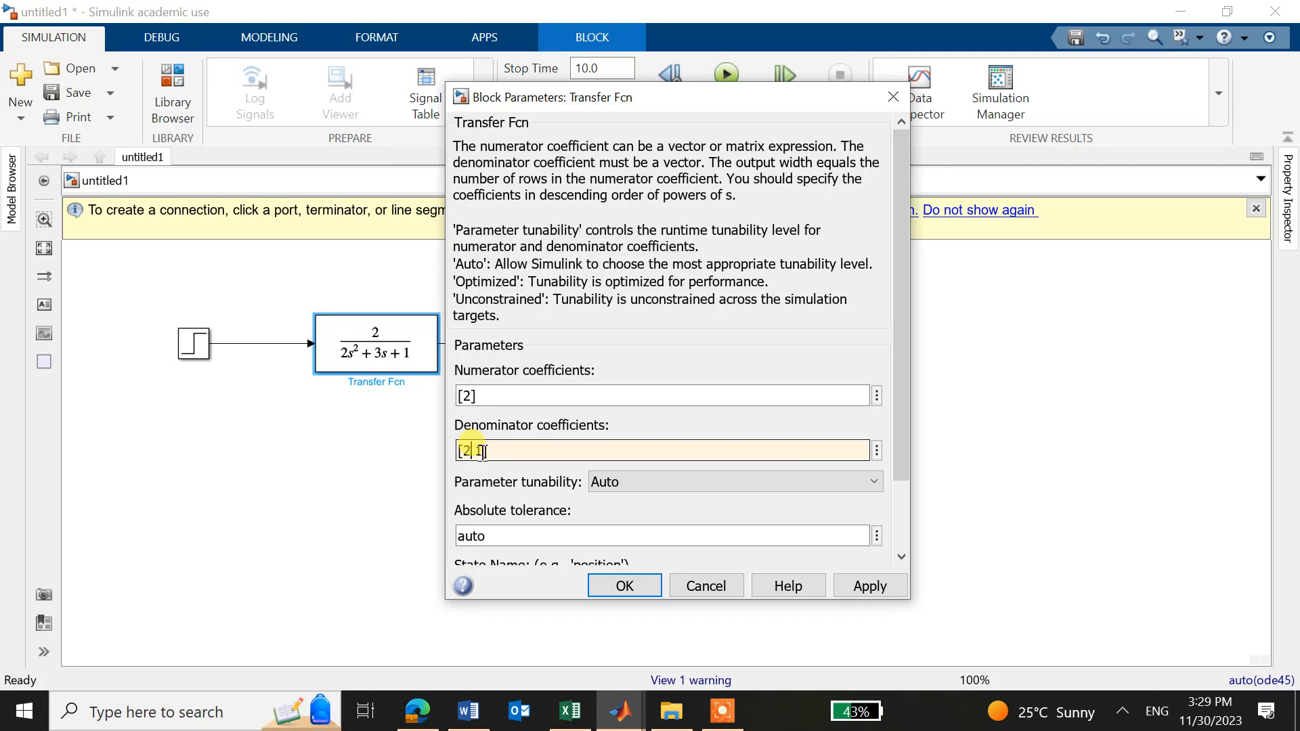
{"action": "type", "text": ".2"}
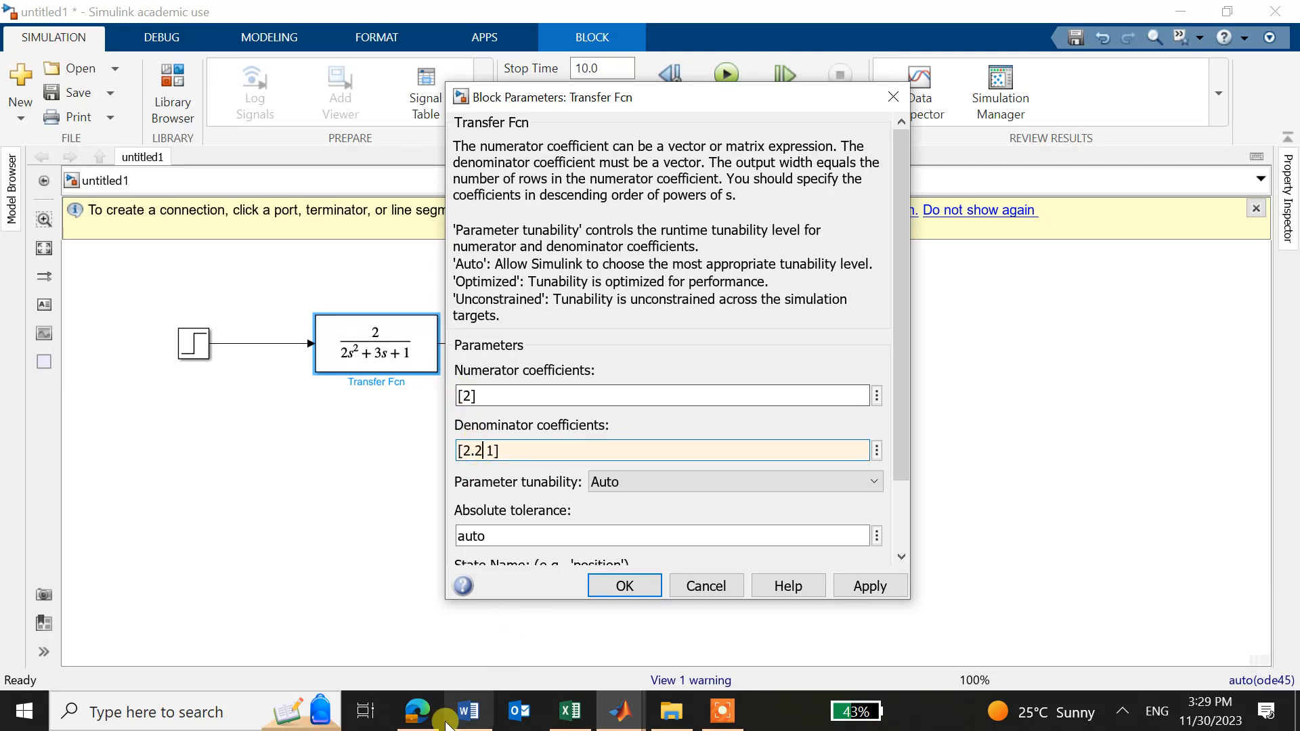
Check the notes again, enter 1.5 as the Transfer Fcn numerator coefficient and try to apply the parameters
{"action": "left_click", "coordinate": [417, 711]}
{"action": "left_click", "coordinate": [418, 711]}
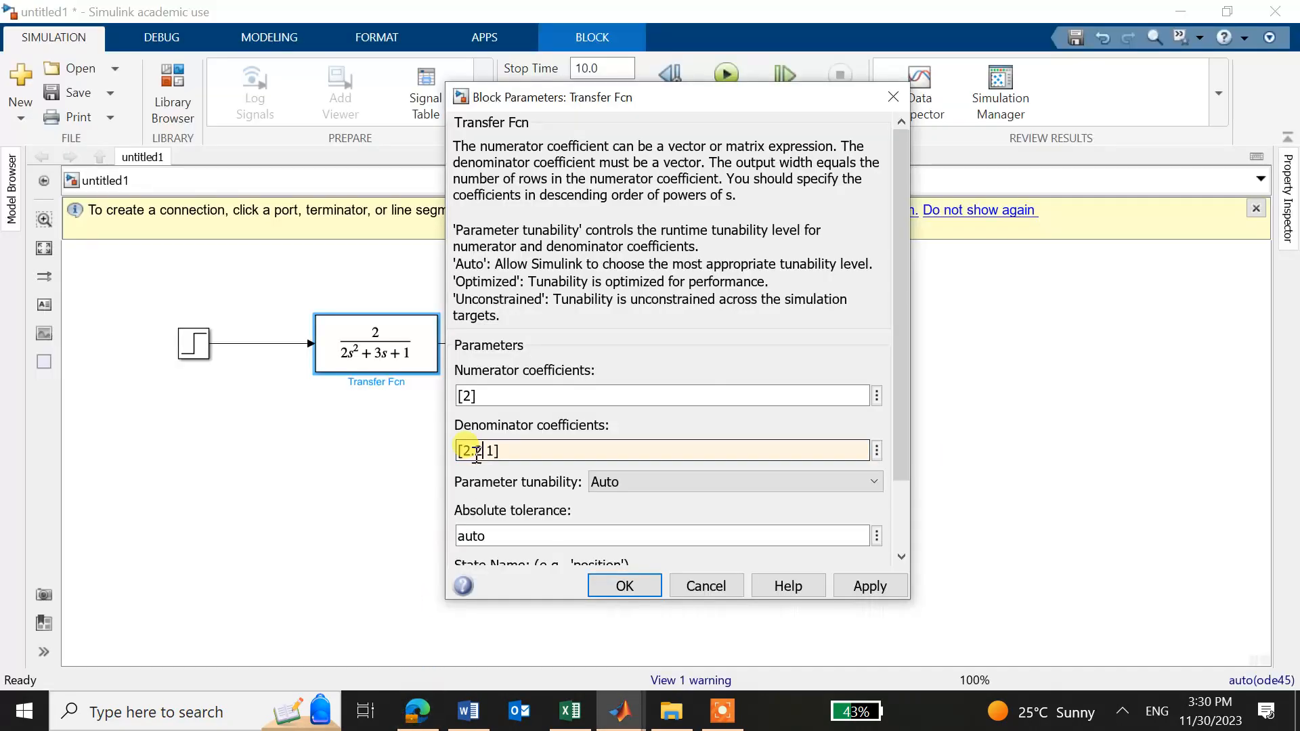
{"action": "double_click", "coordinate": [469, 393]}
{"action": "type", "text": "1."}
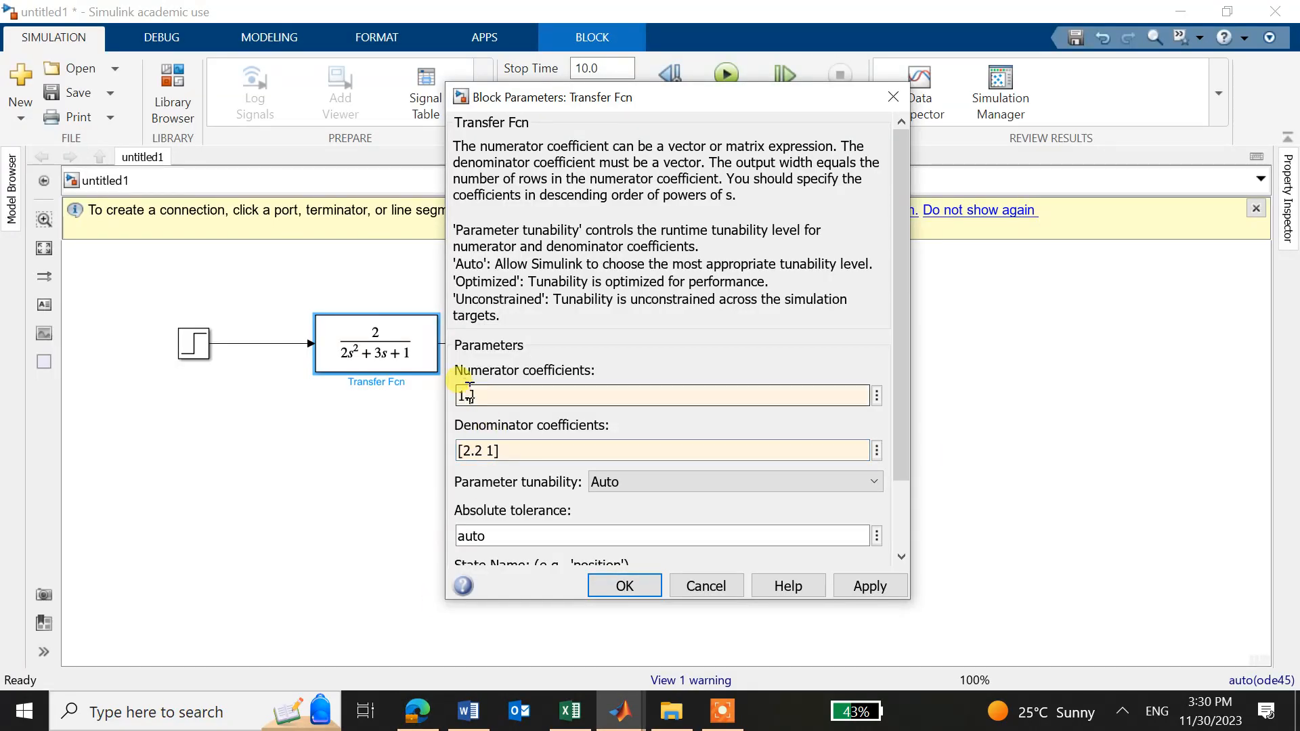
{"action": "type", "text": "5"}
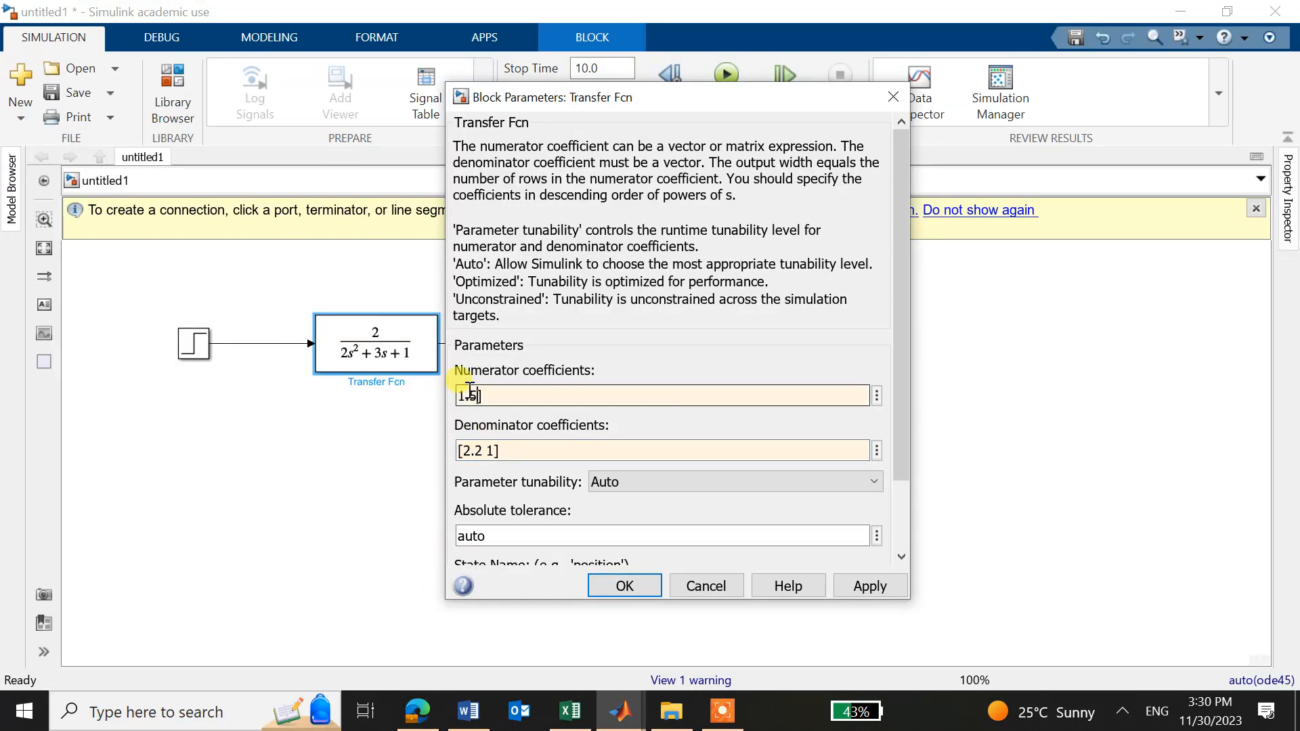
{"action": "left_click", "coordinate": [643, 586]}
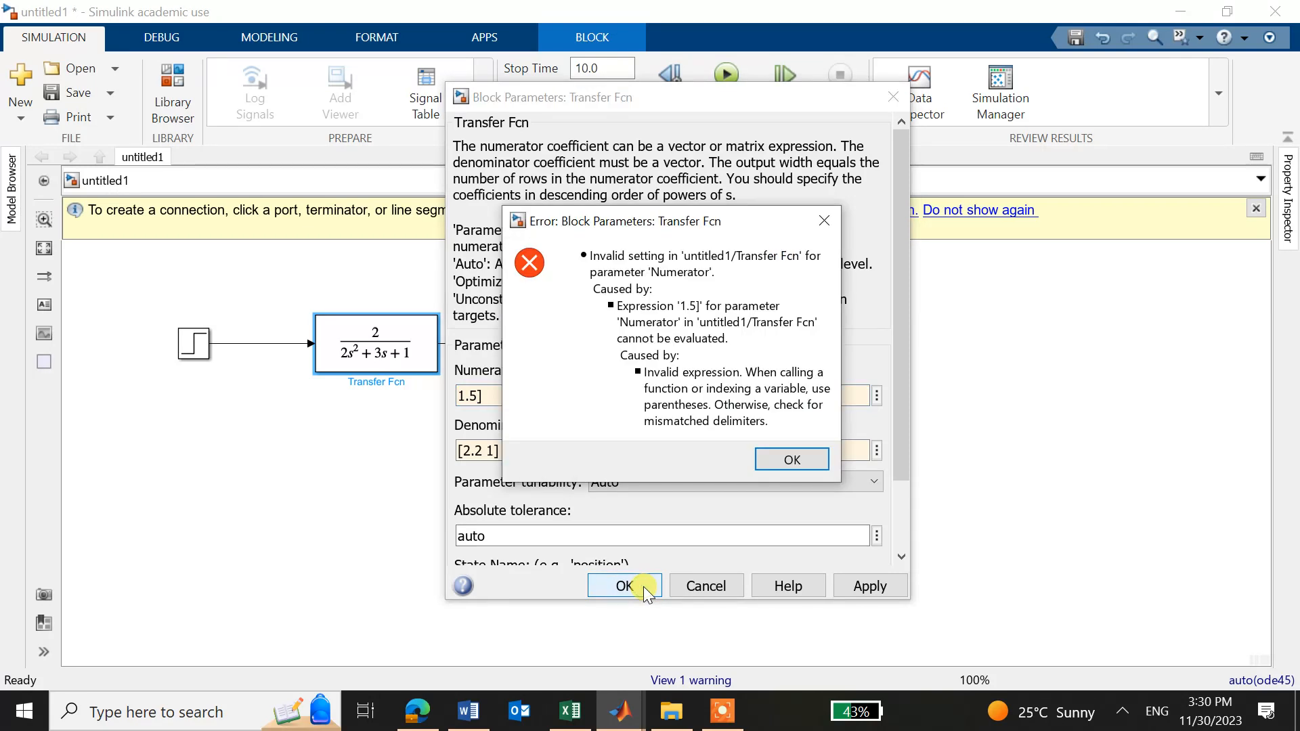
{"action": "left_click", "coordinate": [782, 458]}
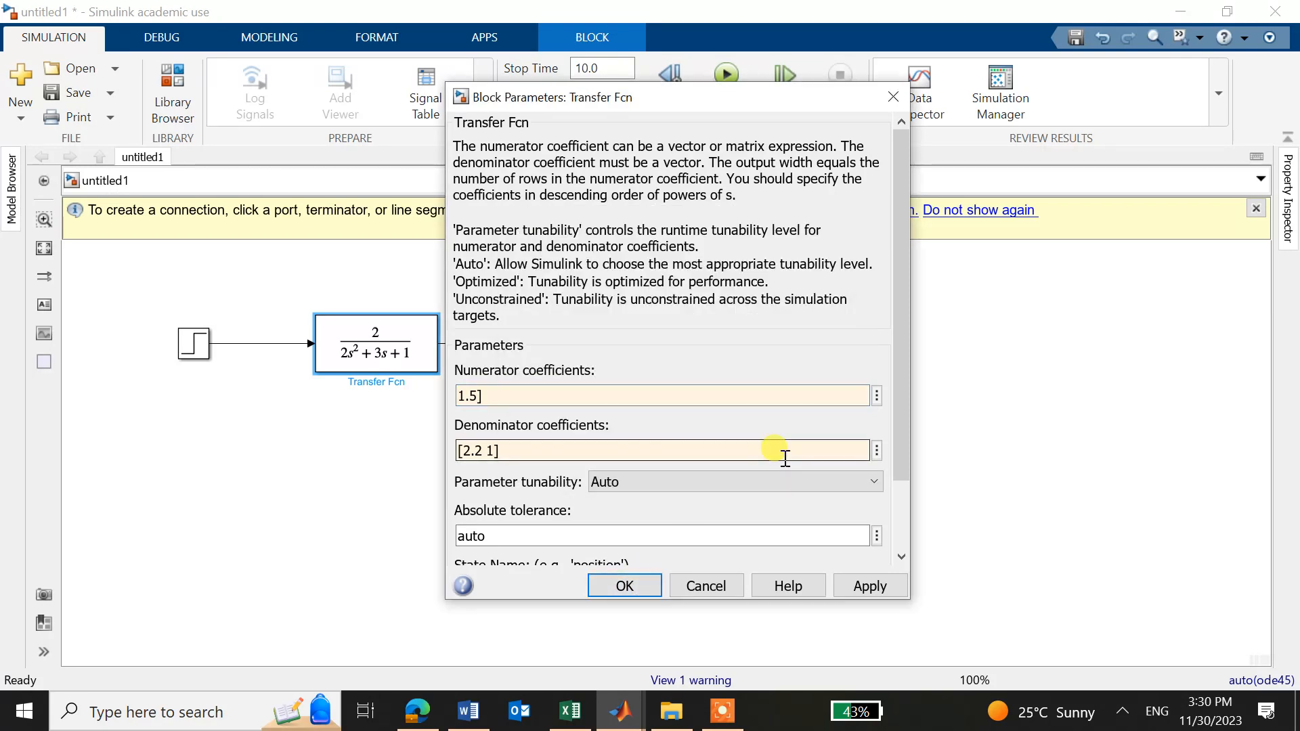
Fix the mismatched bracket around the numerator coefficient 1.5 and apply the Transfer Fcn parameters
{"action": "left_click", "coordinate": [547, 450]}
{"action": "left_click", "coordinate": [526, 448]}
{"action": "left_click", "coordinate": [463, 395]}
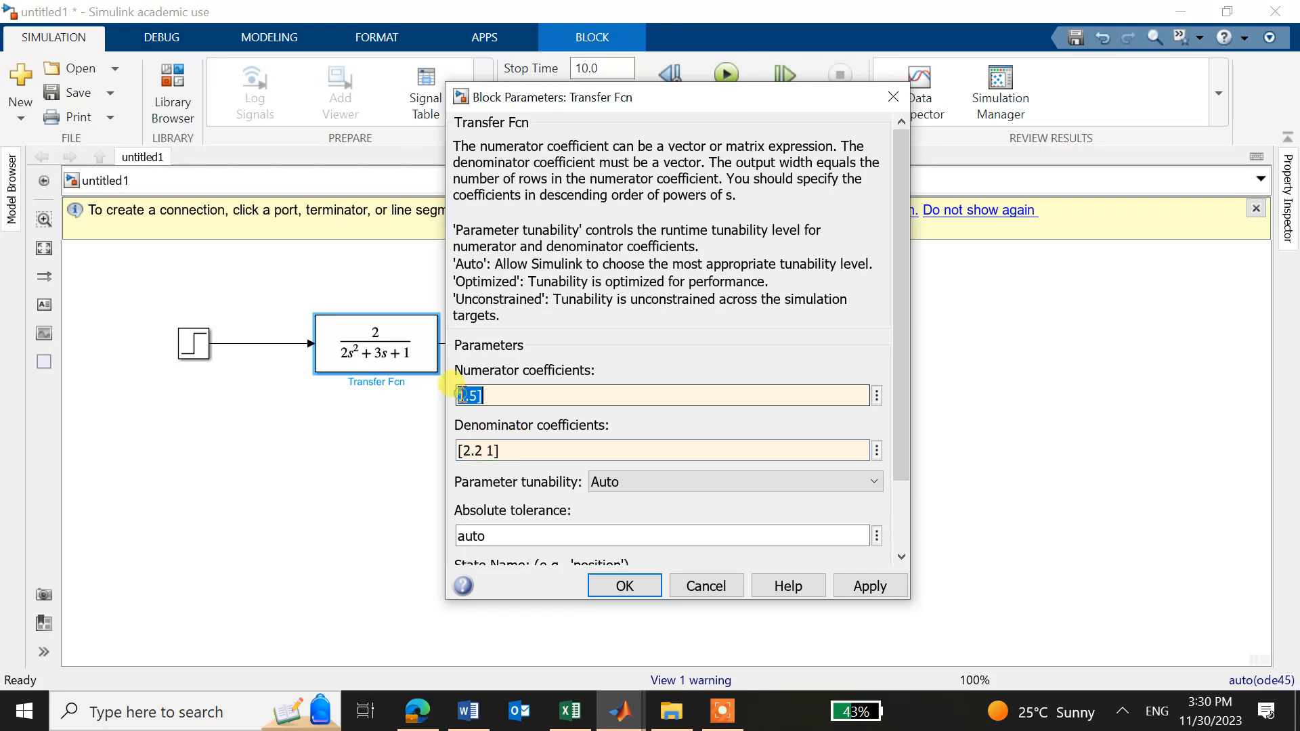
{"action": "left_click", "coordinate": [463, 395]}
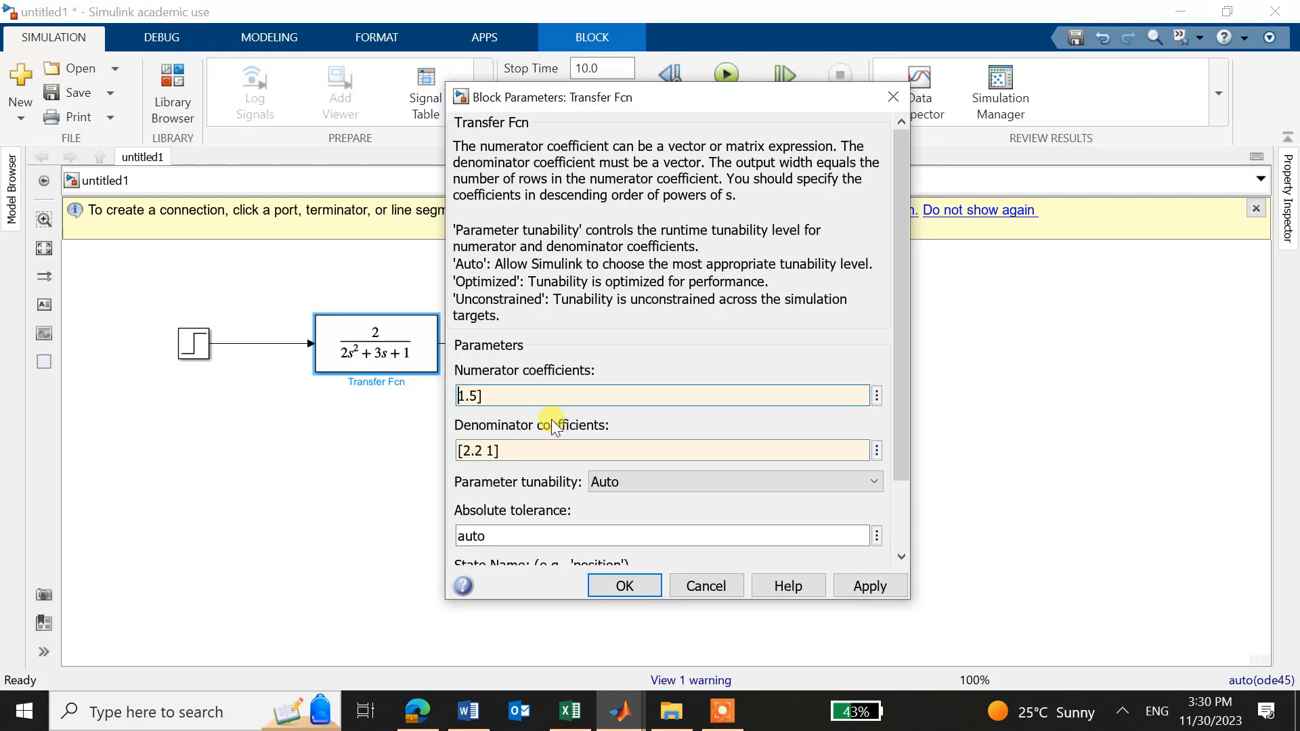
{"action": "left_click", "coordinate": [619, 584]}
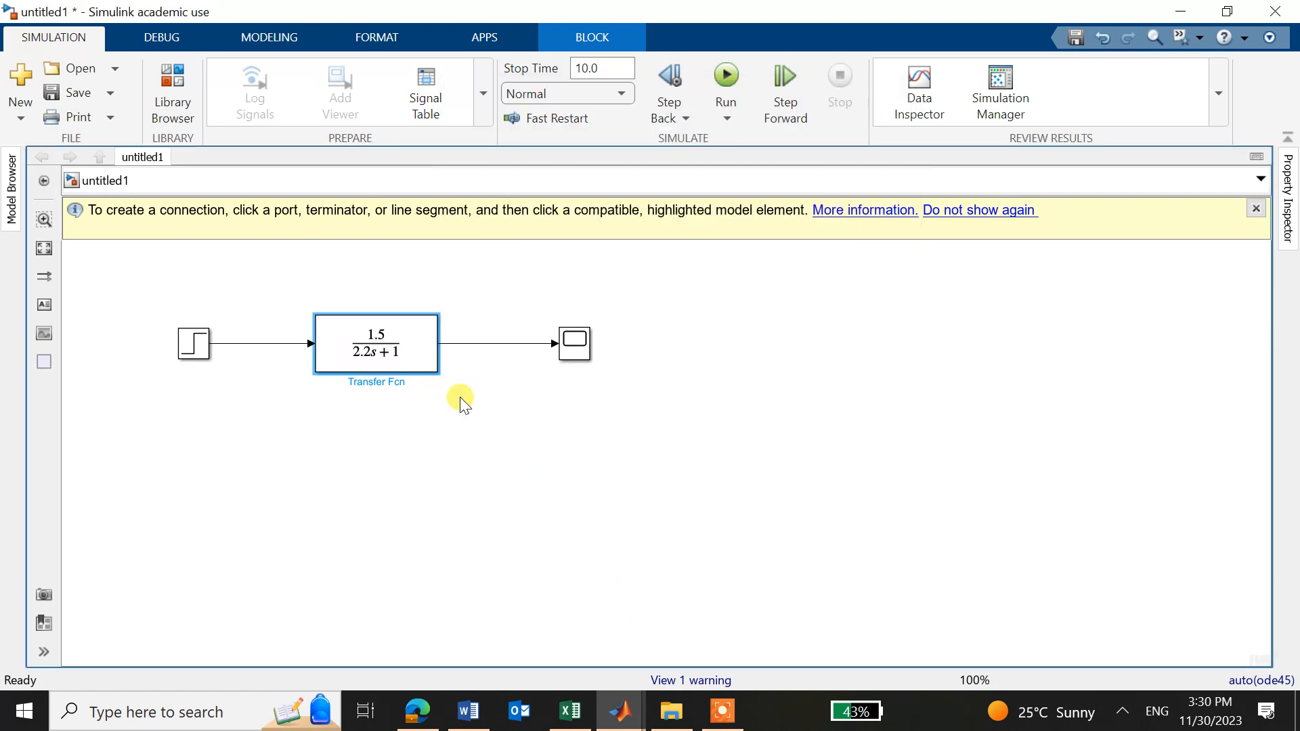
Move the Scope block farther from Transfer Fcn and shift Transfer Fcn slightly away from Step, keeping the lines straight
{"action": "left_click", "coordinate": [398, 356]}
{"action": "left_click_drag", "start_coordinate": [578, 344], "coordinate": [617, 342]}
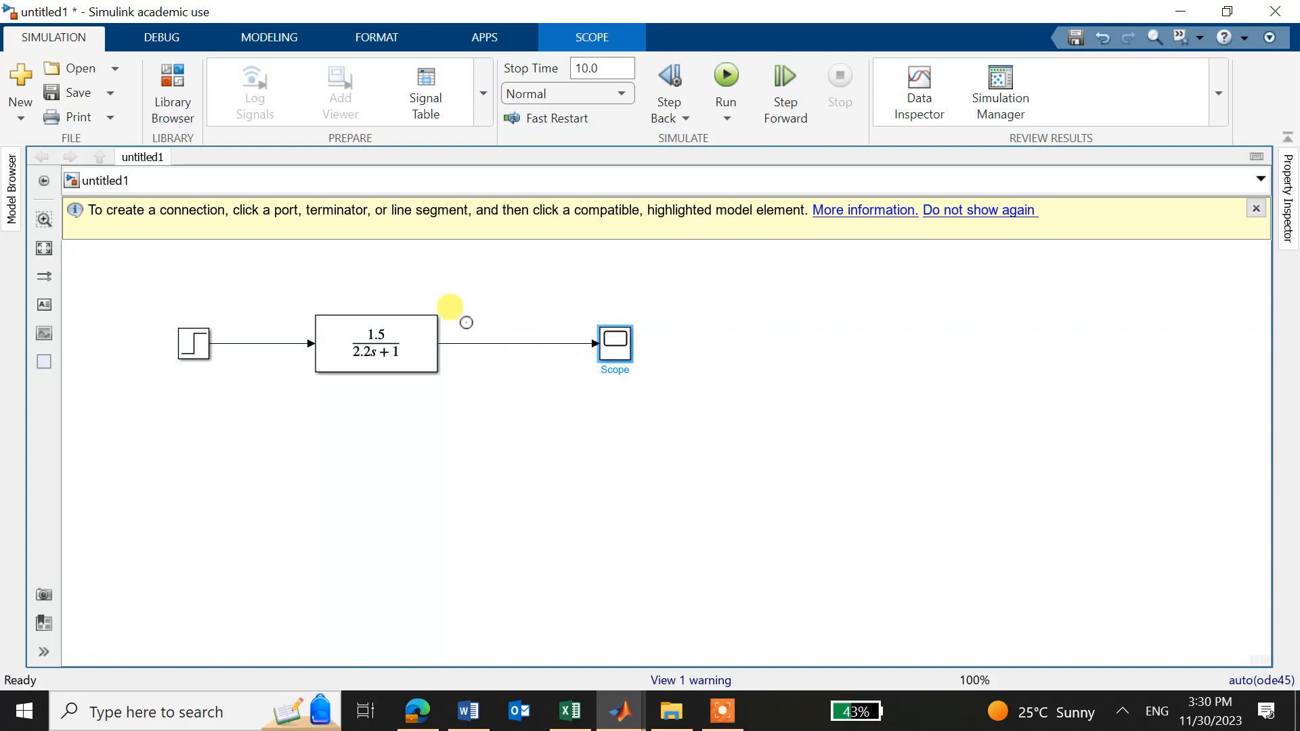
{"action": "left_click_drag", "start_coordinate": [398, 342], "coordinate": [415, 345]}
{"action": "left_click", "coordinate": [392, 424]}
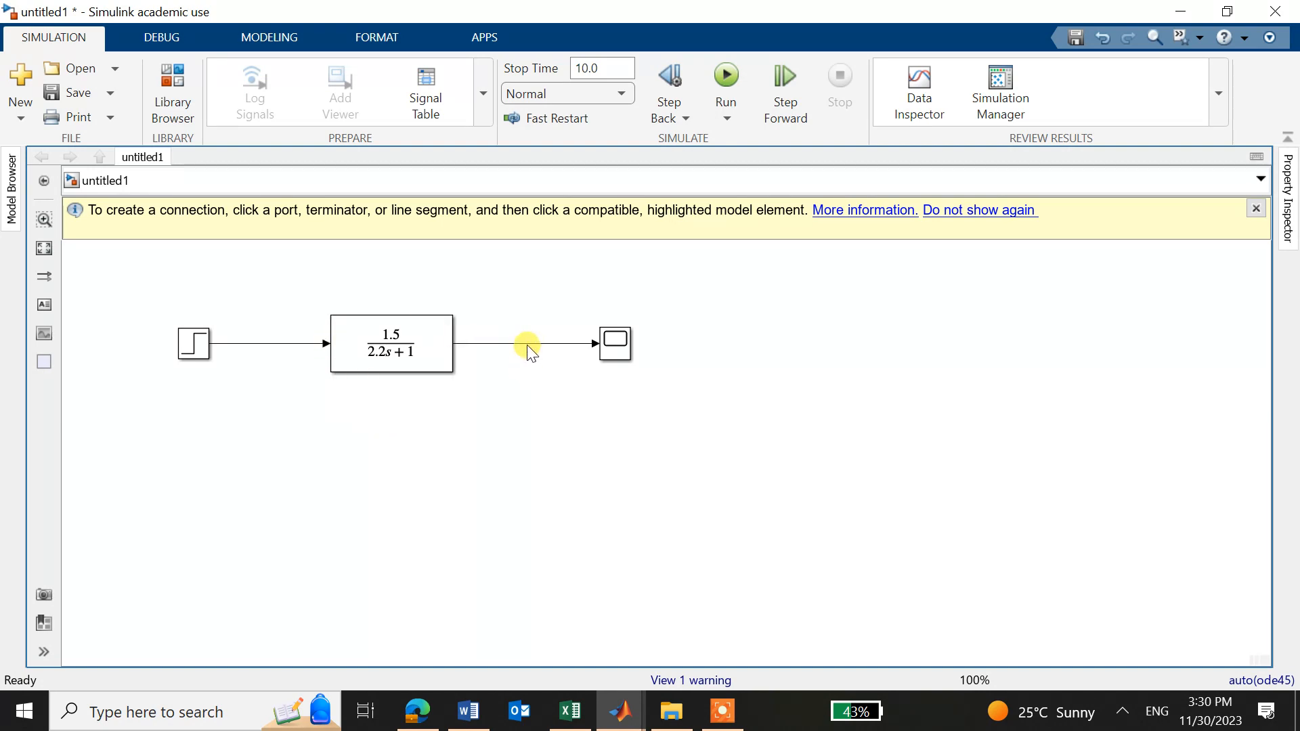
Delete the line connecting Step to Transfer Fcn and move Transfer Fcn toward Scope to widen the gap
{"action": "right_click", "coordinate": [253, 343]}
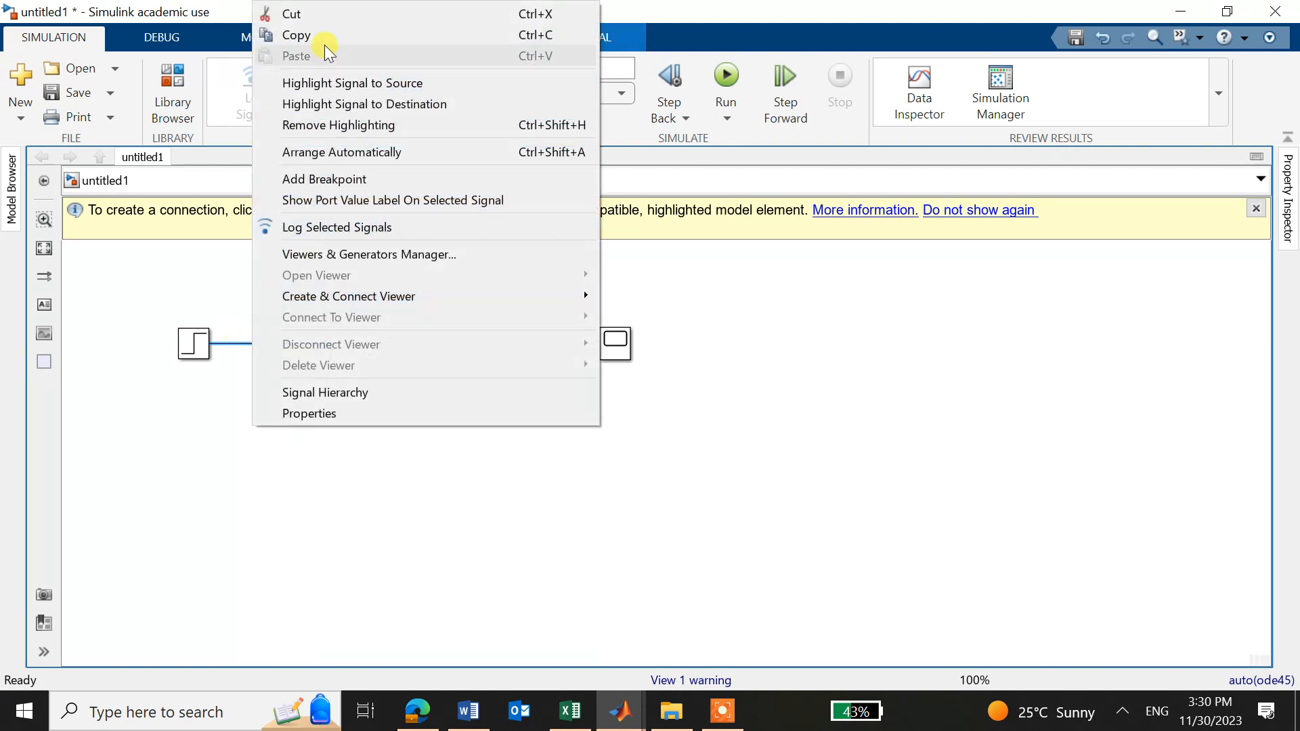
{"action": "left_click", "coordinate": [229, 372]}
{"action": "left_click", "coordinate": [238, 345]}
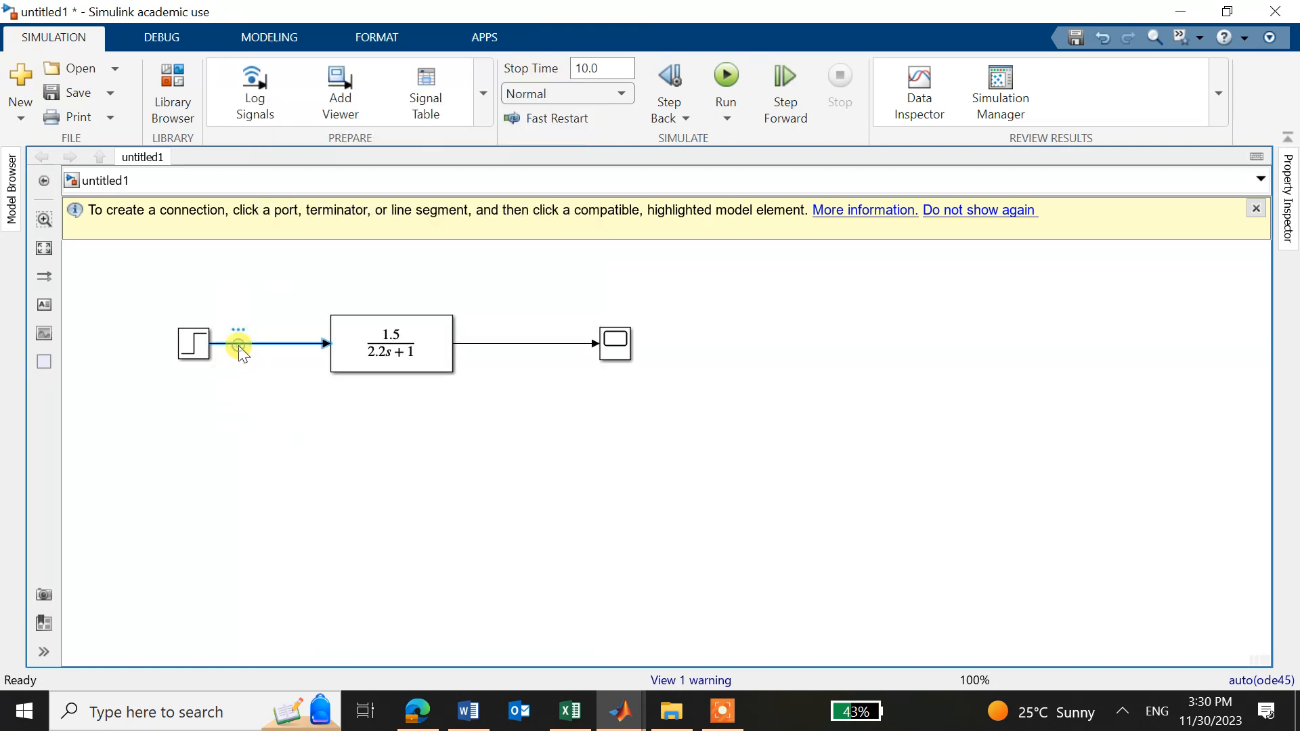
{"action": "key", "text": "Delete"}
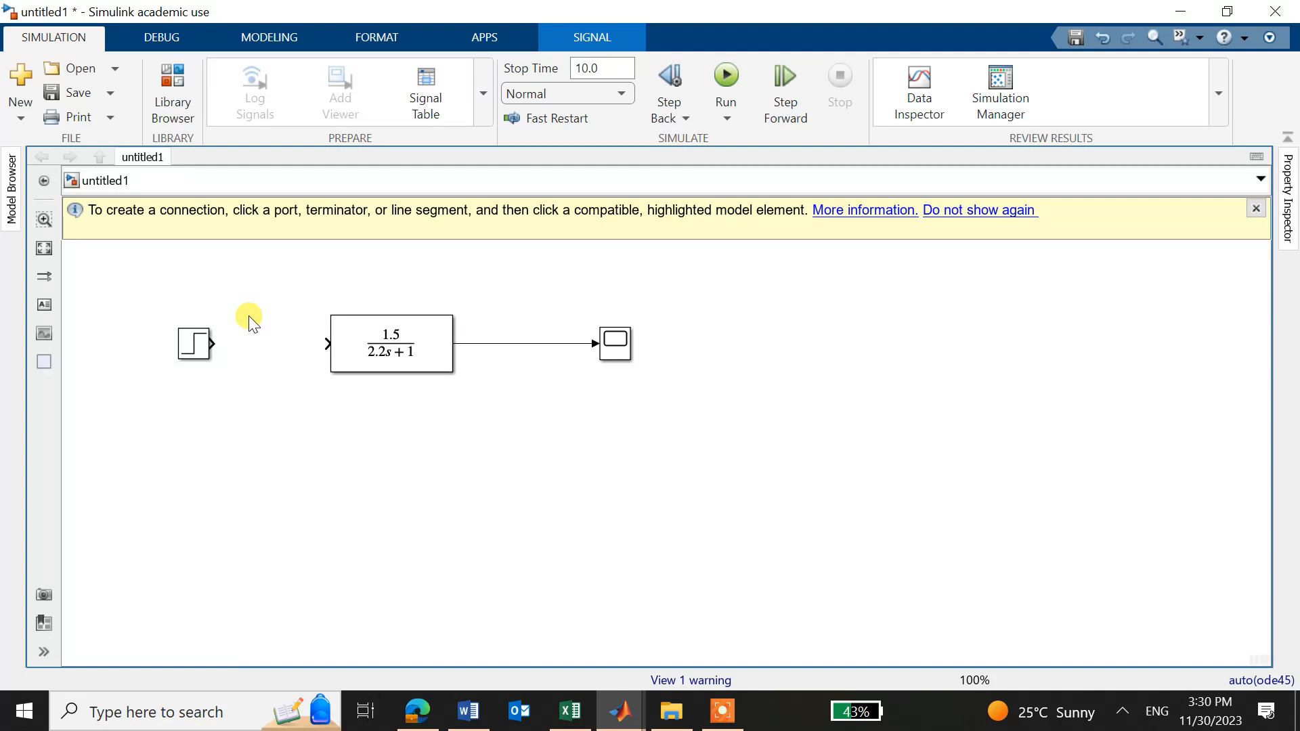
{"action": "left_click_drag", "start_coordinate": [384, 342], "coordinate": [421, 344]}
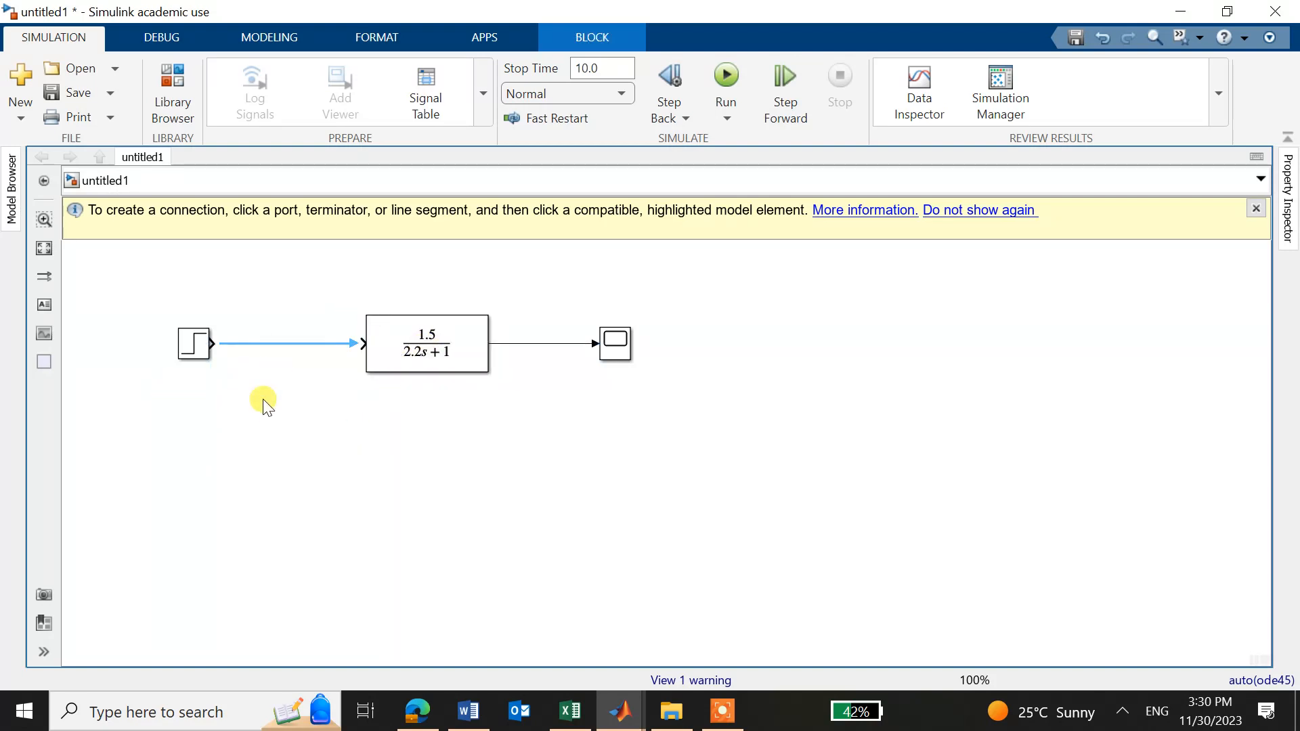
Search the block library for sum, add the Simulink Sum block to the model and close the library
{"action": "left_click", "coordinate": [171, 85]}
{"action": "left_click", "coordinate": [118, 186]}
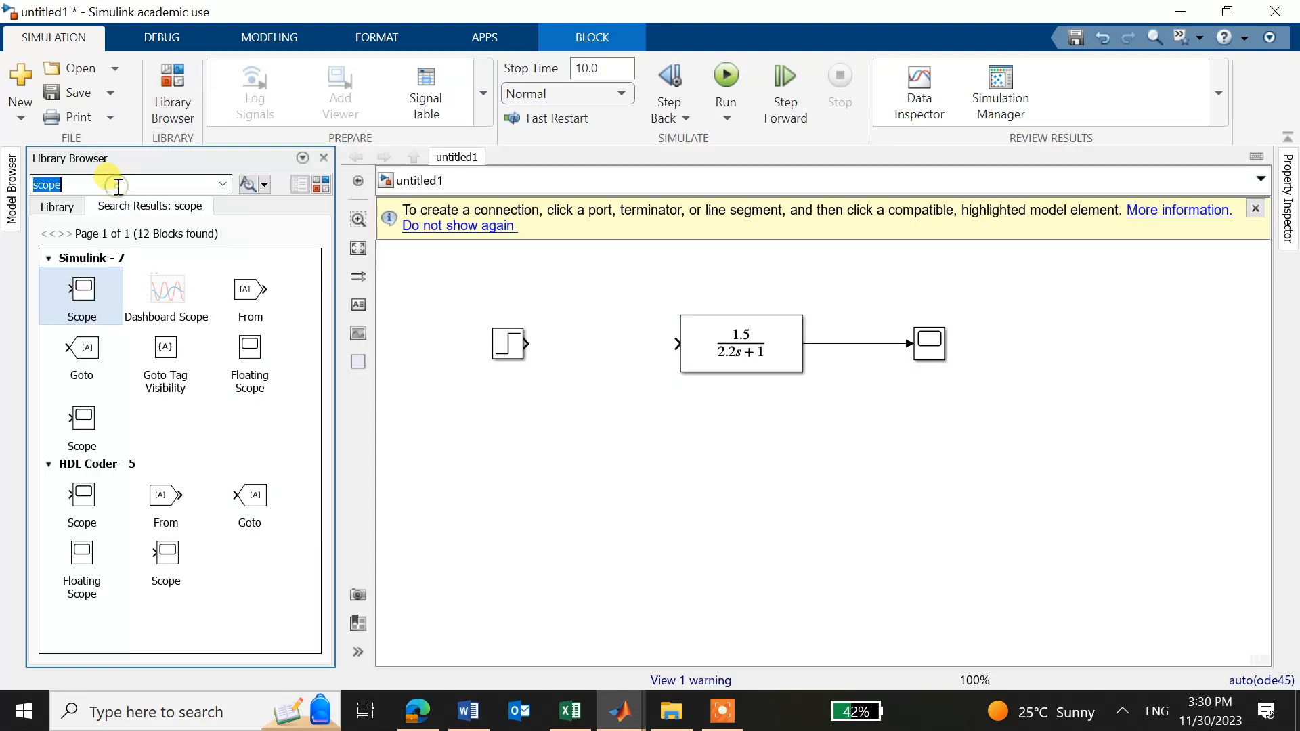
{"action": "type", "text": "sum"}
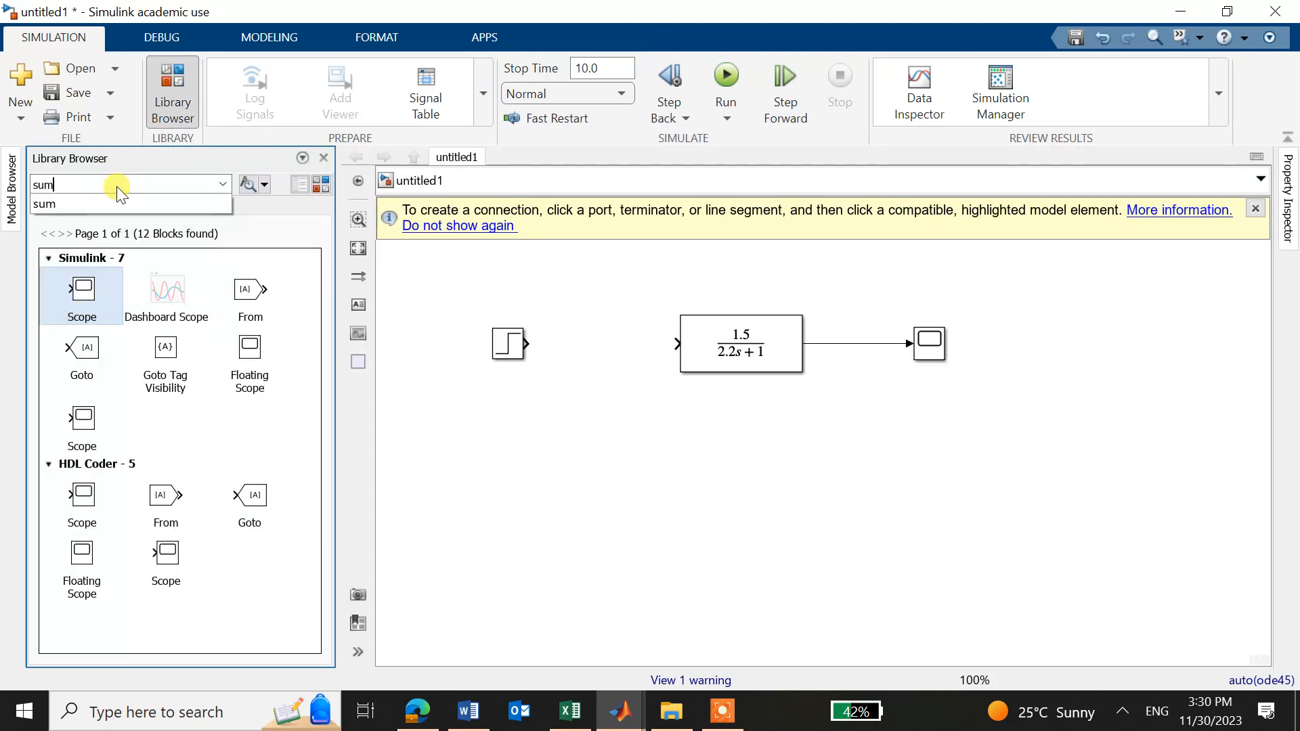
{"action": "left_click", "coordinate": [246, 184]}
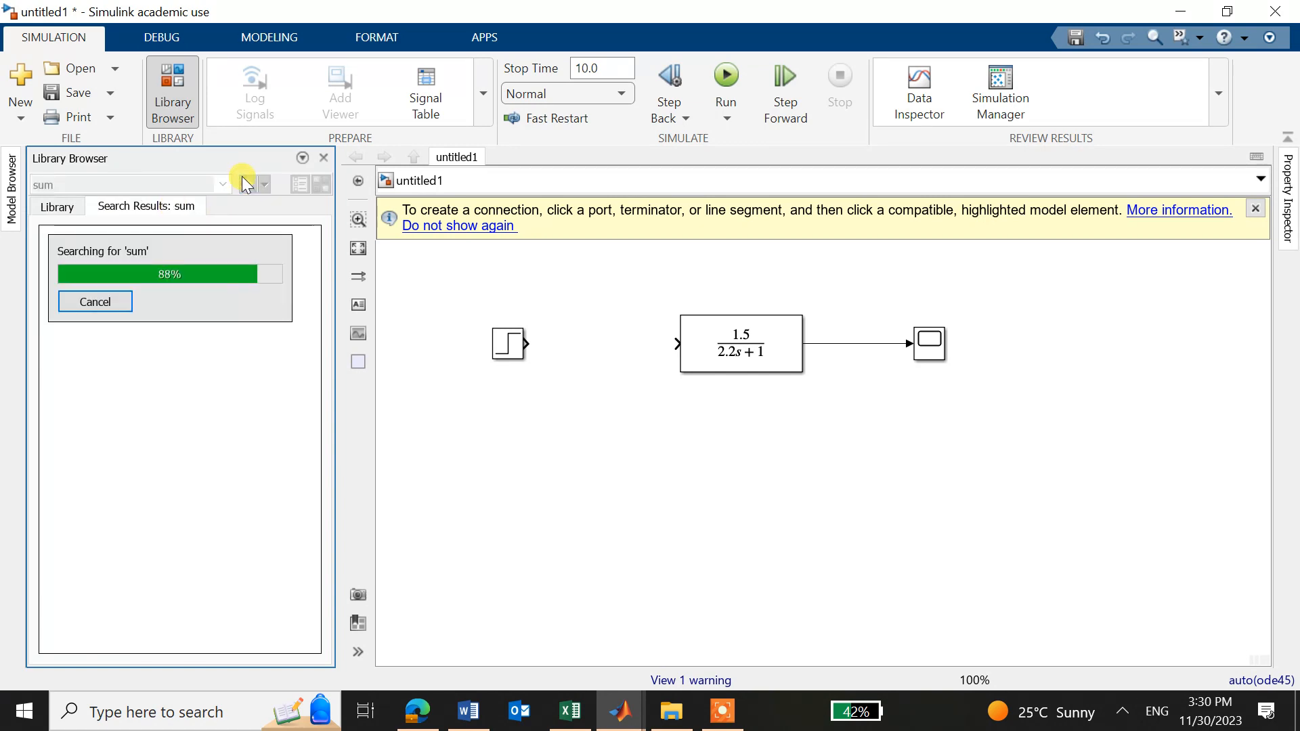
{"action": "left_click", "coordinate": [89, 299]}
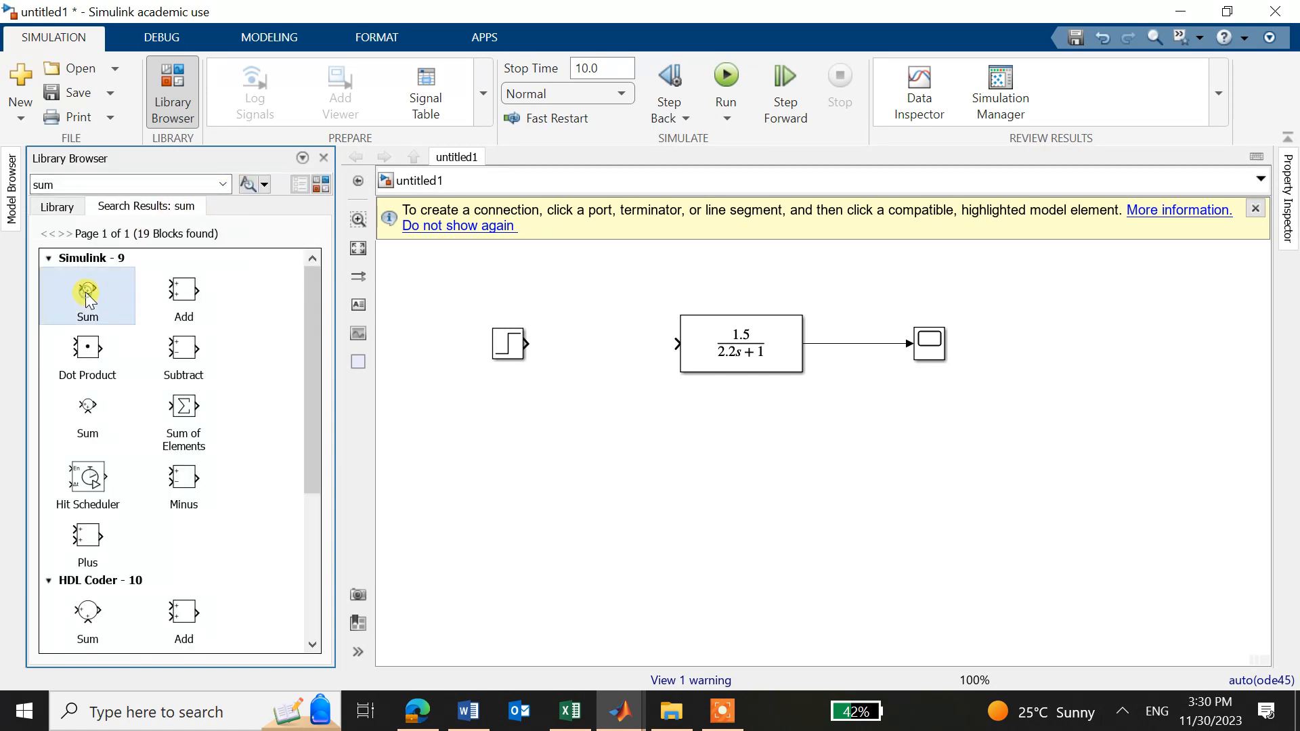
{"action": "right_click", "coordinate": [89, 299]}
{"action": "left_click", "coordinate": [119, 301]}
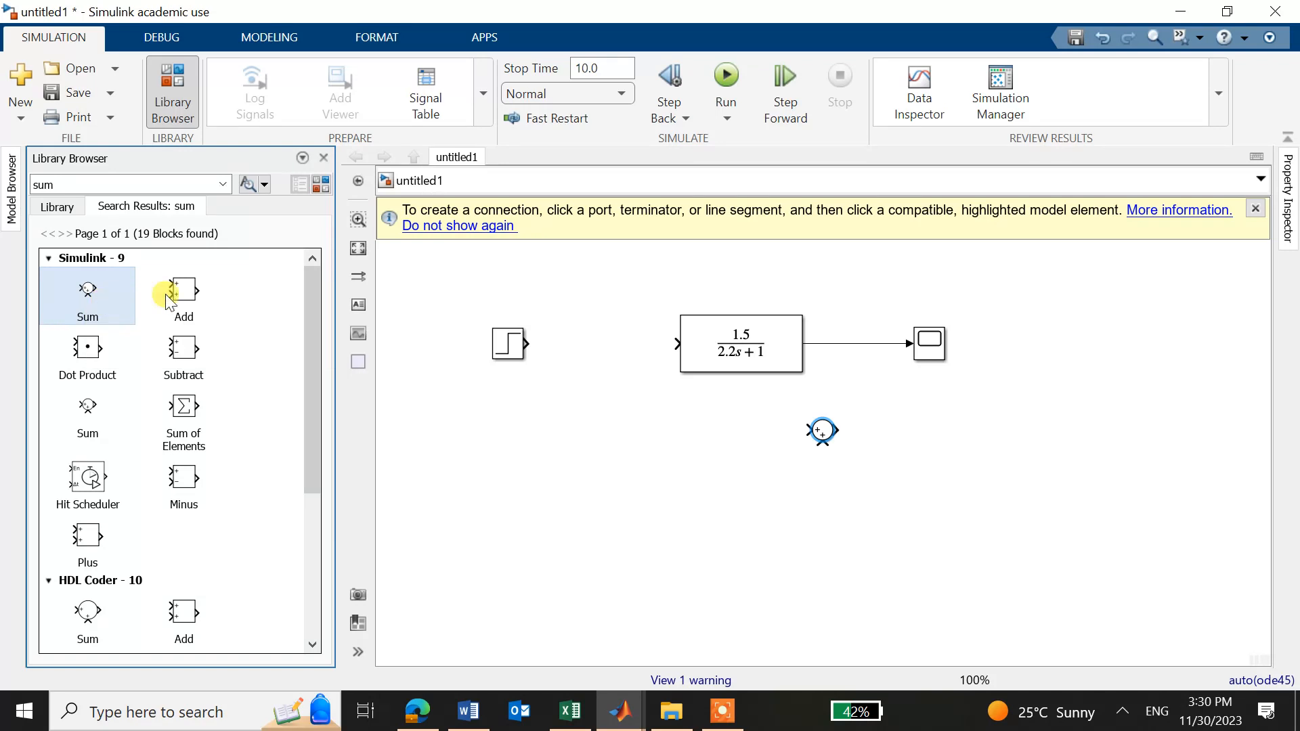
{"action": "left_click", "coordinate": [324, 157]}
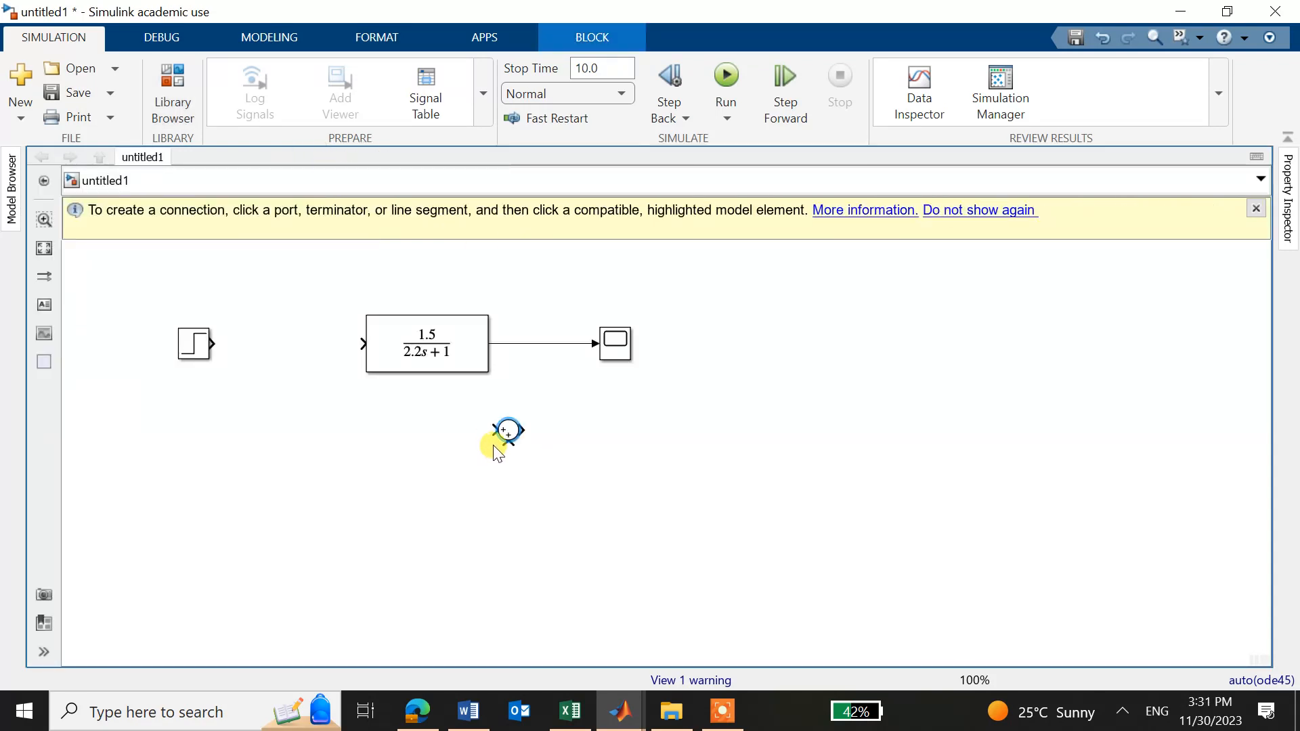
Move the Sum block into the gap between Step and Transfer Fcn, aligned with their ports
{"action": "left_click", "coordinate": [507, 431]}
{"action": "left_click_drag", "start_coordinate": [507, 431], "coordinate": [269, 345]}
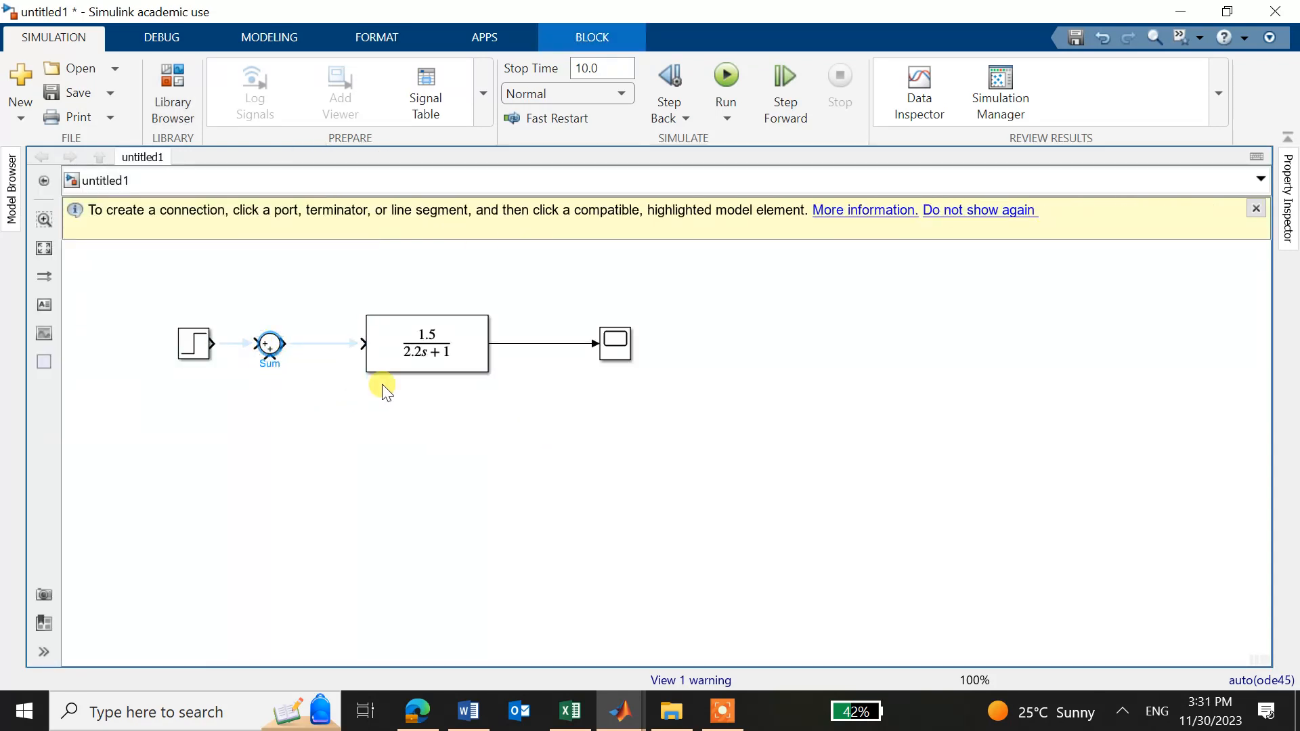
{"action": "left_click", "coordinate": [462, 348]}
{"action": "left_click", "coordinate": [268, 347]}
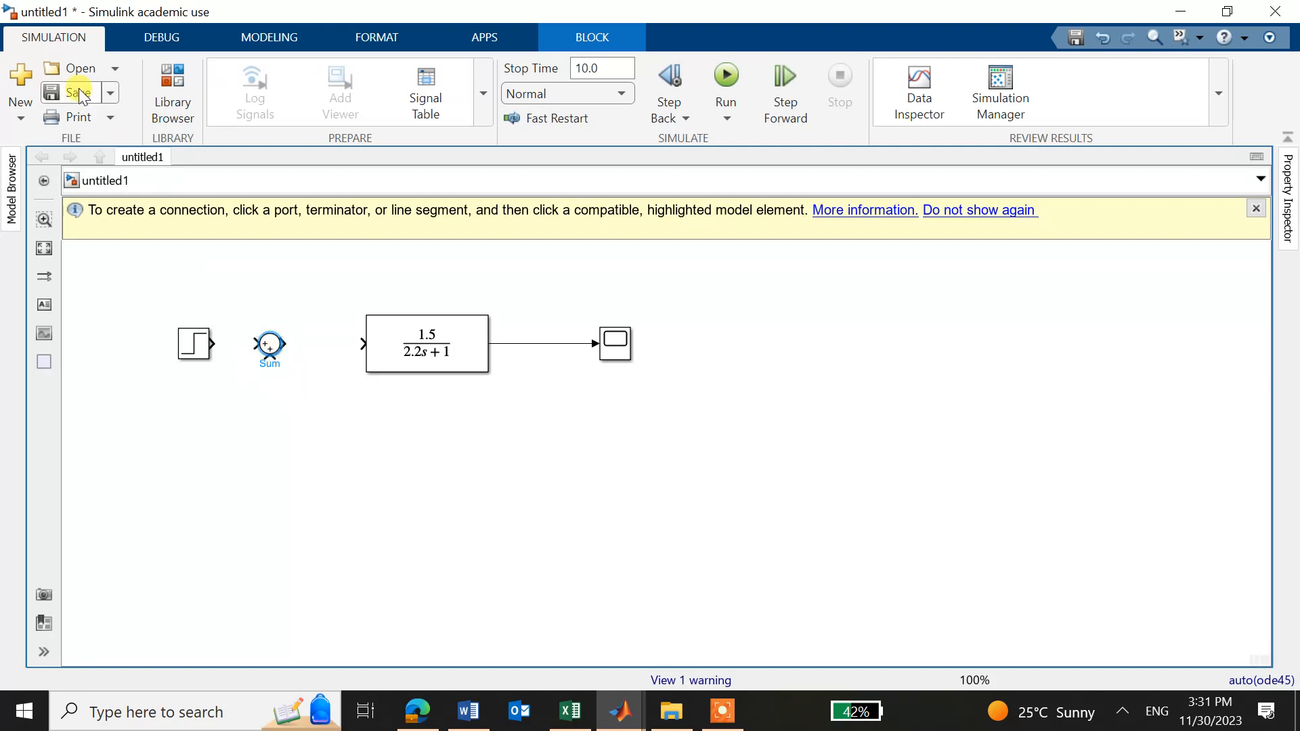
Search the block library for PID, add the continuous Simulink PID Controller block to the model and close the library
{"action": "left_click", "coordinate": [174, 88]}
{"action": "left_click", "coordinate": [125, 184]}
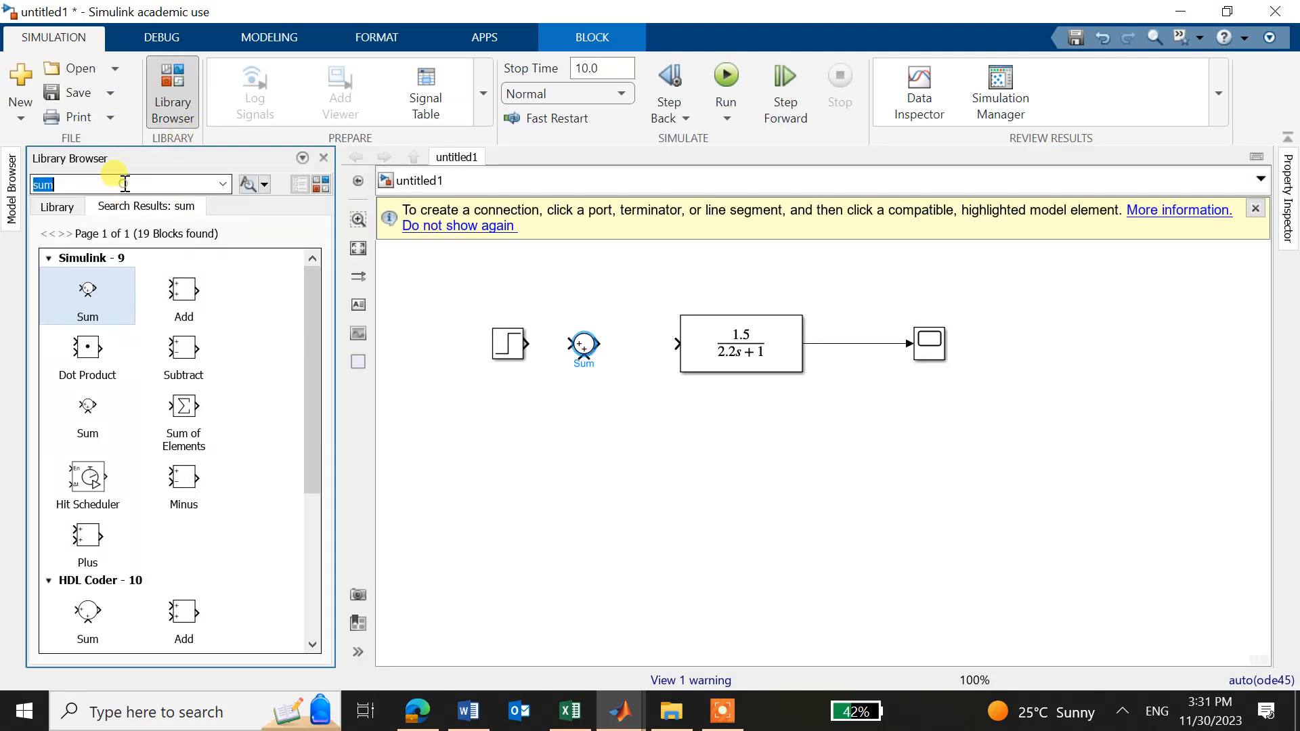
{"action": "type", "text": "PID"}
{"action": "left_click", "coordinate": [247, 184]}
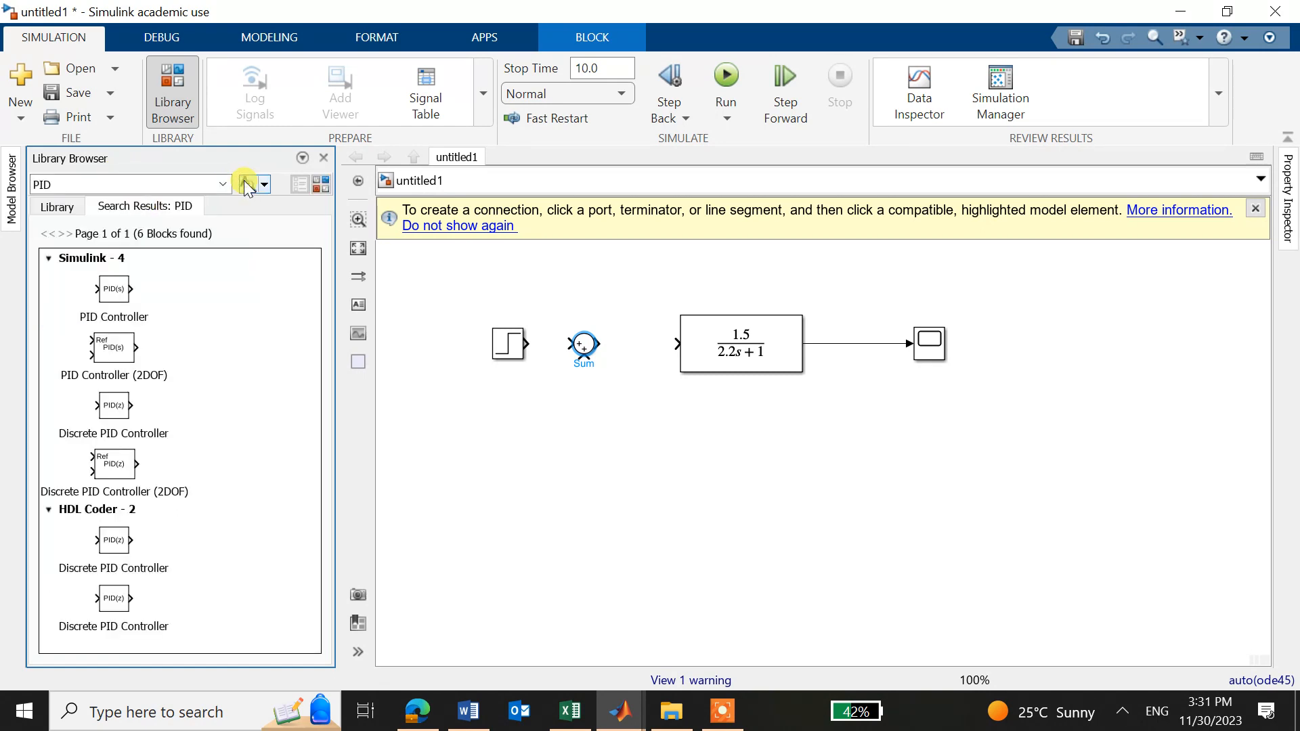
{"action": "left_click", "coordinate": [108, 291]}
{"action": "right_click", "coordinate": [107, 290]}
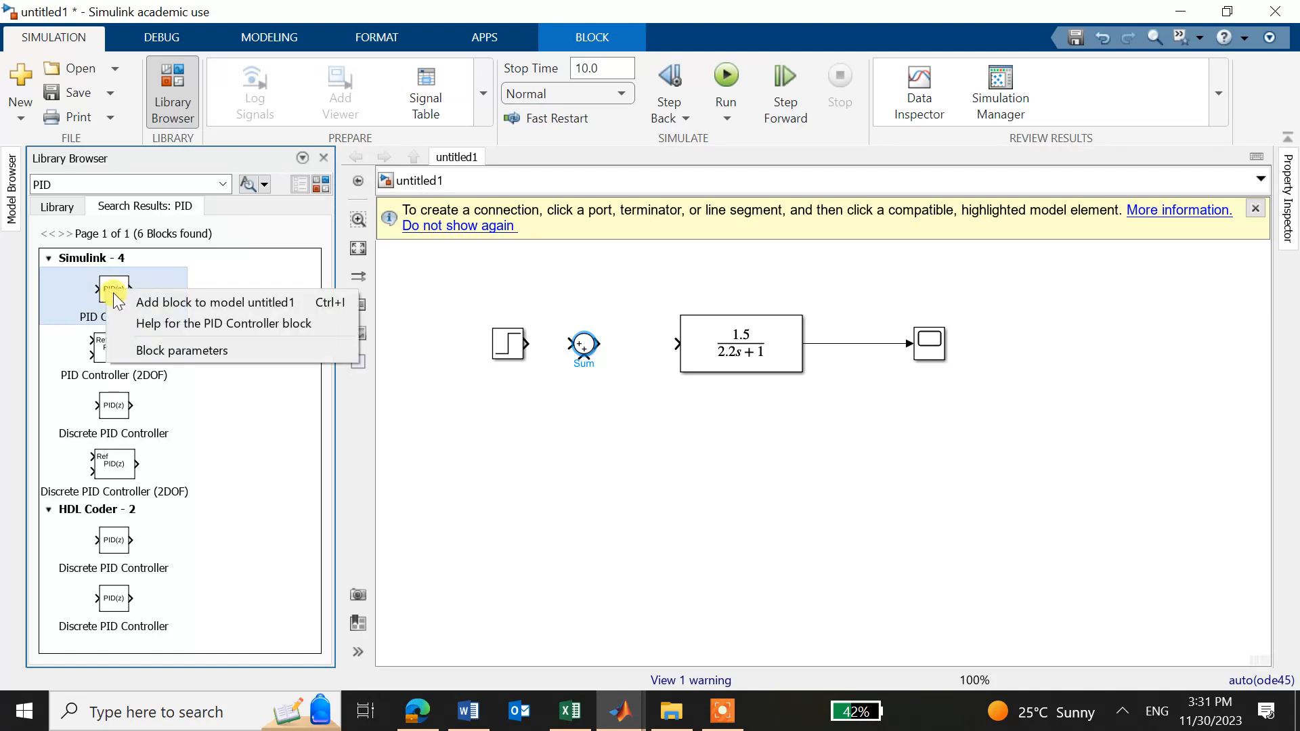
{"action": "left_click", "coordinate": [126, 303]}
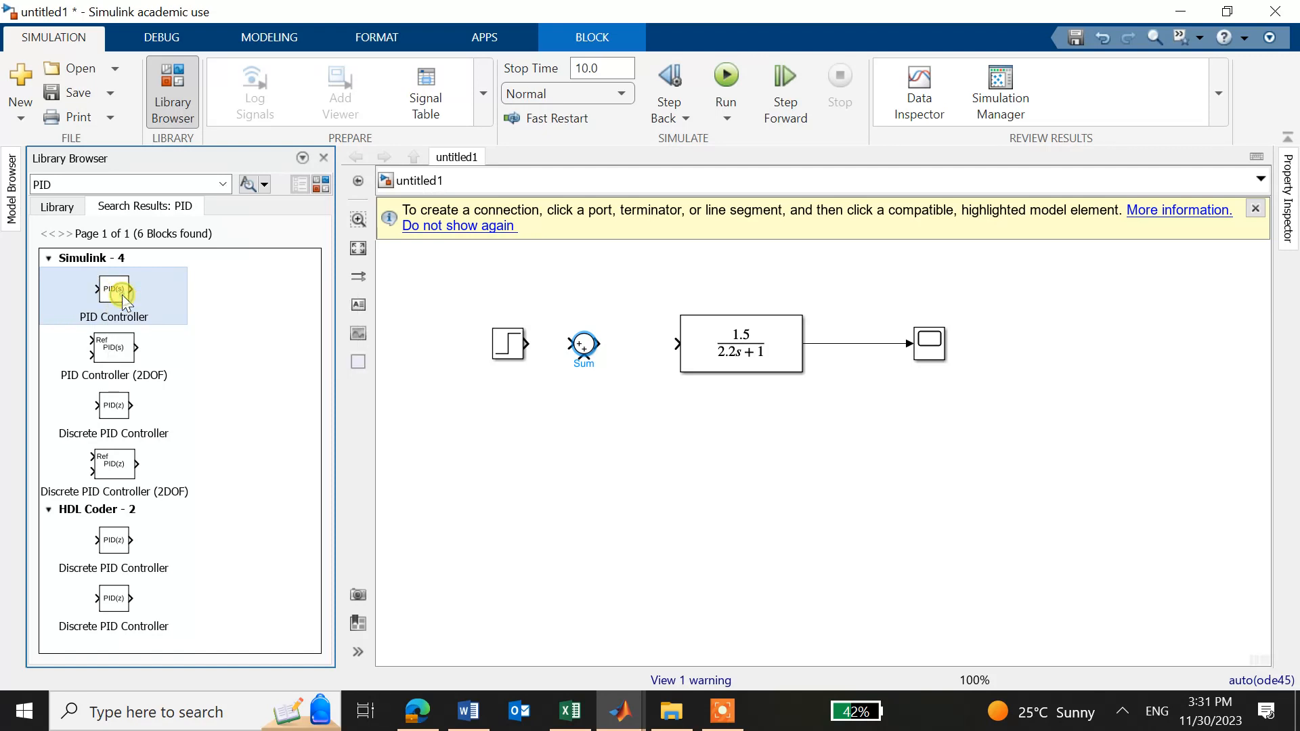
{"action": "left_click", "coordinate": [325, 158]}
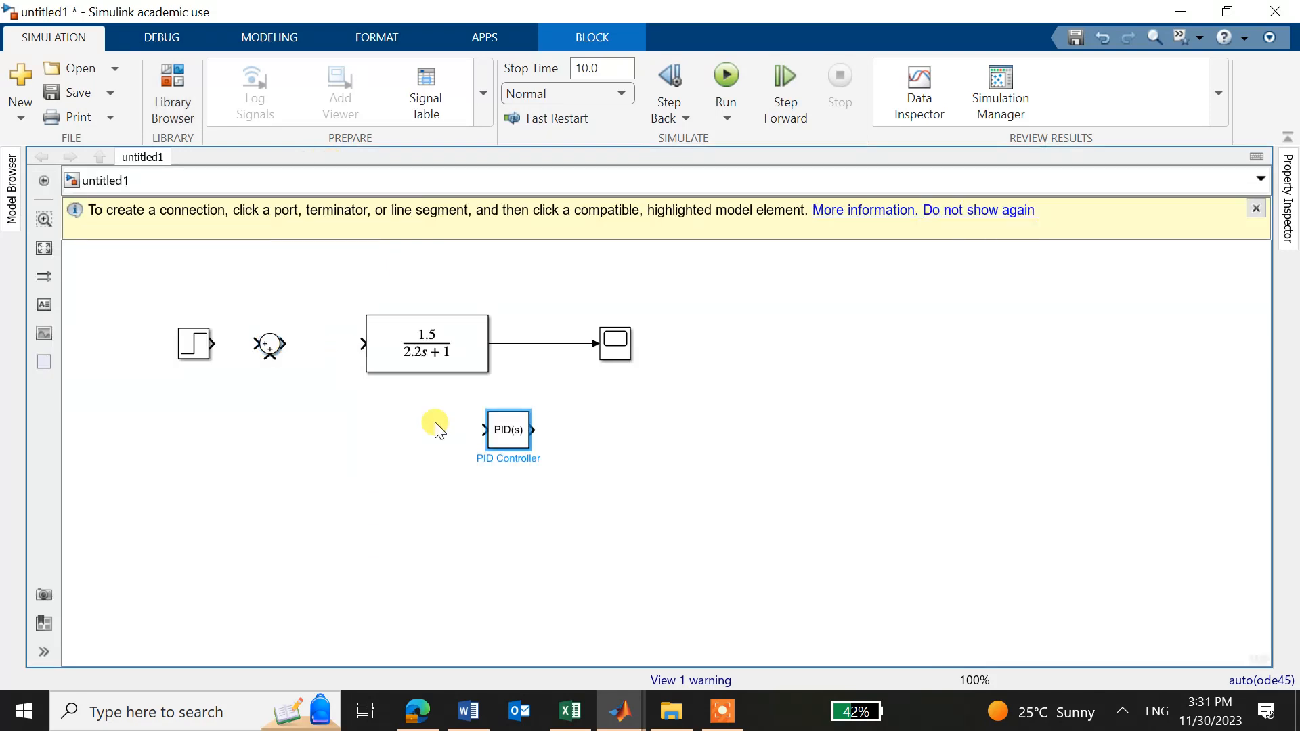
Place PID Controller between Sum and Transfer Fcn, connected to both, and connect Step to the horizontal input of Sum
{"action": "left_click_drag", "start_coordinate": [502, 439], "coordinate": [335, 423]}
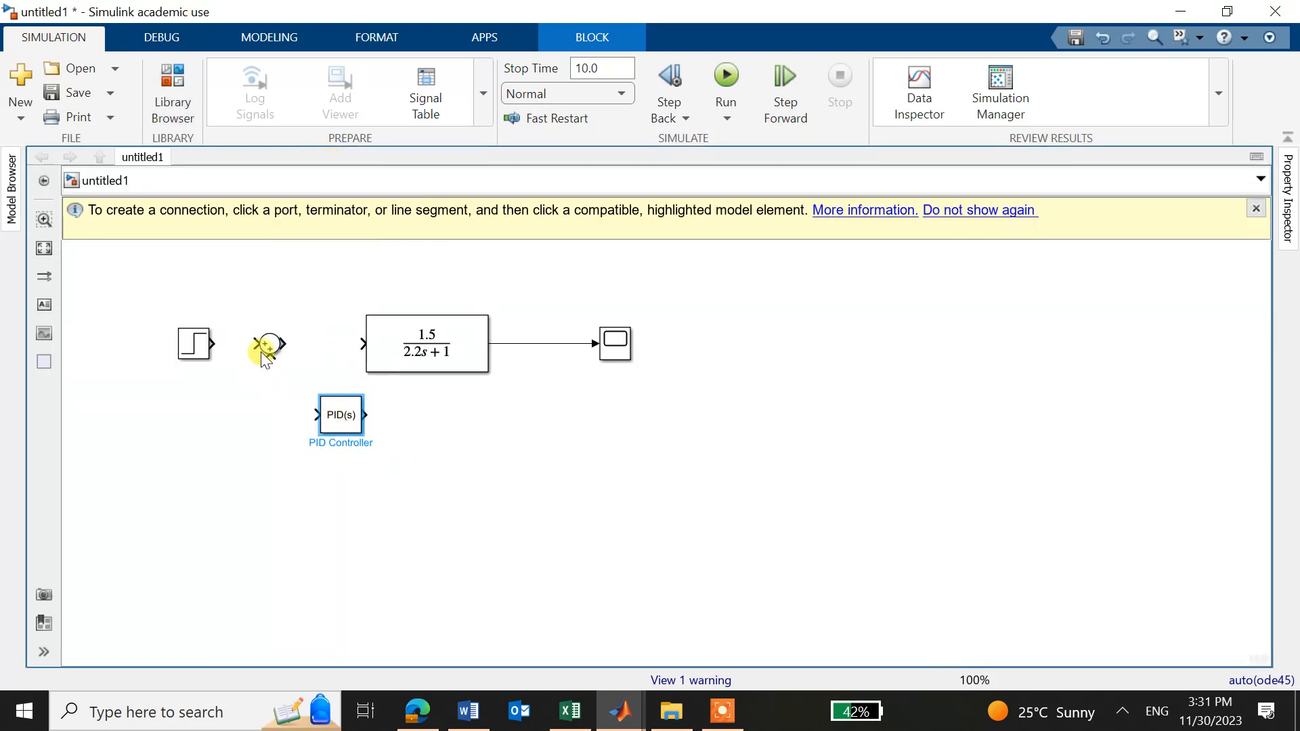
{"action": "left_click_drag", "start_coordinate": [264, 347], "coordinate": [262, 343]}
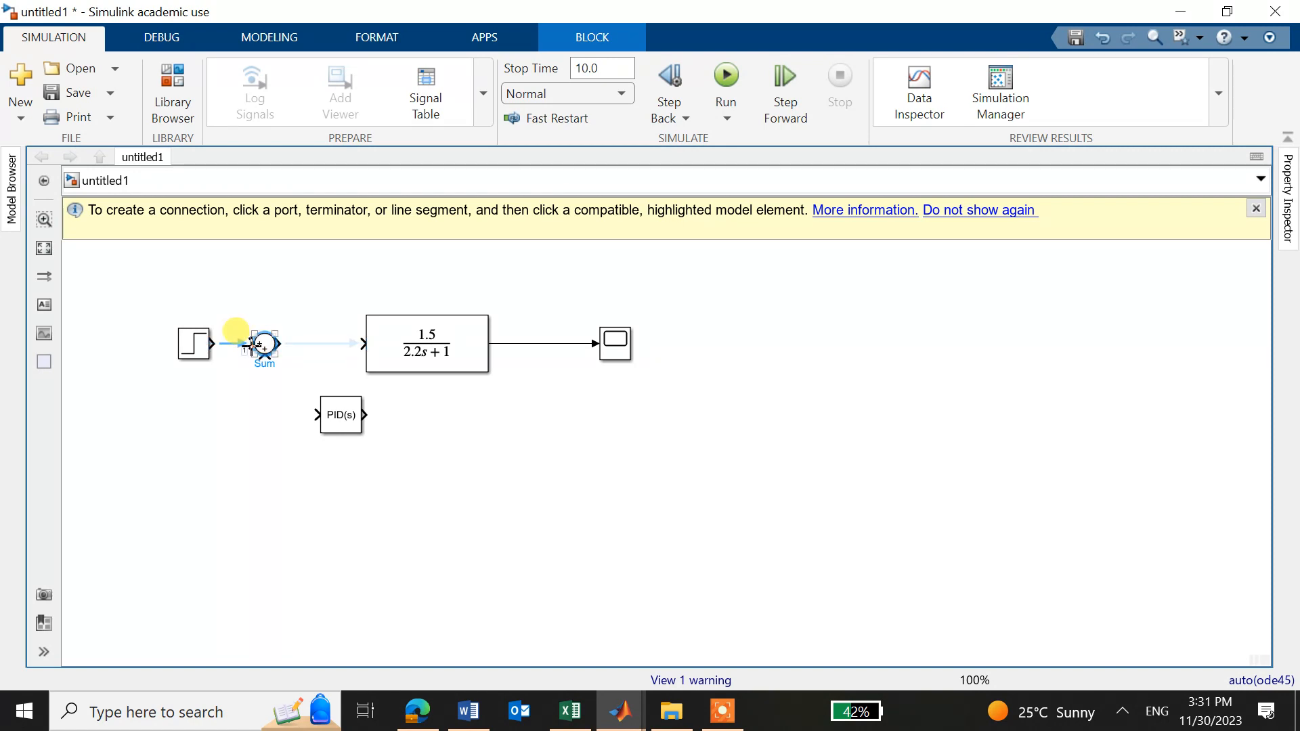
{"action": "left_click_drag", "start_coordinate": [340, 411], "coordinate": [316, 349]}
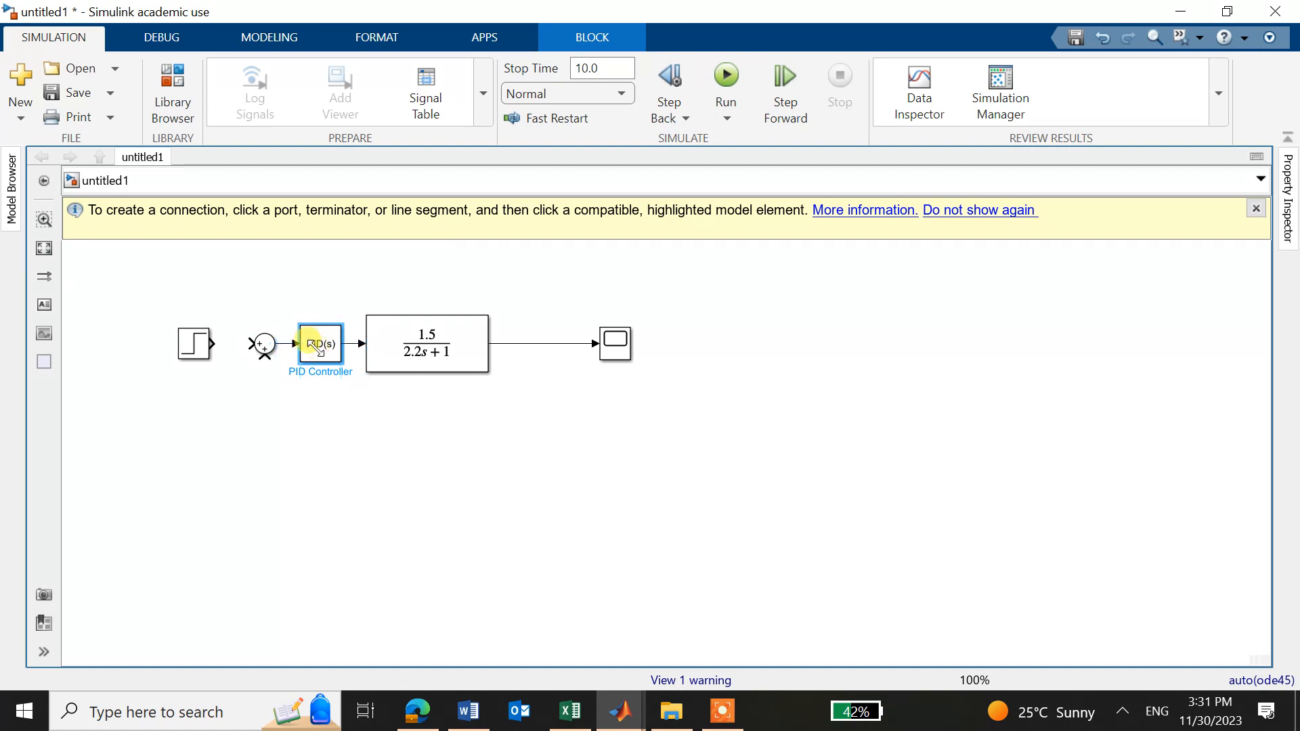
{"action": "left_click", "coordinate": [352, 343]}
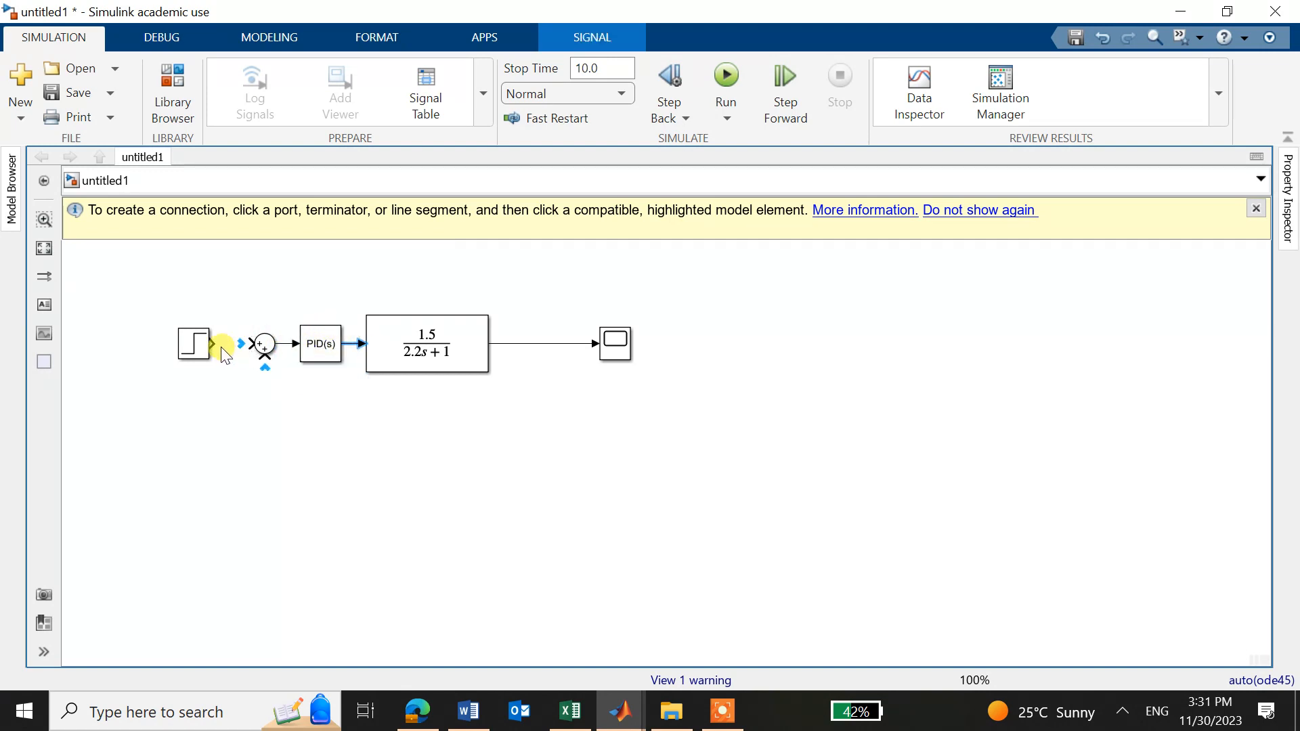
{"action": "left_click_drag", "start_coordinate": [216, 344], "coordinate": [251, 344]}
{"action": "left_click", "coordinate": [254, 379]}
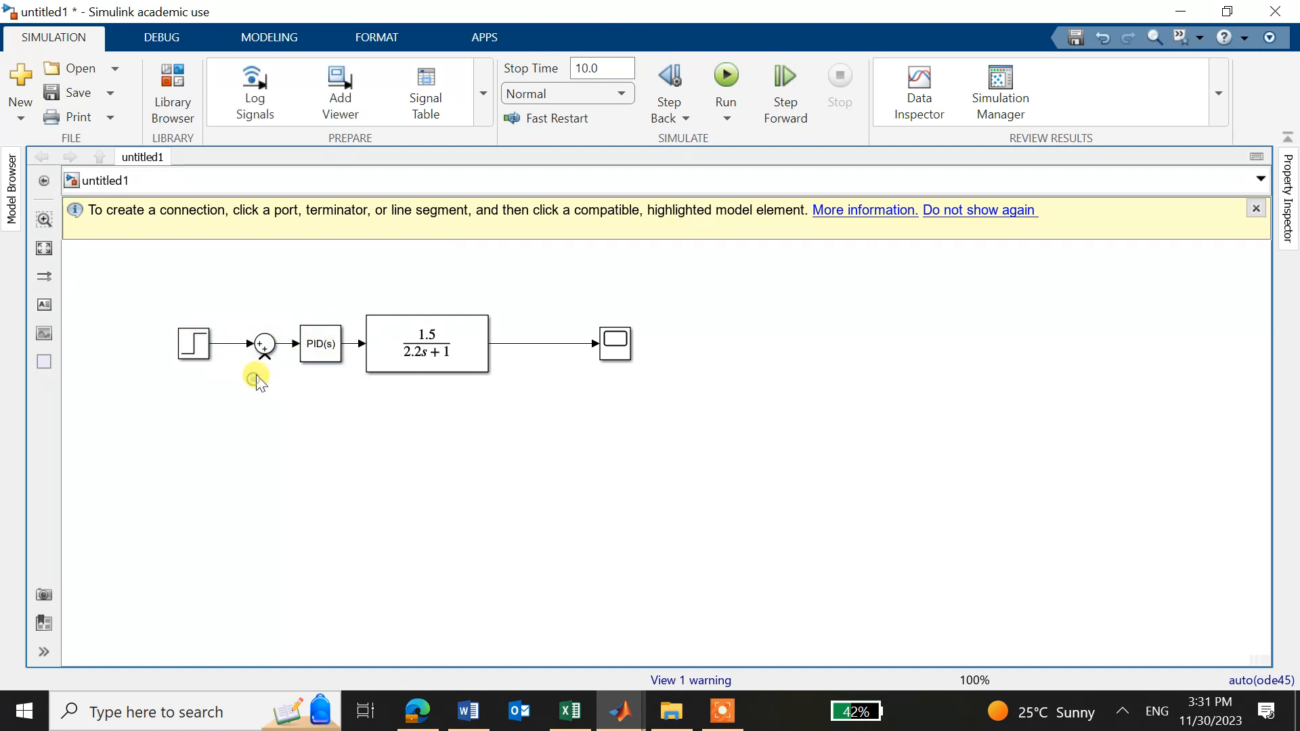
Set the Sum block's list of signs to |+- and confirm its parameters
{"action": "double_click", "coordinate": [267, 343]}
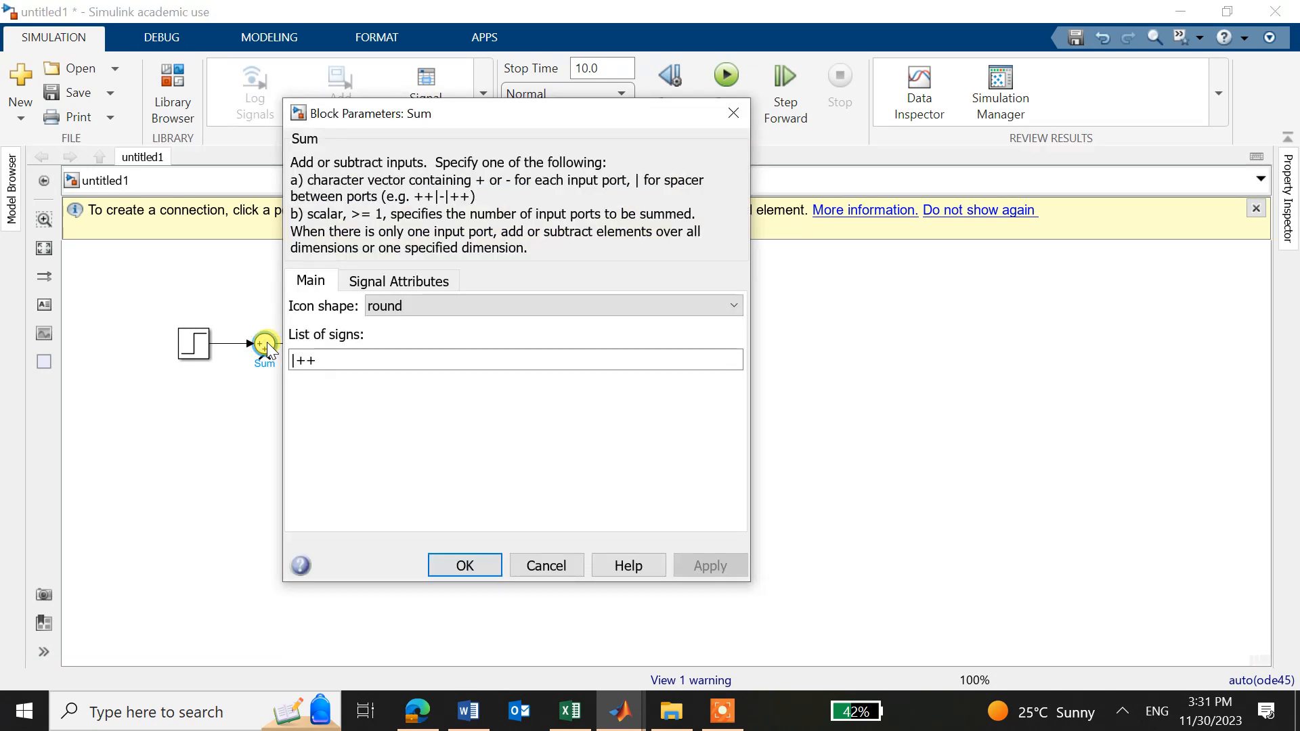
{"action": "left_click", "coordinate": [323, 362]}
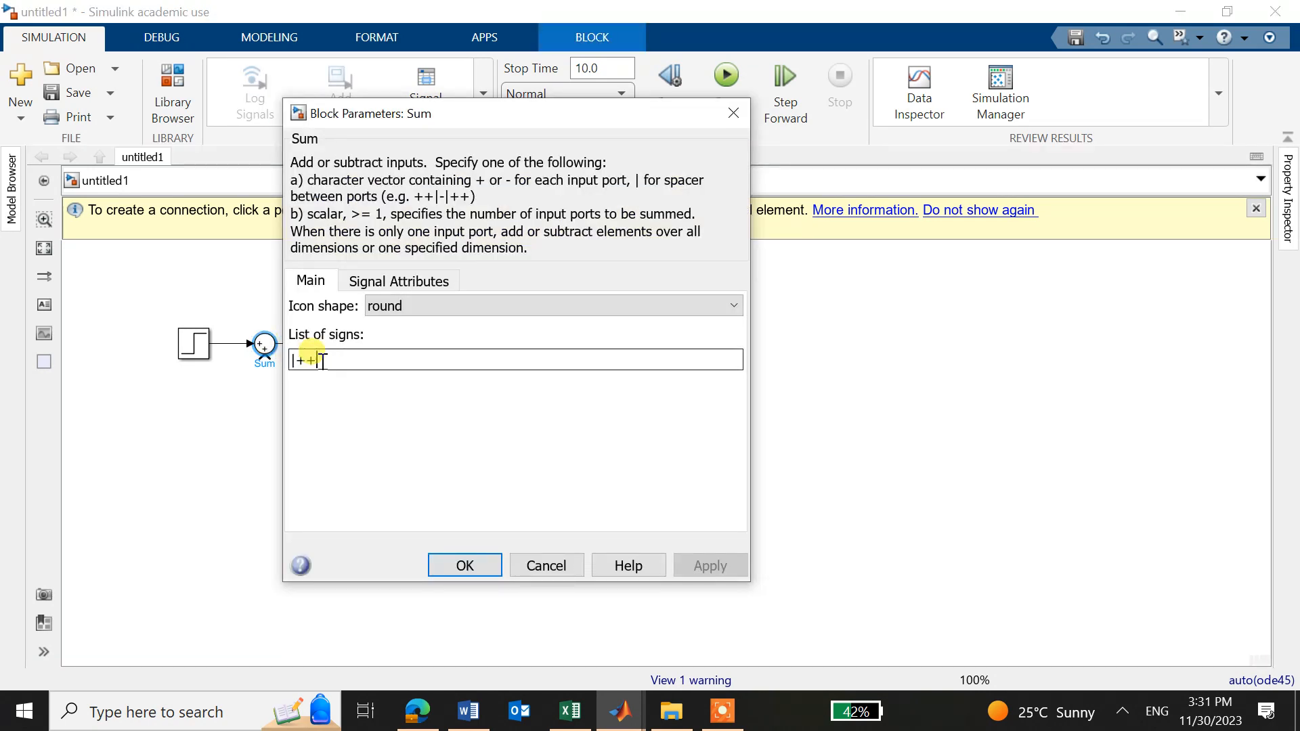
{"action": "key", "text": "BackSpace"}
{"action": "type", "text": "-"}
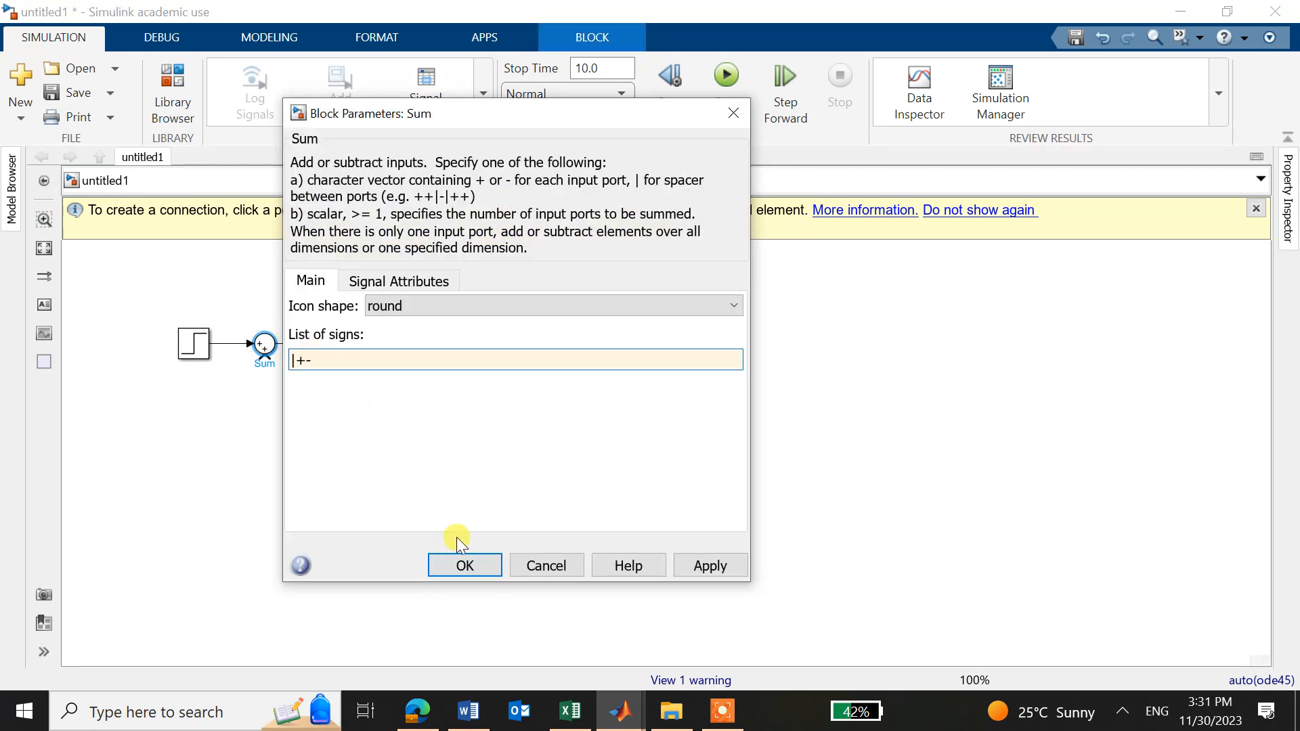
{"action": "left_click", "coordinate": [461, 564]}
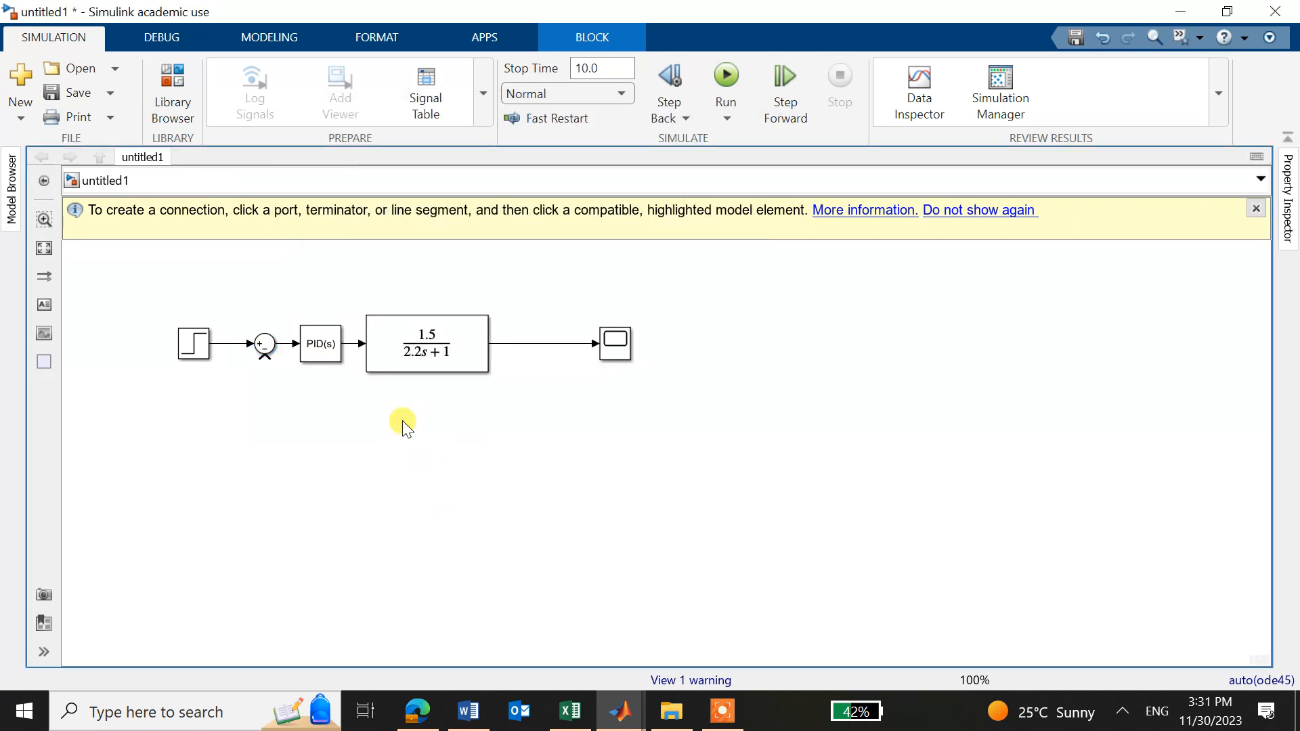
Draw a feedback line from the negative input of Sum to the signal between Transfer Fcn and Scope
{"action": "left_click", "coordinate": [532, 345]}
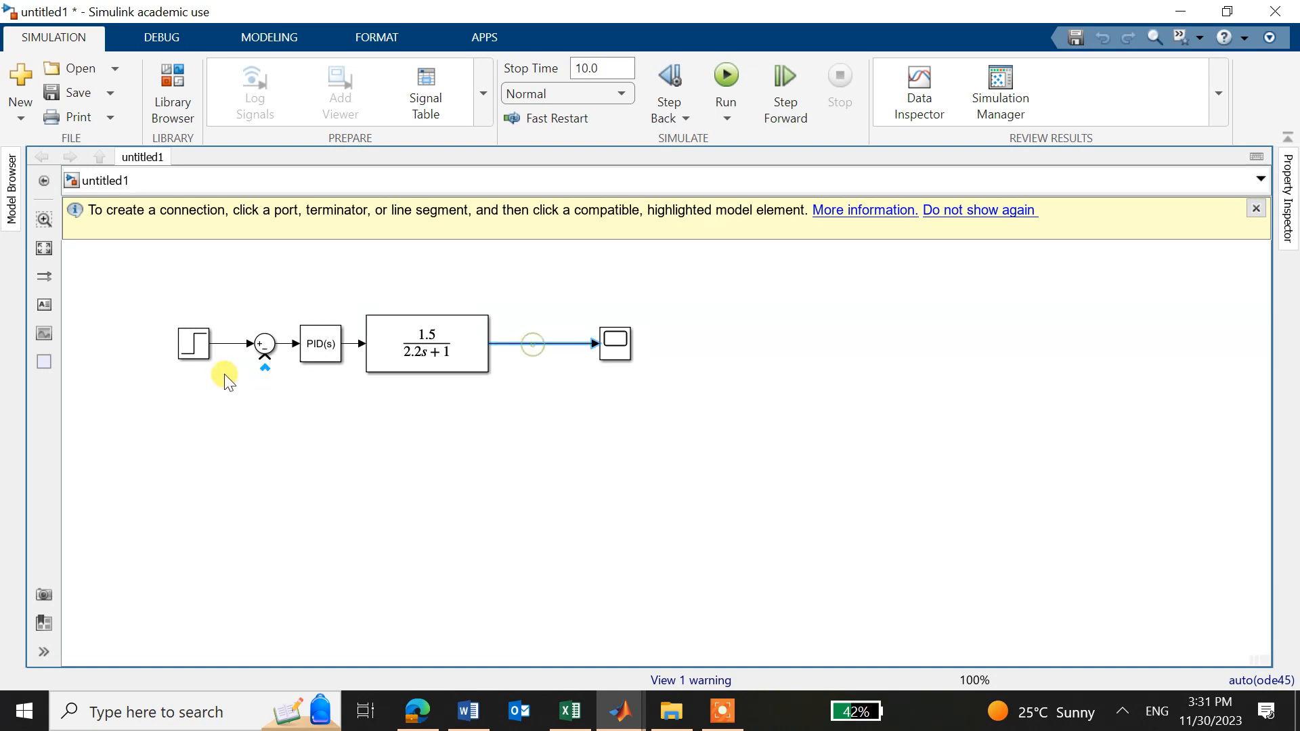
{"action": "mouse_move", "coordinate": [265, 358]}
{"action": "left_mouse_down"}
{"action": "mouse_move", "coordinate": [262, 345]}
{"action": "mouse_move", "coordinate": [311, 441]}
{"action": "mouse_move", "coordinate": [540, 403]}
{"action": "mouse_move", "coordinate": [551, 349]}
{"action": "left_mouse_up"}
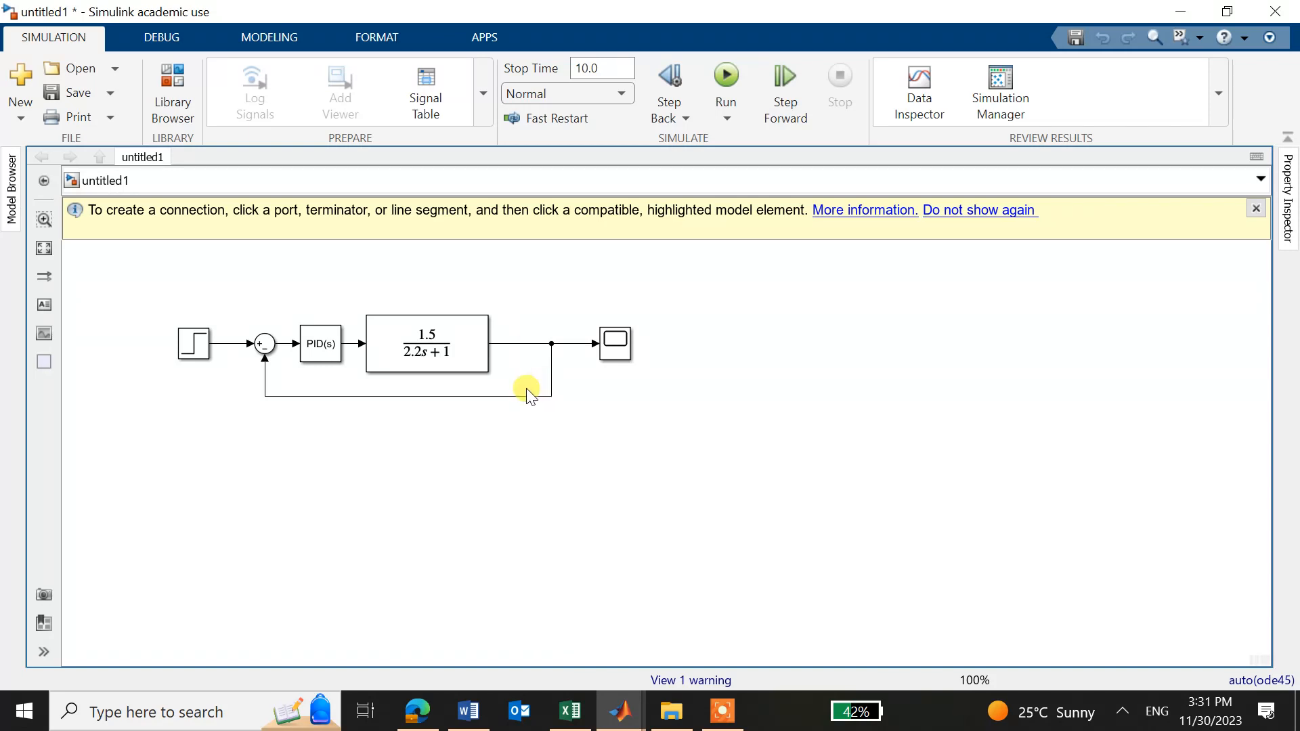
{"action": "left_click", "coordinate": [322, 336]}
{"action": "left_click", "coordinate": [364, 492]}
Check the Step block's step time, initial value and final value, and close its parameters
{"action": "left_click", "coordinate": [205, 333]}
{"action": "double_click", "coordinate": [202, 338]}
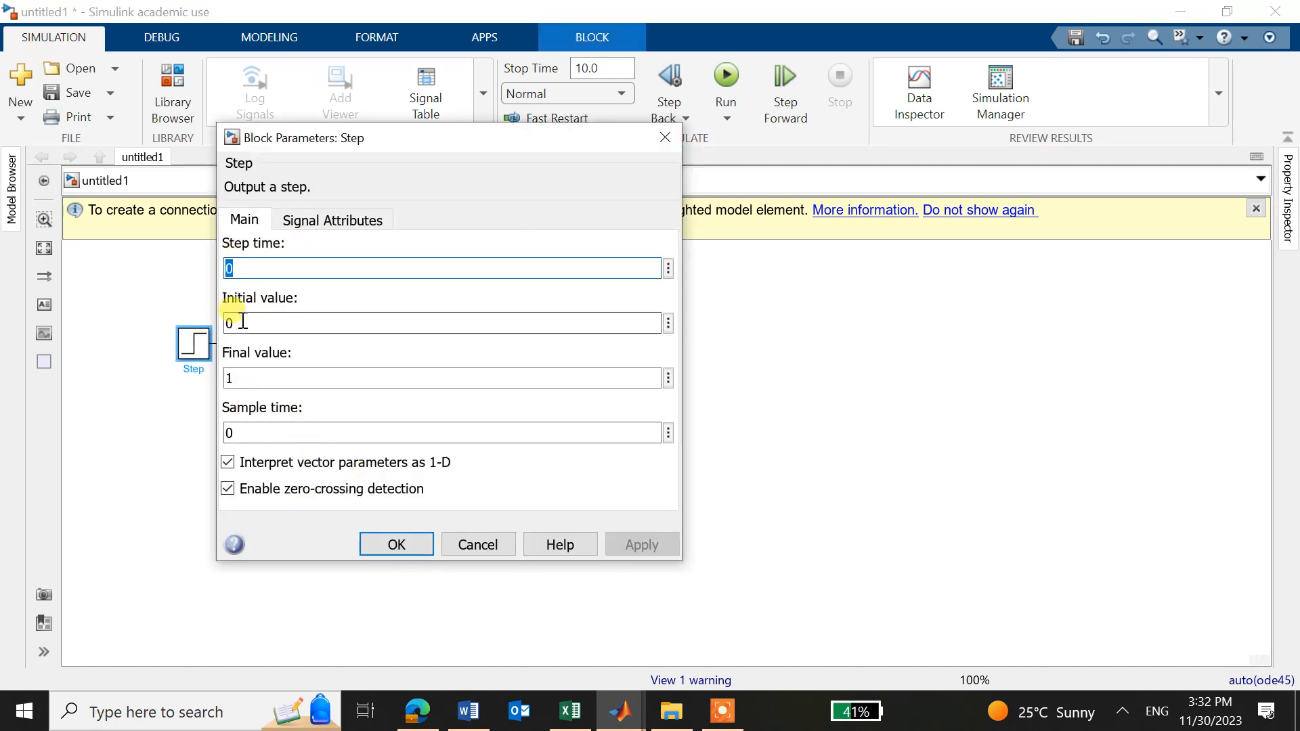
{"action": "left_click", "coordinate": [405, 544]}
Set the PID Controller's integral gain to 0 and proportional gain to 4, and apply the parameters
{"action": "left_click", "coordinate": [325, 342]}
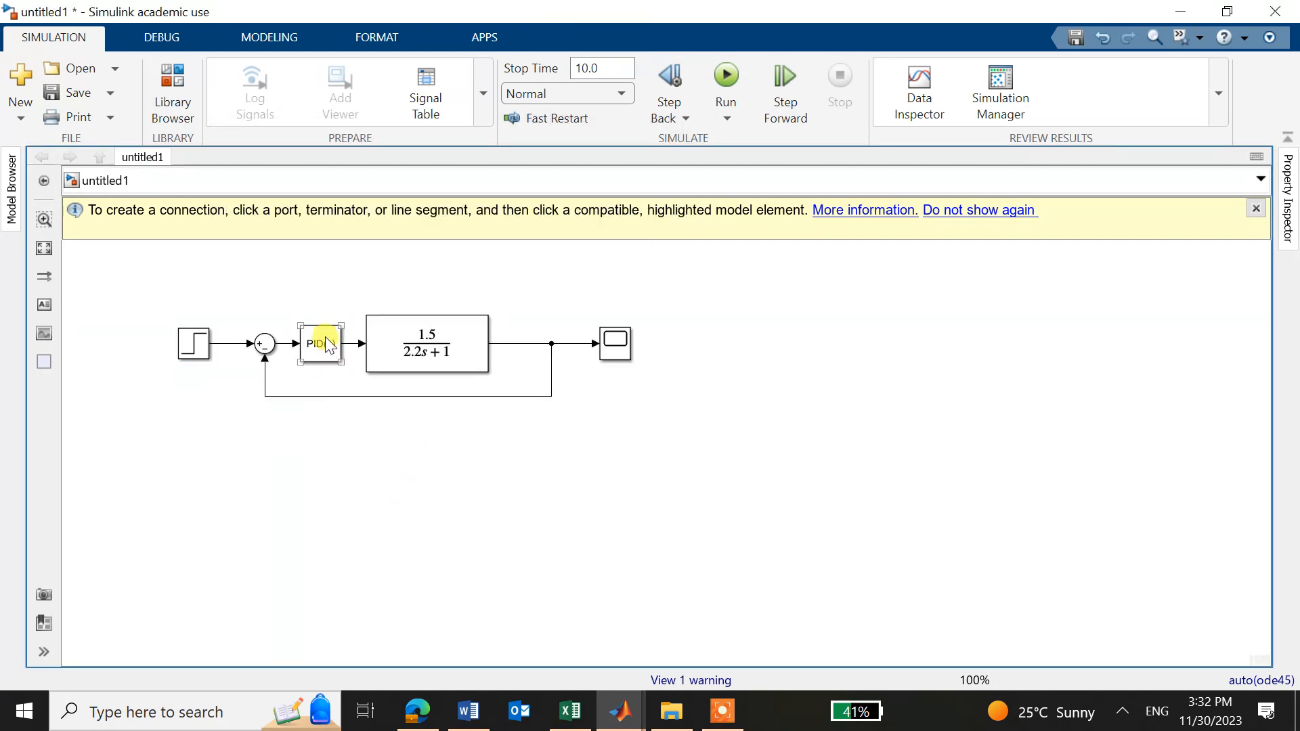
{"action": "double_click", "coordinate": [325, 338]}
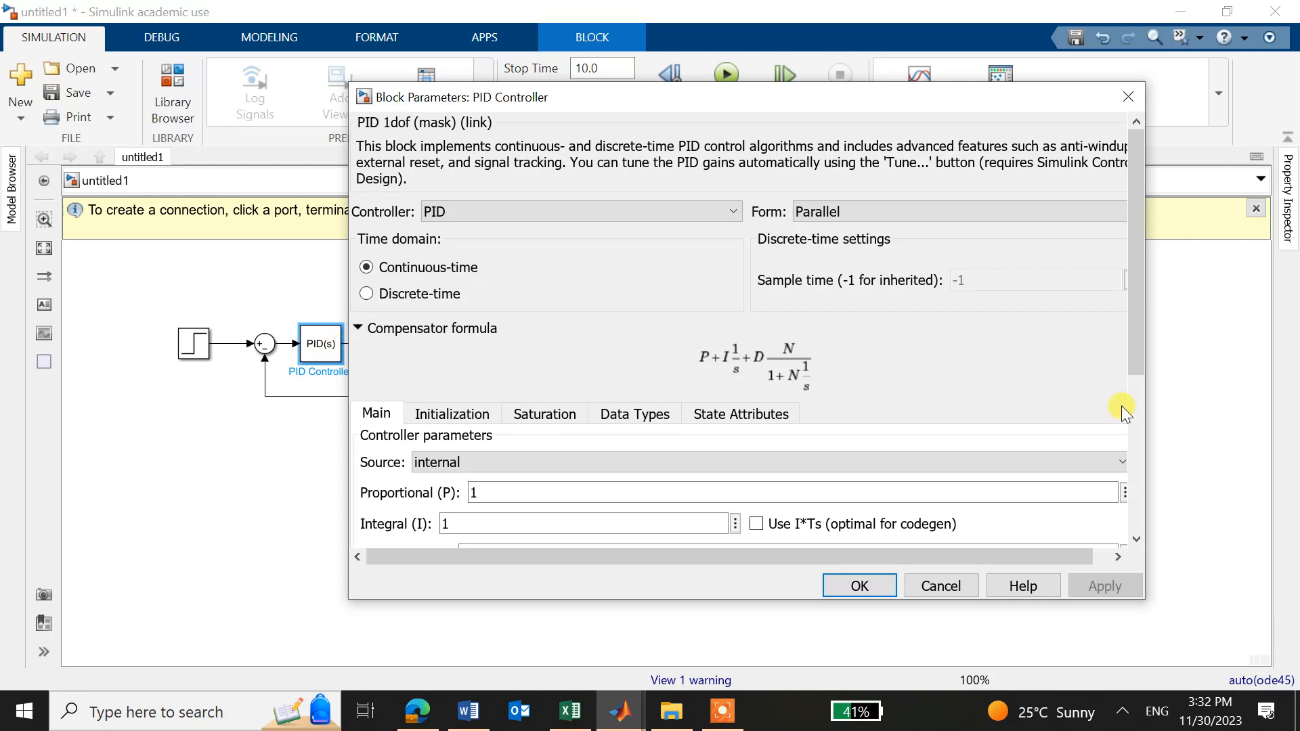
{"action": "left_click_drag", "start_coordinate": [1135, 347], "coordinate": [1143, 403]}
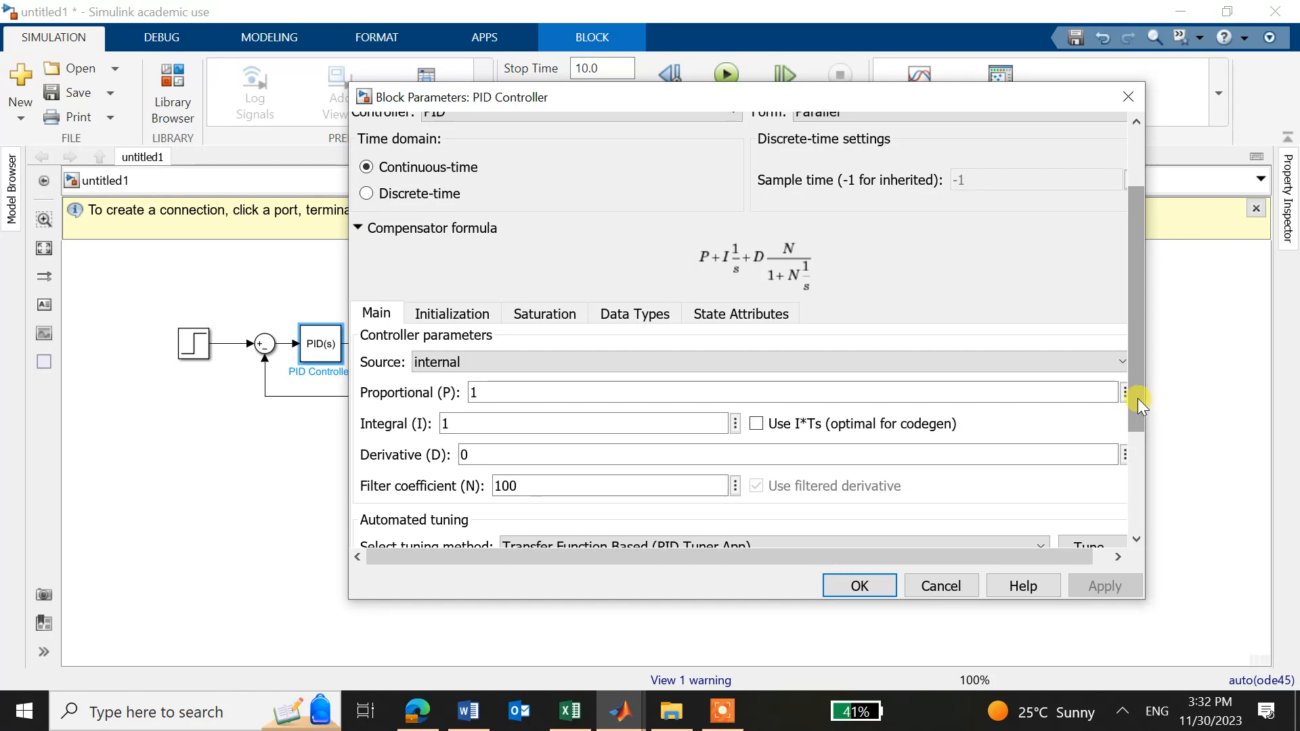
{"action": "mouse_move", "coordinate": [1138, 398]}
{"action": "left_mouse_down"}
{"action": "mouse_move", "coordinate": [1134, 356]}
{"action": "mouse_move", "coordinate": [1135, 386]}
{"action": "left_mouse_up"}
{"action": "double_click", "coordinate": [465, 450]}
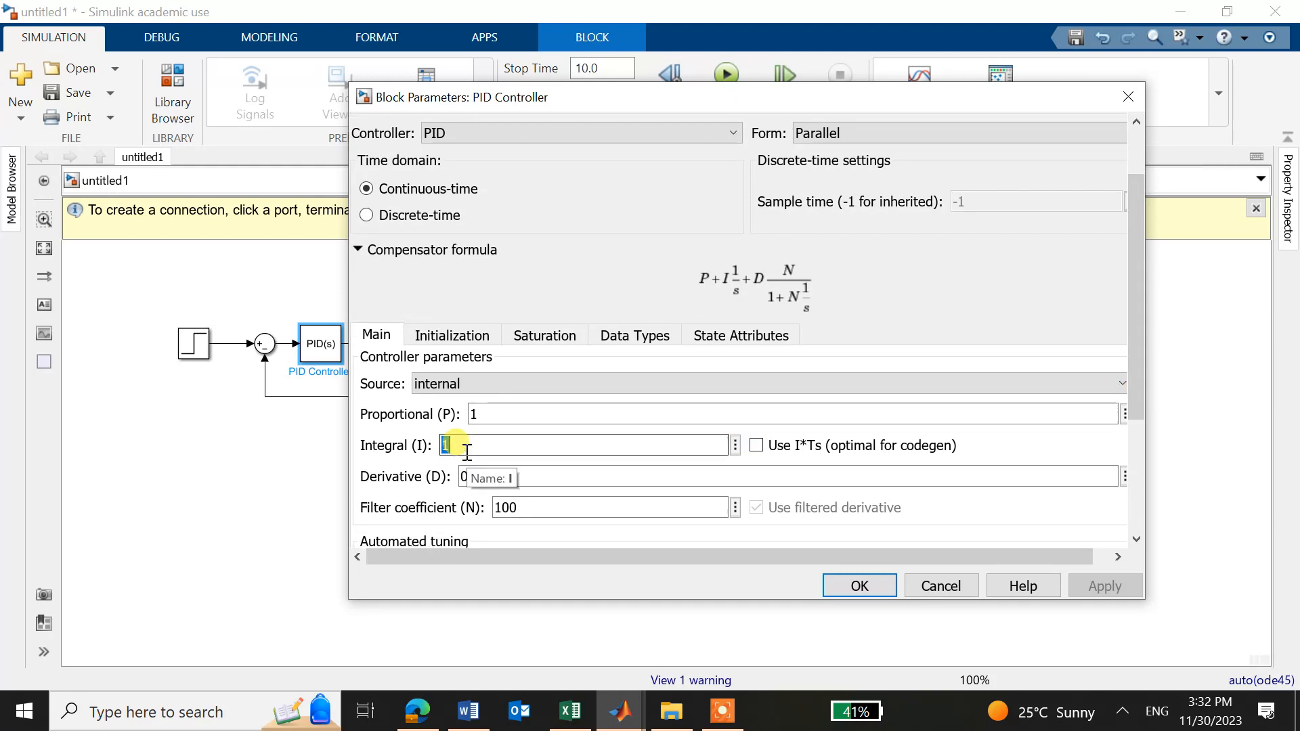
{"action": "type", "text": "0"}
{"action": "double_click", "coordinate": [487, 417]}
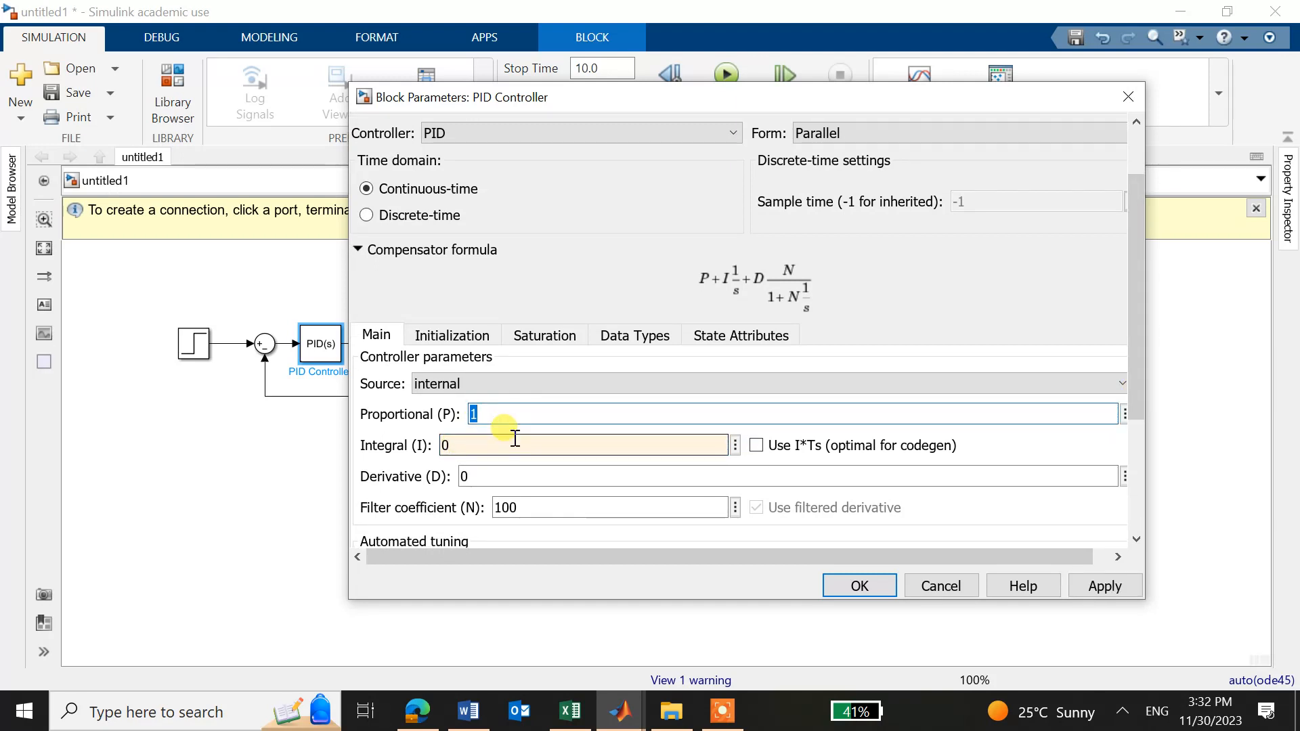
{"action": "type", "text": "4"}
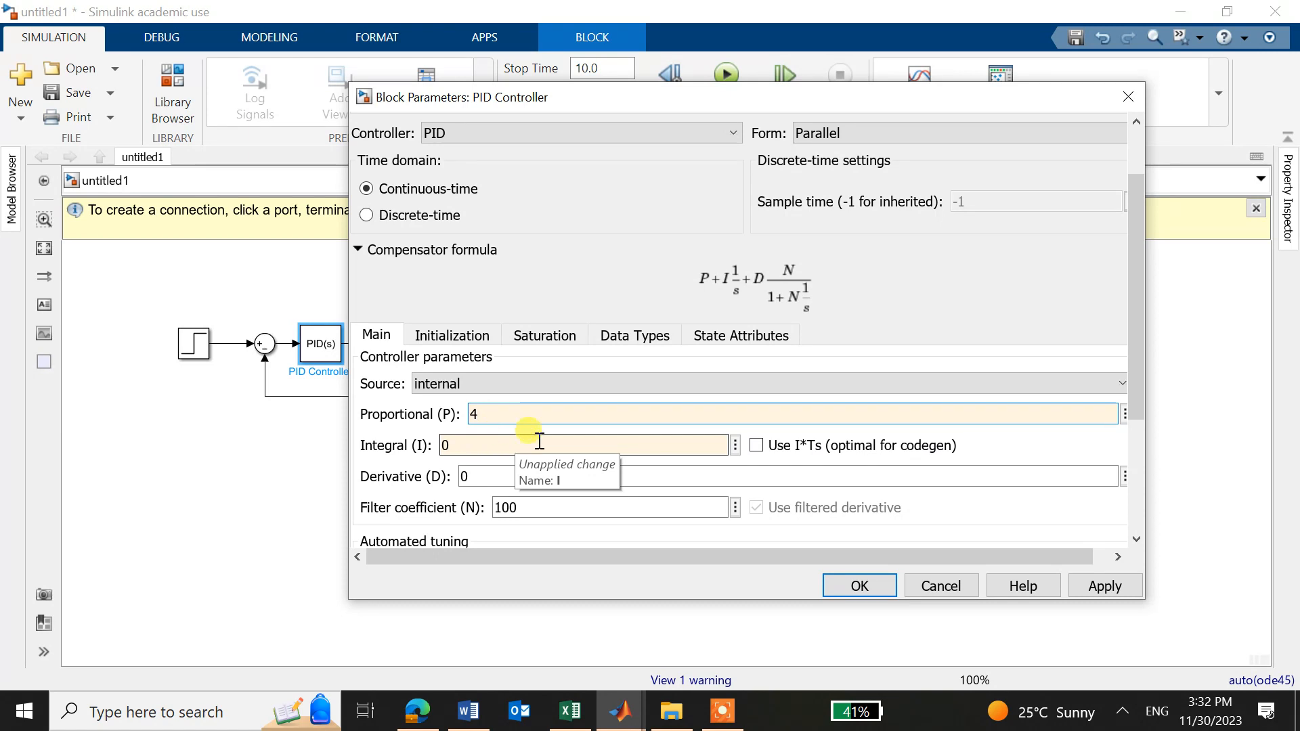
{"action": "left_click", "coordinate": [1106, 594]}
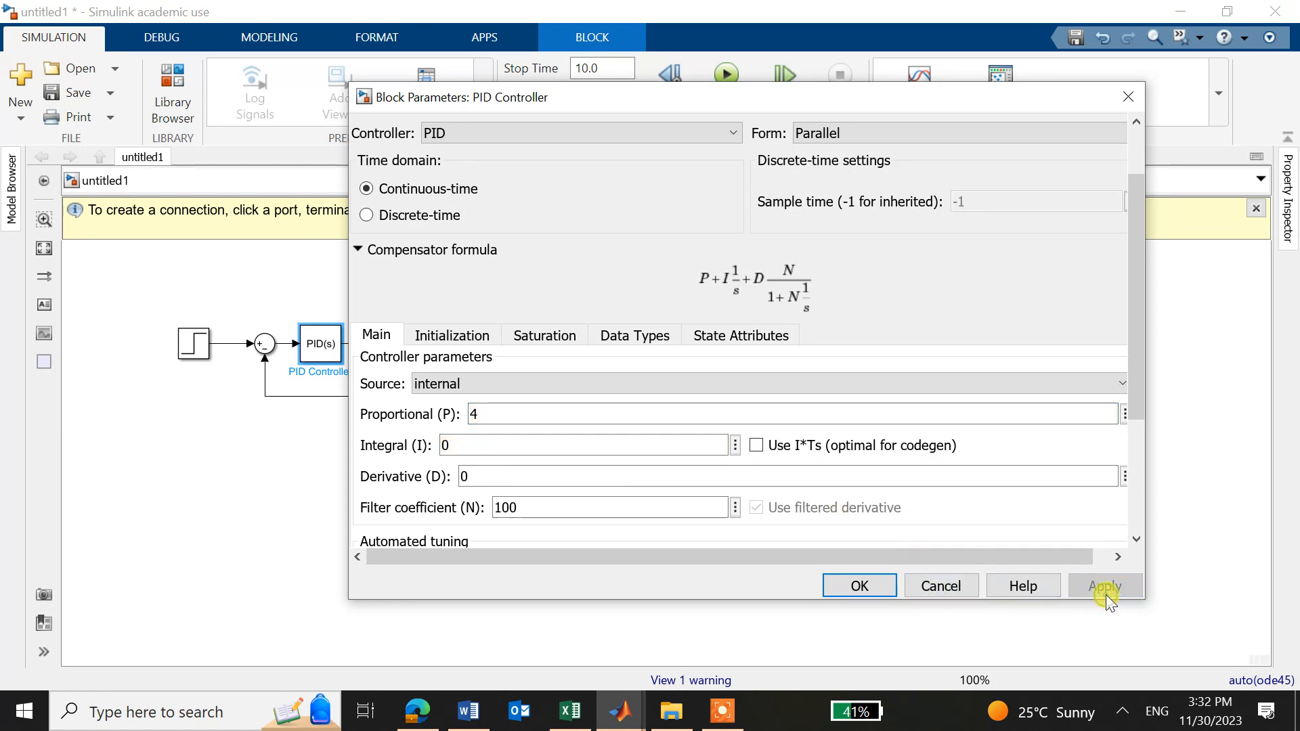
{"action": "left_click", "coordinate": [875, 586]}
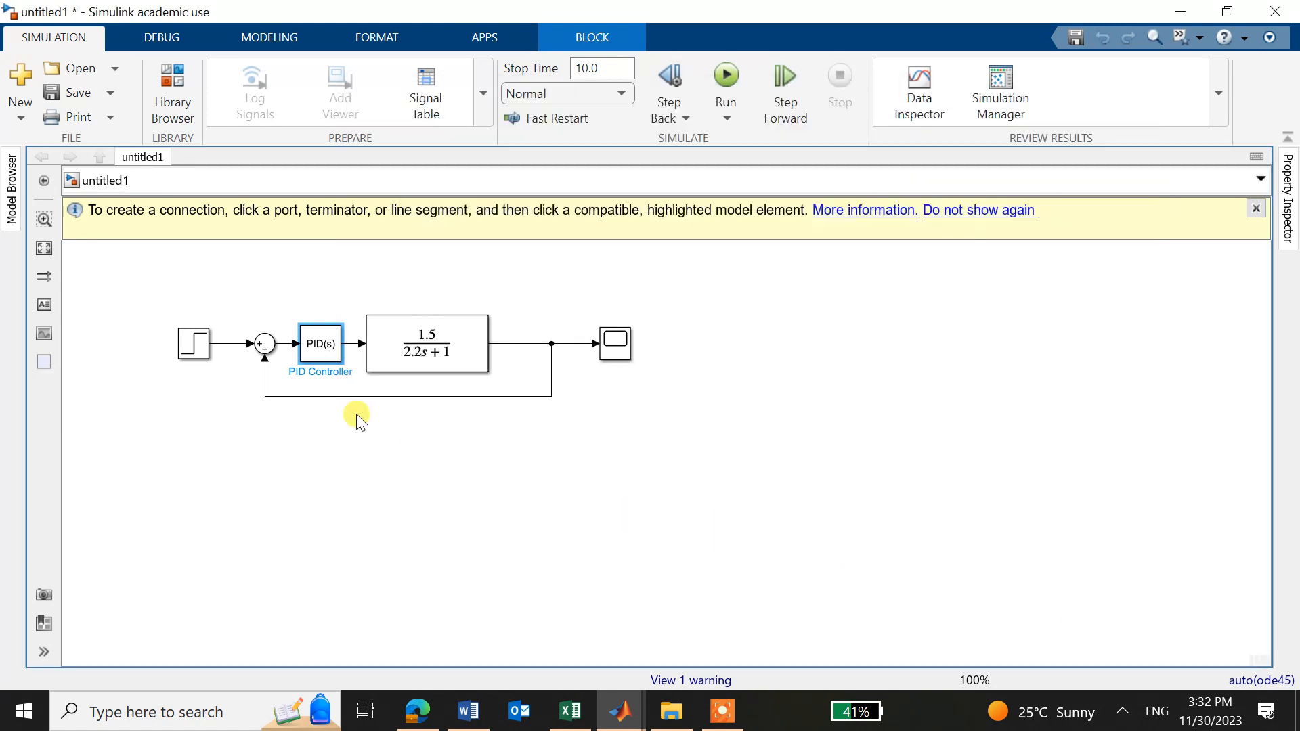
Review the proportional gain in the PID Controller's parameters and close them
{"action": "double_click", "coordinate": [308, 351]}
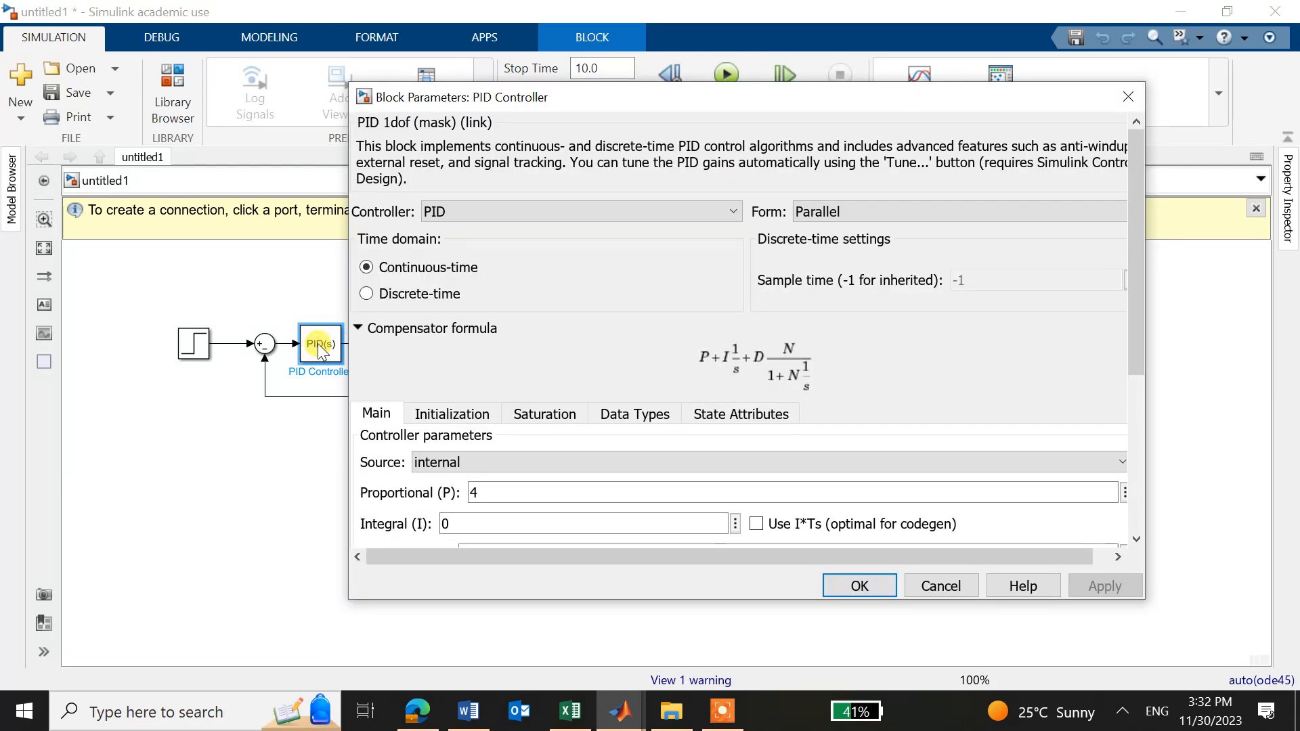
{"action": "left_click", "coordinate": [477, 493]}
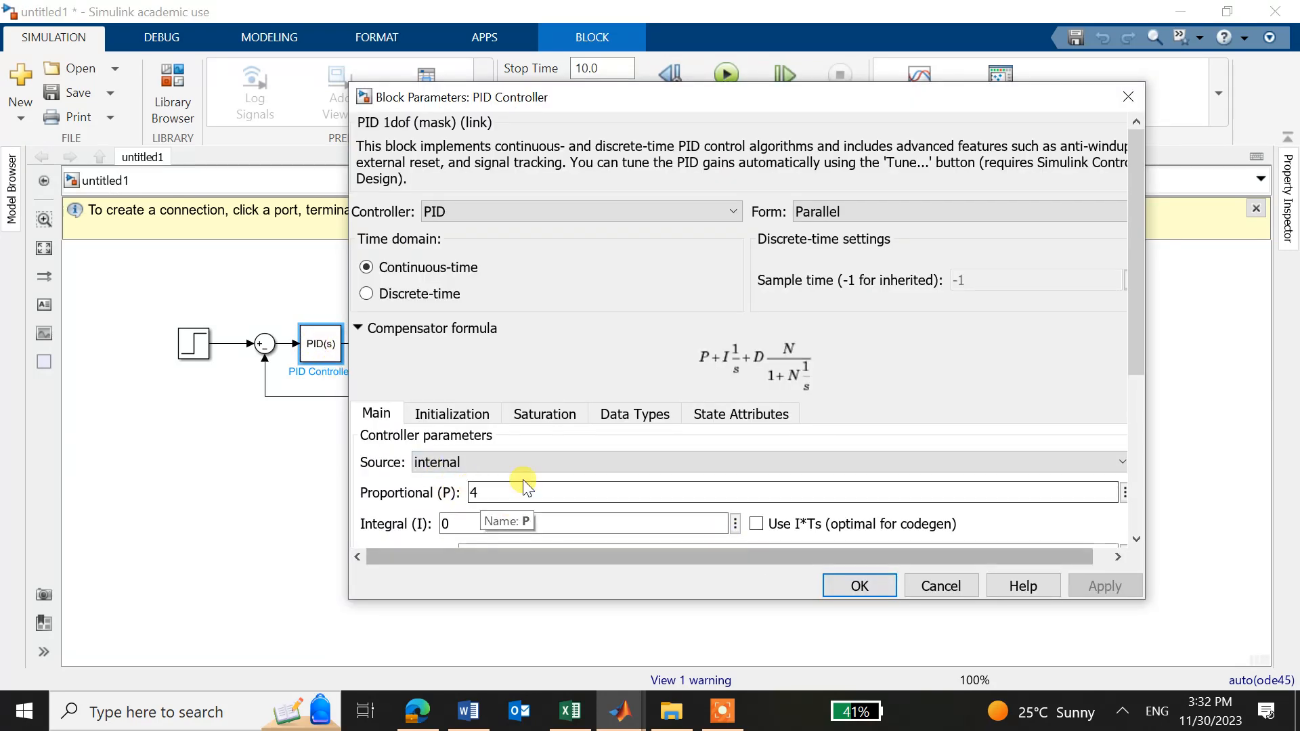
{"action": "double_click", "coordinate": [477, 493]}
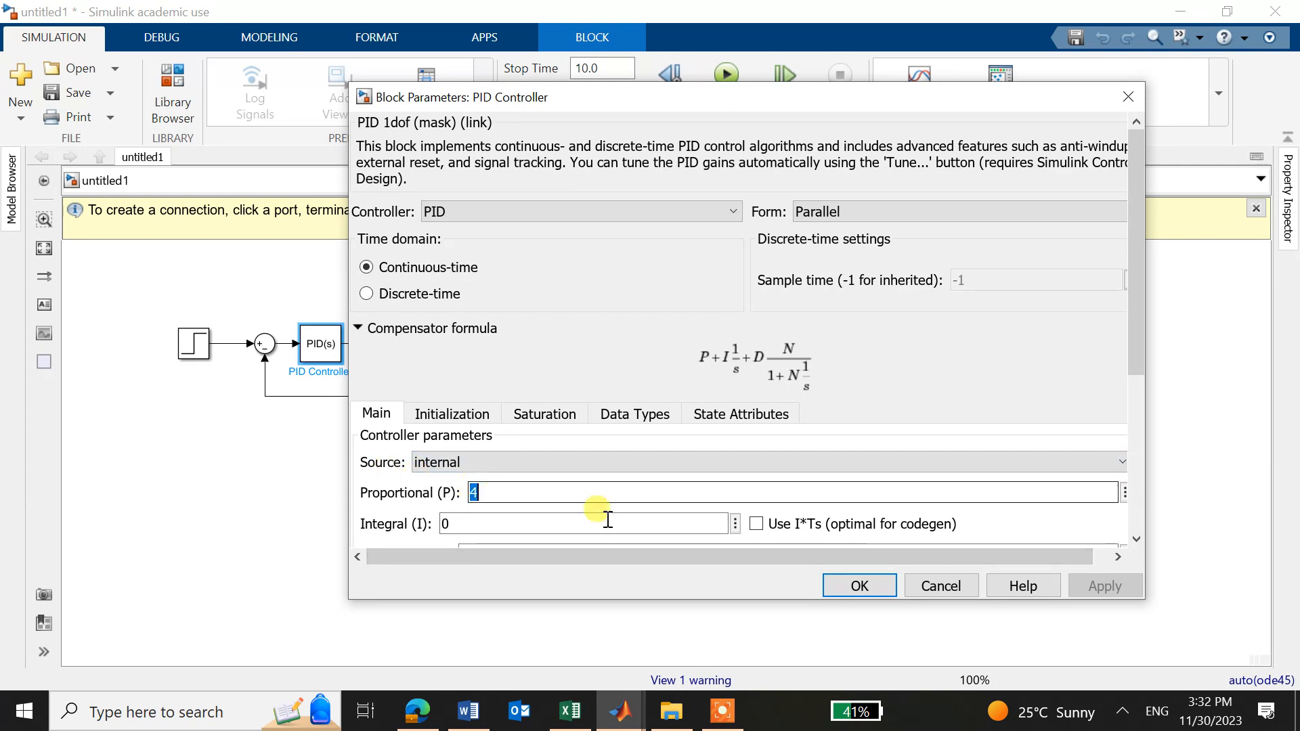
{"action": "left_click", "coordinate": [867, 586]}
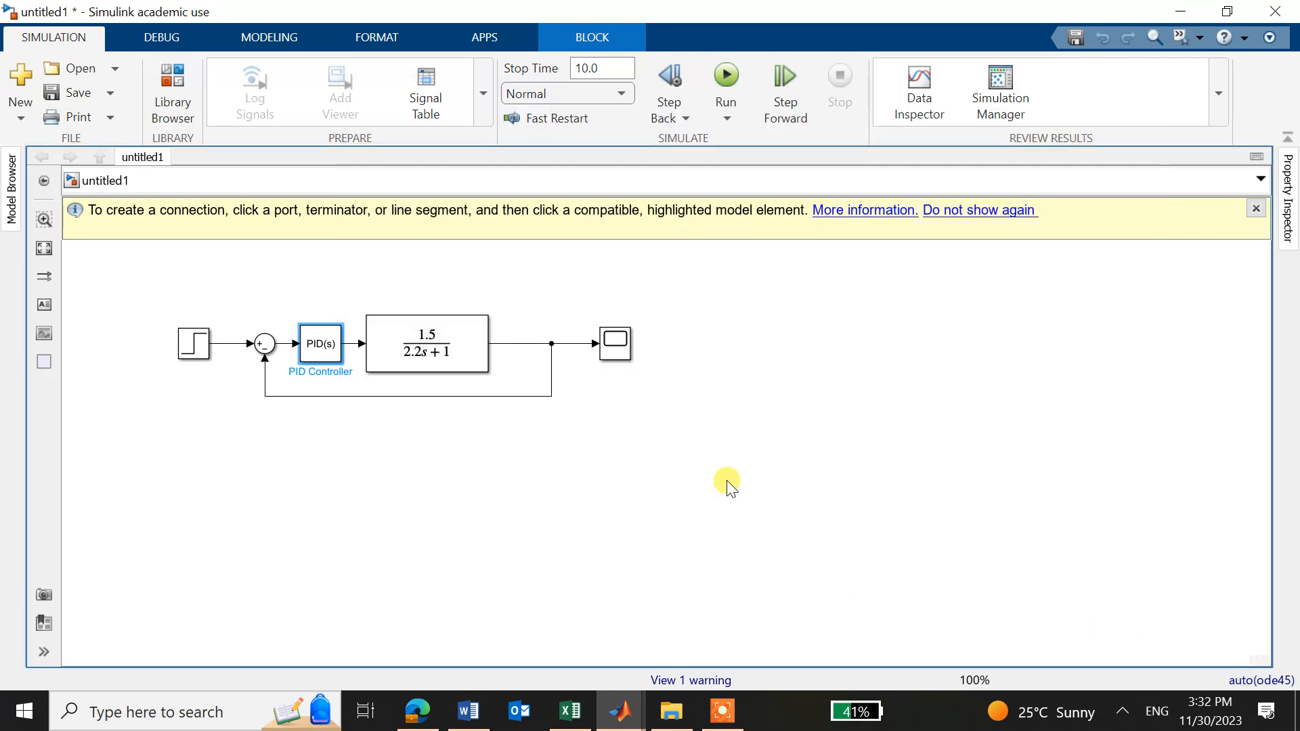
Run the closed-loop simulation, examine the step response in Scope and close the plot
{"action": "left_click", "coordinate": [720, 79]}
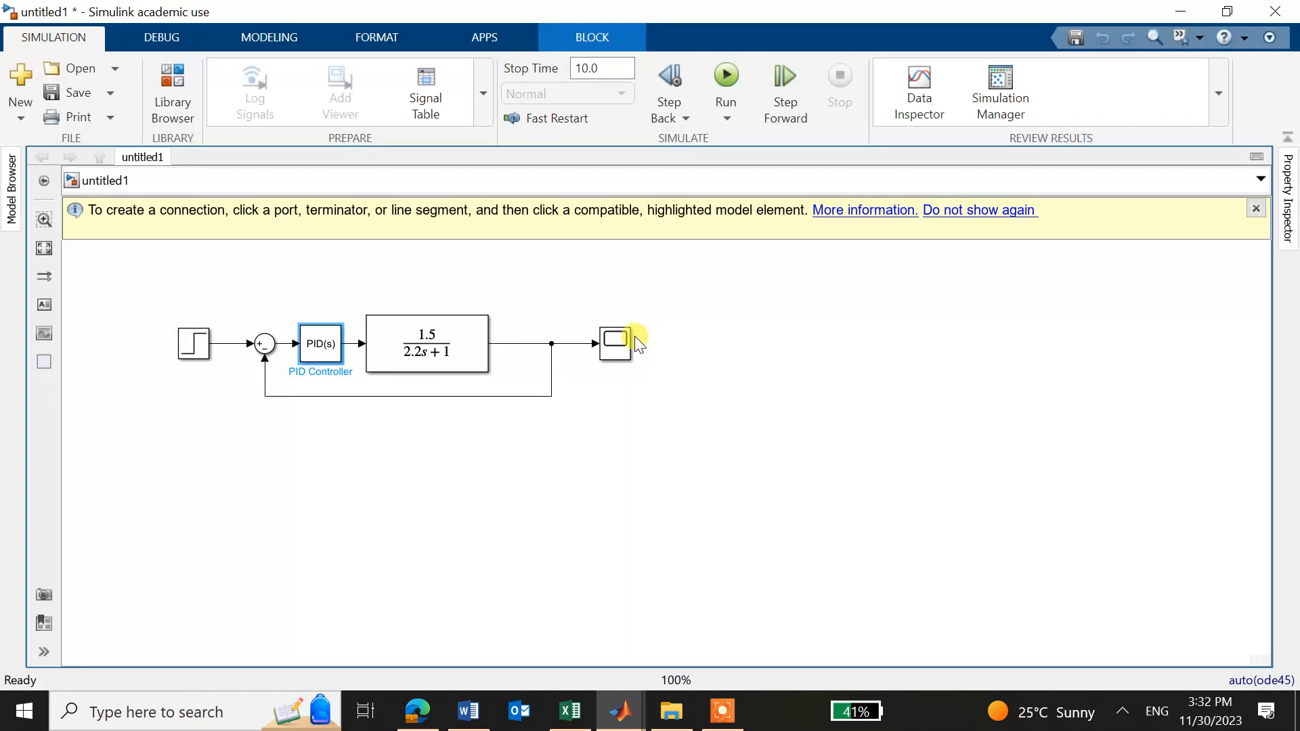
{"action": "double_click", "coordinate": [621, 344]}
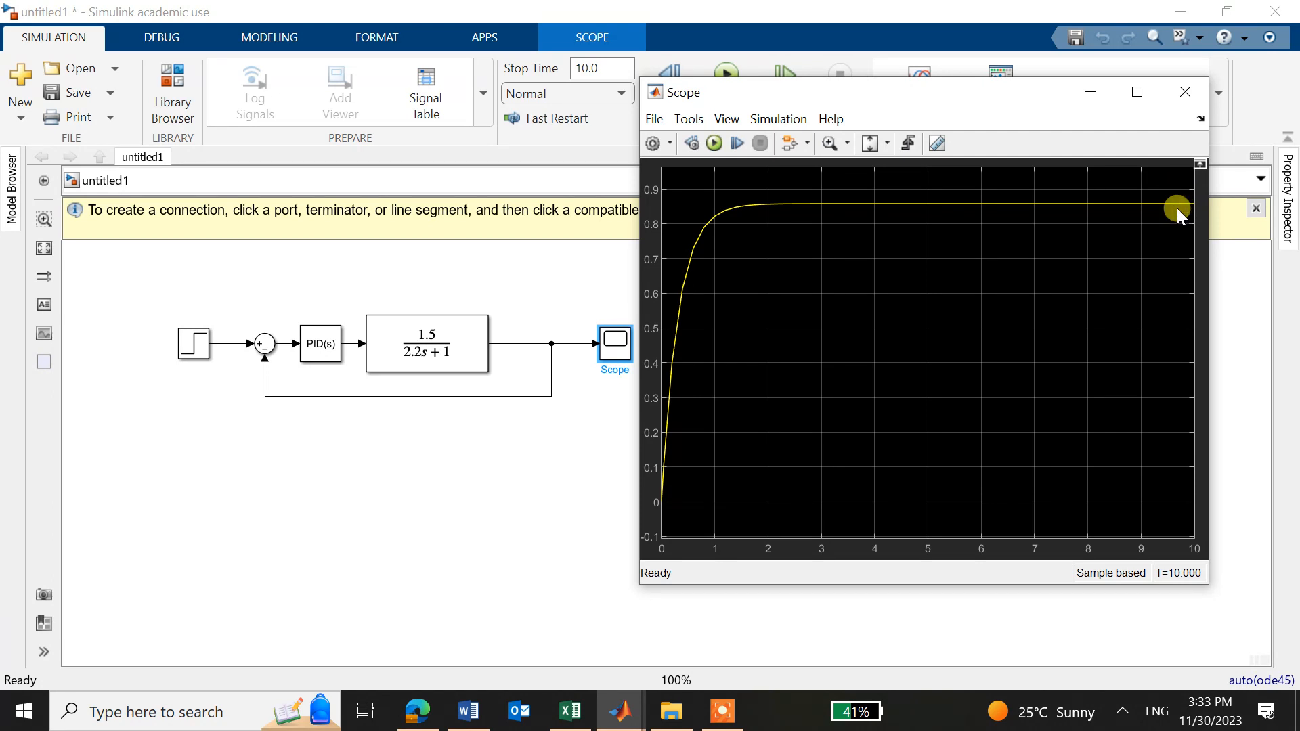
{"action": "left_click", "coordinate": [1185, 92]}
Set the PID Controller's proportional gain to 8, apply the parameters and close them
{"action": "left_click", "coordinate": [326, 346]}
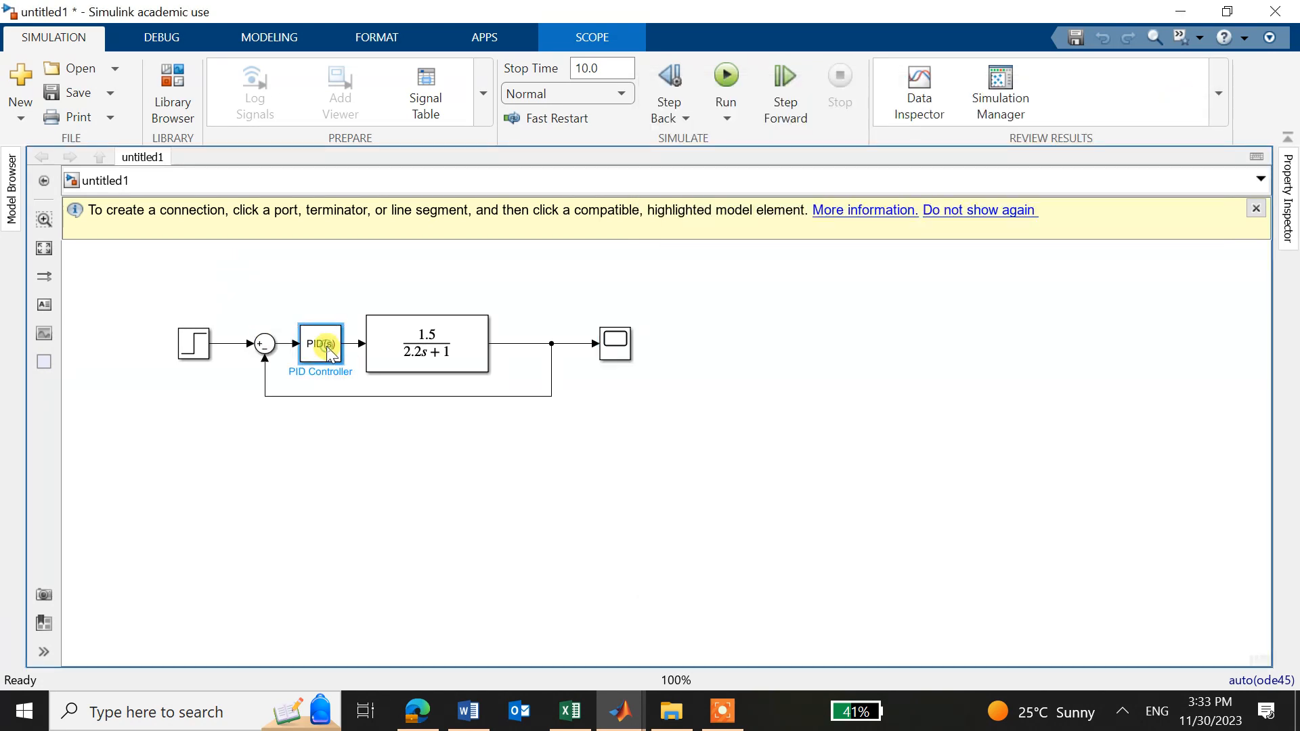
{"action": "double_click", "coordinate": [326, 346]}
{"action": "double_click", "coordinate": [533, 496]}
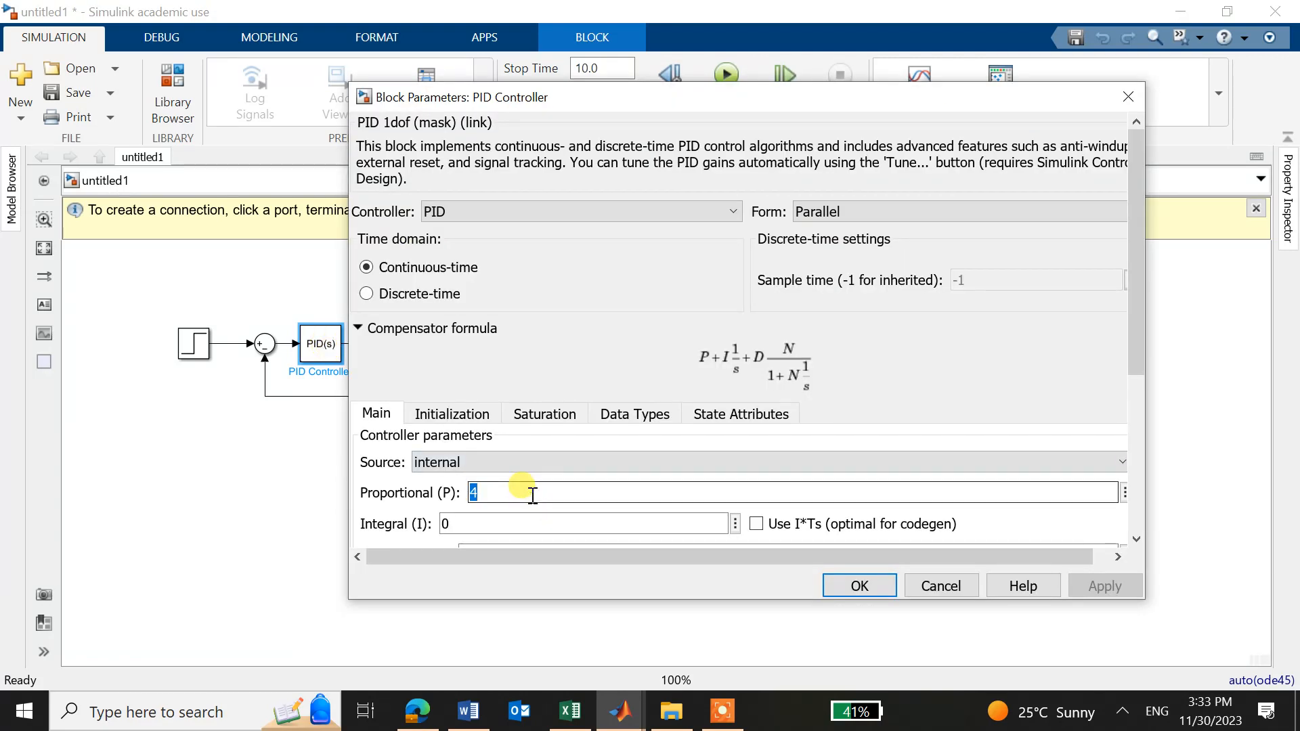
{"action": "type", "text": "8"}
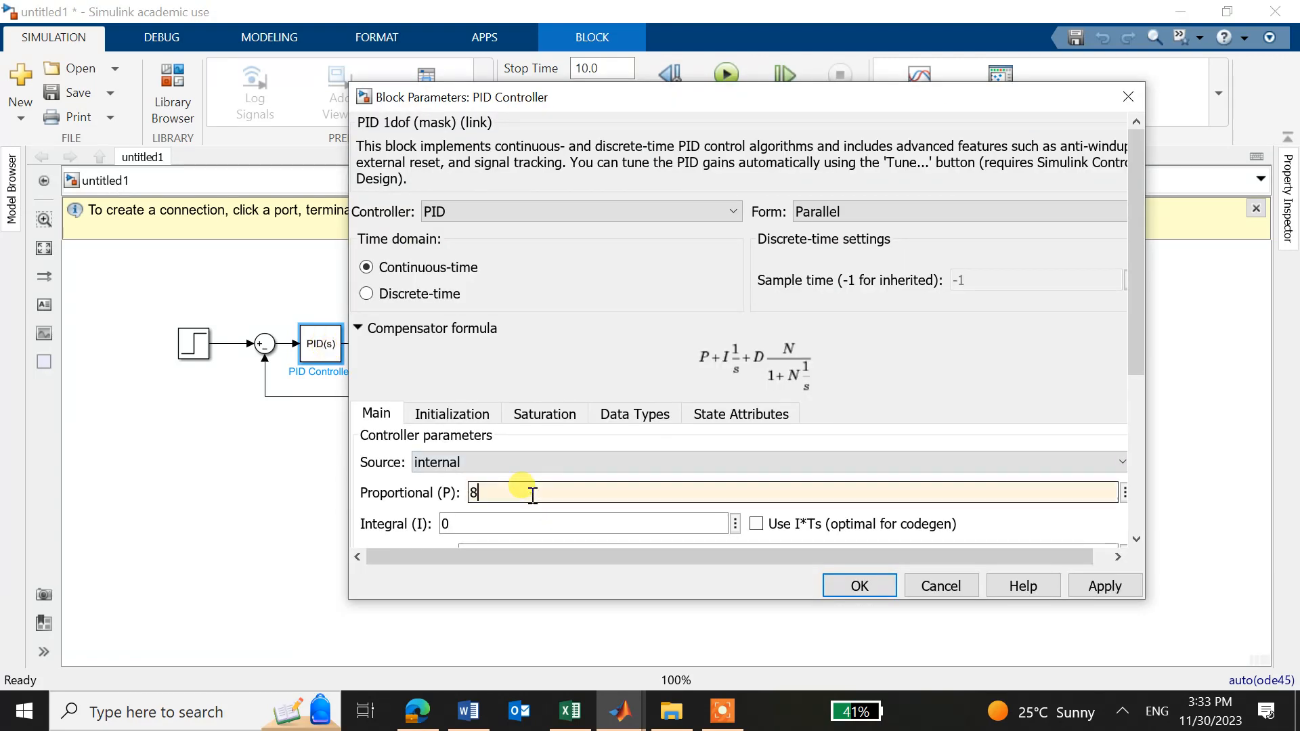
{"action": "left_click", "coordinate": [1092, 588]}
{"action": "left_click", "coordinate": [880, 587]}
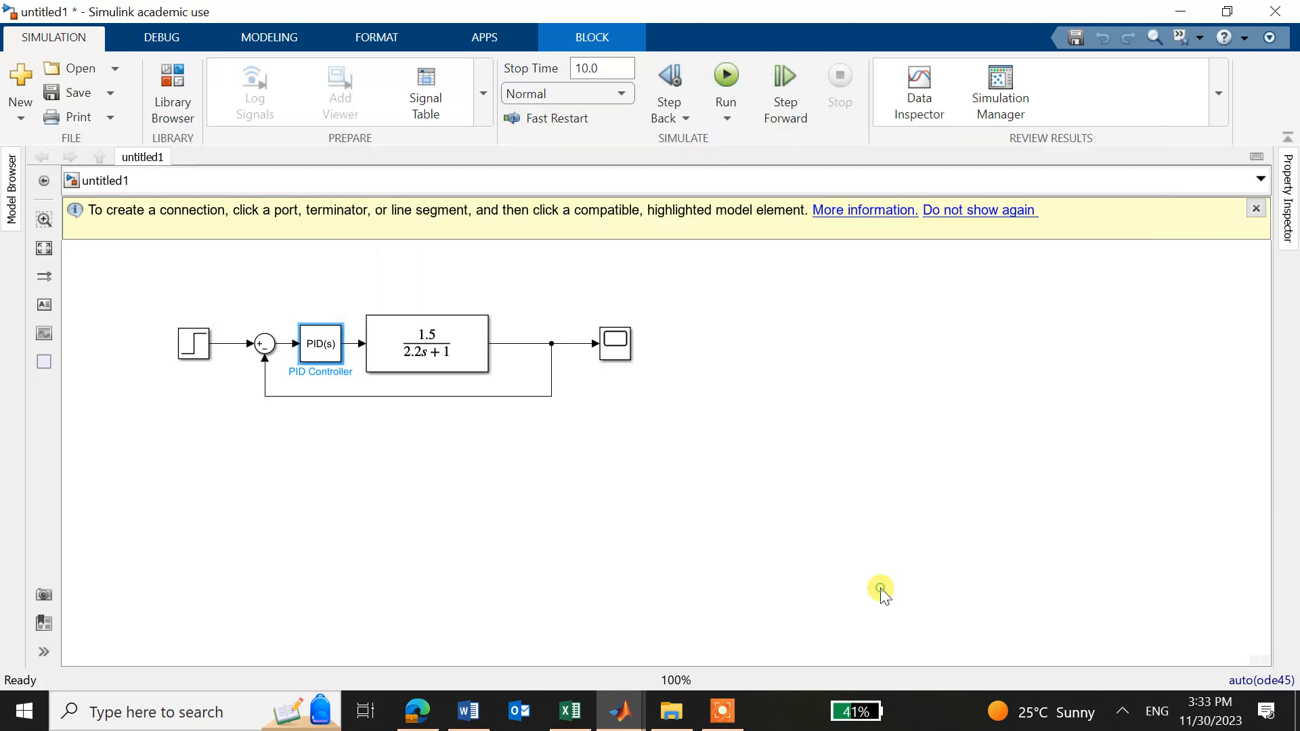
Run the simulation with proportional gain 8, examine the step response in Scope and close the plot
{"action": "left_click", "coordinate": [737, 72]}
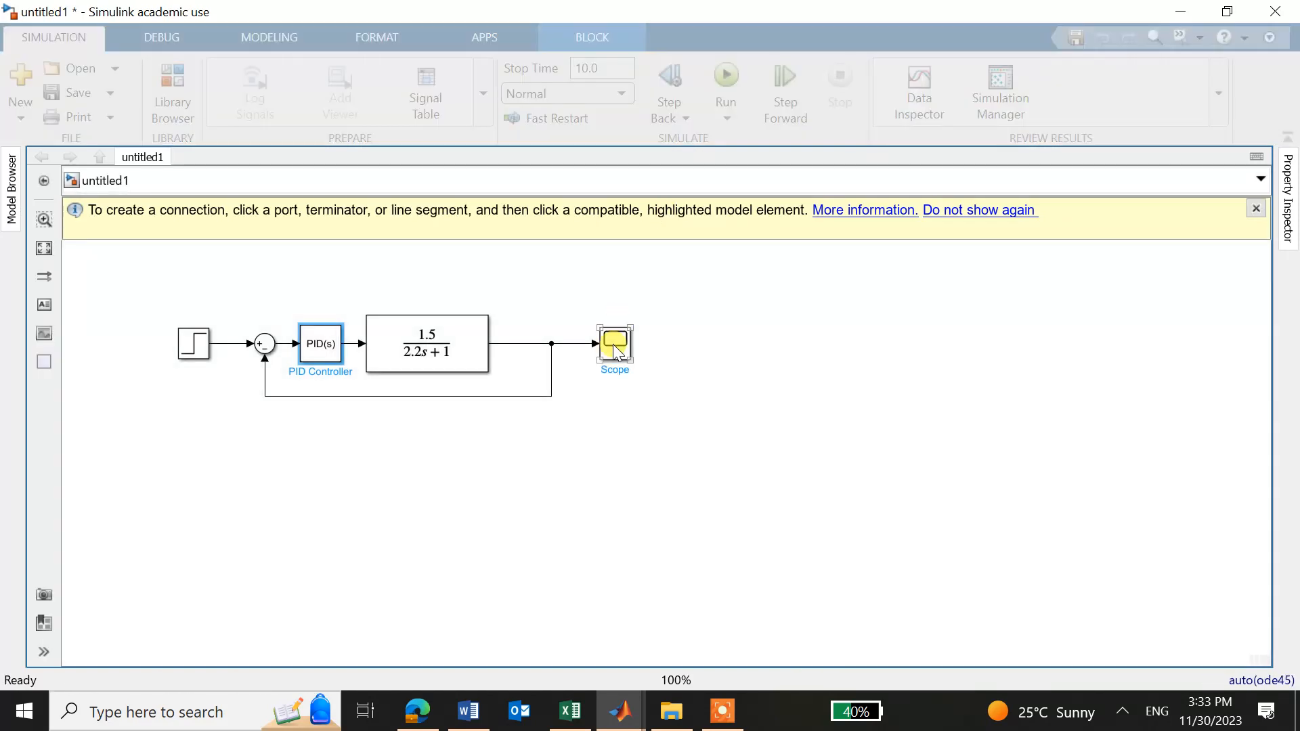
{"action": "double_click", "coordinate": [613, 346]}
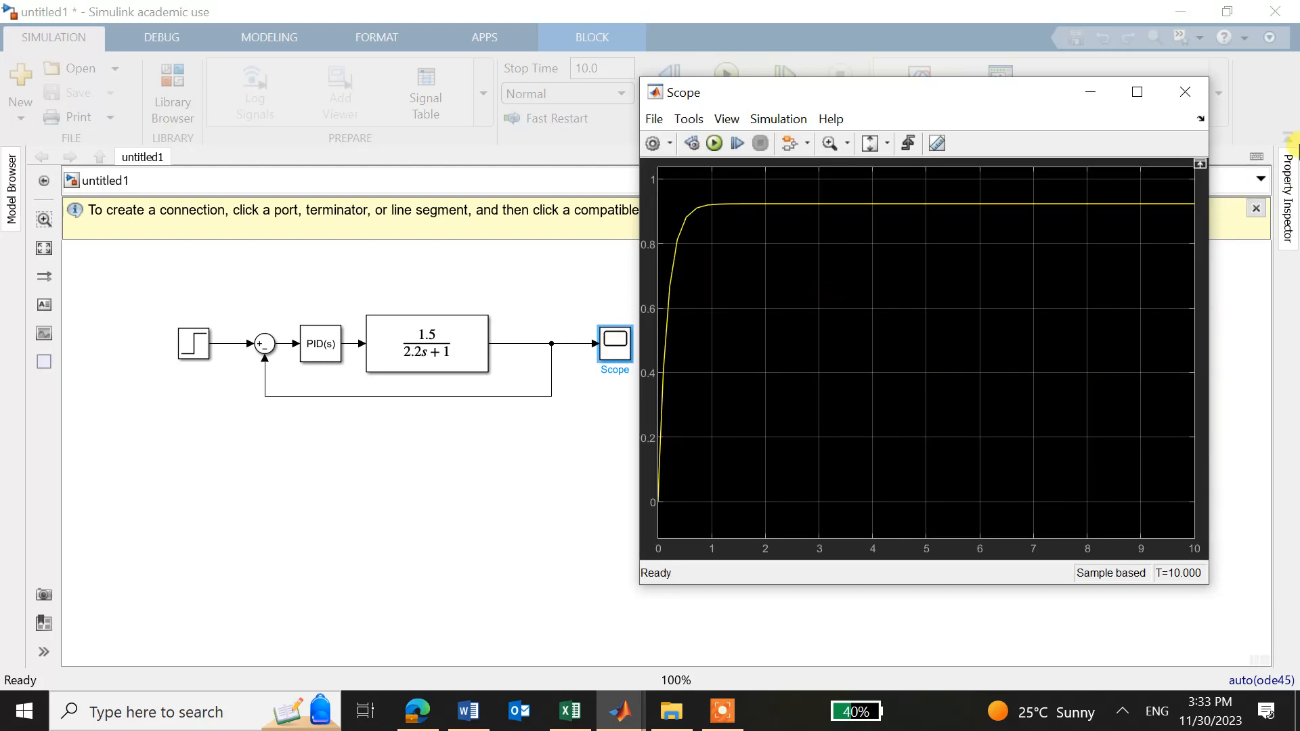
{"action": "left_click", "coordinate": [1181, 101]}
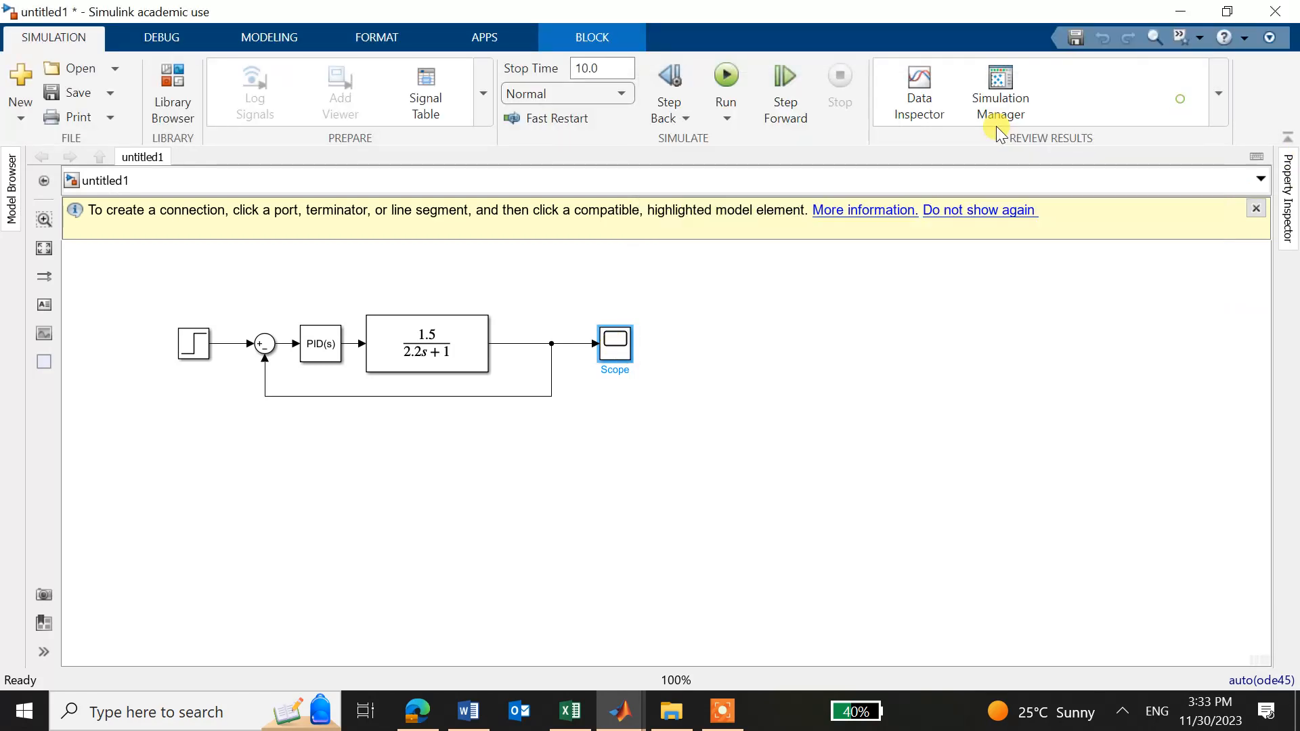
Set the PID Controller's proportional gain to 13, apply the parameters and close them
{"action": "left_click", "coordinate": [326, 354]}
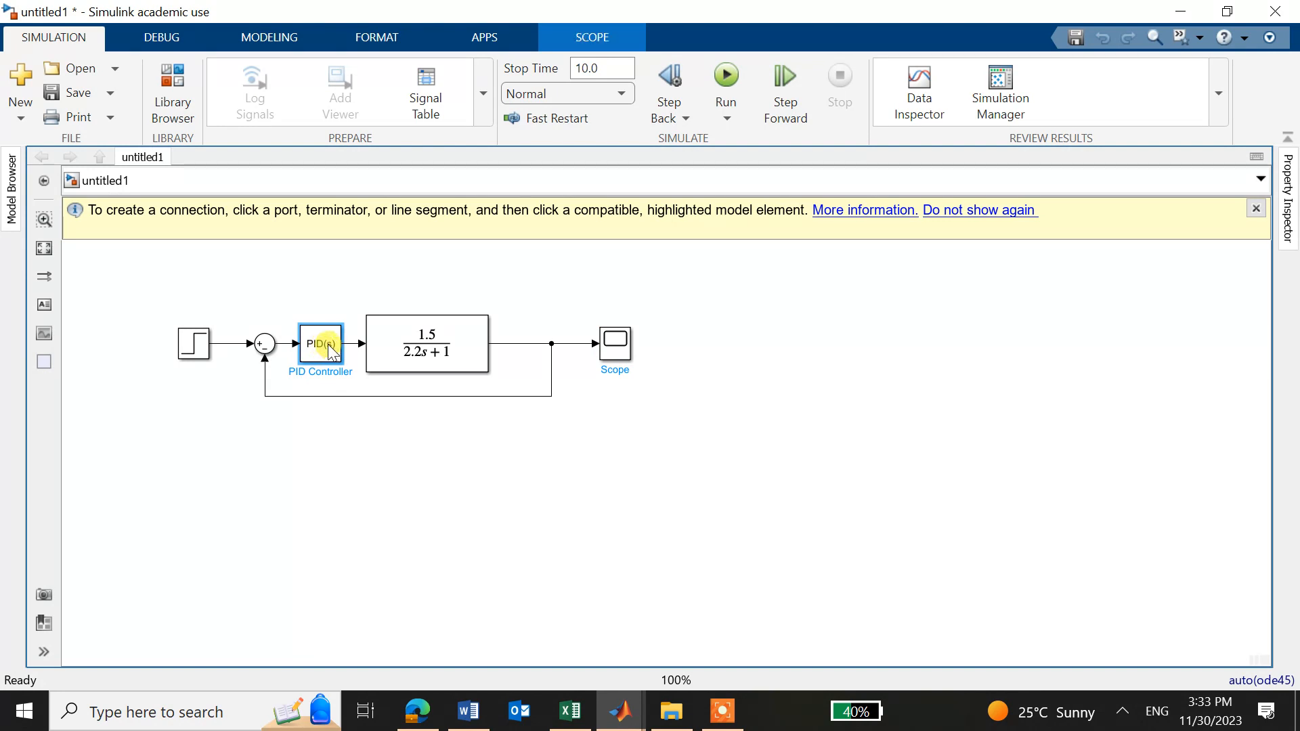
{"action": "double_click", "coordinate": [327, 344]}
{"action": "double_click", "coordinate": [494, 491]}
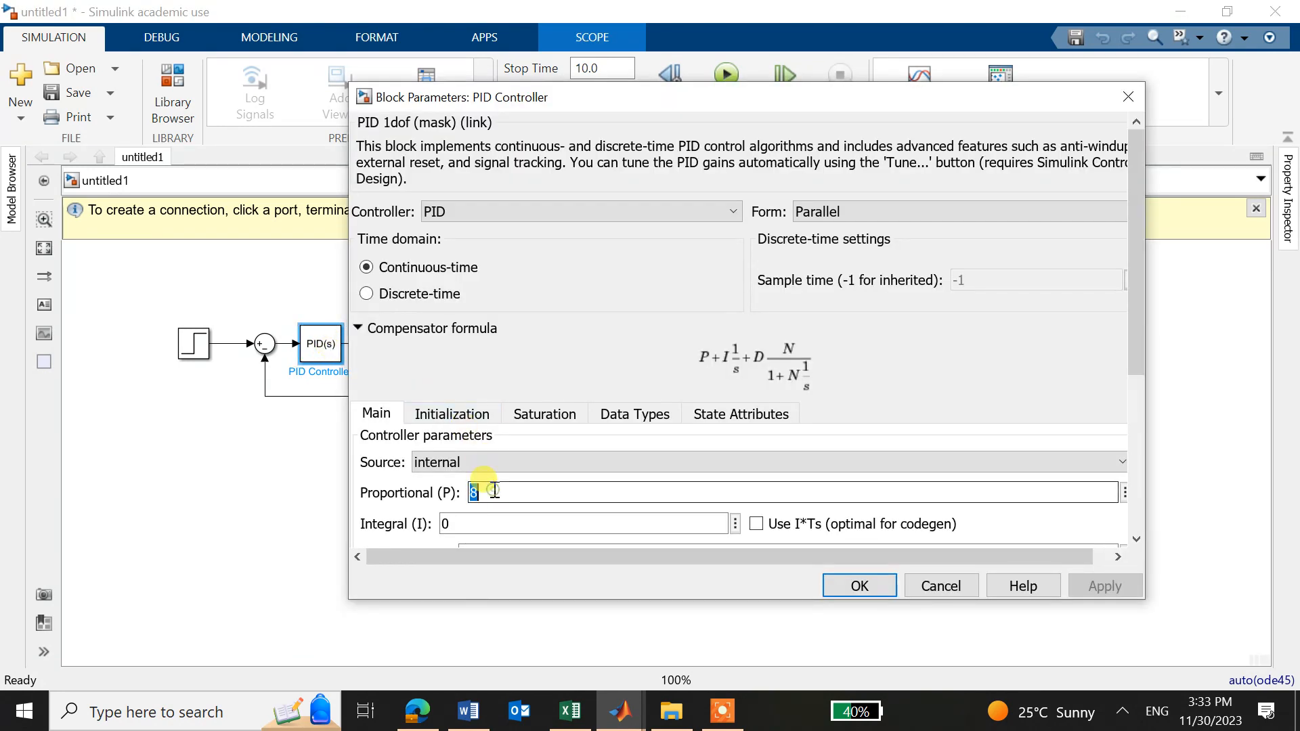
{"action": "type", "text": "1"}
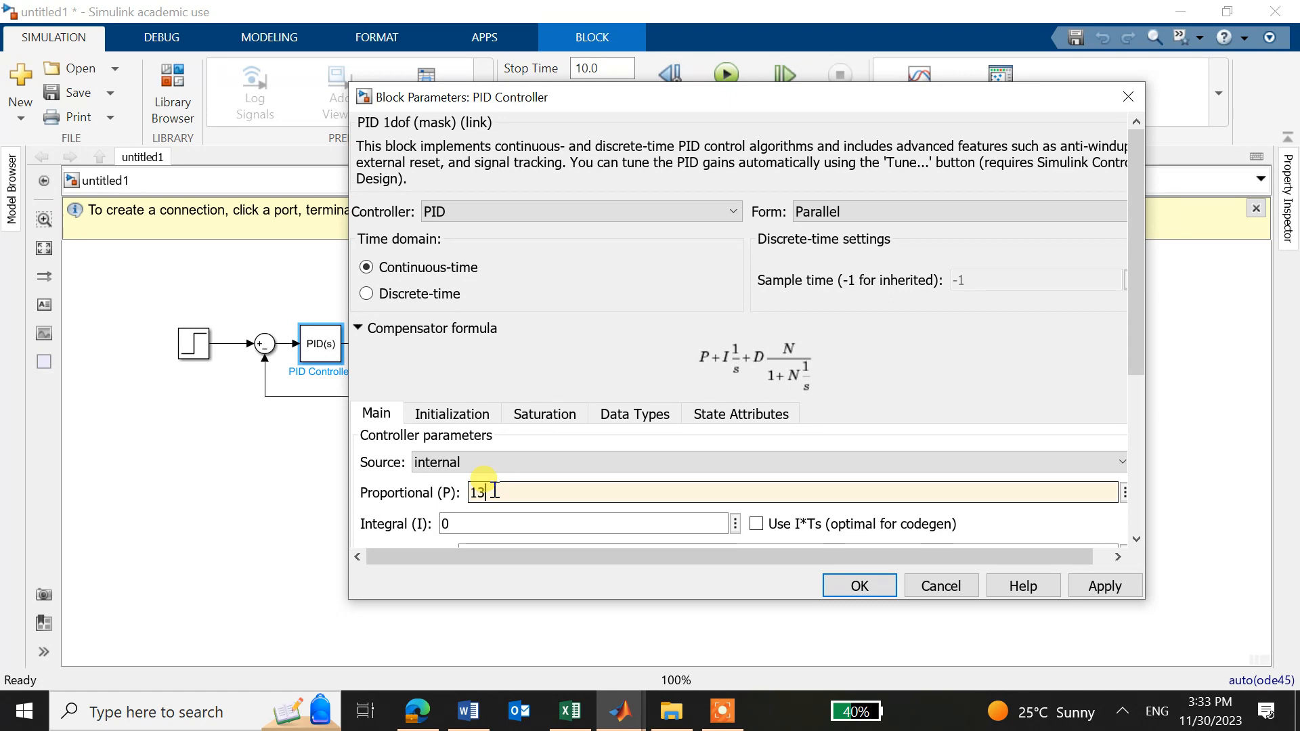
{"action": "type", "text": "3"}
{"action": "left_click", "coordinate": [1099, 589]}
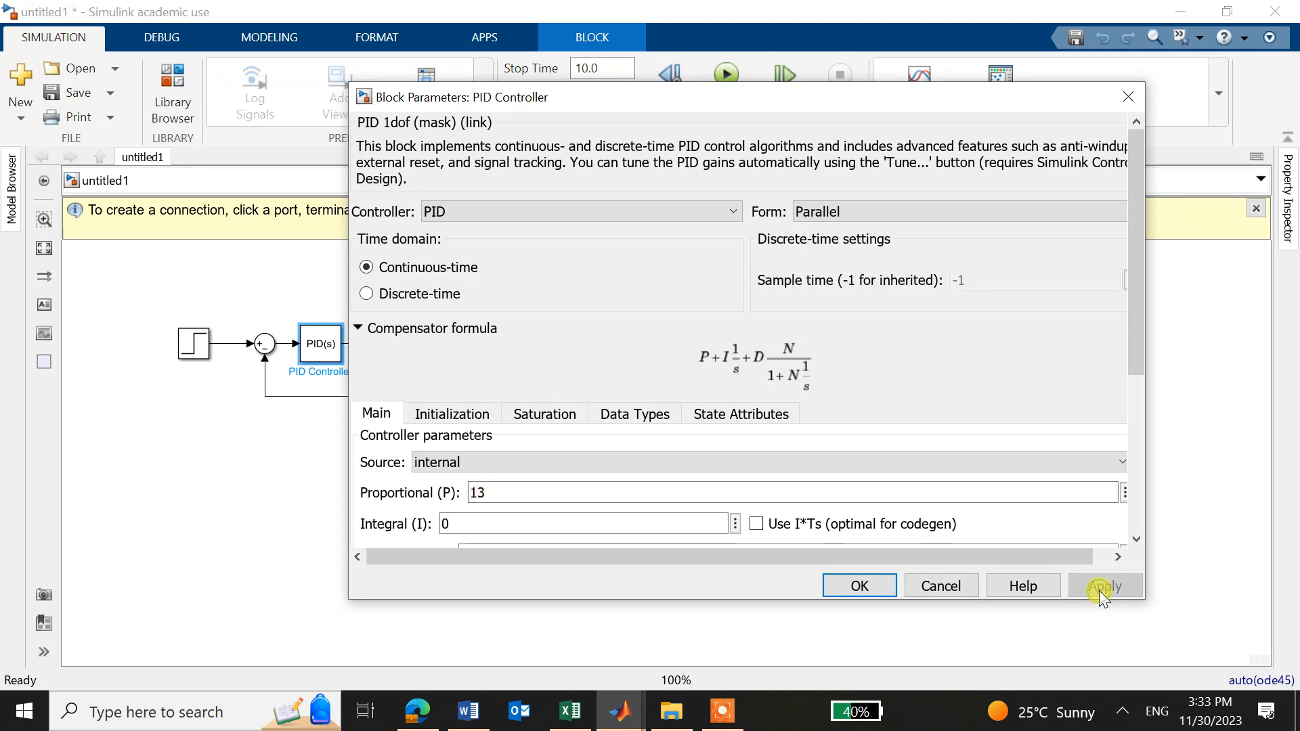
{"action": "left_click", "coordinate": [856, 587]}
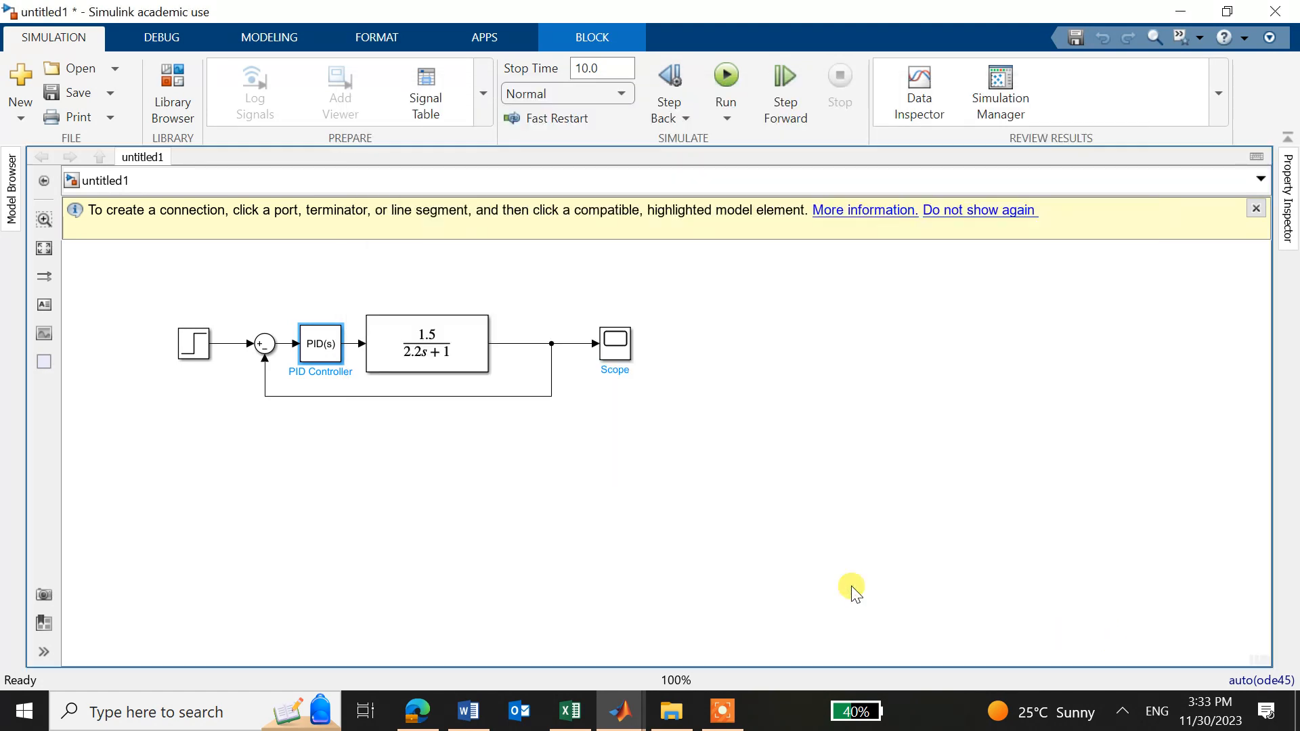
Run the simulation with proportional gain 13, examine the step response in Scope and close the plot
{"action": "left_click", "coordinate": [726, 81]}
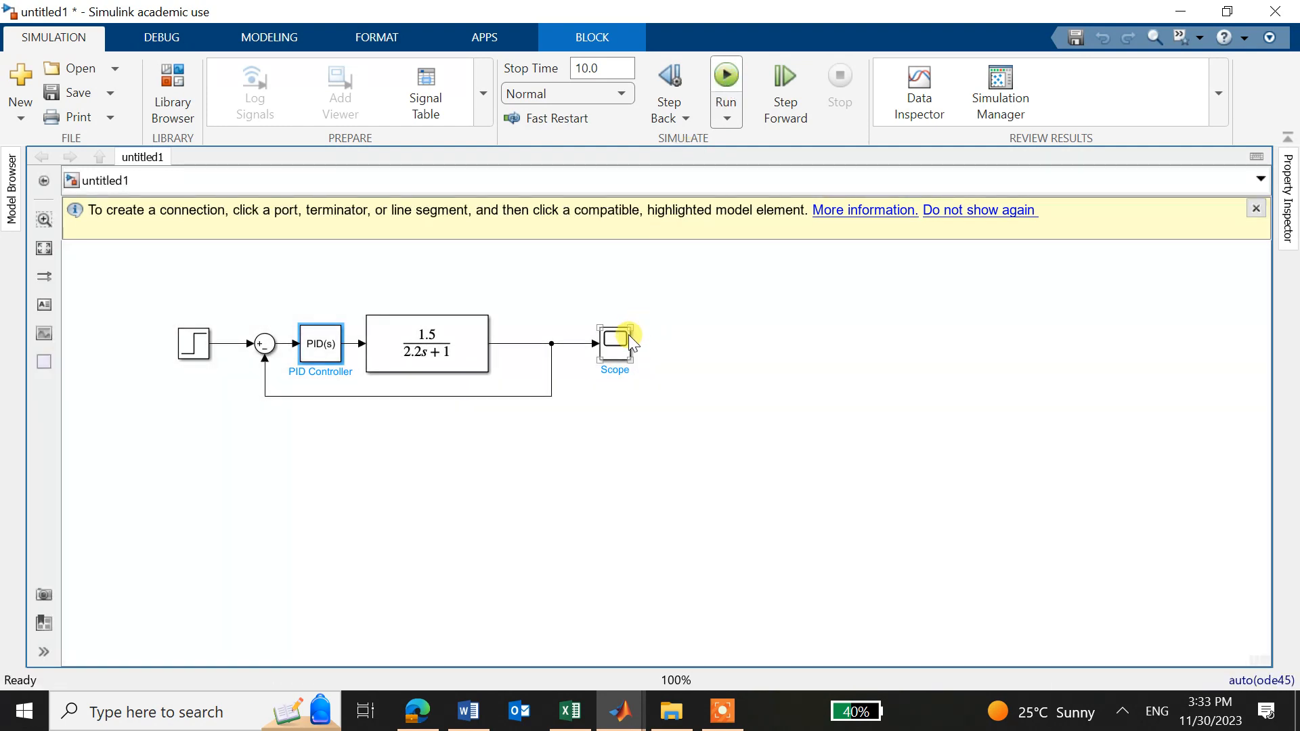
{"action": "double_click", "coordinate": [628, 334]}
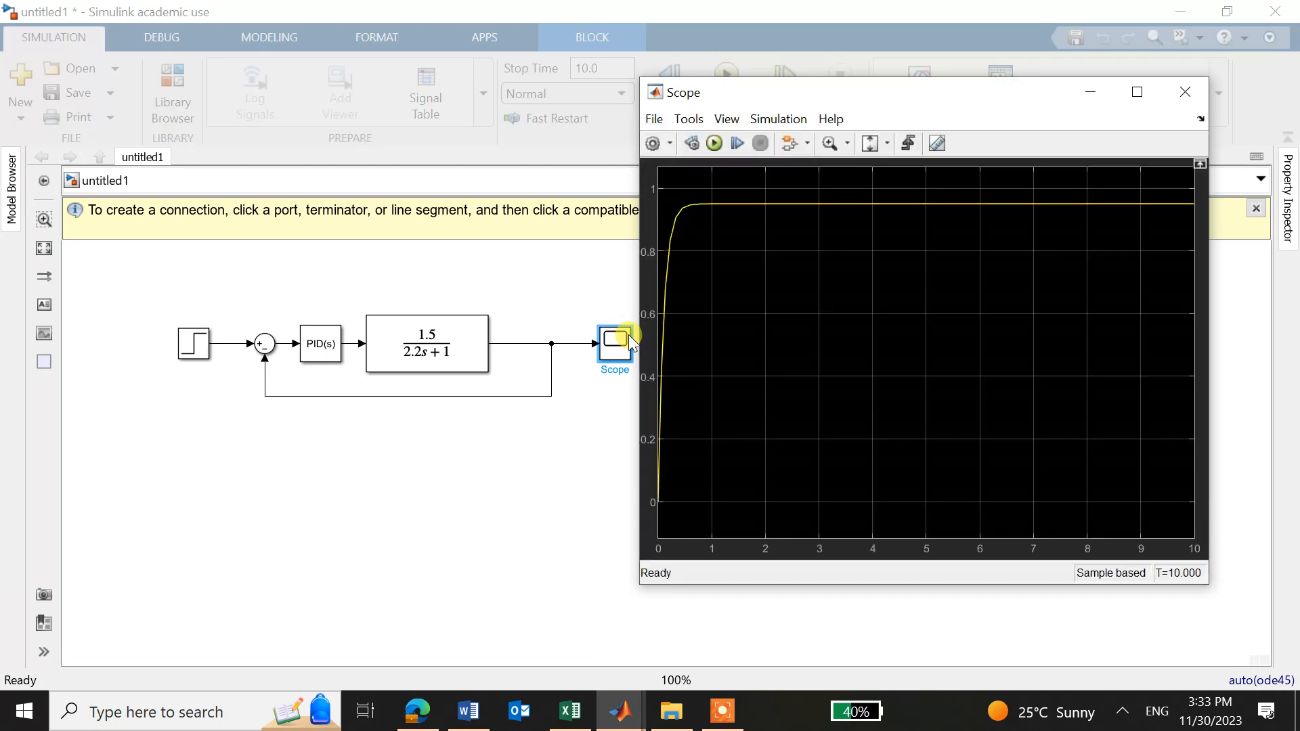
{"action": "left_click", "coordinate": [1183, 93]}
{"action": "mouse_move", "coordinate": [723, 711]}
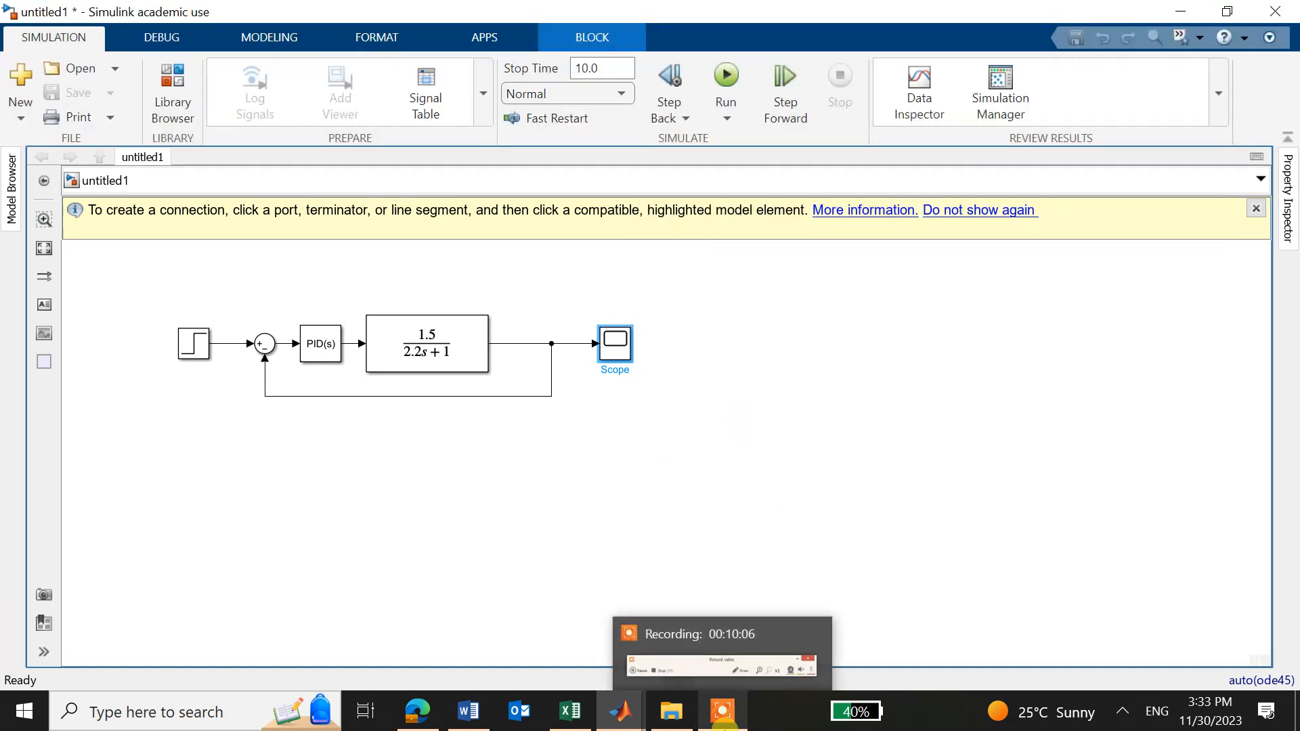
{"action": "left_click", "coordinate": [712, 672]}
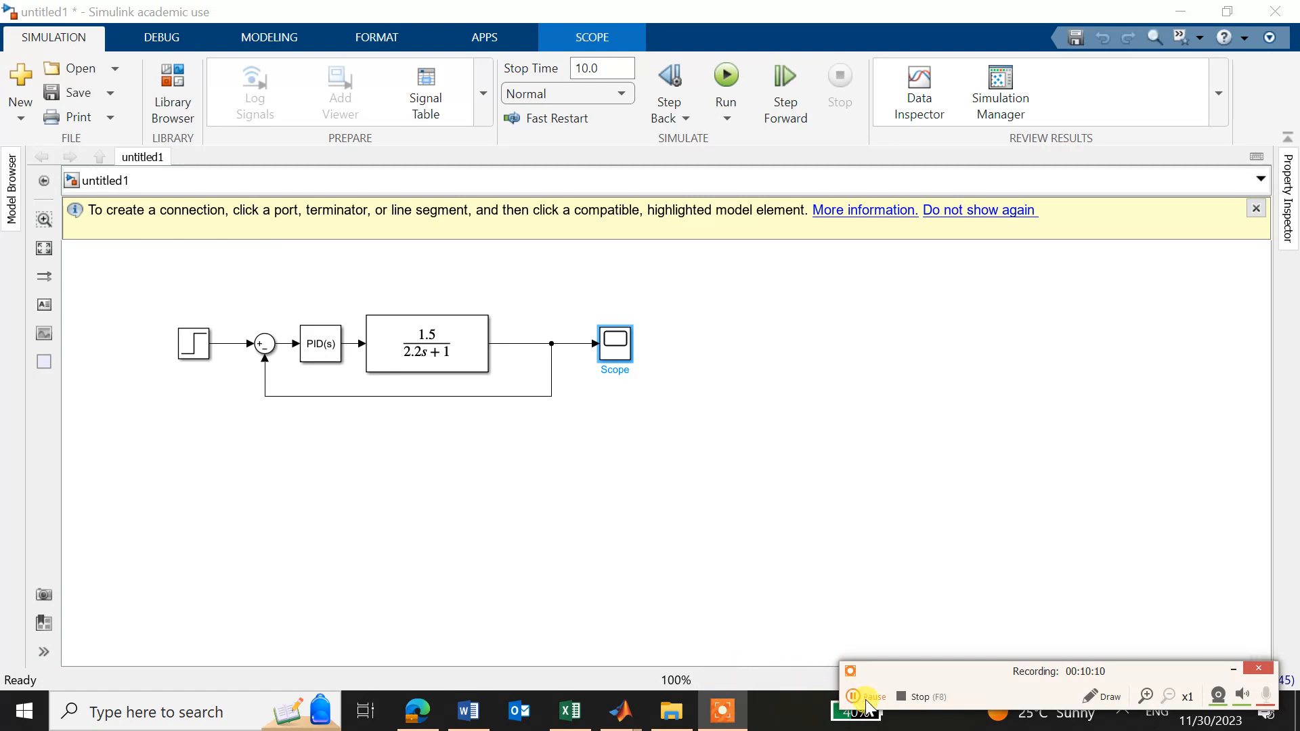
{"action": "left_click", "coordinate": [868, 706]}
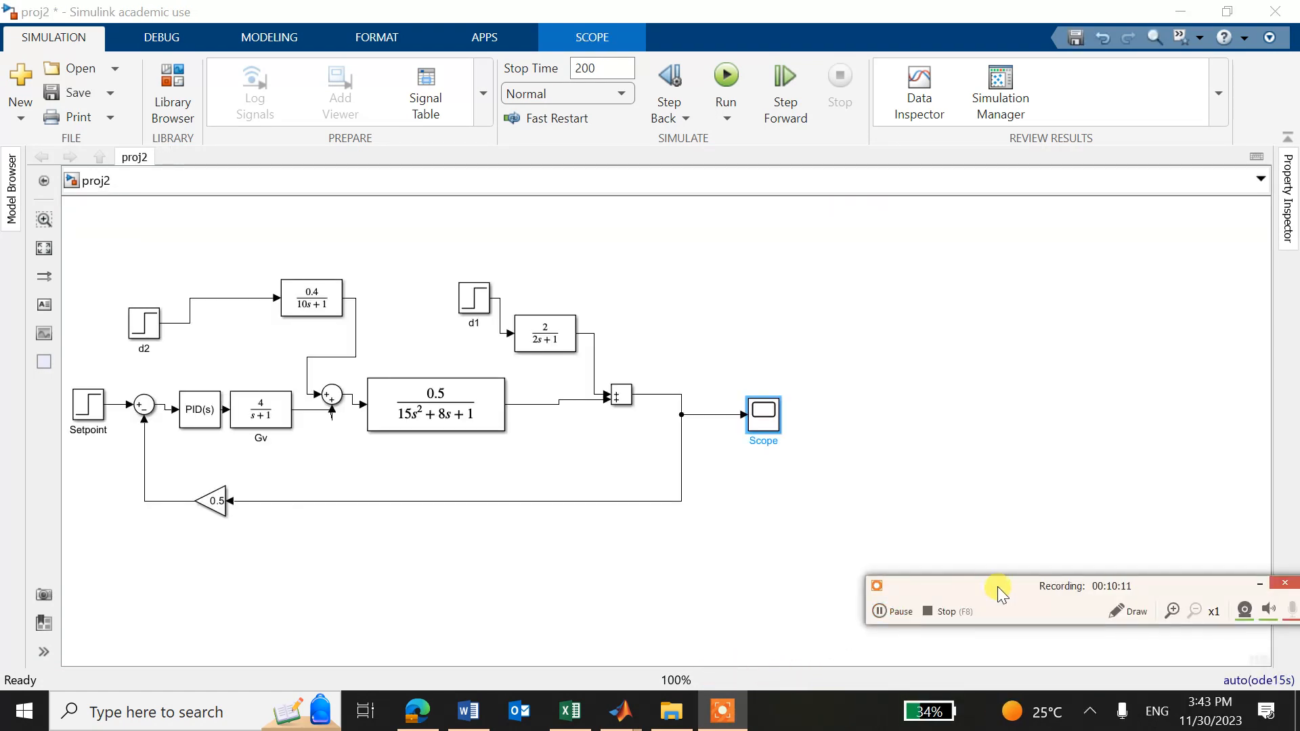
{"action": "left_click_drag", "start_coordinate": [997, 586], "coordinate": [1083, 688]}
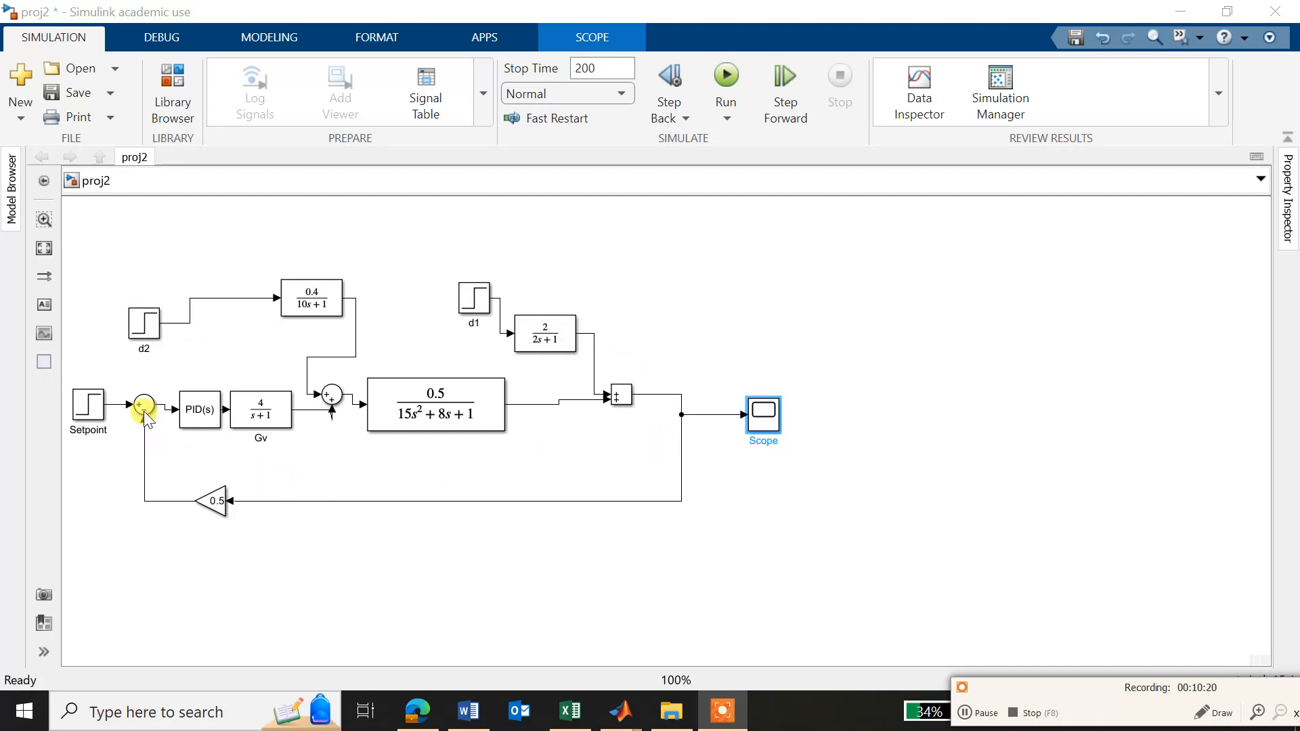
{"action": "left_click", "coordinate": [413, 408]}
Open the proj2 model's PID Controller parameters and clear the integral gain expression
{"action": "left_click", "coordinate": [199, 410]}
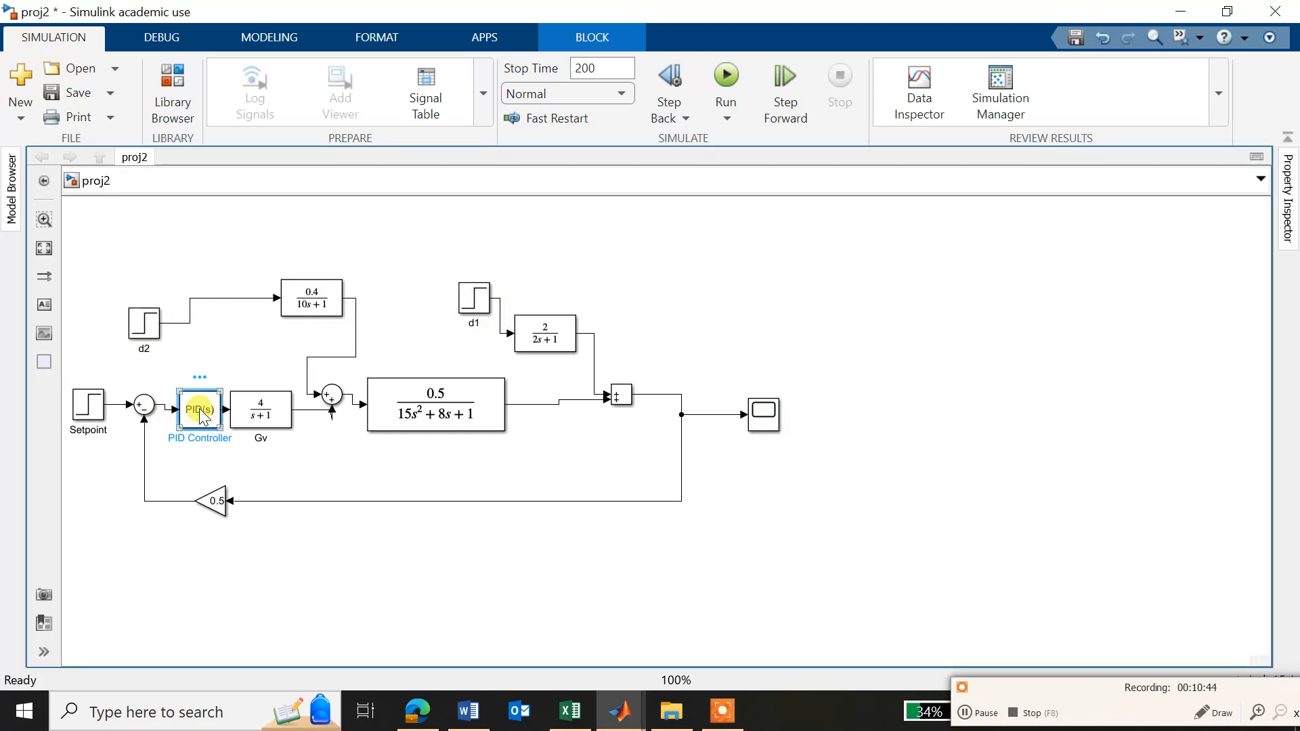
{"action": "double_click", "coordinate": [201, 414]}
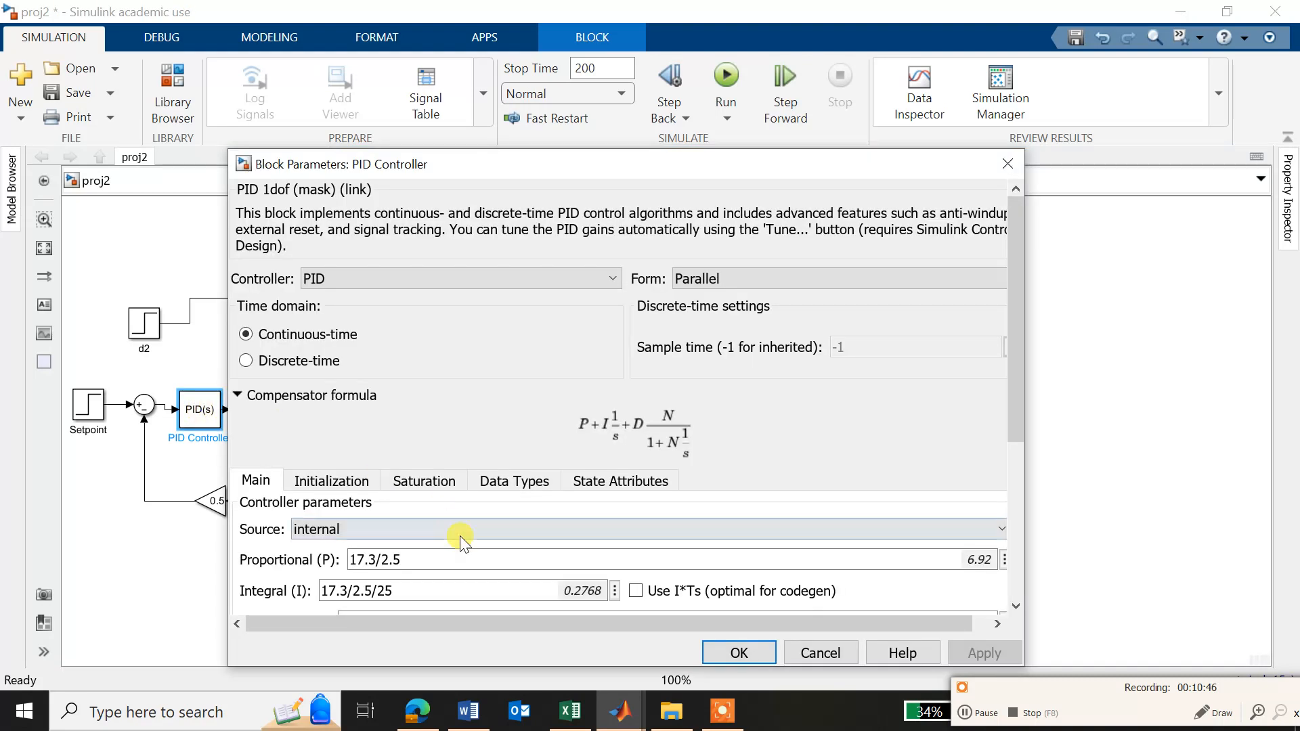
{"action": "double_click", "coordinate": [450, 591]}
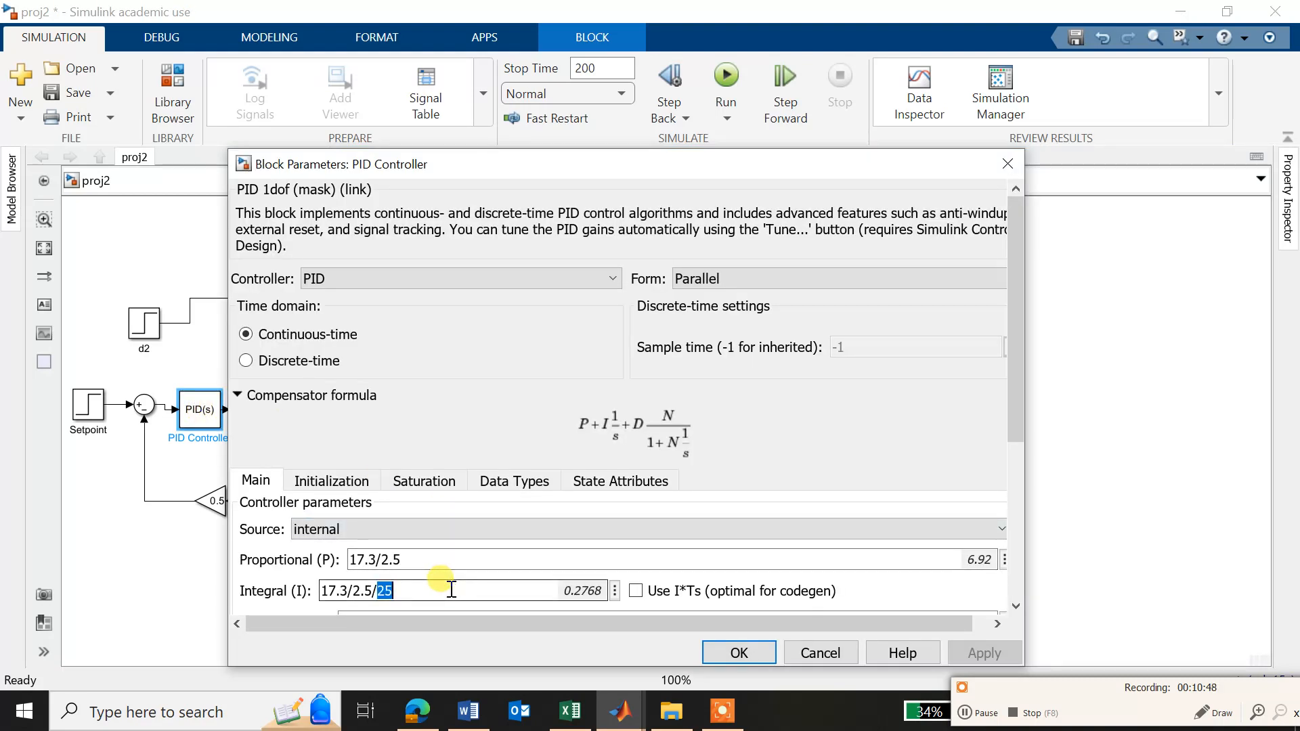
{"action": "key", "text": "BackSpace"}
{"action": "key", "text": "BackSpace"}
{"action": "key", "text": "BackSpace"}
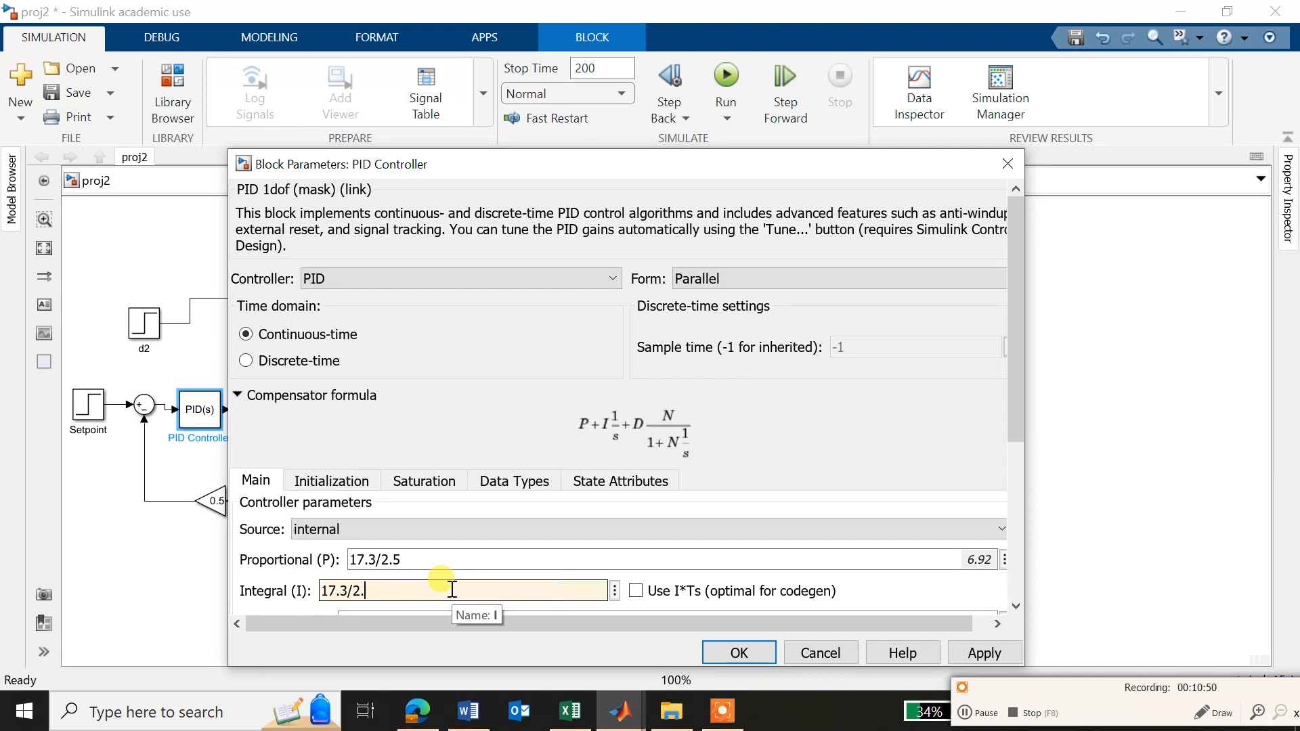
Set the PID Controller's proportional gain to 10 and try to apply the parameters with the integral gain empty
{"action": "double_click", "coordinate": [417, 555]}
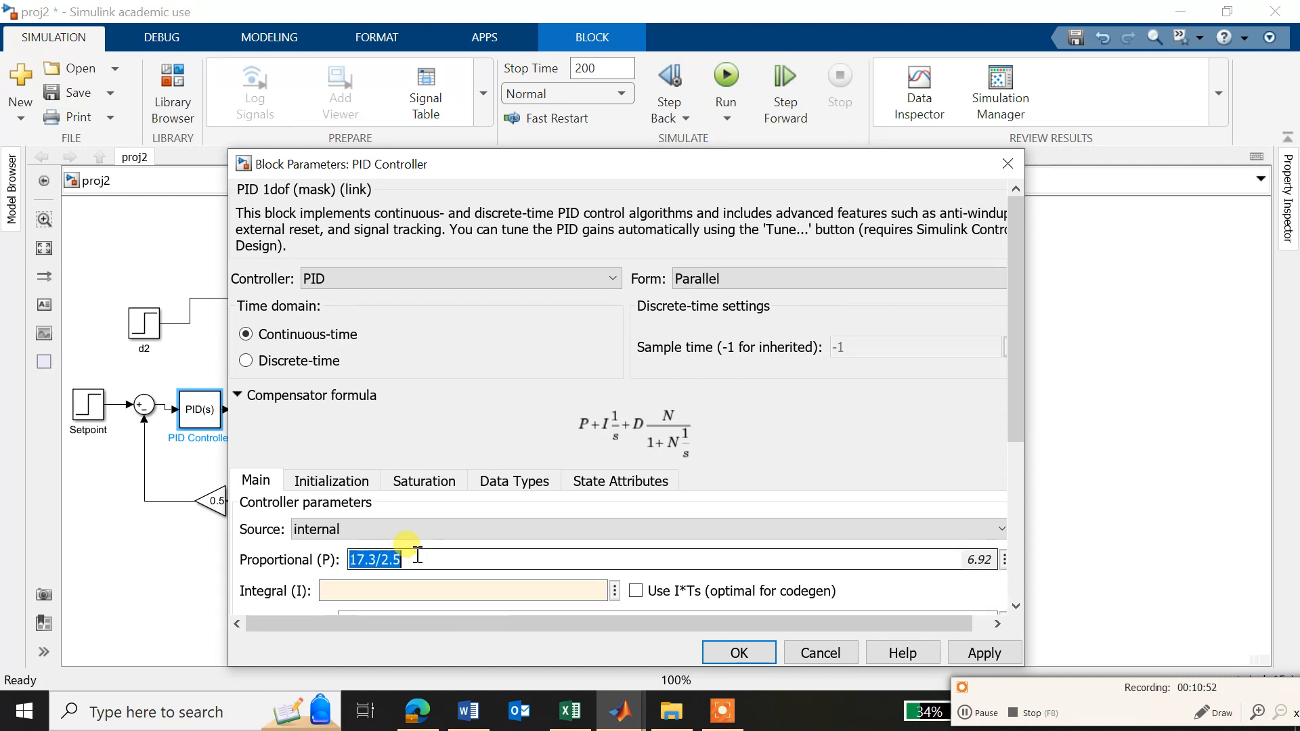
{"action": "triple_click", "coordinate": [417, 555]}
{"action": "type", "text": "10"}
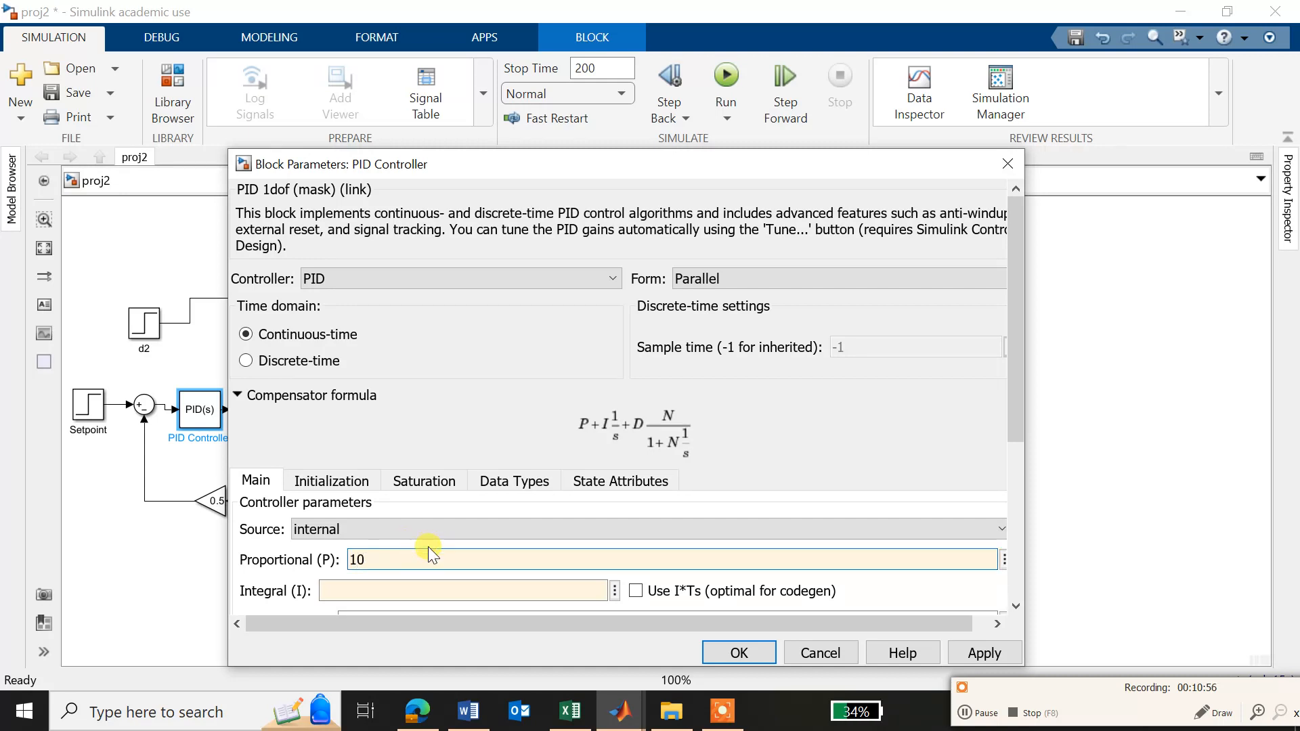
{"action": "left_click", "coordinate": [985, 656]}
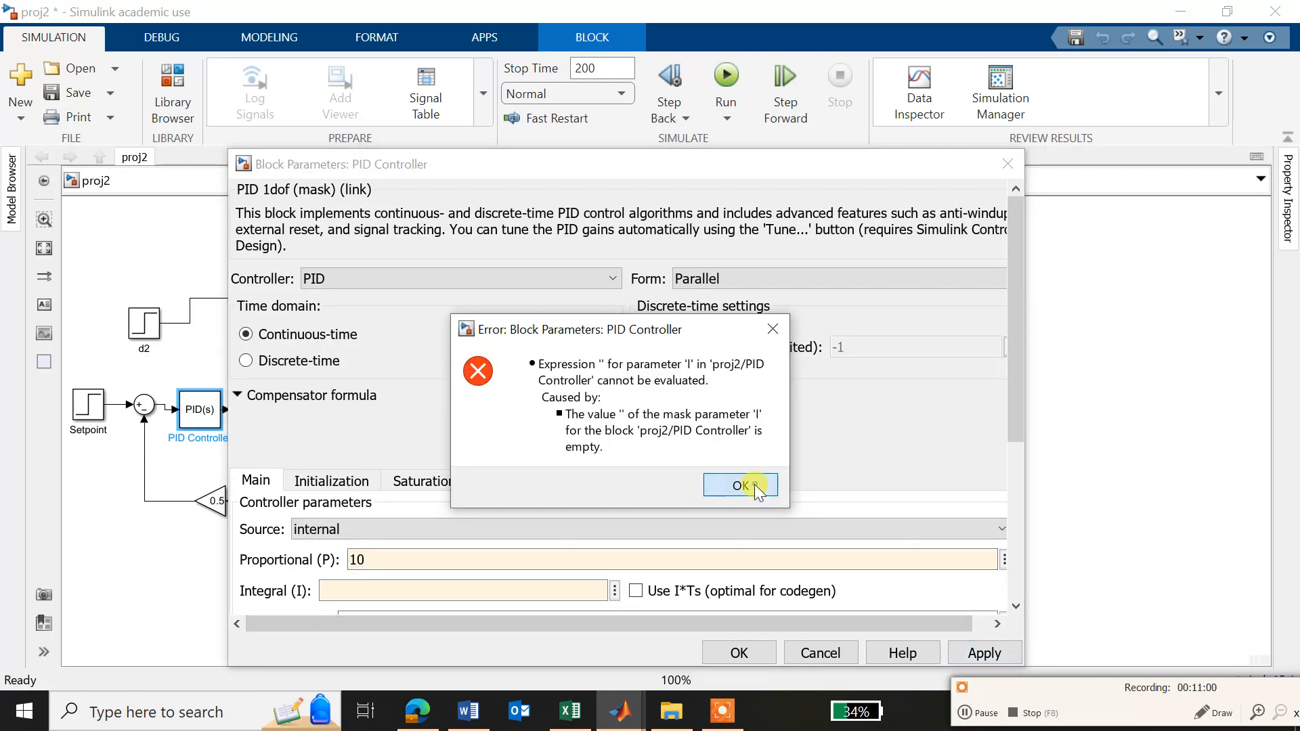
{"action": "left_click", "coordinate": [754, 485]}
Fill in the PID Controller's empty integral gain, then apply and close the parameters
{"action": "left_click", "coordinate": [453, 591]}
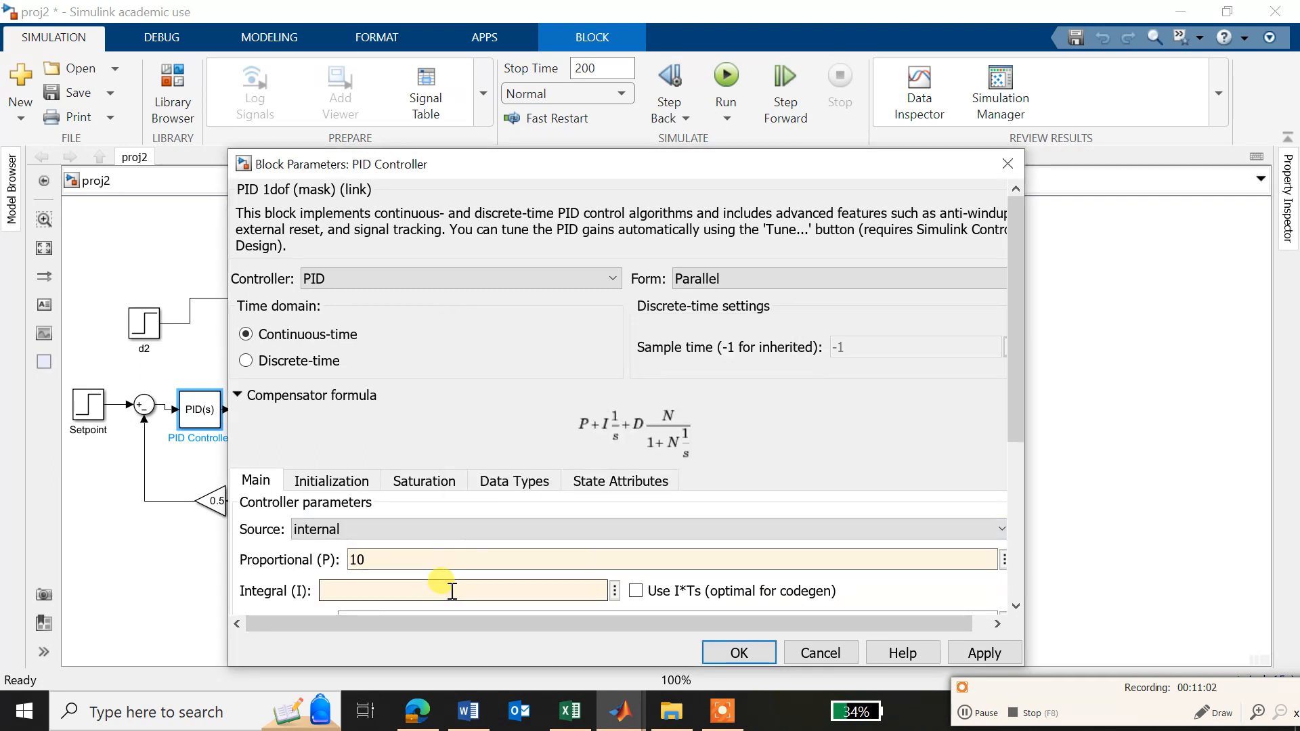
{"action": "left_click", "coordinate": [984, 652]}
{"action": "left_click", "coordinate": [753, 652]}
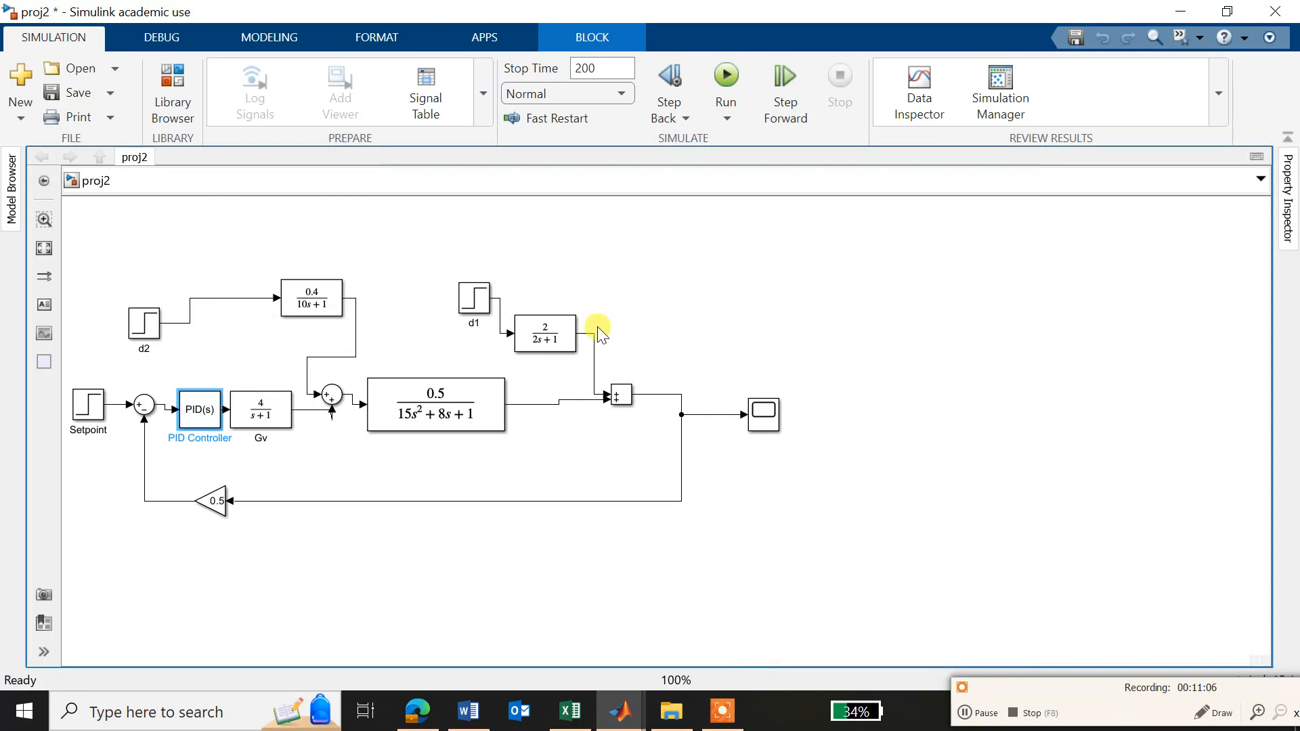
Run the proj2 simulation with proportional gain 10, examine the response in Scope and close the plot
{"action": "left_click", "coordinate": [727, 75]}
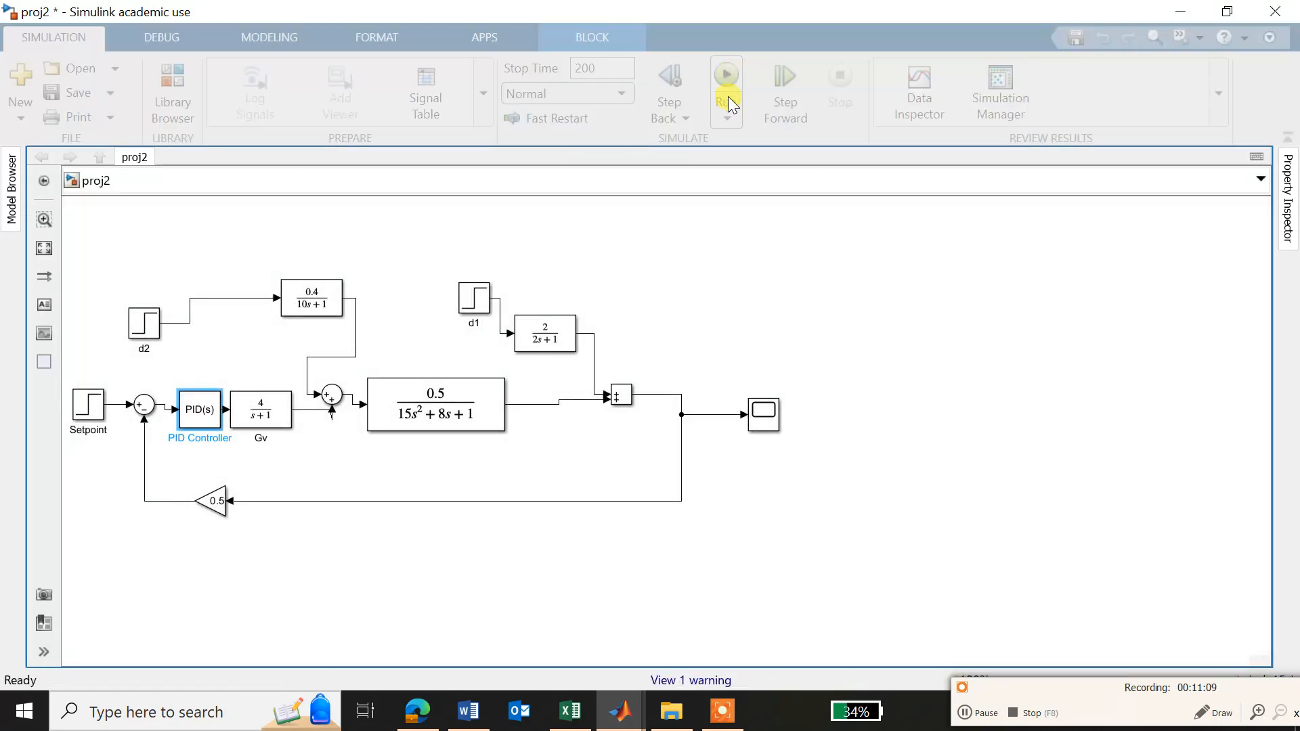
{"action": "double_click", "coordinate": [762, 405]}
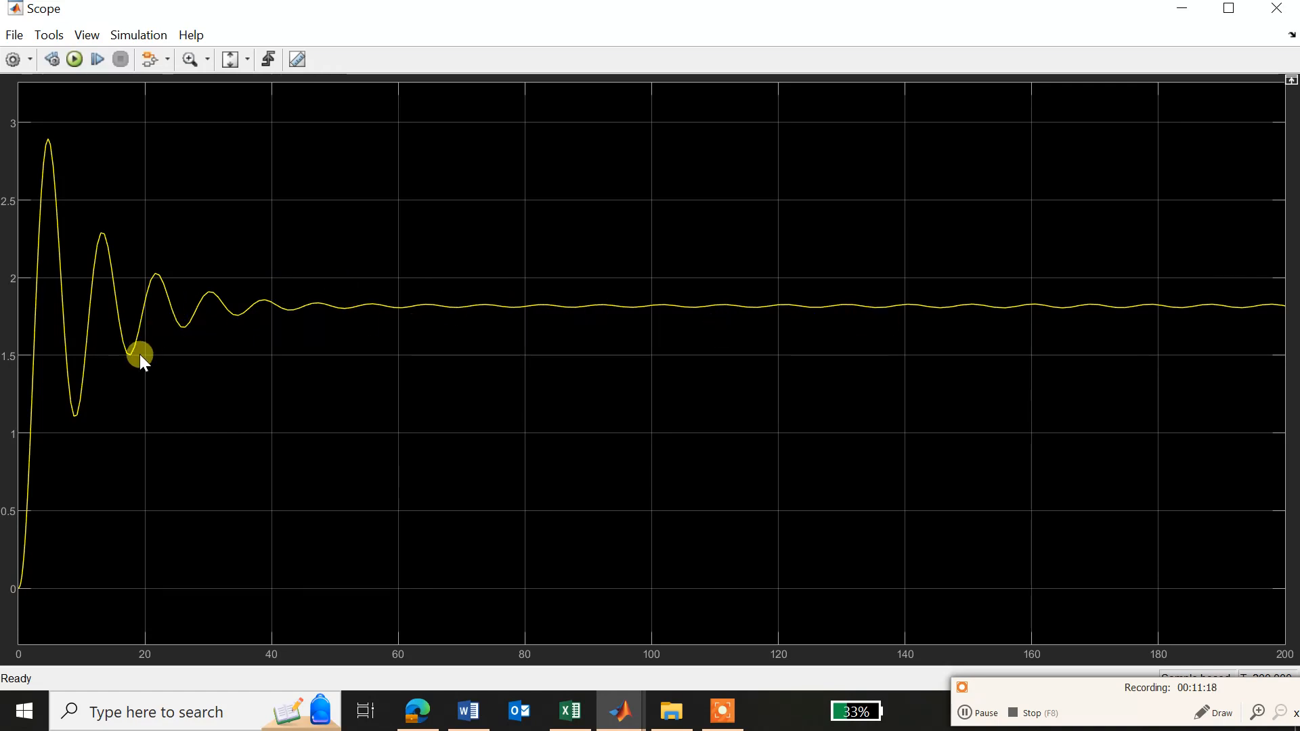
{"action": "left_click", "coordinate": [1276, 8]}
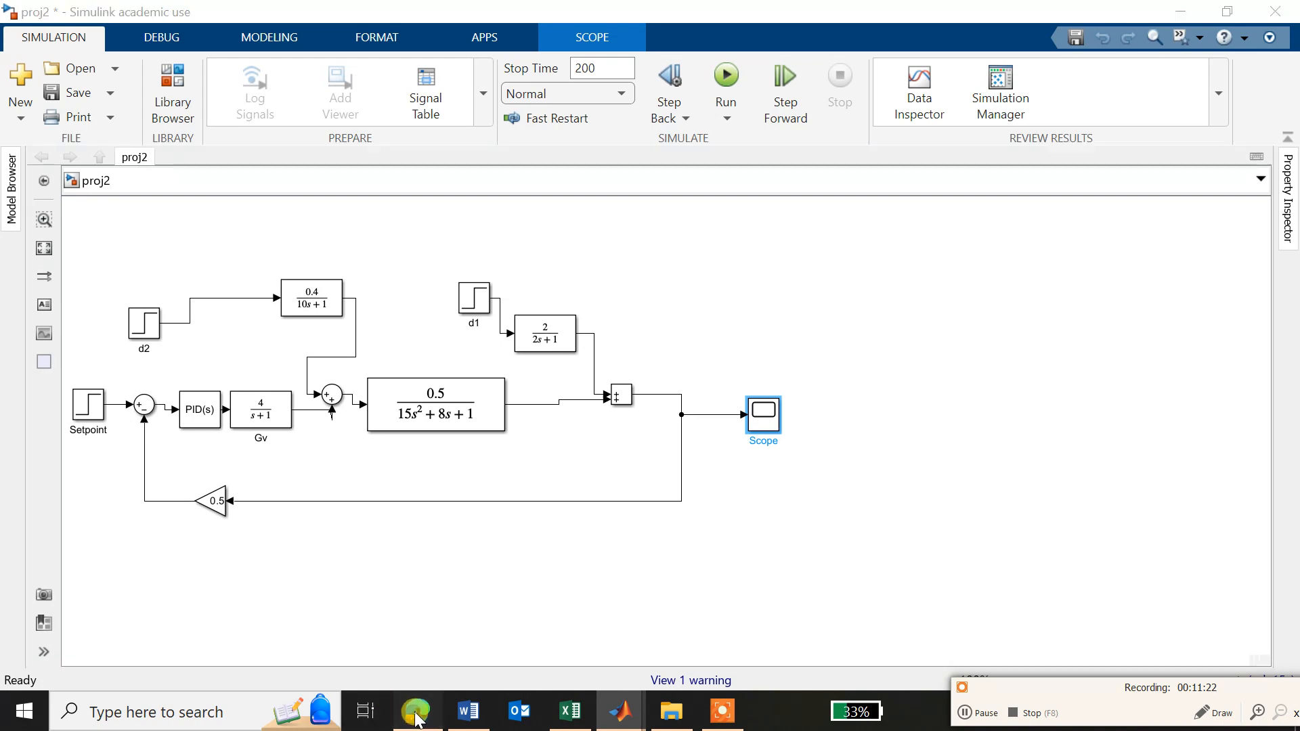
Switch to Document16.pdf in Edge and draw a vertical and a horizontal axis on a blank area of page 4
{"action": "left_click", "coordinate": [417, 711]}
{"action": "scroll", "coordinate": [711, 553], "scroll_direction": "down", "scroll_amount": 5}
{"action": "scroll", "coordinate": [711, 554], "scroll_direction": "down", "scroll_amount": 10}
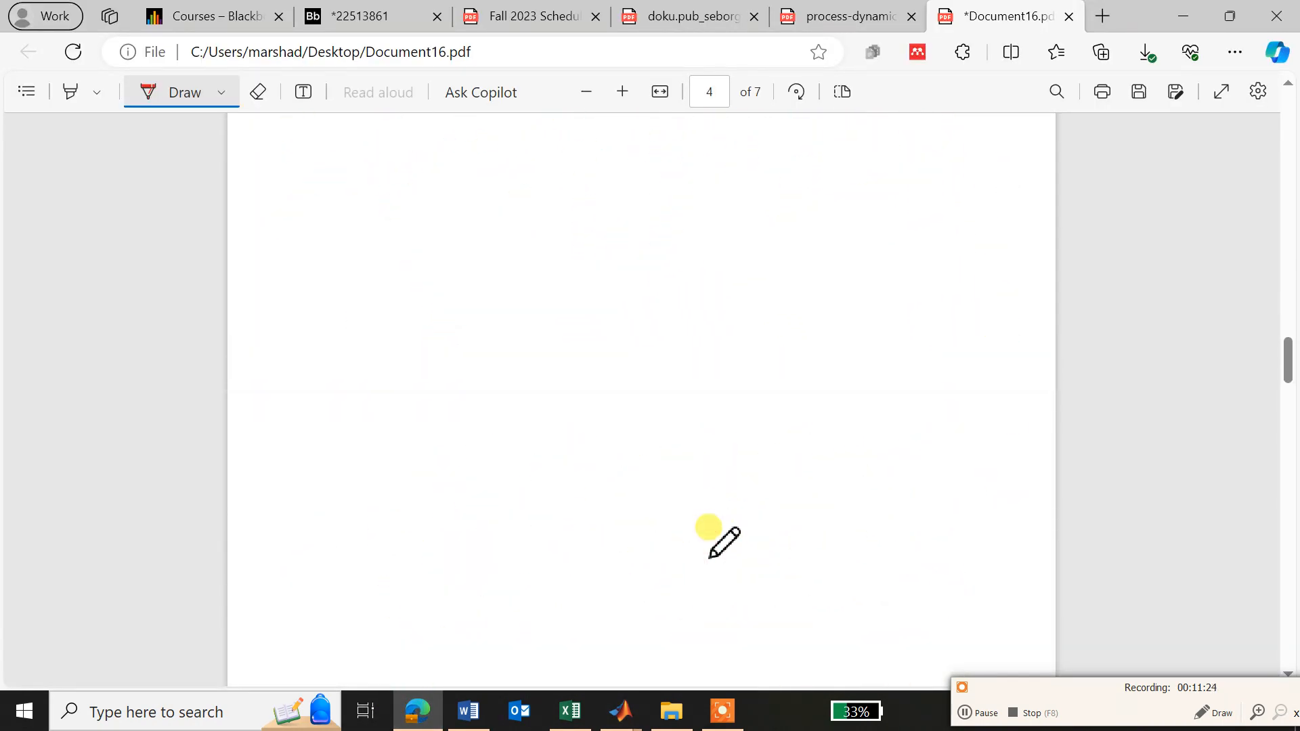
{"action": "left_click_drag", "start_coordinate": [489, 250], "coordinate": [517, 551]}
{"action": "left_click_drag", "start_coordinate": [413, 427], "coordinate": [816, 402]}
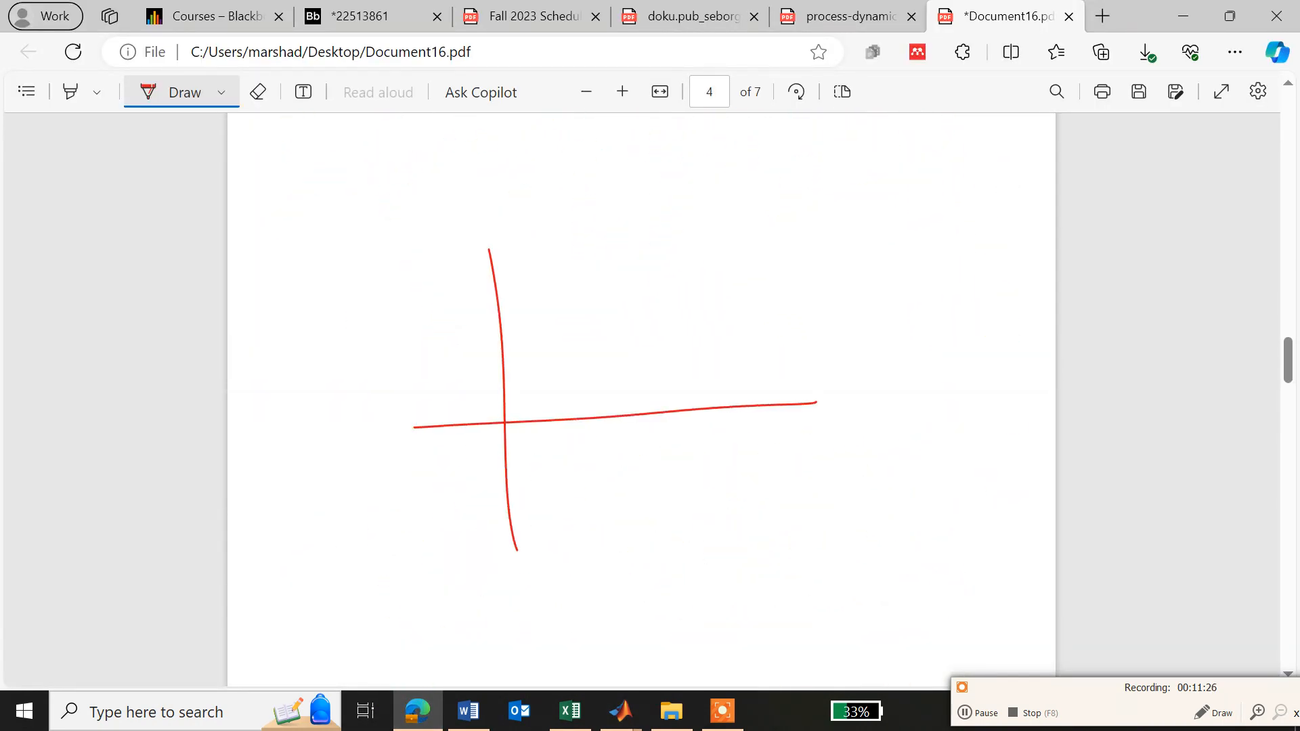
Sketch a sustained oscillation on the axes, with one line along its peaks and one along its troughs
{"action": "mouse_move", "coordinate": [512, 424]}
{"action": "left_mouse_down"}
{"action": "mouse_move", "coordinate": [532, 350]}
{"action": "mouse_move", "coordinate": [614, 391]}
{"action": "mouse_move", "coordinate": [740, 406]}
{"action": "mouse_move", "coordinate": [826, 327]}
{"action": "mouse_move", "coordinate": [886, 451]}
{"action": "mouse_move", "coordinate": [951, 382]}
{"action": "left_mouse_up"}
{"action": "left_click_drag", "start_coordinate": [531, 339], "coordinate": [875, 304]}
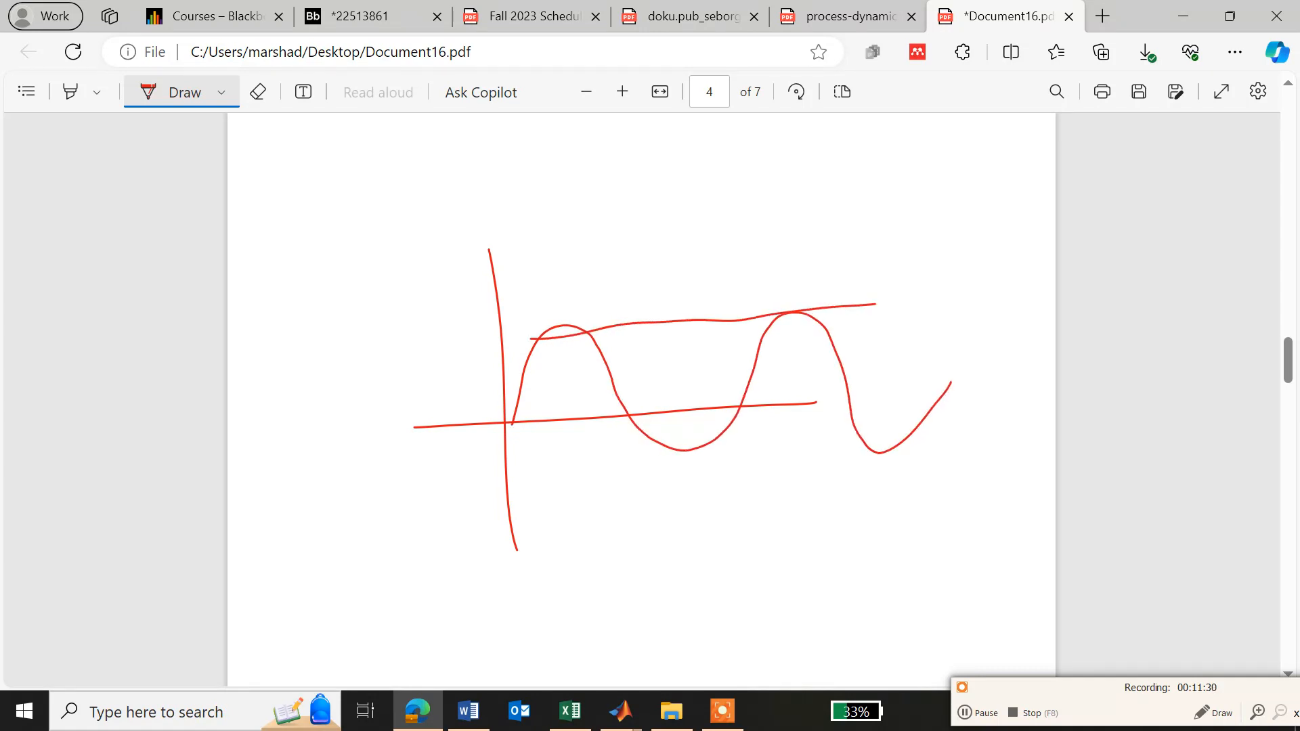
{"action": "mouse_move", "coordinate": [506, 465]}
{"action": "left_mouse_down"}
{"action": "mouse_move", "coordinate": [581, 450]}
{"action": "mouse_move", "coordinate": [912, 440]}
{"action": "left_mouse_up"}
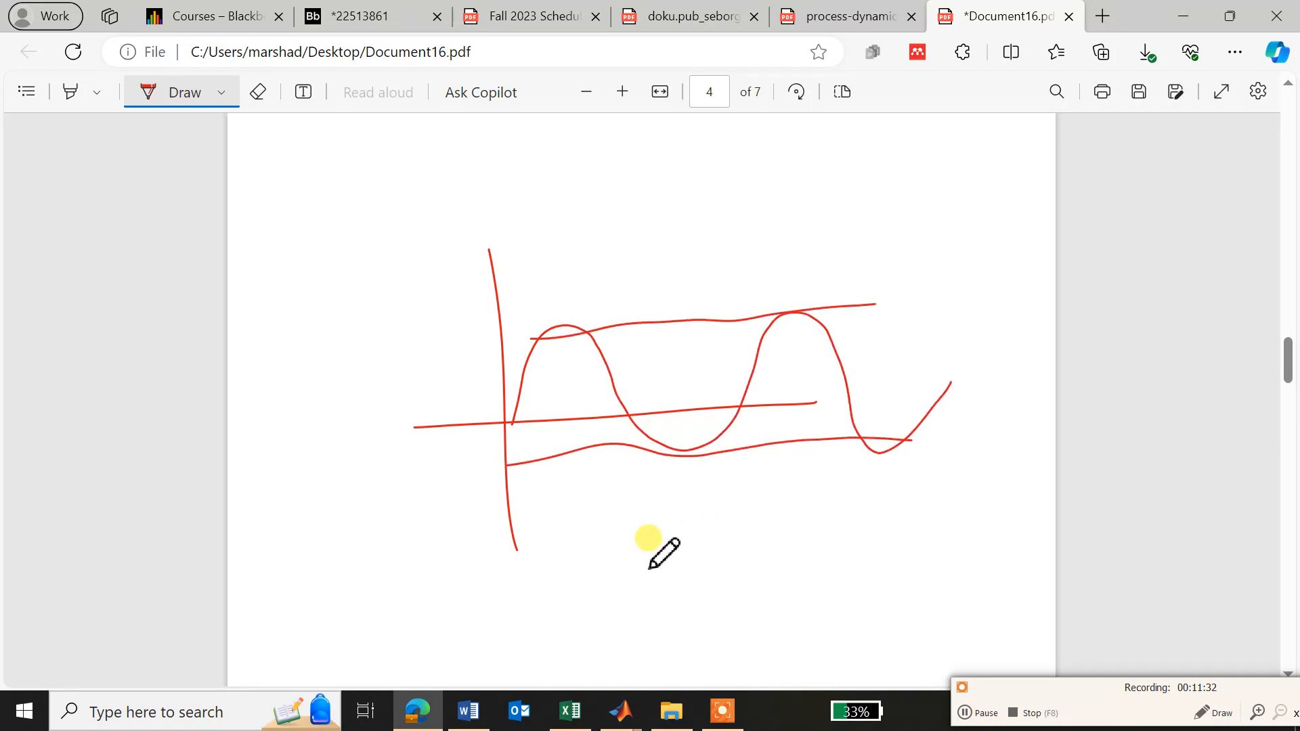
Switch from the PDF to the proj2 model in Simulink
{"action": "left_click", "coordinate": [639, 705]}
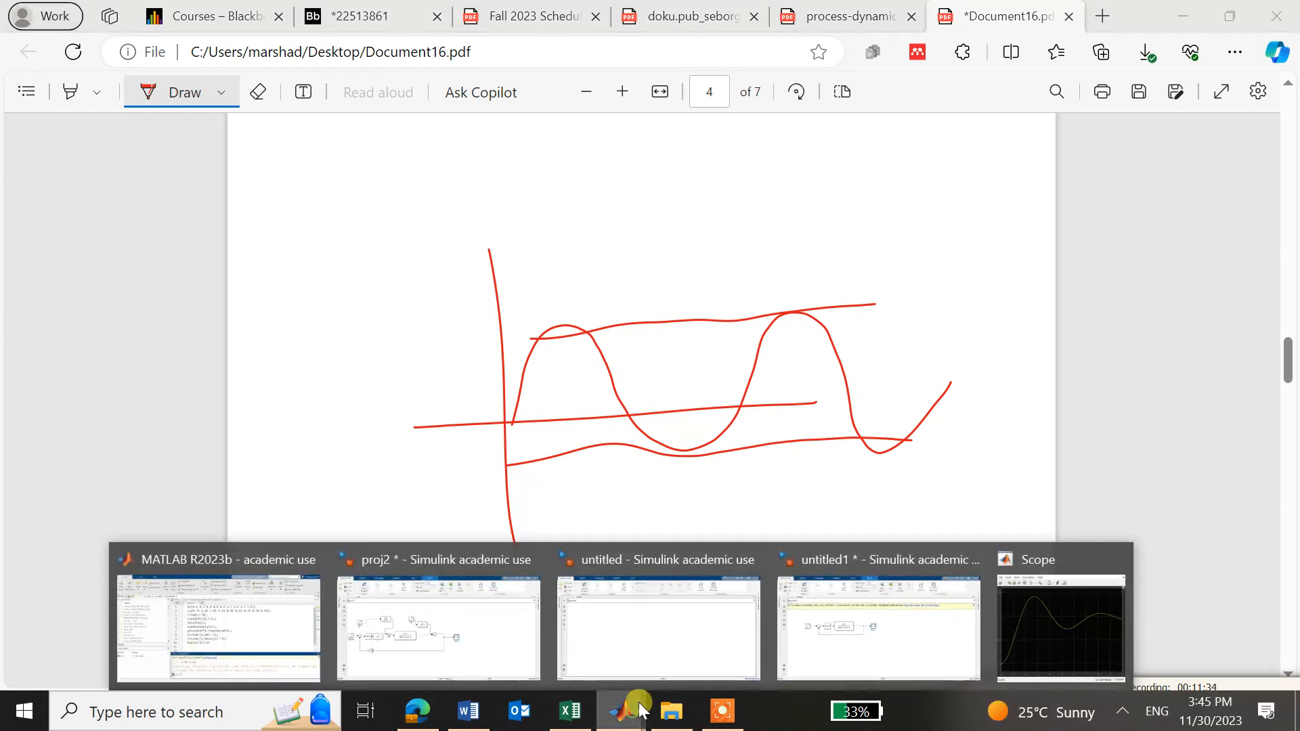
{"action": "left_click", "coordinate": [812, 660]}
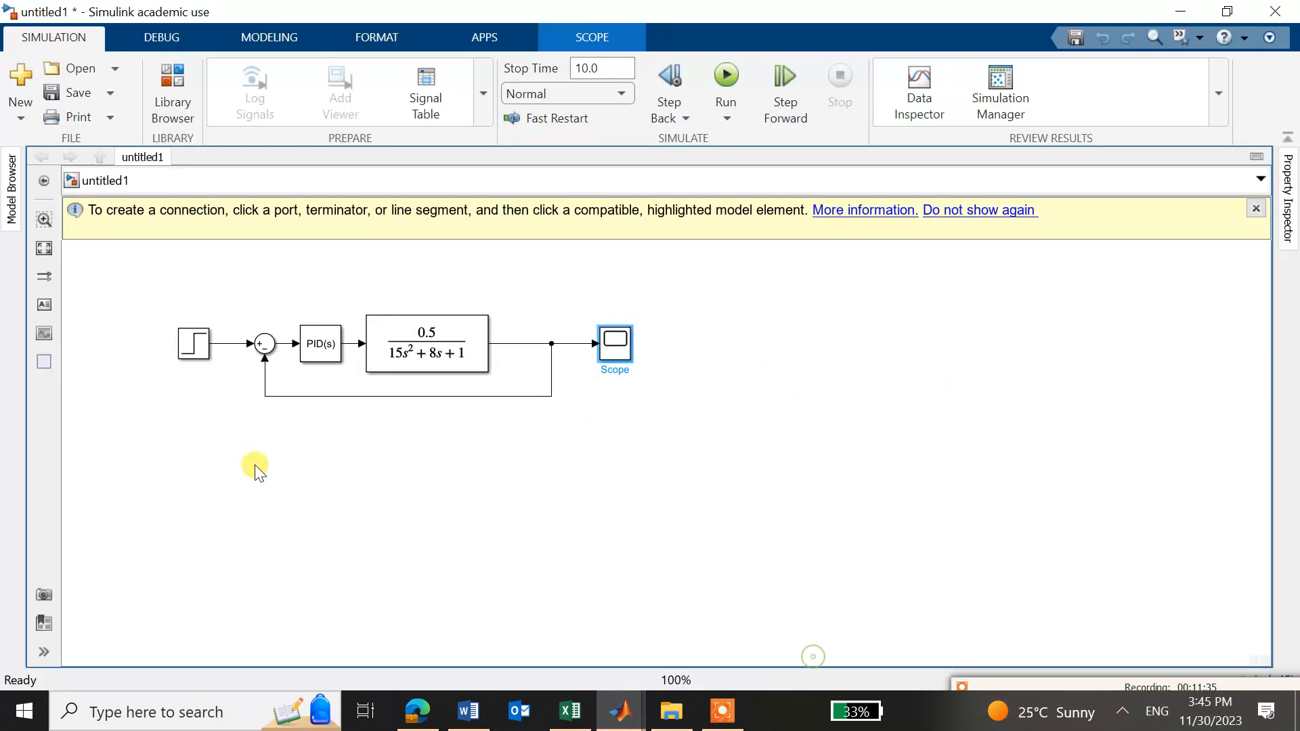
{"action": "left_click", "coordinate": [613, 719]}
{"action": "left_click", "coordinate": [468, 642]}
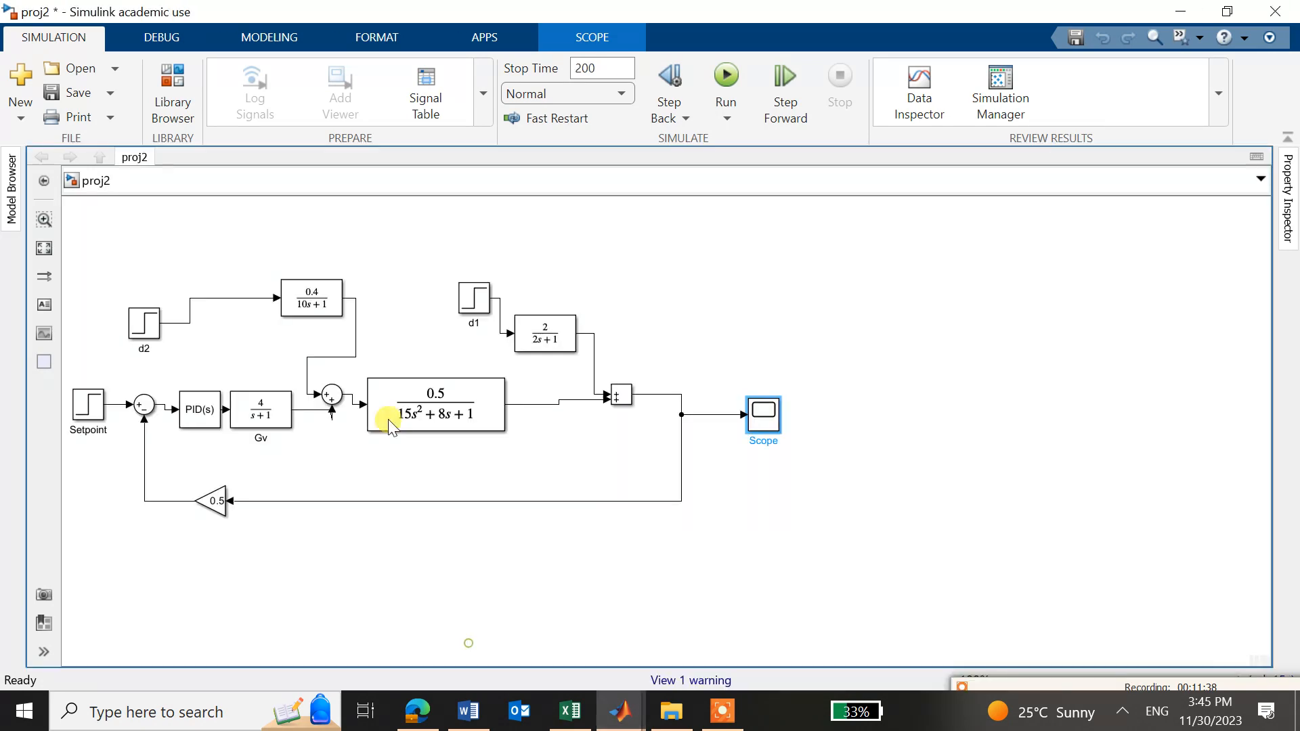
Set the PID Controller's proportional gain to 16, then apply and close the parameters
{"action": "left_click", "coordinate": [203, 419]}
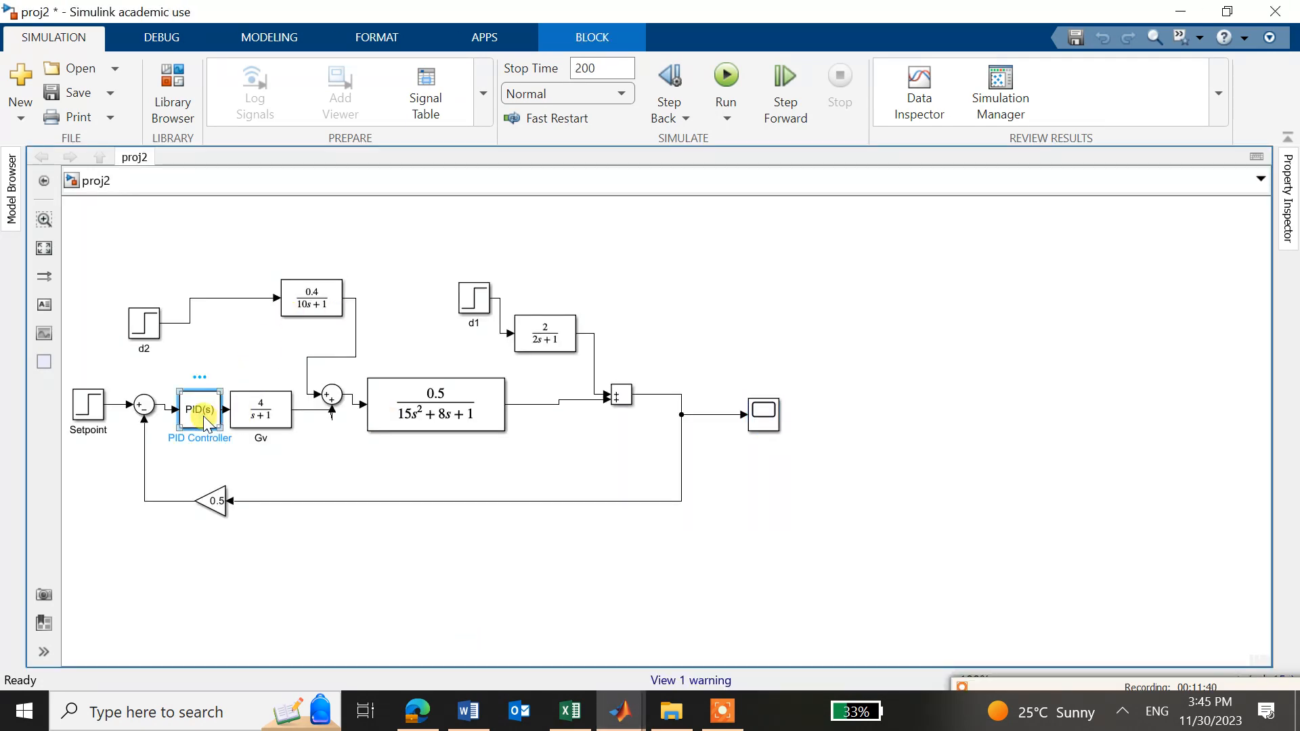
{"action": "double_click", "coordinate": [204, 418]}
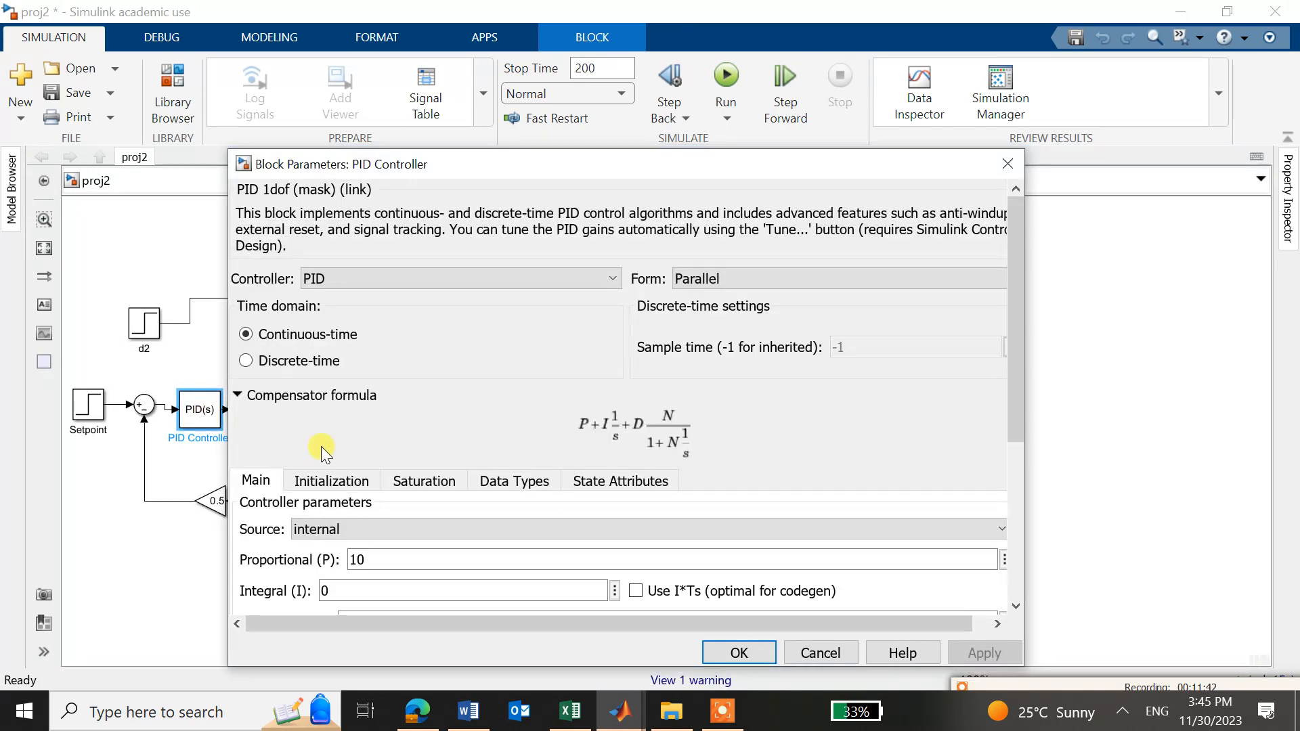
{"action": "left_click", "coordinate": [391, 561]}
{"action": "double_click", "coordinate": [391, 561]}
{"action": "type", "text": "1"}
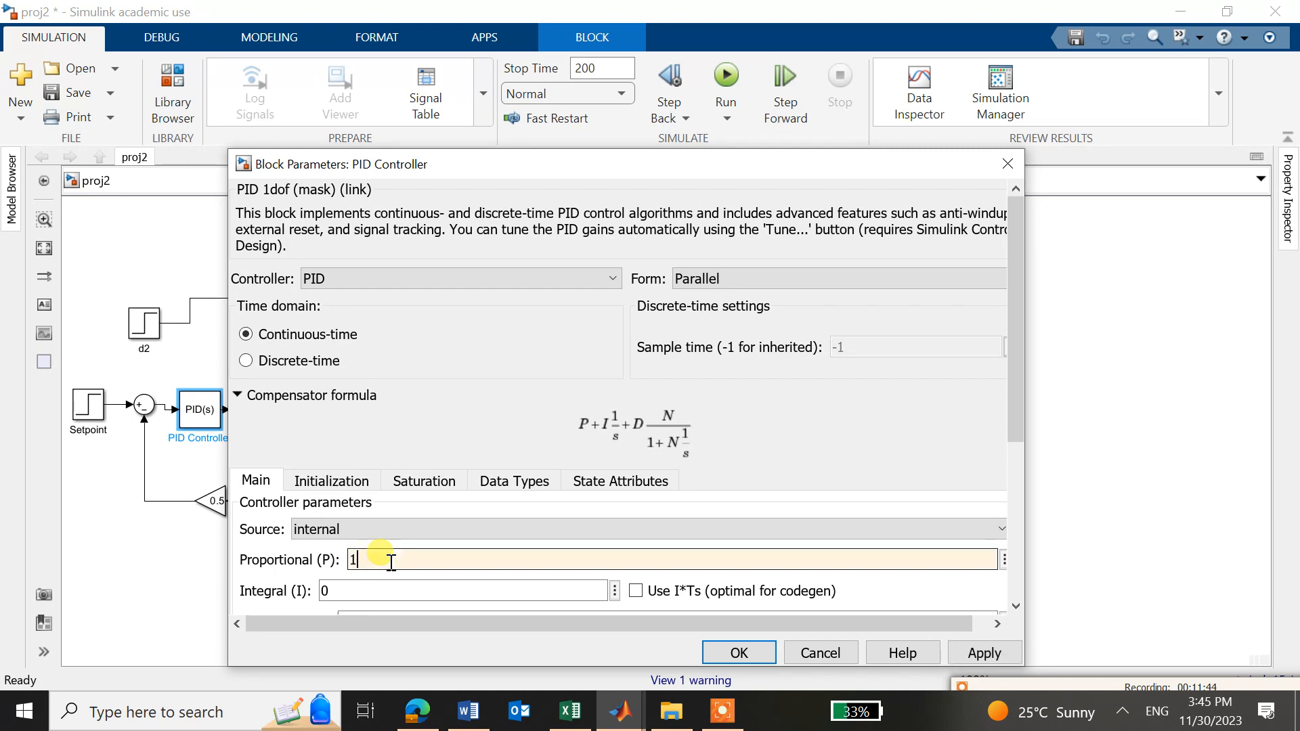
{"action": "type", "text": "6"}
{"action": "left_click", "coordinate": [984, 653]}
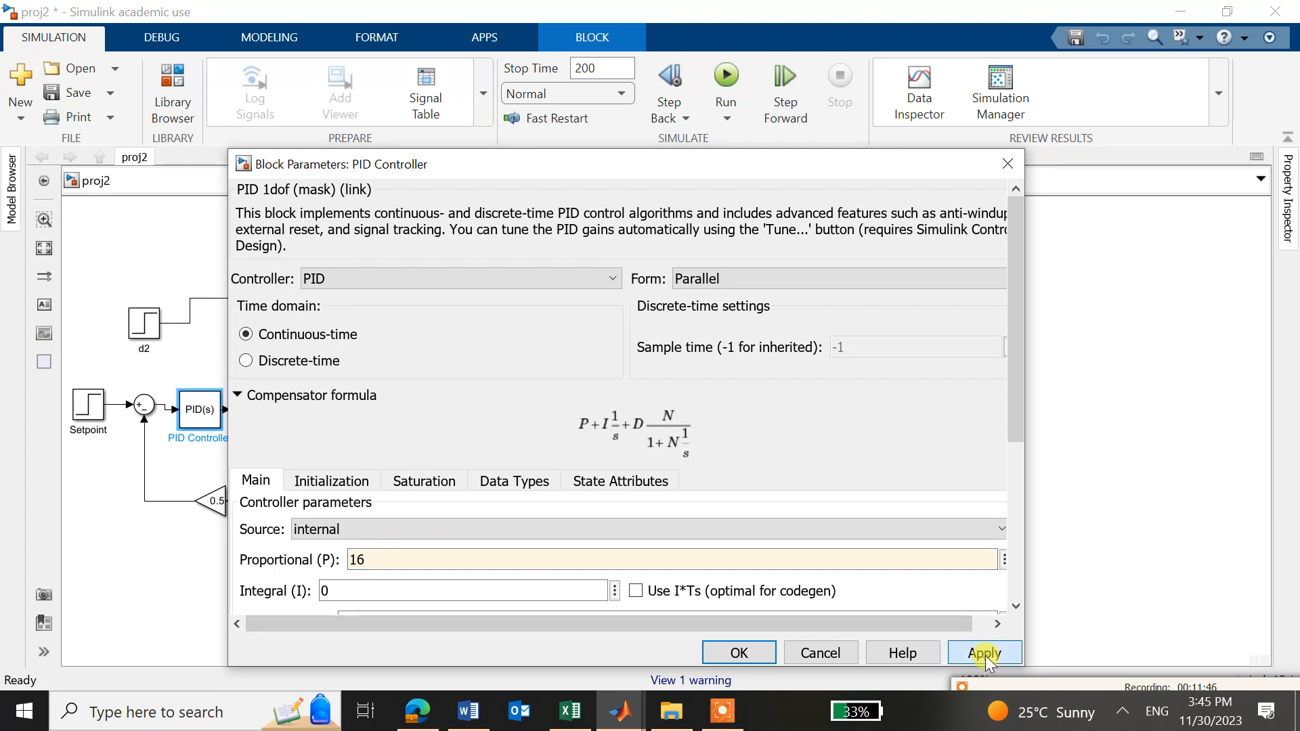
{"action": "left_click", "coordinate": [748, 652]}
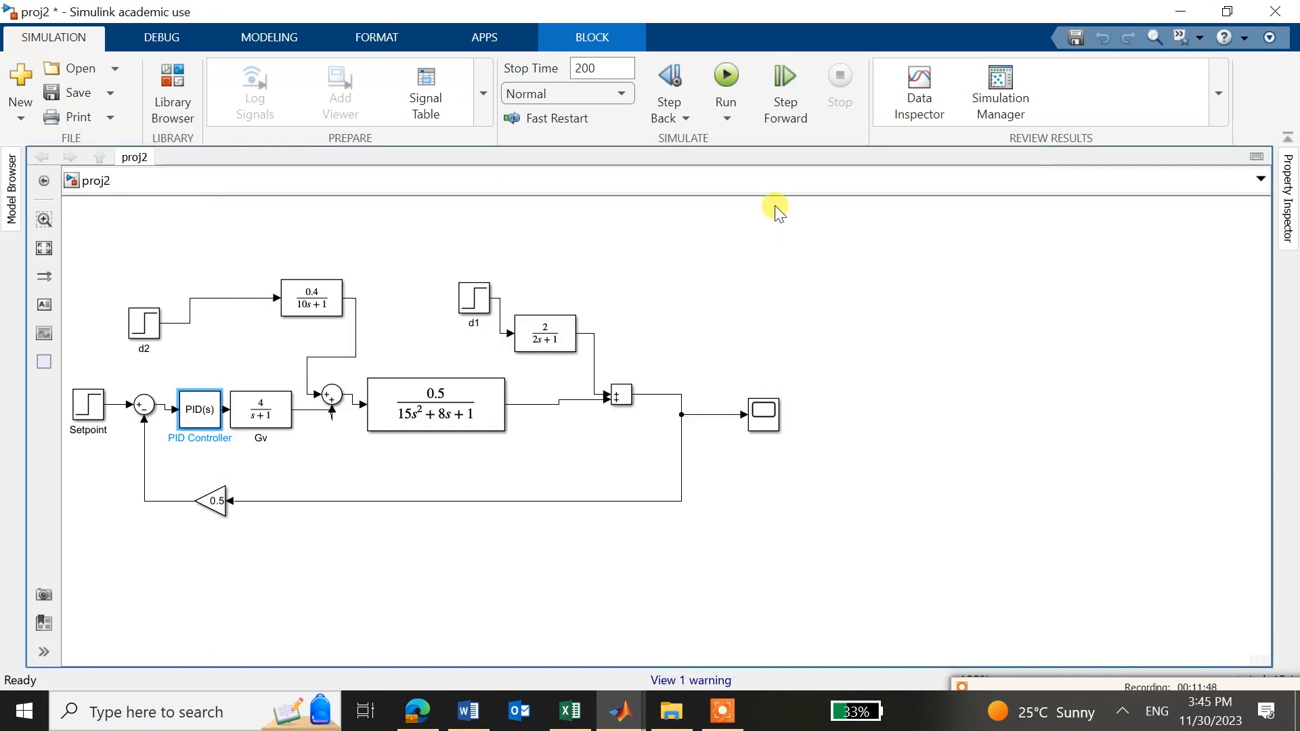
Run the proj2 simulation with proportional gain 16, examine the oscillation in Scope and close the plot
{"action": "left_click", "coordinate": [723, 84]}
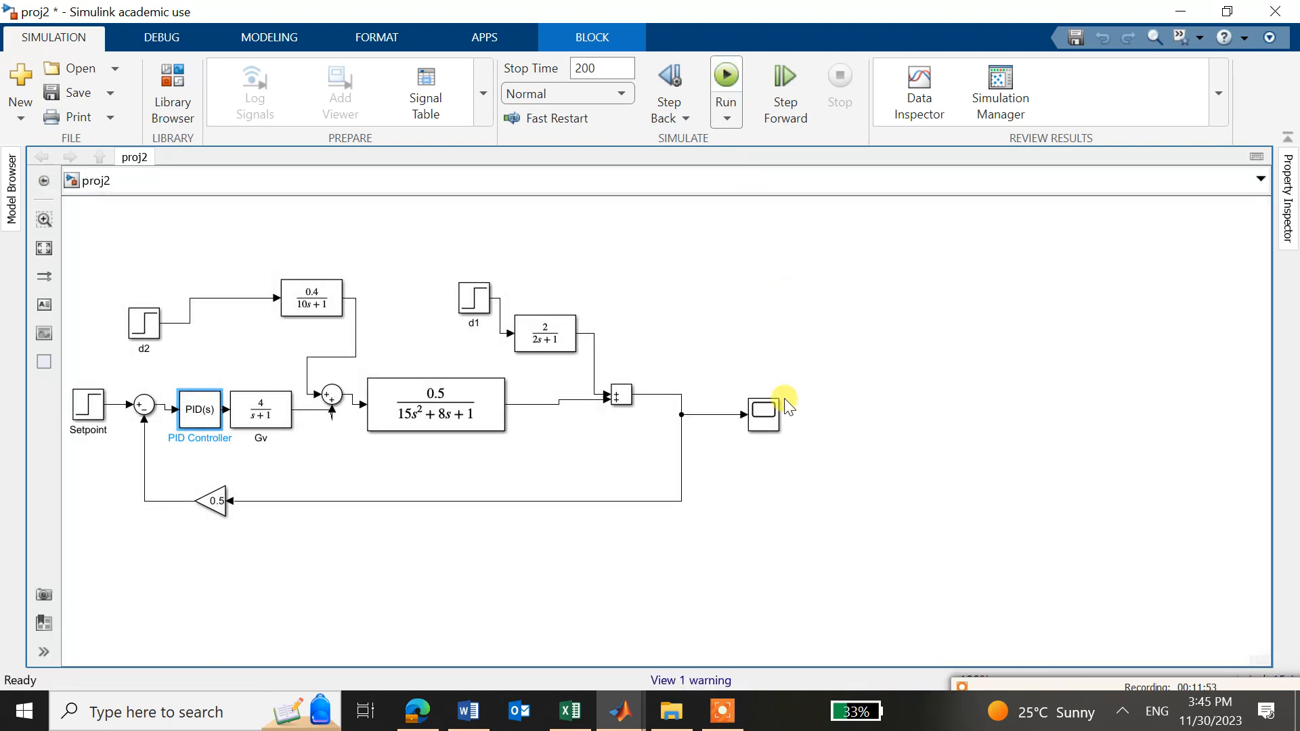
{"action": "double_click", "coordinate": [771, 412]}
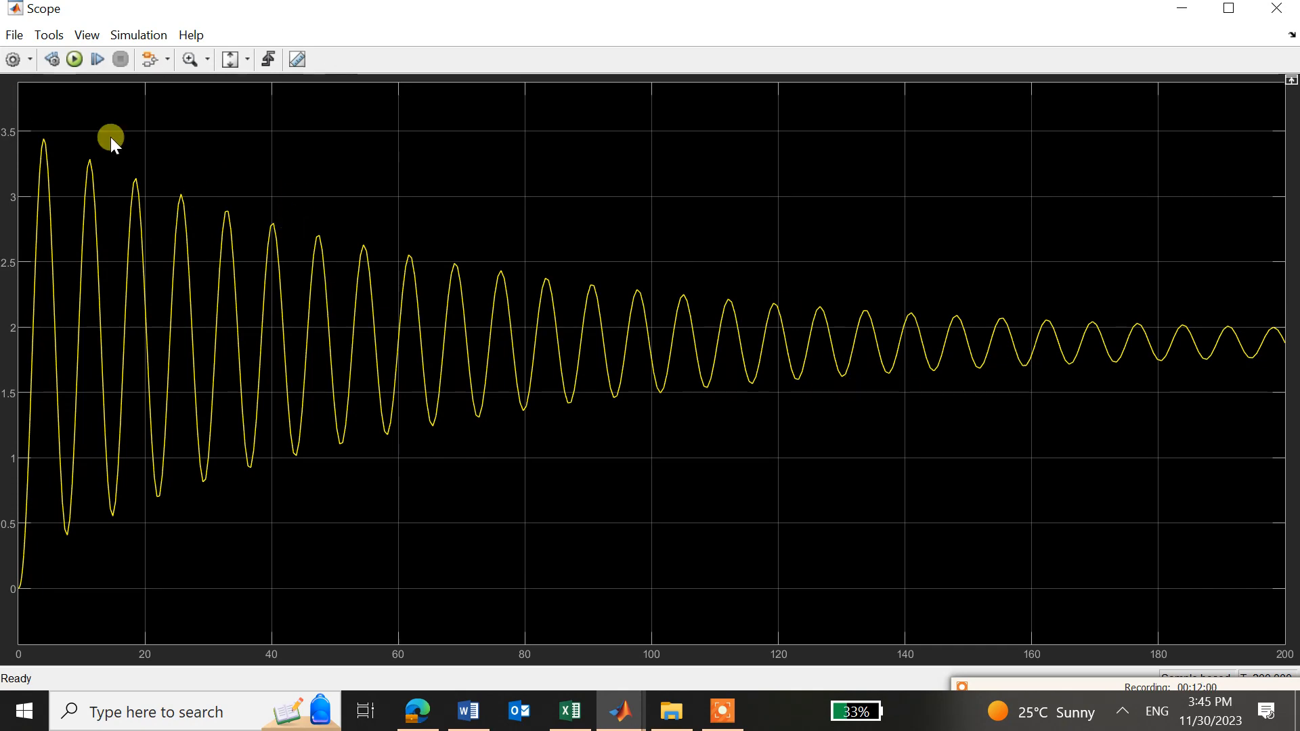
{"action": "left_click", "coordinate": [1276, 8]}
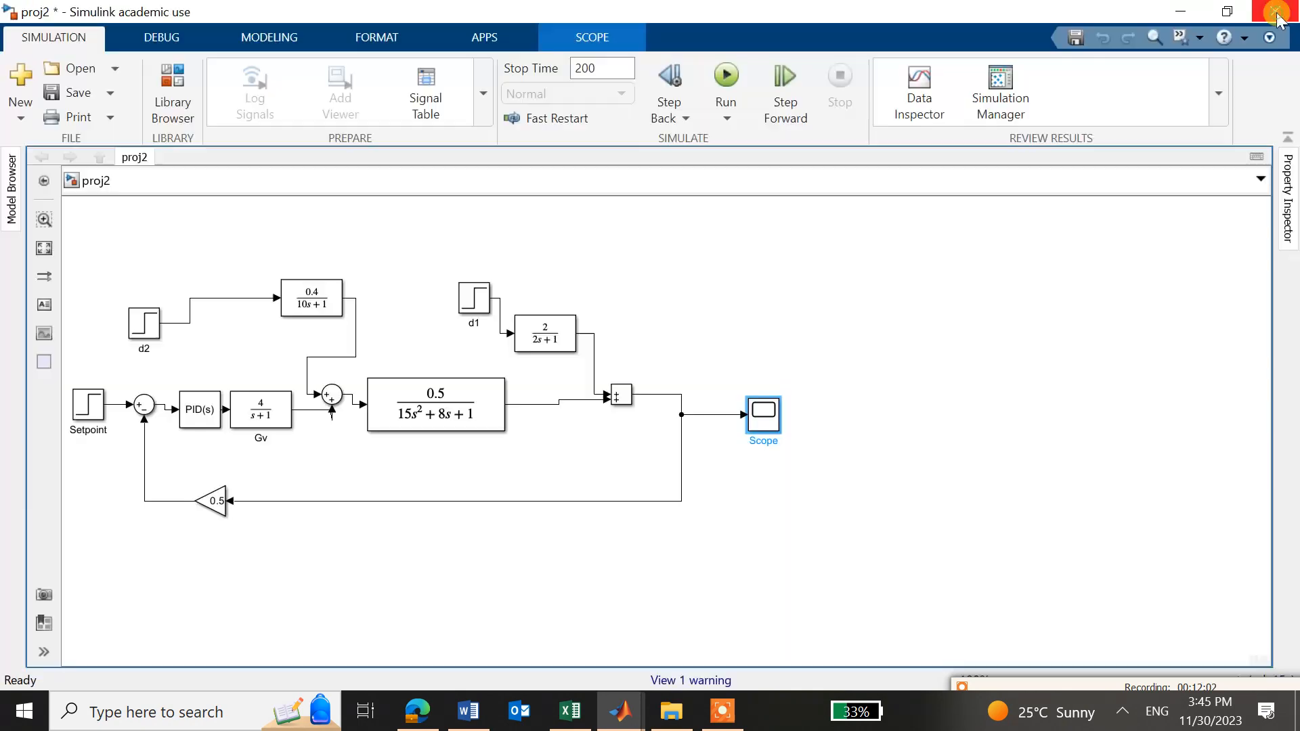
Set the PID Controller's proportional gain to 17, then apply and close the parameters
{"action": "left_click", "coordinate": [196, 408]}
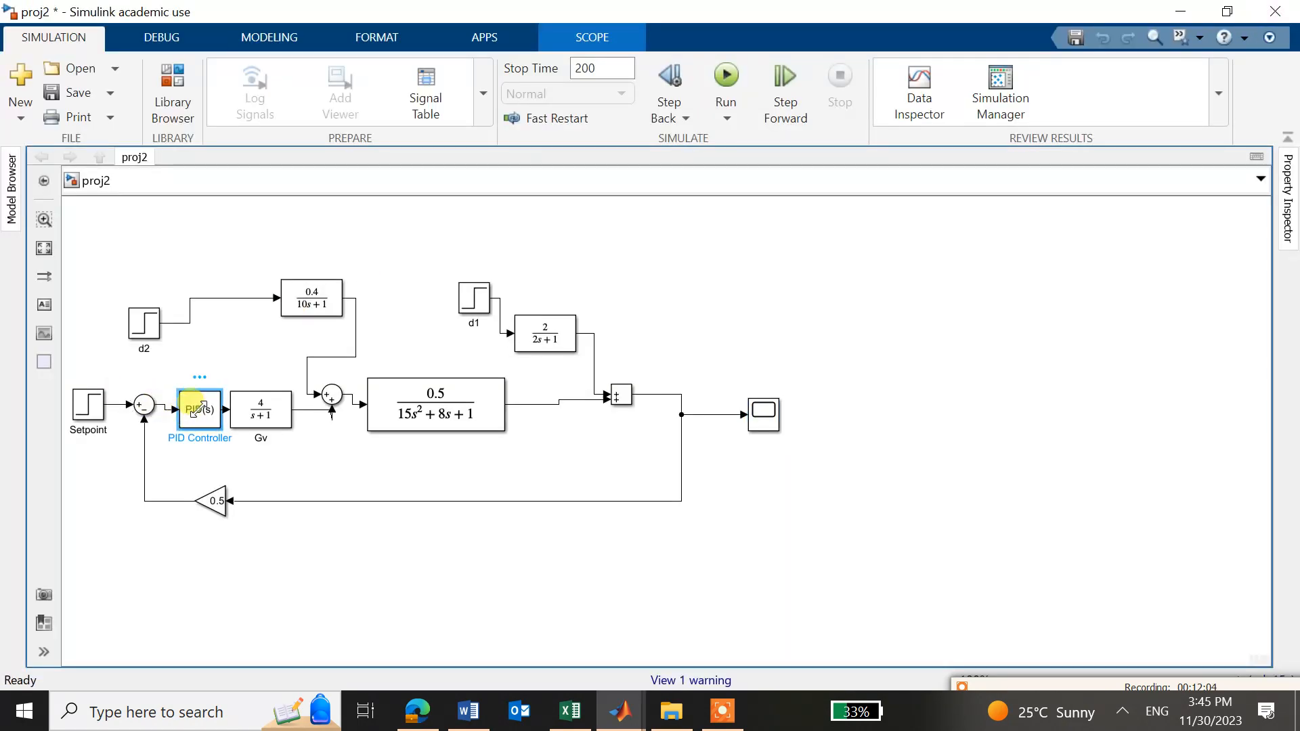
{"action": "double_click", "coordinate": [207, 400]}
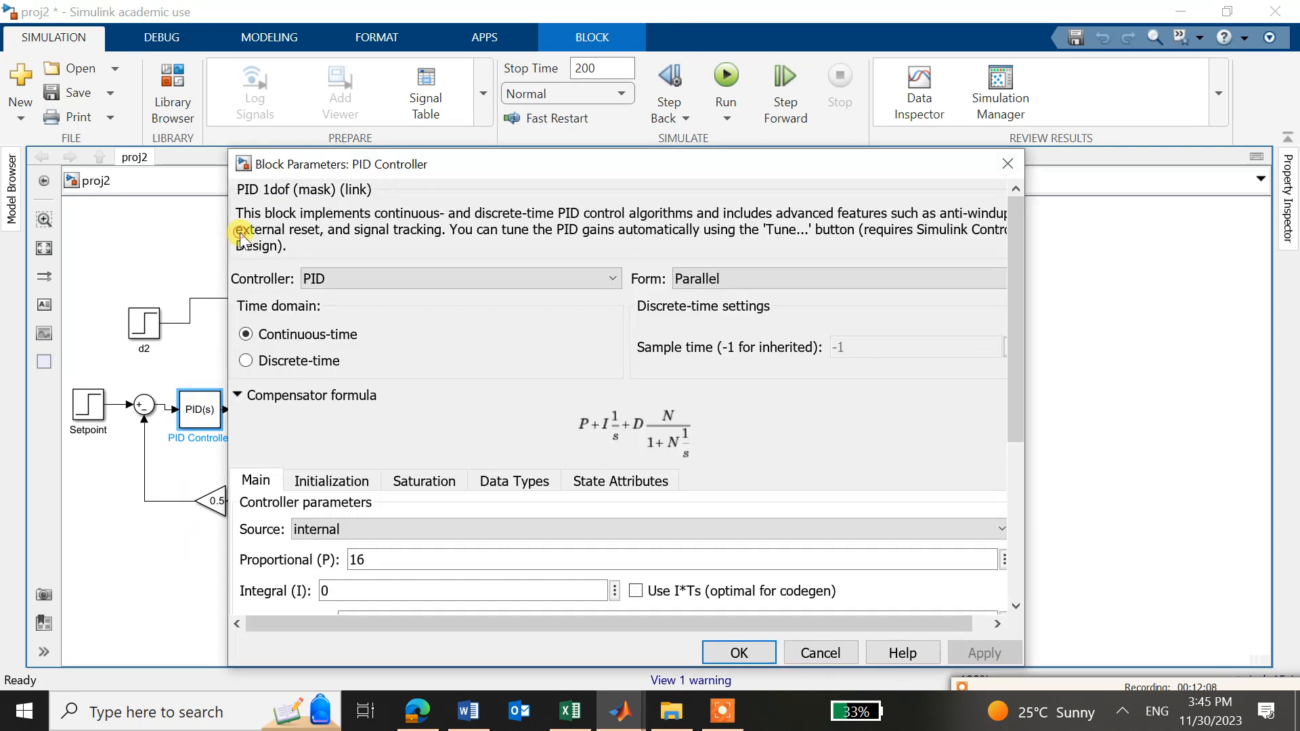
{"action": "right_click", "coordinate": [241, 234]}
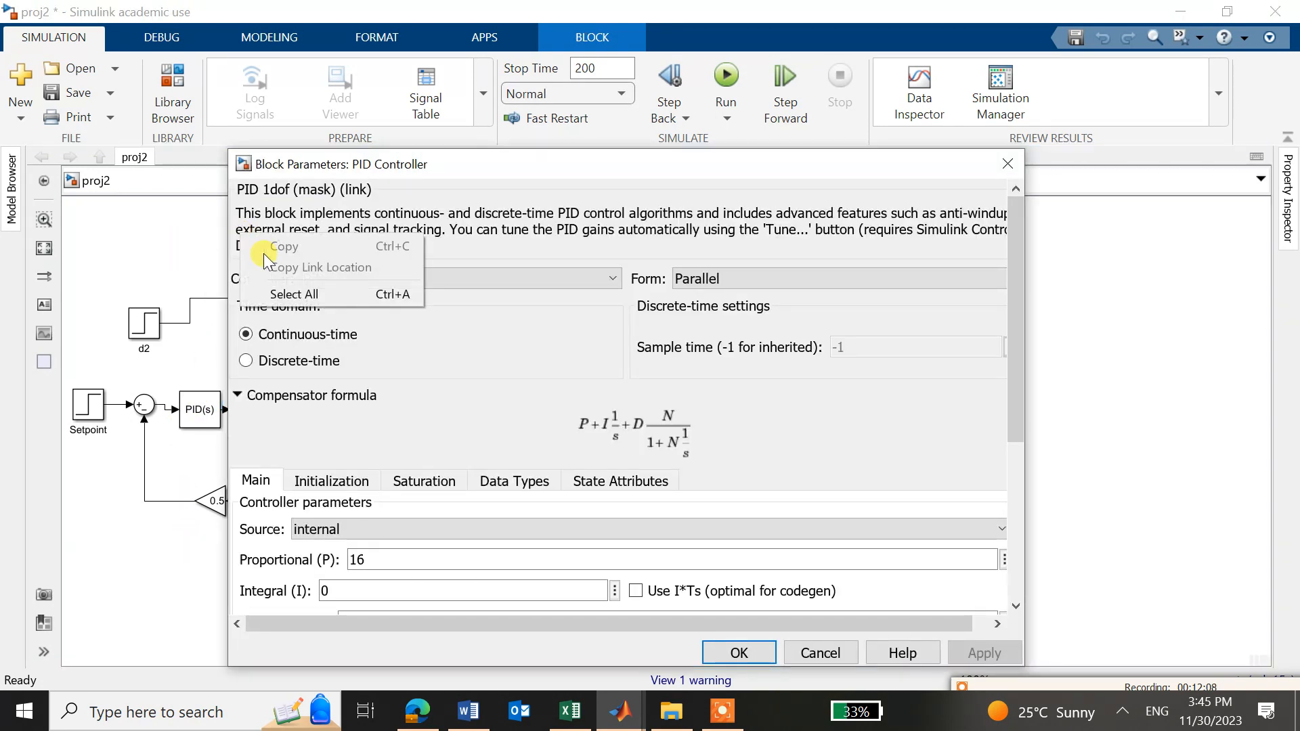
{"action": "double_click", "coordinate": [392, 566]}
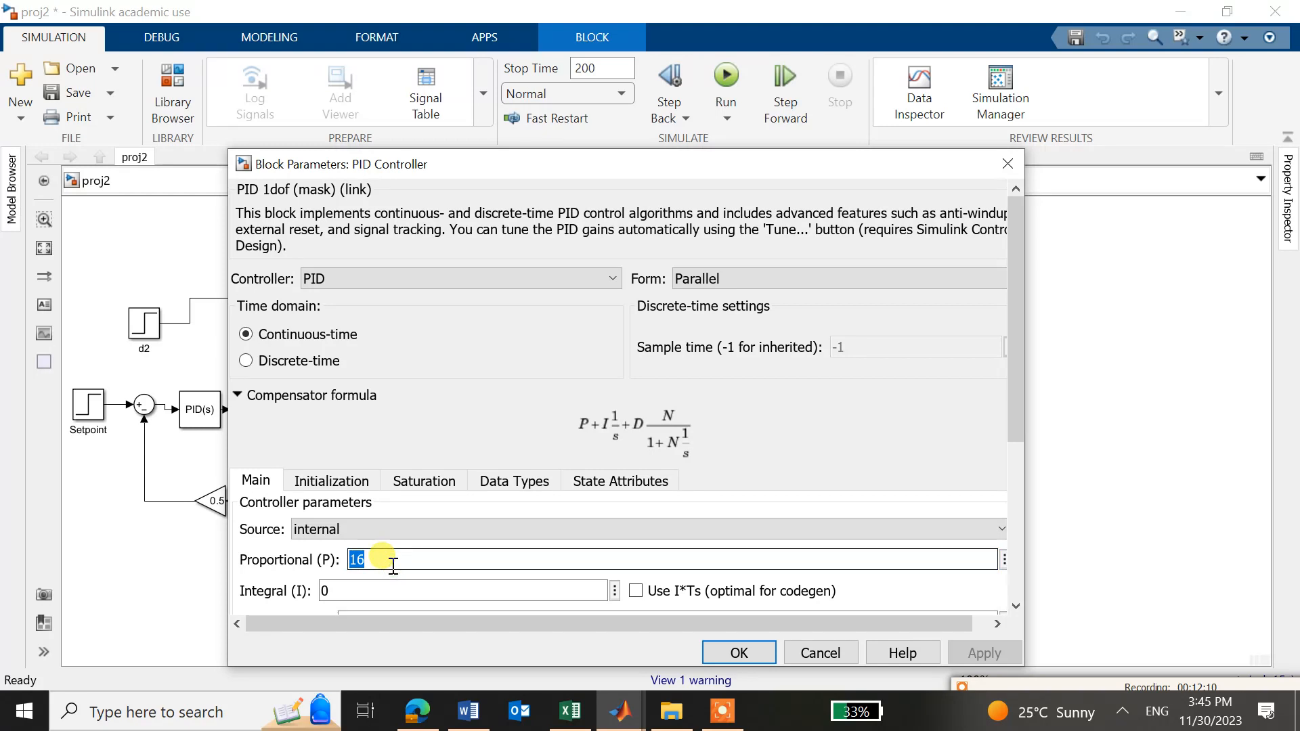
{"action": "type", "text": "1"}
{"action": "left_click", "coordinate": [957, 653]}
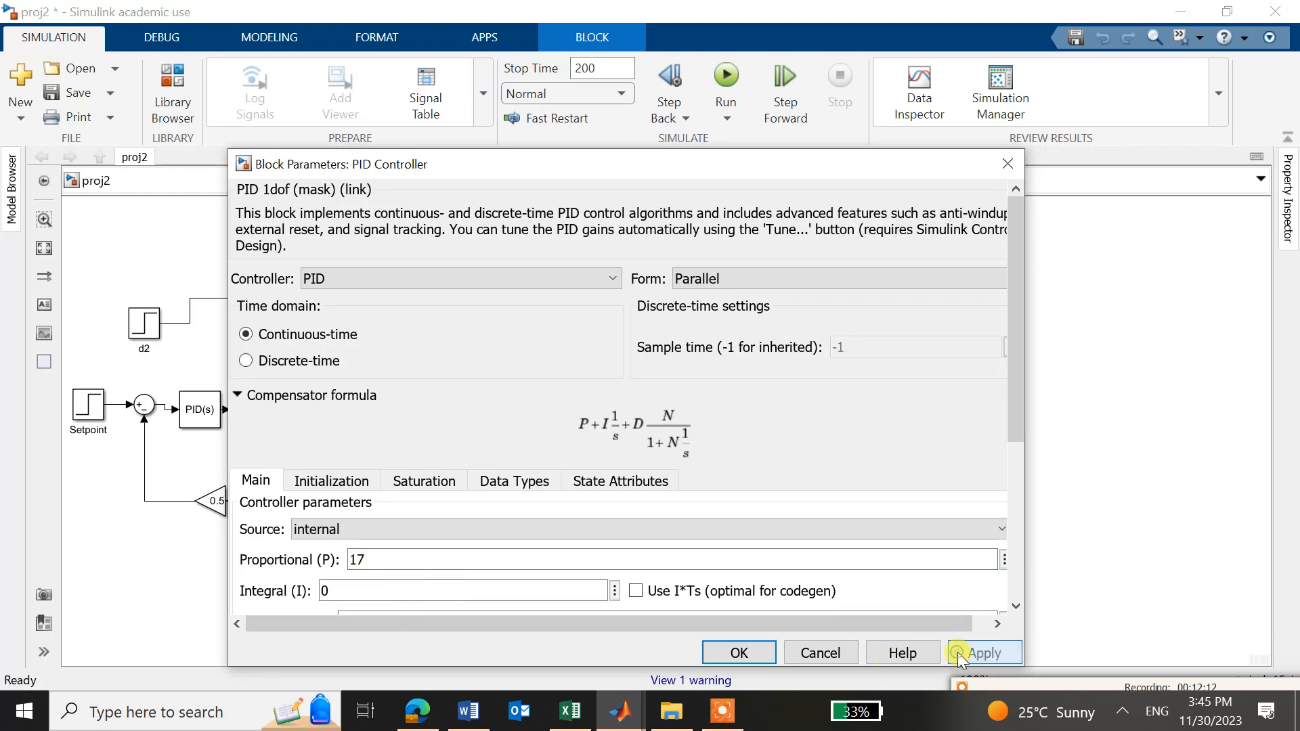
{"action": "left_click", "coordinate": [757, 656]}
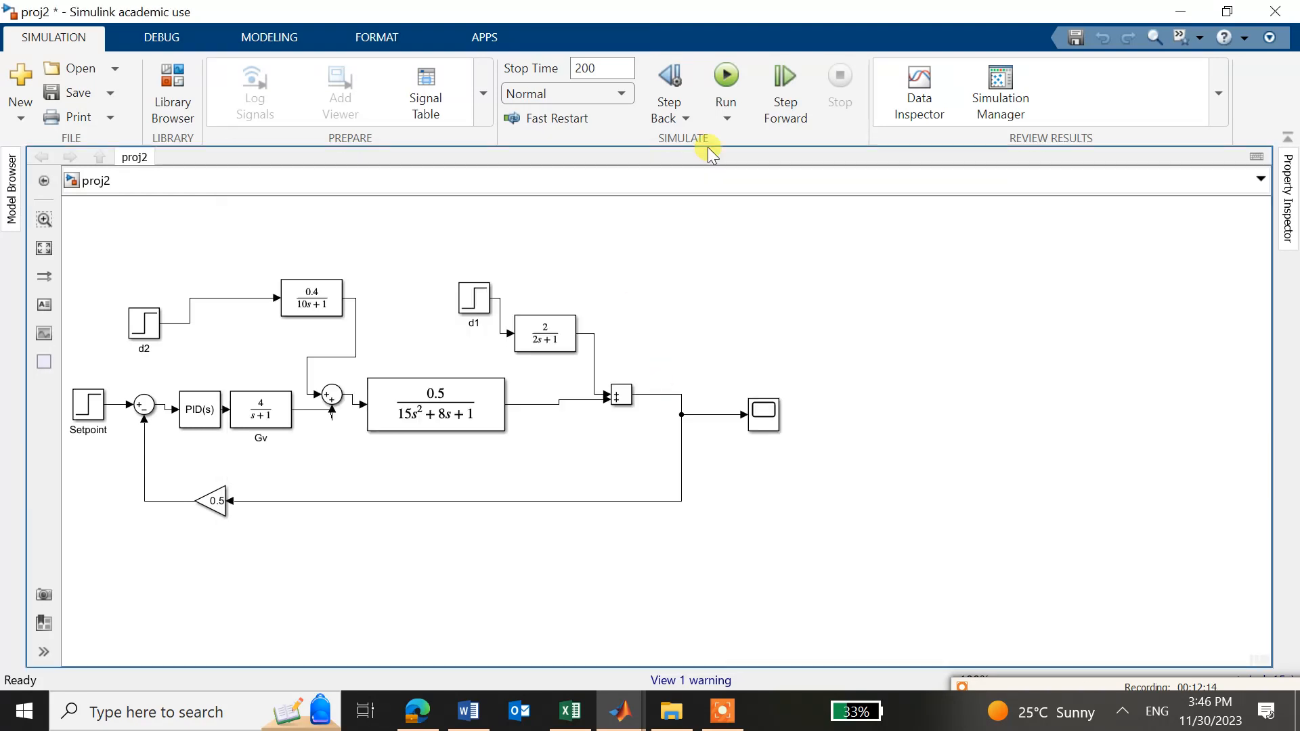
Run the proj2 simulation with proportional gain 17, examine the oscillation in Scope and close the plot
{"action": "left_click", "coordinate": [723, 80]}
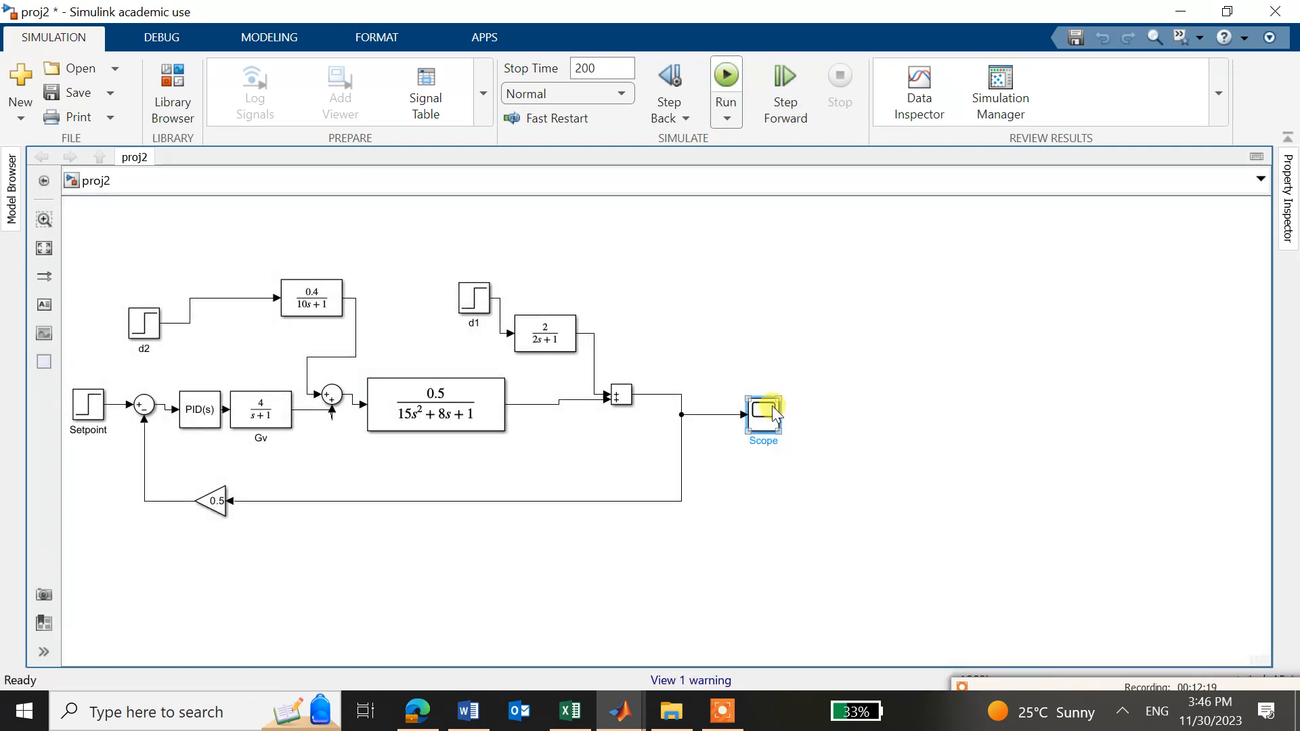
{"action": "double_click", "coordinate": [772, 407]}
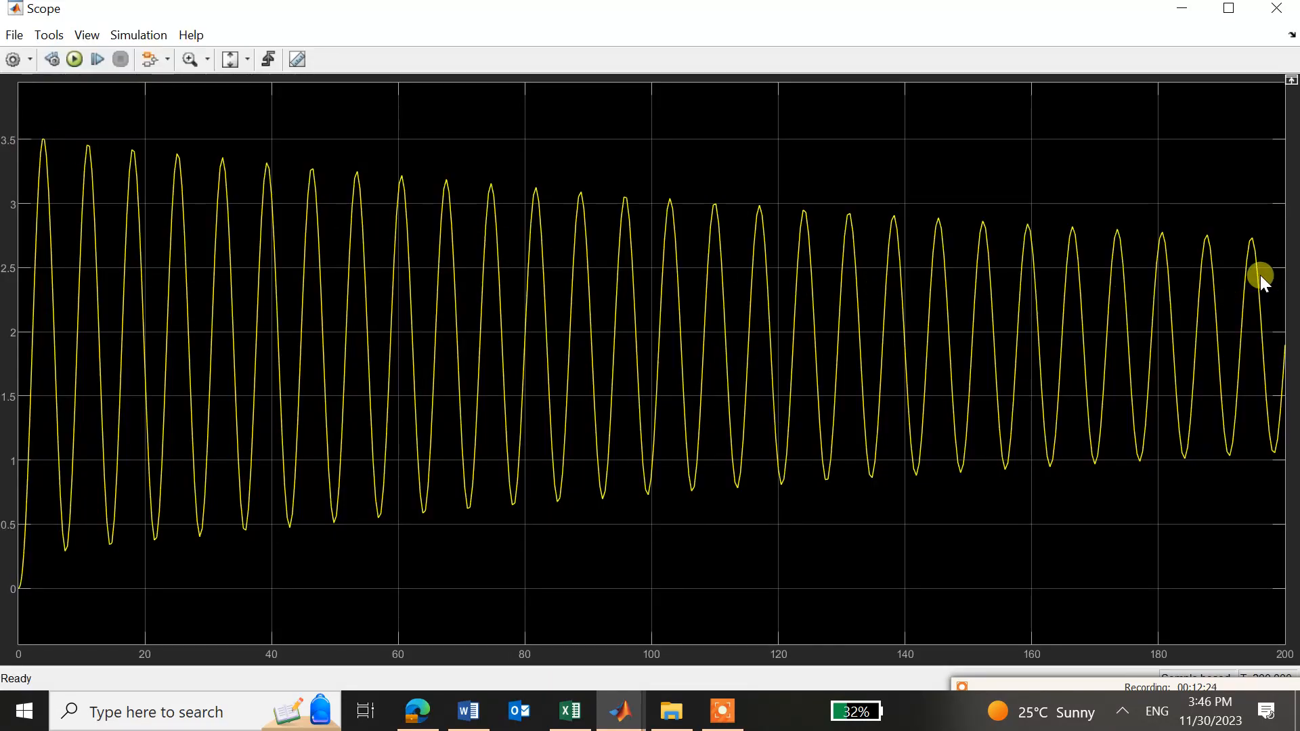
{"action": "left_click", "coordinate": [1276, 8]}
Set the PID Controller's proportional gain to 17.4, then apply and close the parameters
{"action": "left_click", "coordinate": [201, 411]}
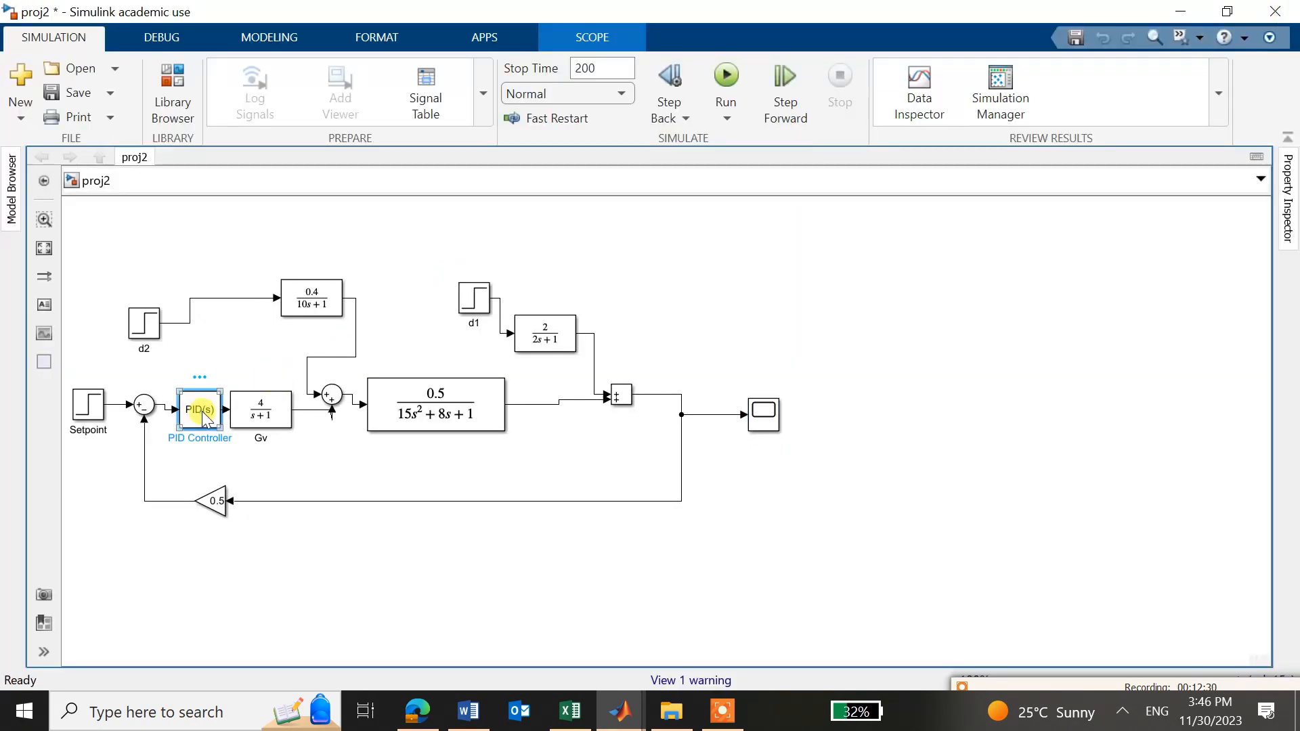
{"action": "double_click", "coordinate": [201, 411]}
{"action": "double_click", "coordinate": [428, 557]}
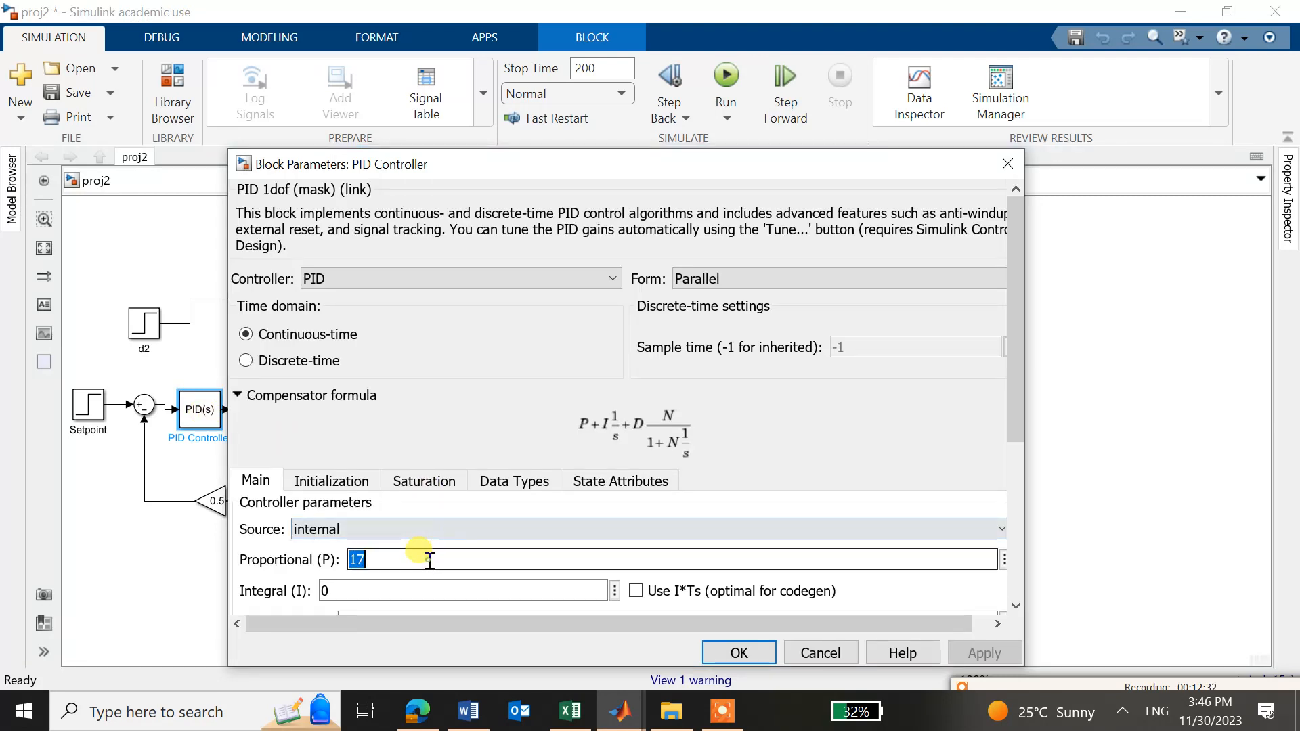
{"action": "left_click", "coordinate": [428, 560]}
{"action": "type", "text": ".4"}
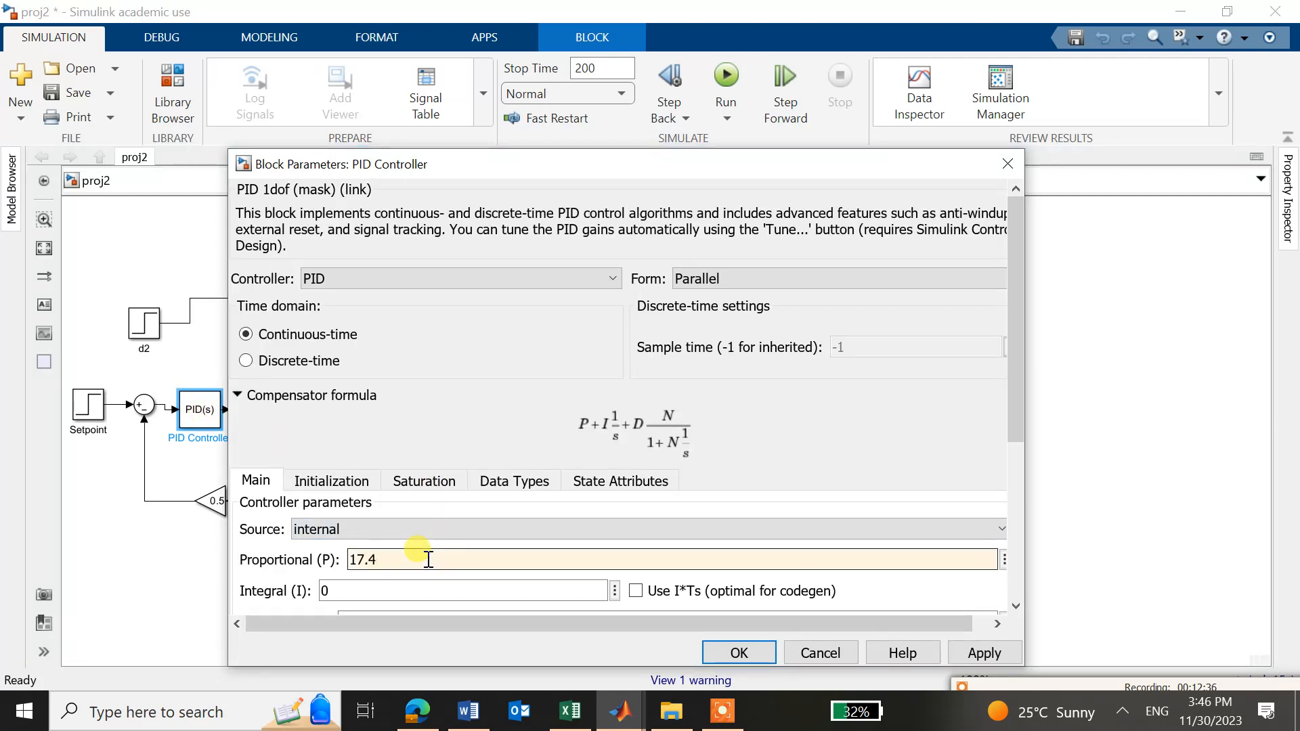
{"action": "left_click", "coordinate": [961, 652]}
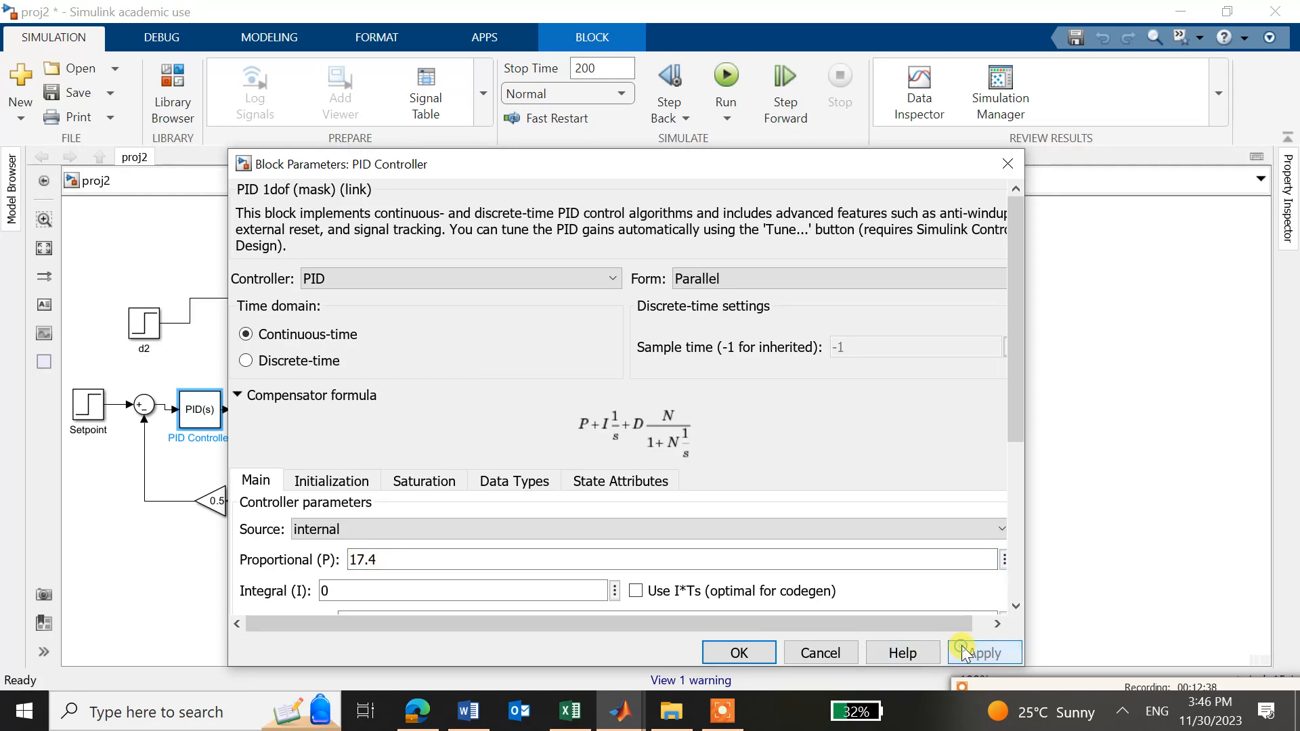
{"action": "left_click", "coordinate": [738, 650]}
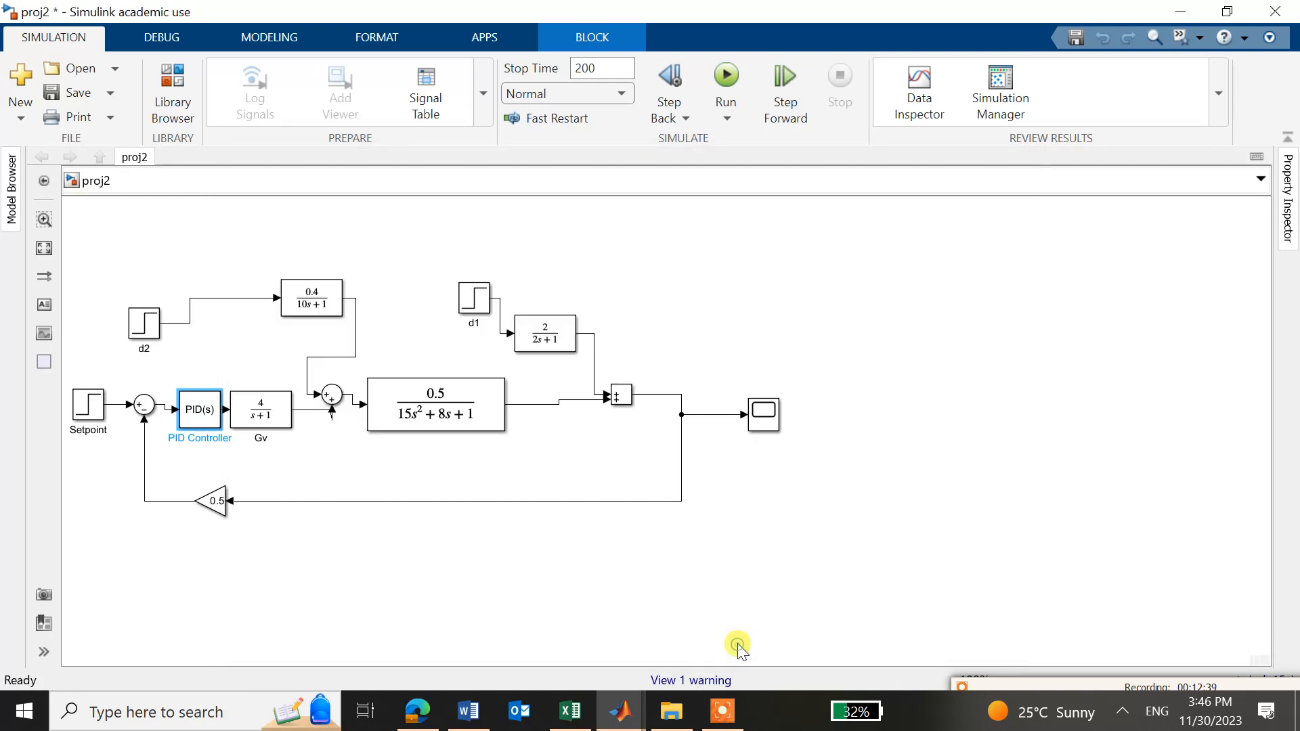
Run the proj2 simulation with proportional gain 17.4, examine the oscillation in Scope and close the plot
{"action": "left_click", "coordinate": [717, 86]}
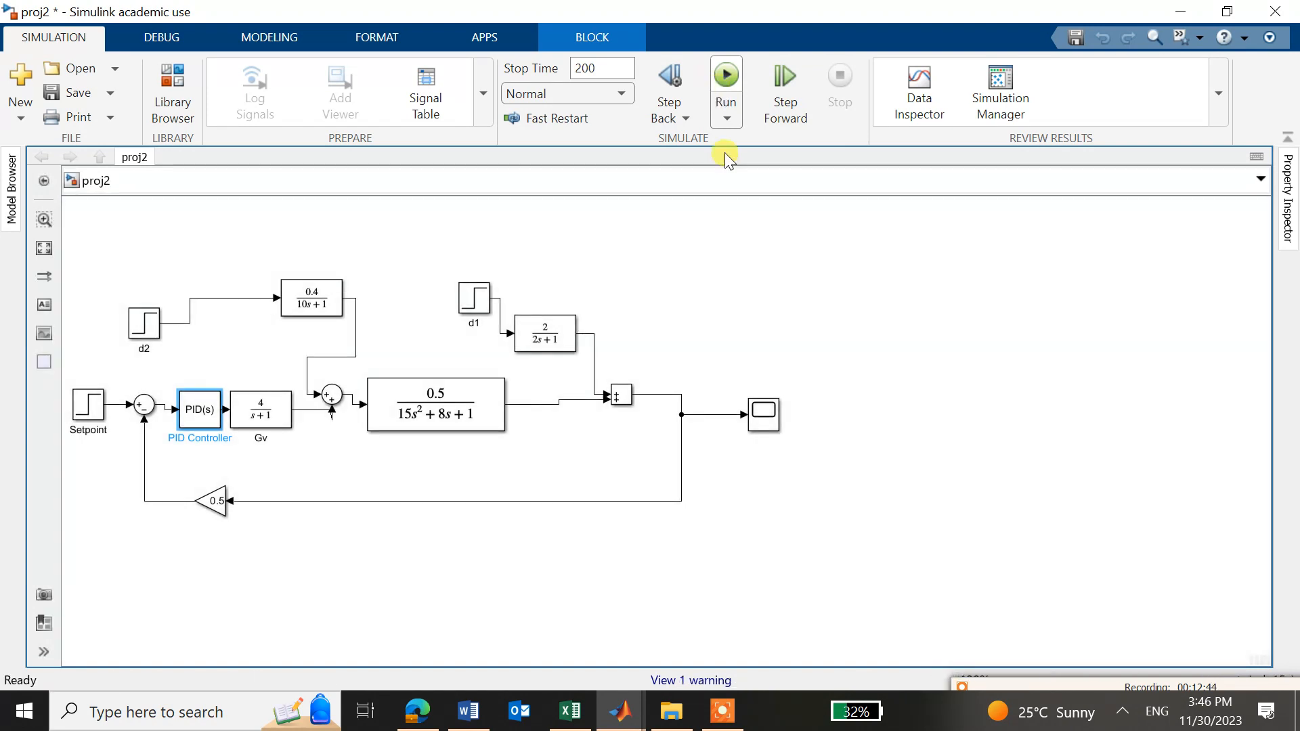
{"action": "double_click", "coordinate": [771, 411]}
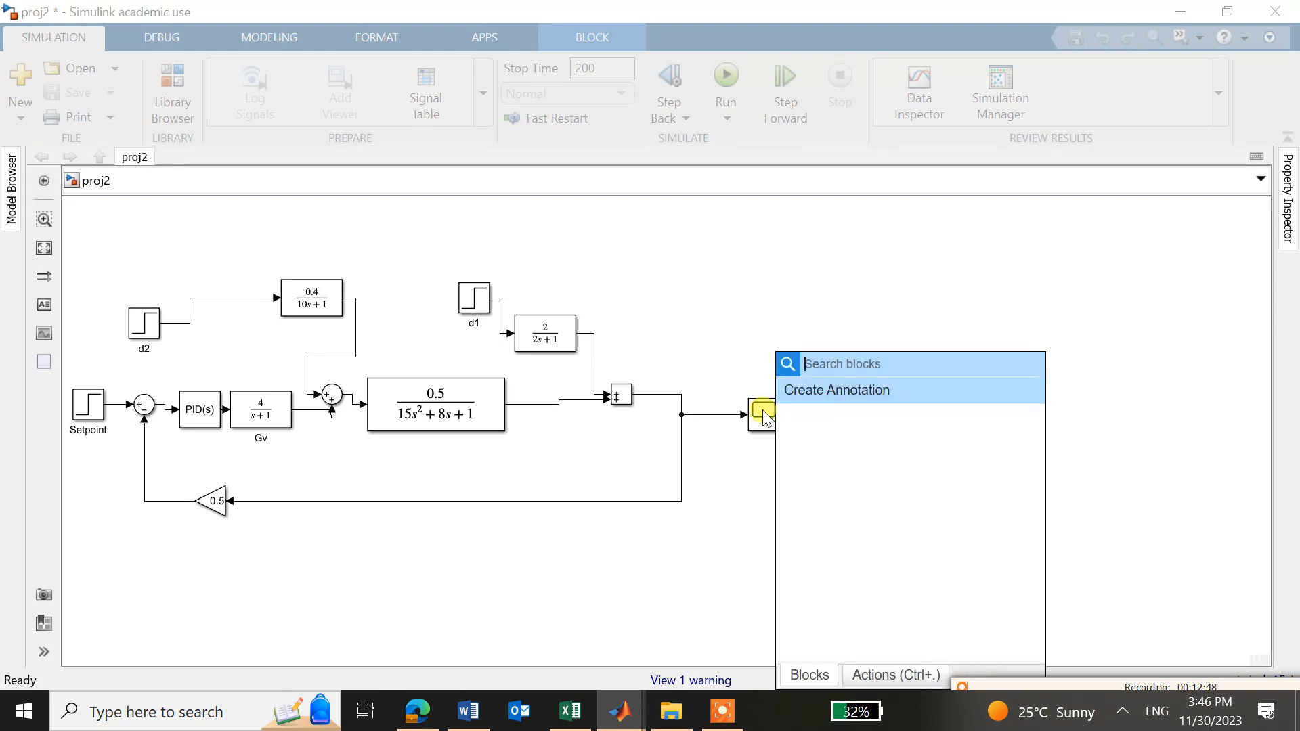
{"action": "left_click", "coordinate": [758, 423]}
{"action": "double_click", "coordinate": [758, 421]}
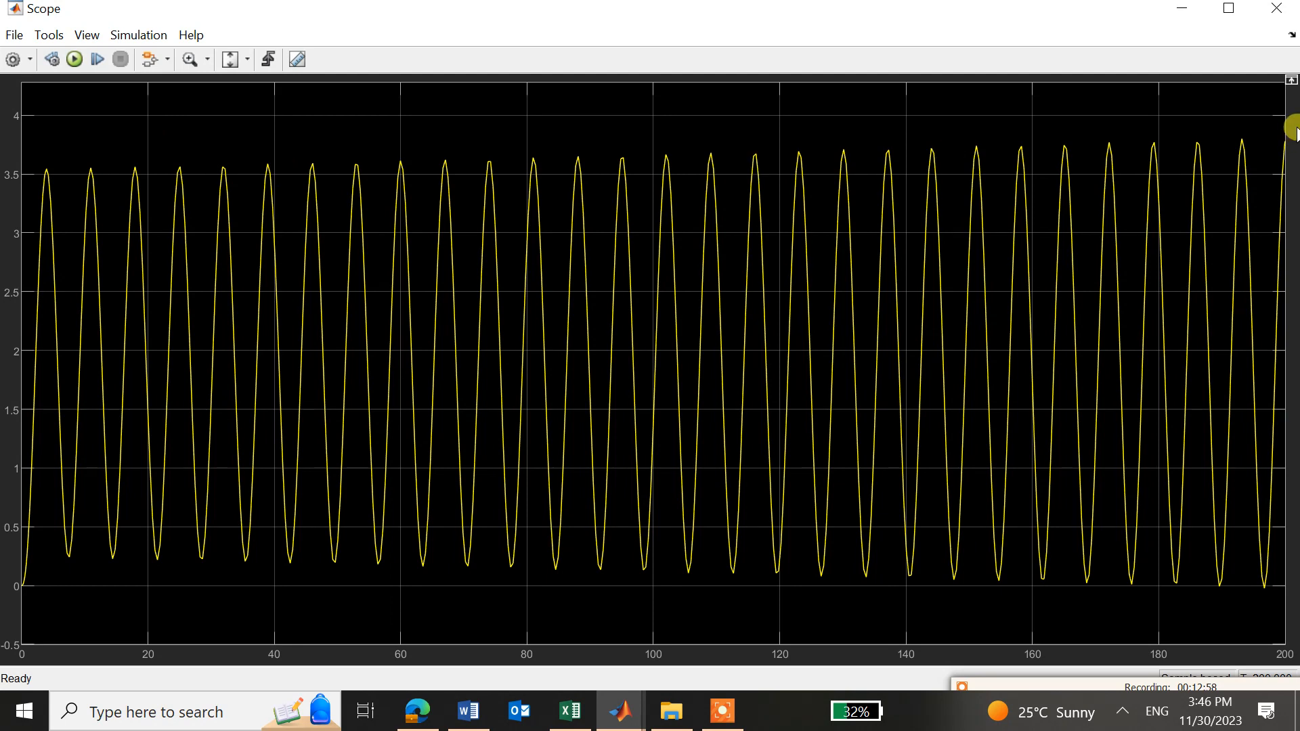
{"action": "left_click", "coordinate": [1276, 9]}
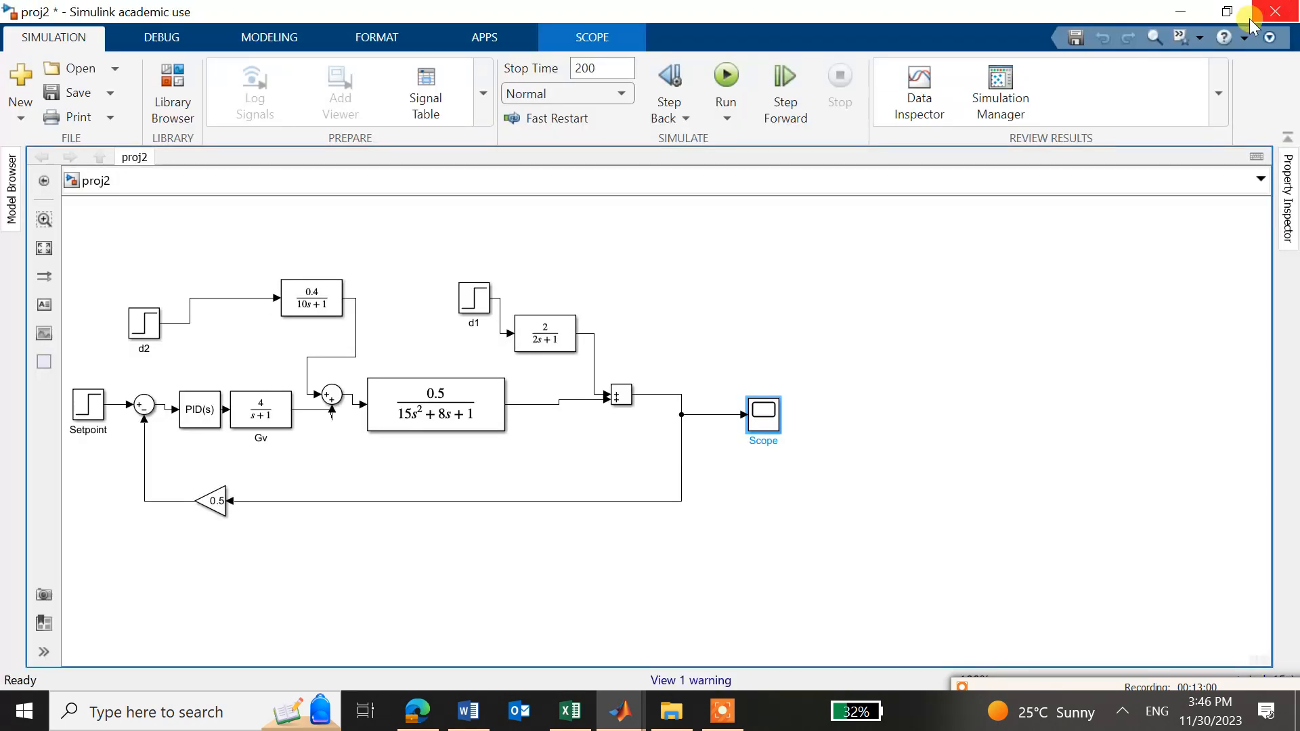
Check the PID Controller's proportional gain, then run the proj2 simulation again
{"action": "left_click", "coordinate": [203, 412]}
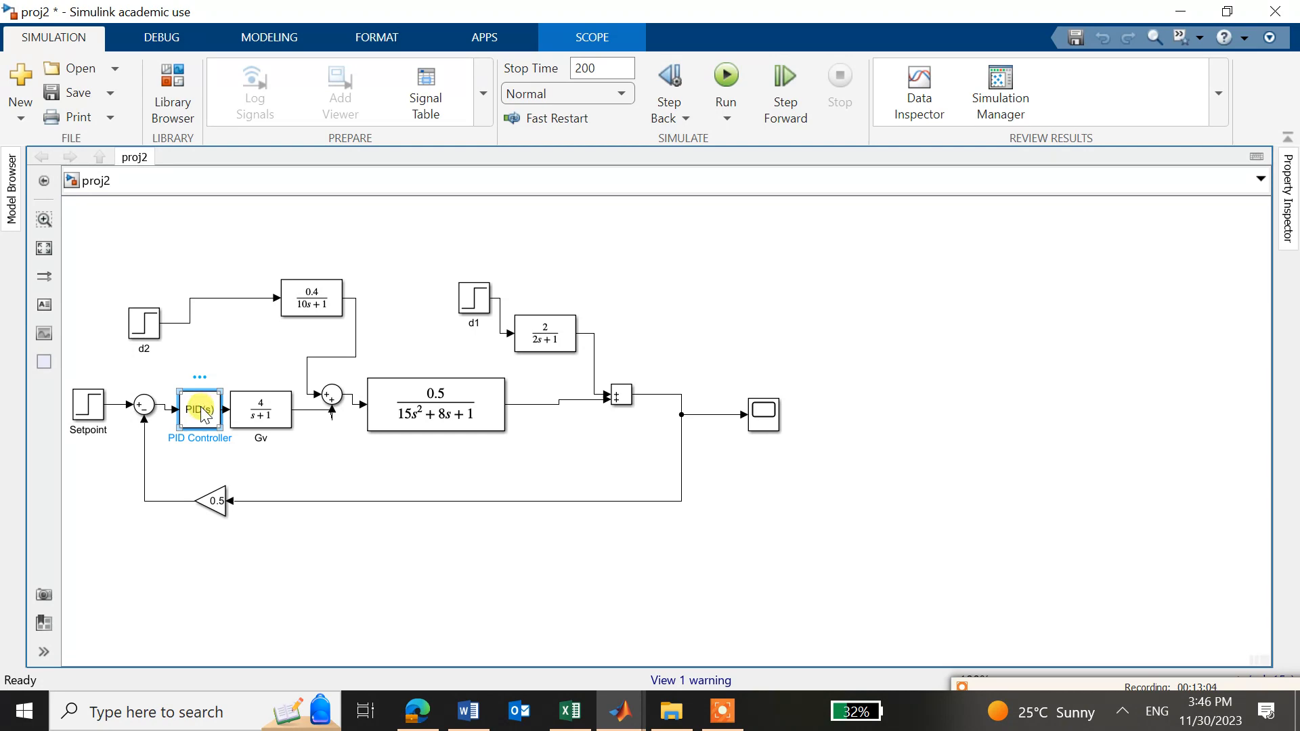
{"action": "left_click", "coordinate": [202, 414]}
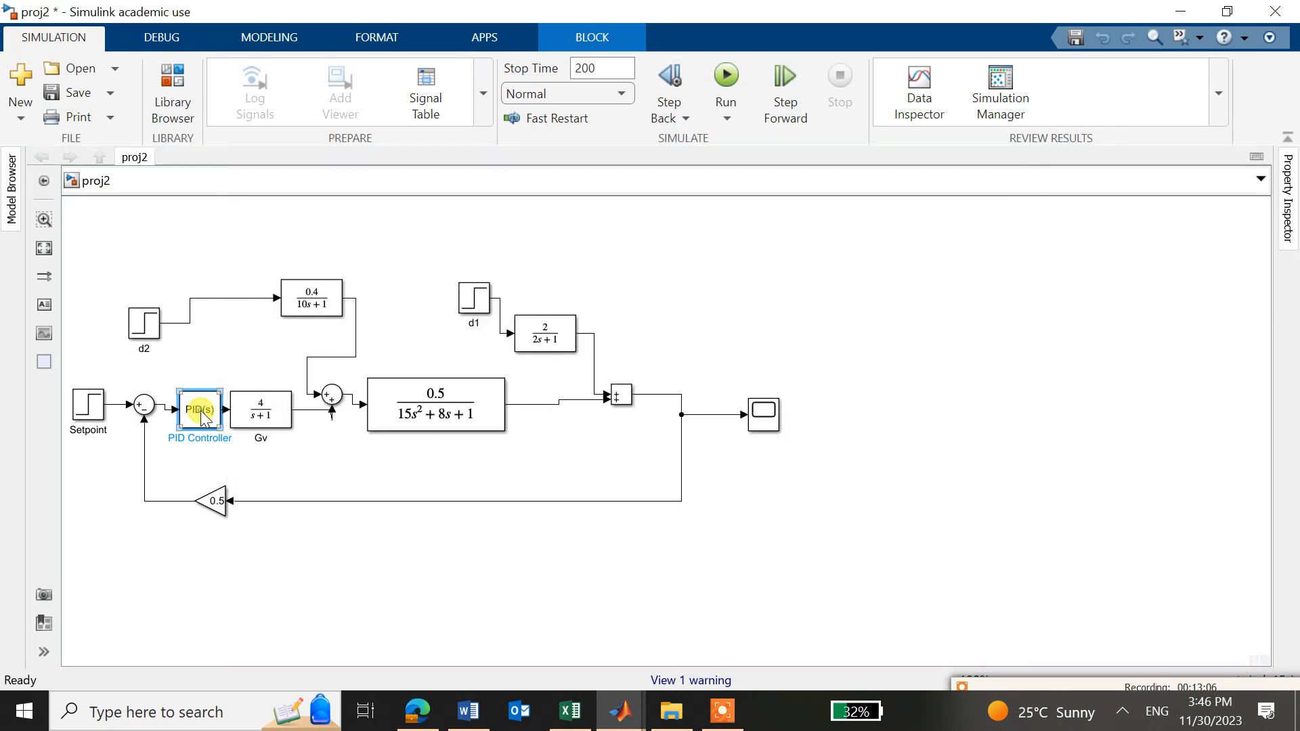
{"action": "double_click", "coordinate": [202, 414]}
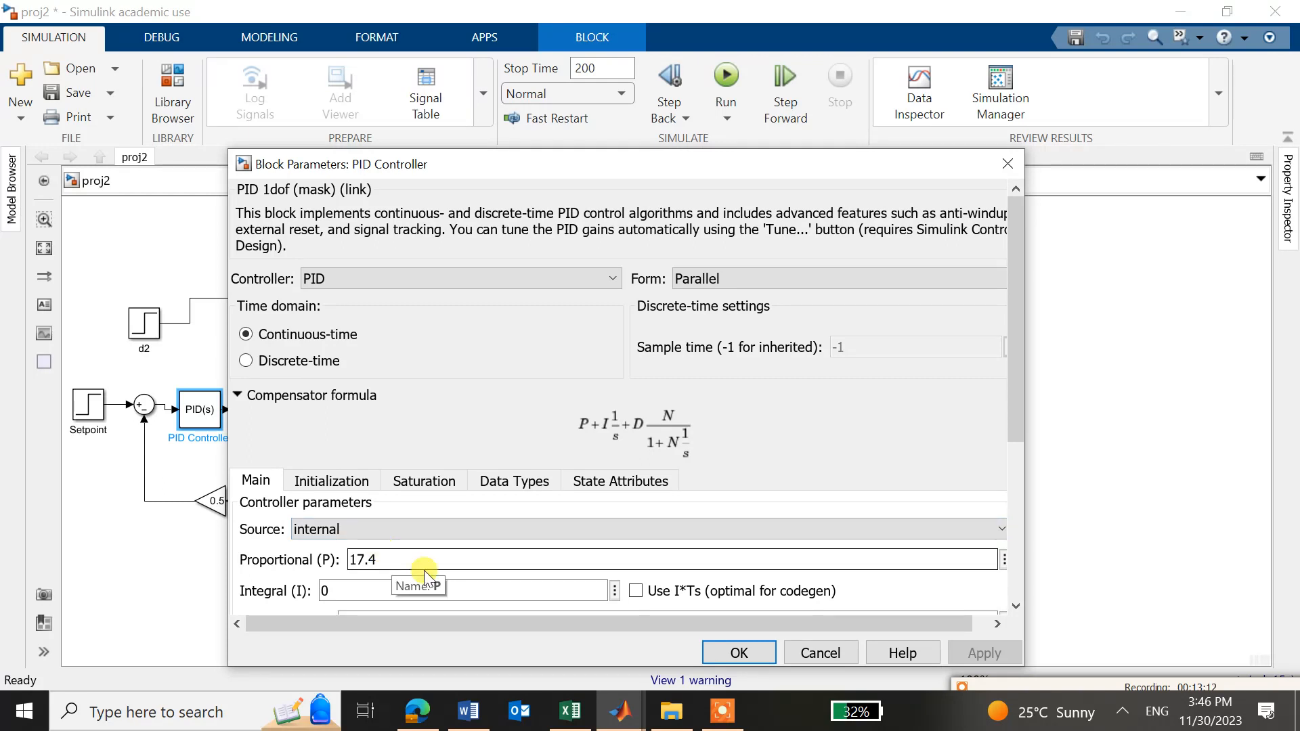
{"action": "left_click", "coordinate": [164, 490]}
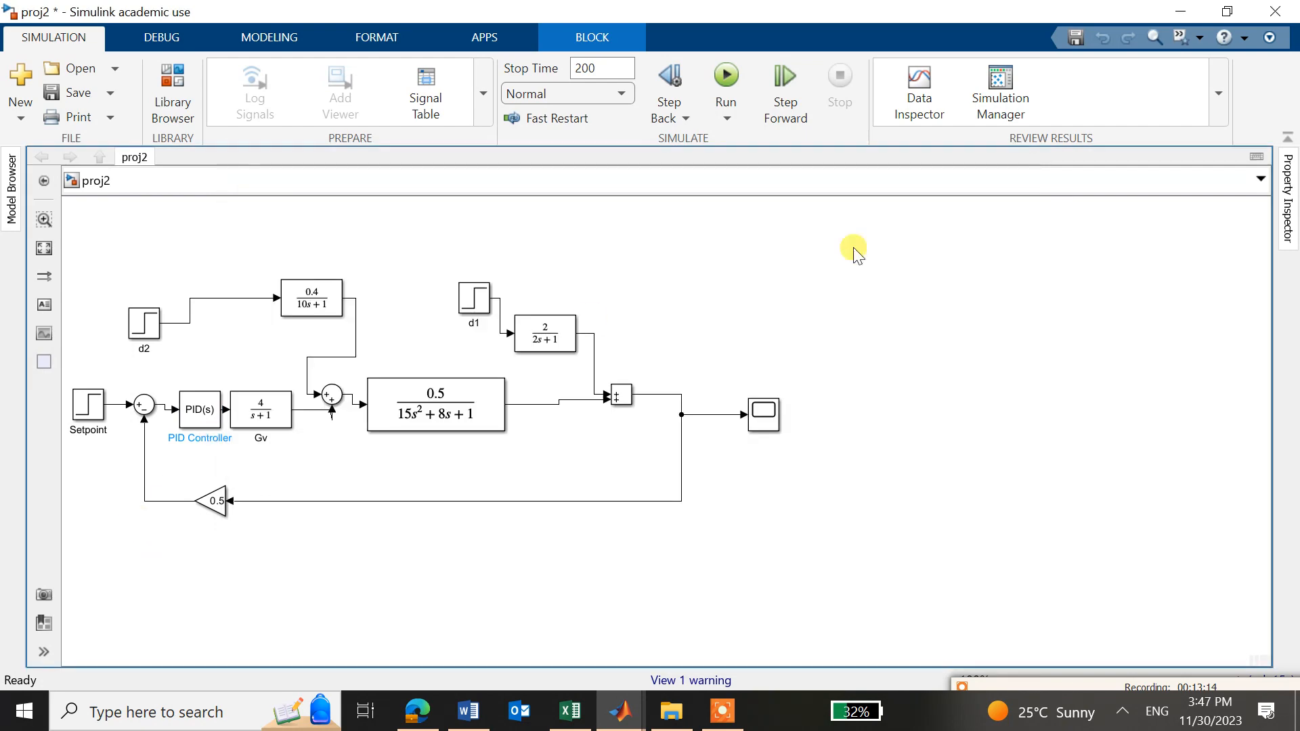
{"action": "left_click", "coordinate": [726, 82]}
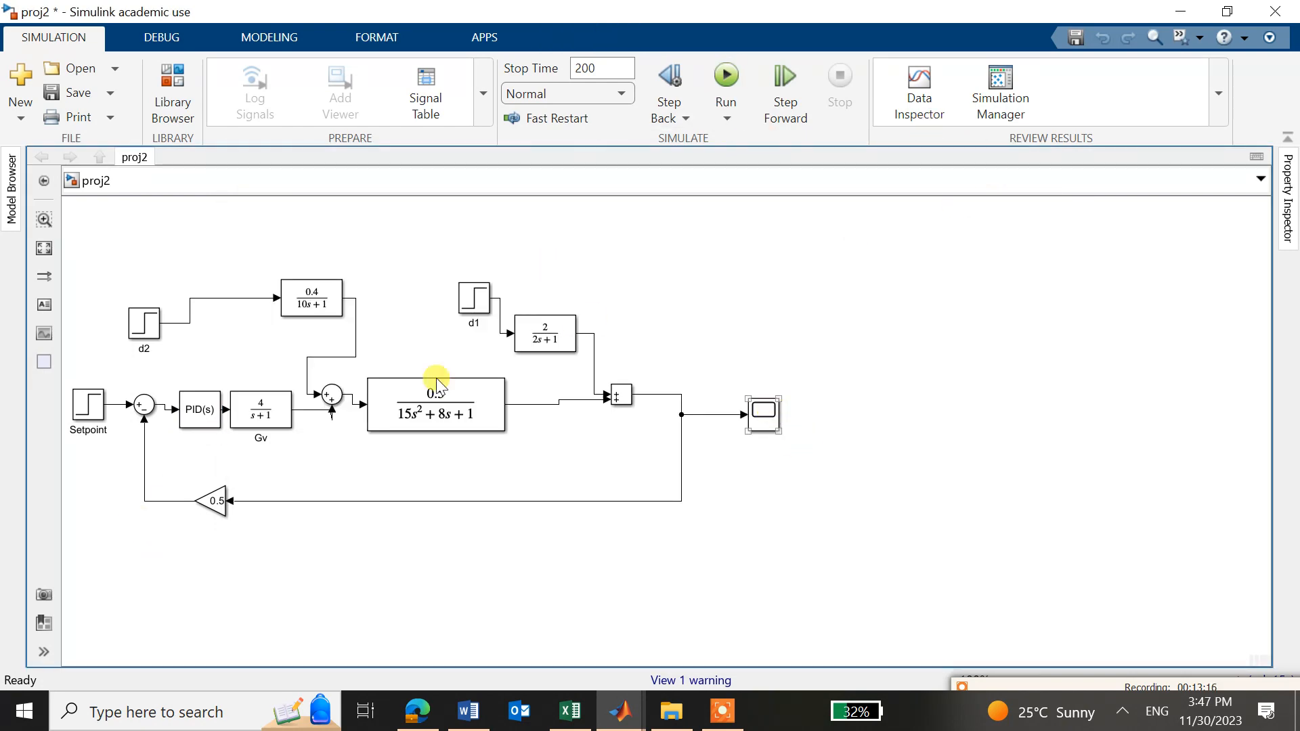
Set the PID Controller's proportional gain to 17.3, then apply and close the parameters
{"action": "double_click", "coordinate": [198, 407]}
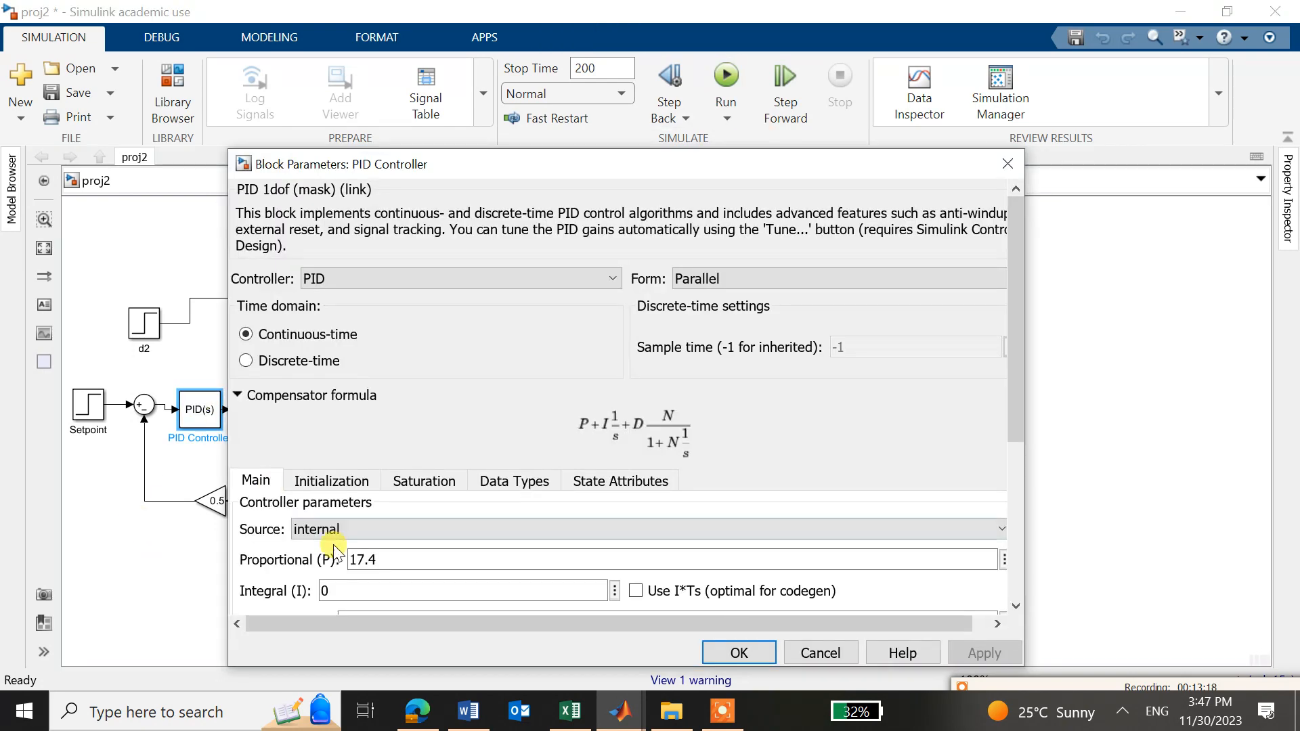
{"action": "double_click", "coordinate": [388, 561]}
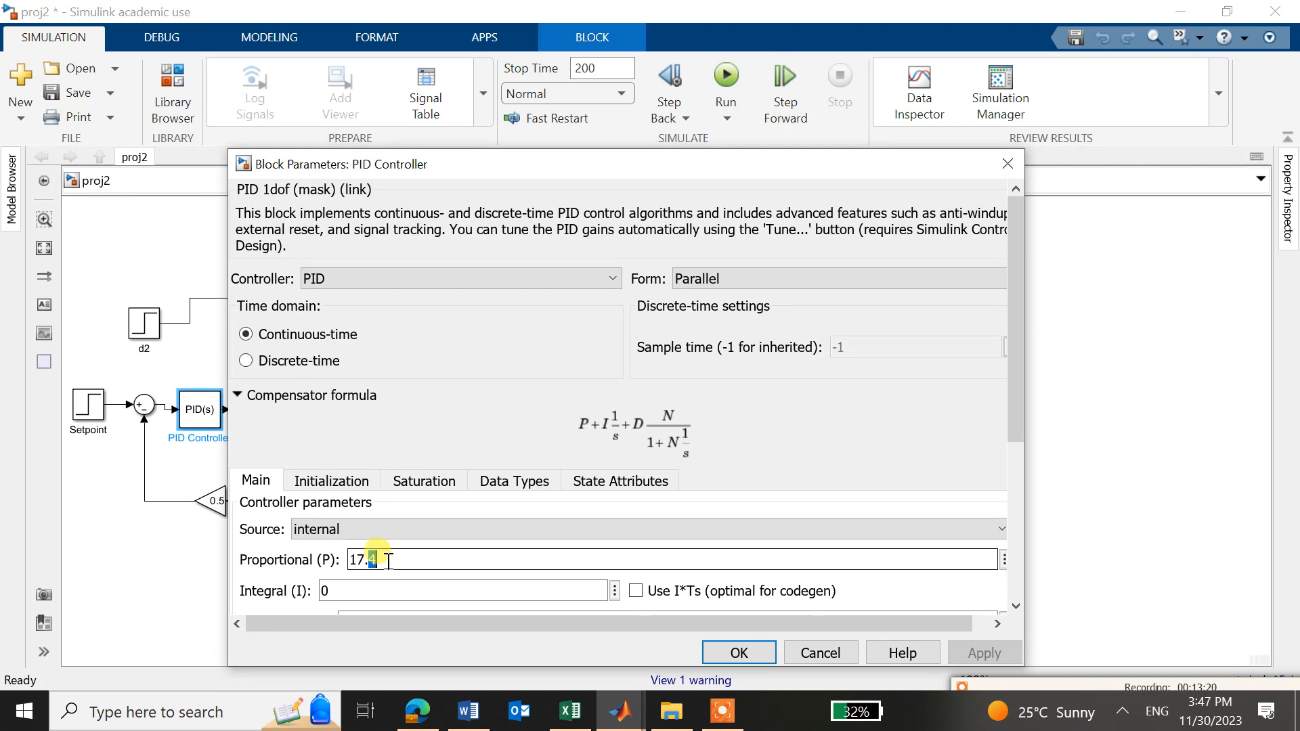
{"action": "type", "text": "3"}
{"action": "left_click", "coordinate": [968, 650]}
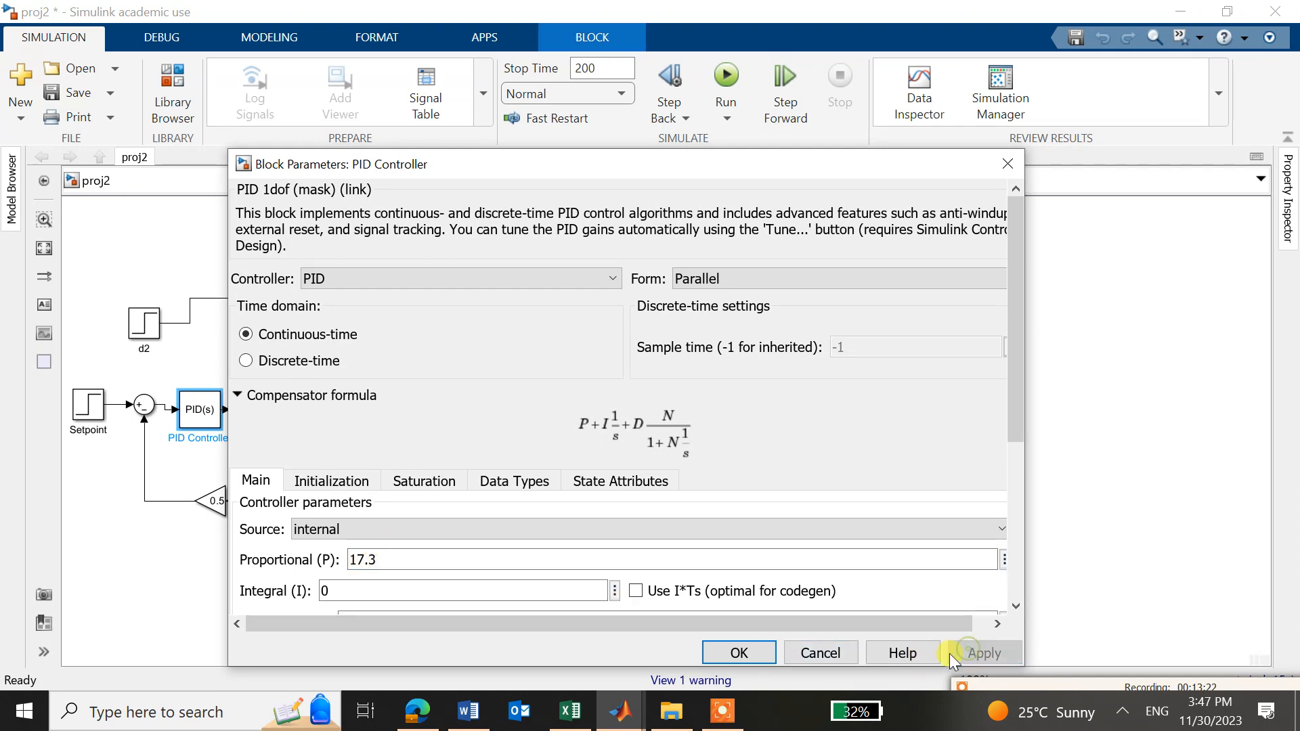
{"action": "left_click", "coordinate": [758, 651]}
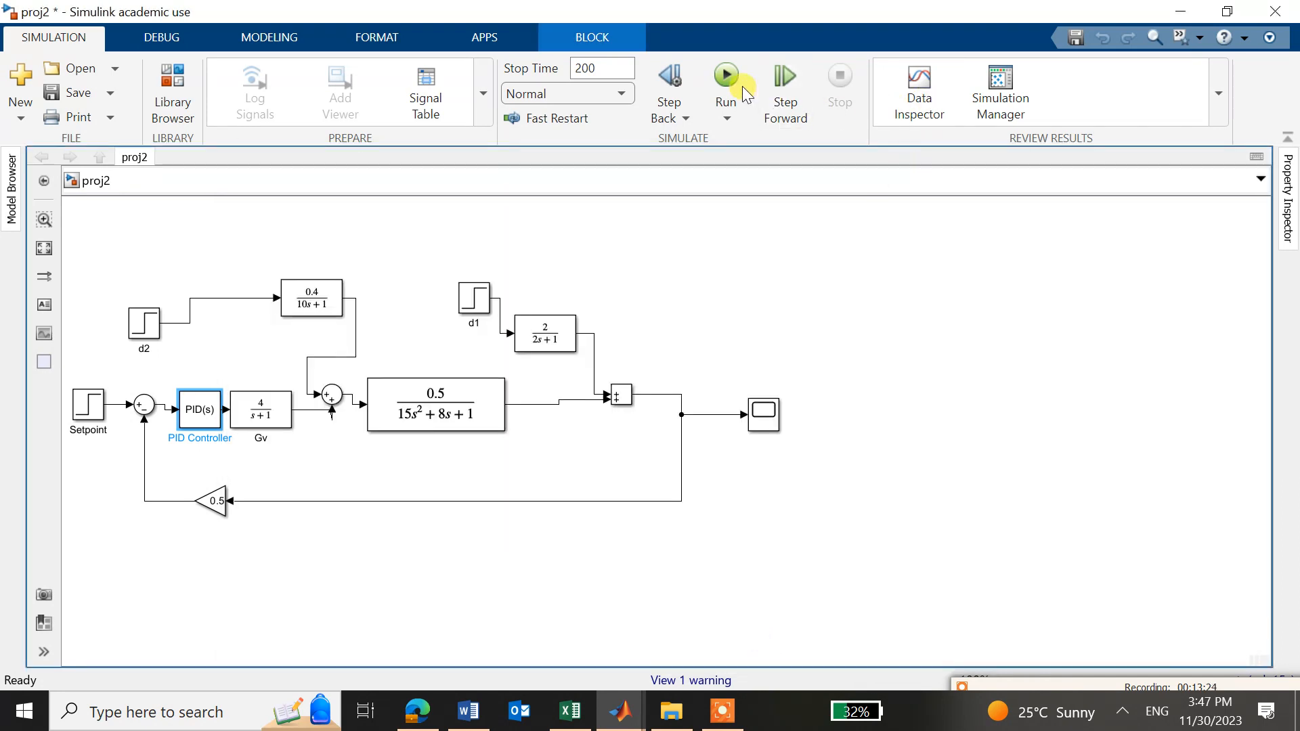
Run the proj2 simulation with proportional gain 17.3, examine the oscillation in Scope and close the plot
{"action": "left_click", "coordinate": [728, 76]}
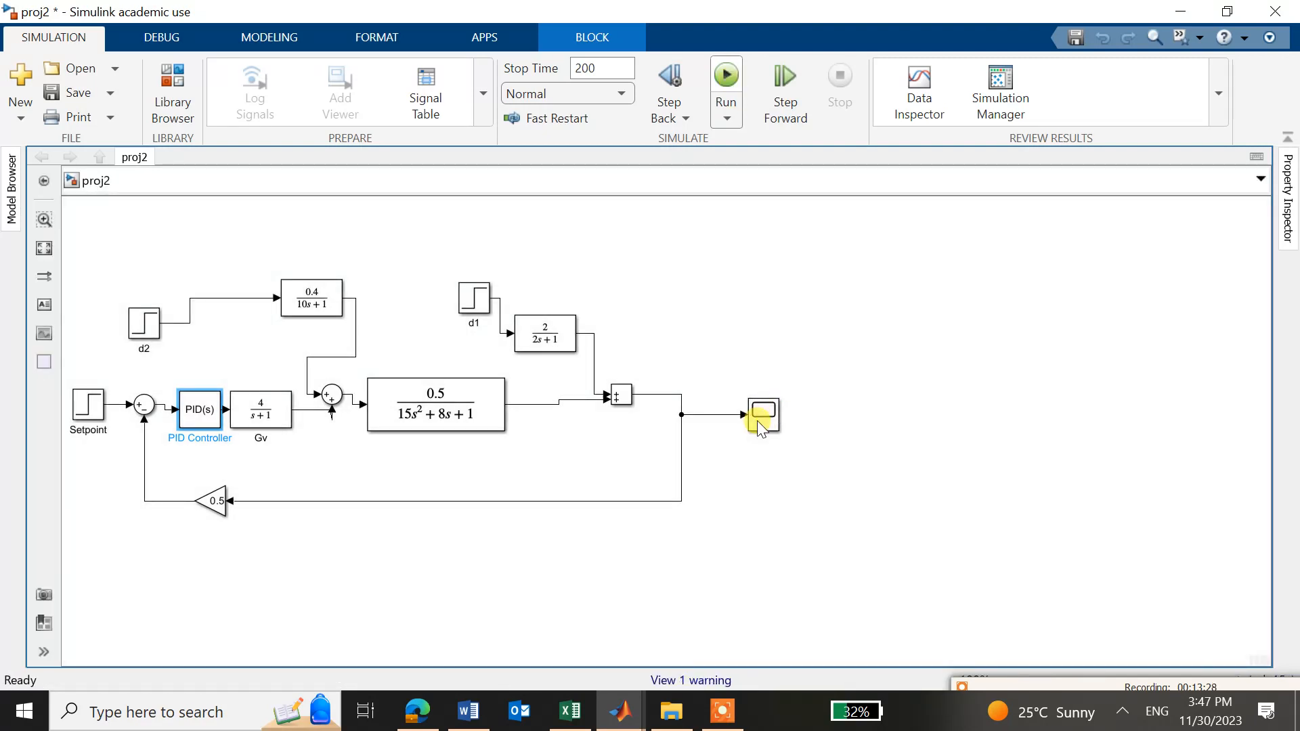
{"action": "double_click", "coordinate": [761, 424]}
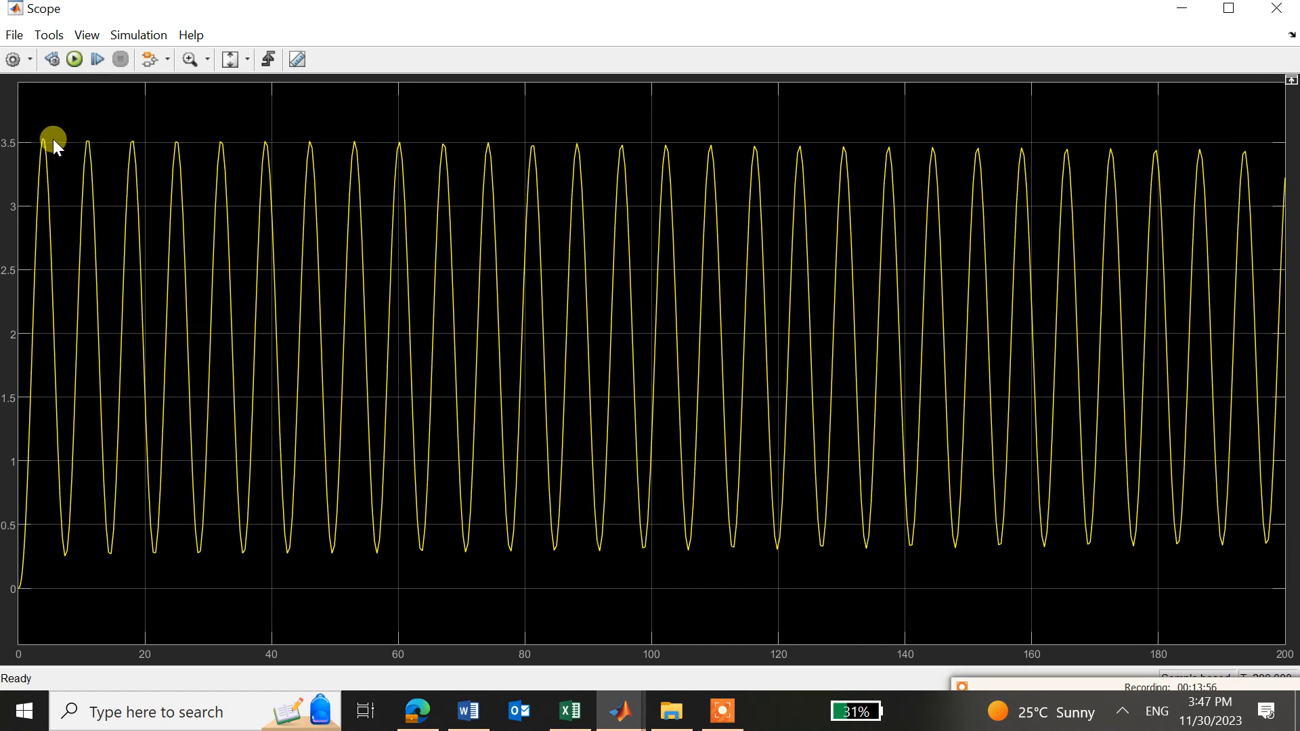
{"action": "left_click", "coordinate": [1284, 15]}
Switch to Document16.pdf in Edge and handwrite Kcu and Pu in red below the oscillation sketch
{"action": "left_click", "coordinate": [417, 710]}
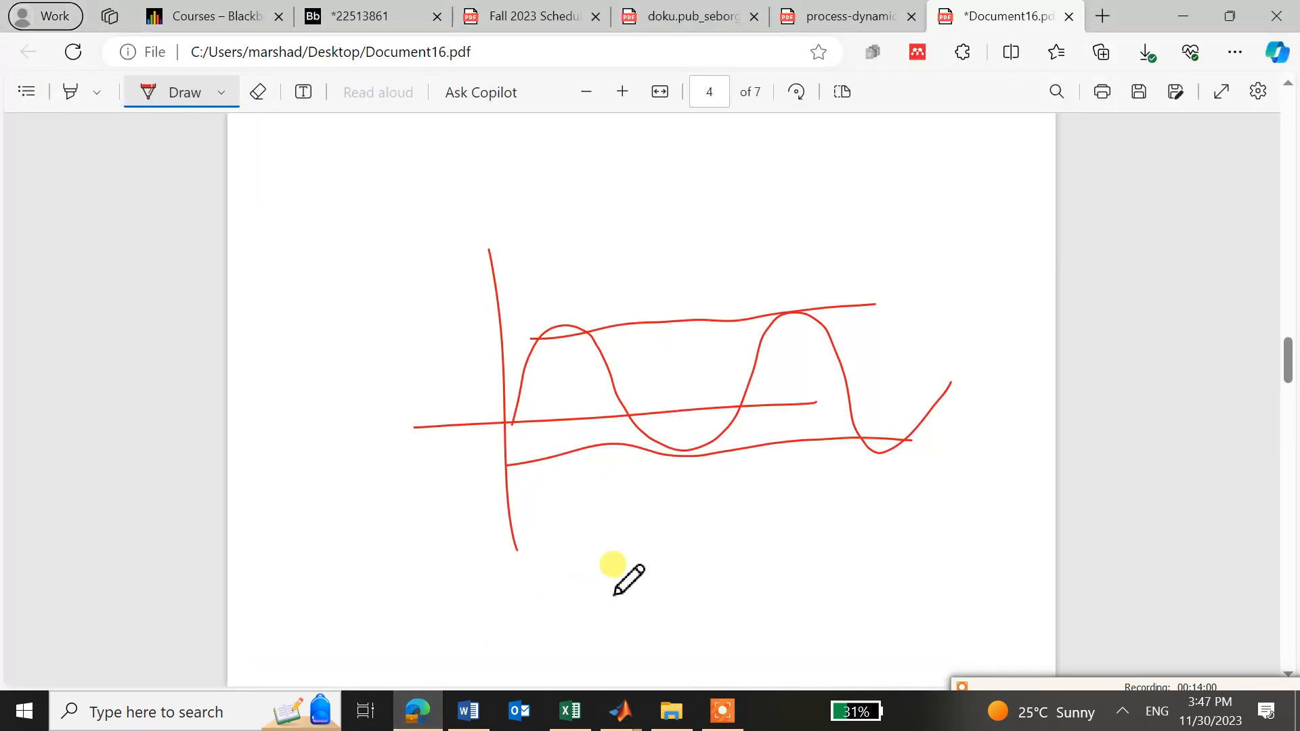
{"action": "left_click_drag", "start_coordinate": [668, 517], "coordinate": [689, 581]}
{"action": "mouse_move", "coordinate": [723, 517]}
{"action": "left_mouse_down"}
{"action": "mouse_move", "coordinate": [721, 562]}
{"action": "mouse_move", "coordinate": [750, 571]}
{"action": "mouse_move", "coordinate": [783, 538]}
{"action": "mouse_move", "coordinate": [801, 547]}
{"action": "left_mouse_up"}
{"action": "mouse_move", "coordinate": [746, 598]}
{"action": "left_mouse_down"}
{"action": "mouse_move", "coordinate": [771, 672]}
{"action": "mouse_move", "coordinate": [772, 647]}
{"action": "mouse_move", "coordinate": [832, 646]}
{"action": "left_mouse_up"}
{"action": "scroll", "coordinate": [624, 559], "scroll_direction": "down", "scroll_amount": 3}
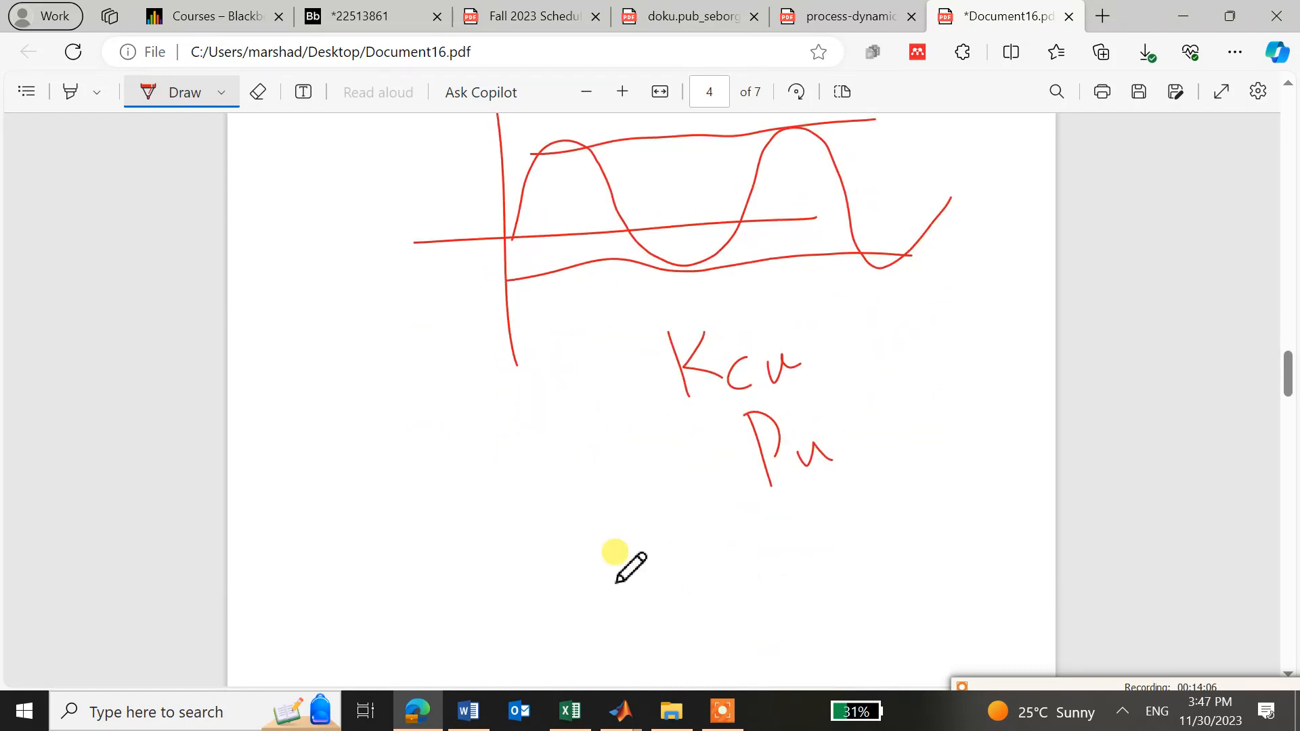
{"action": "left_click", "coordinate": [785, 449]}
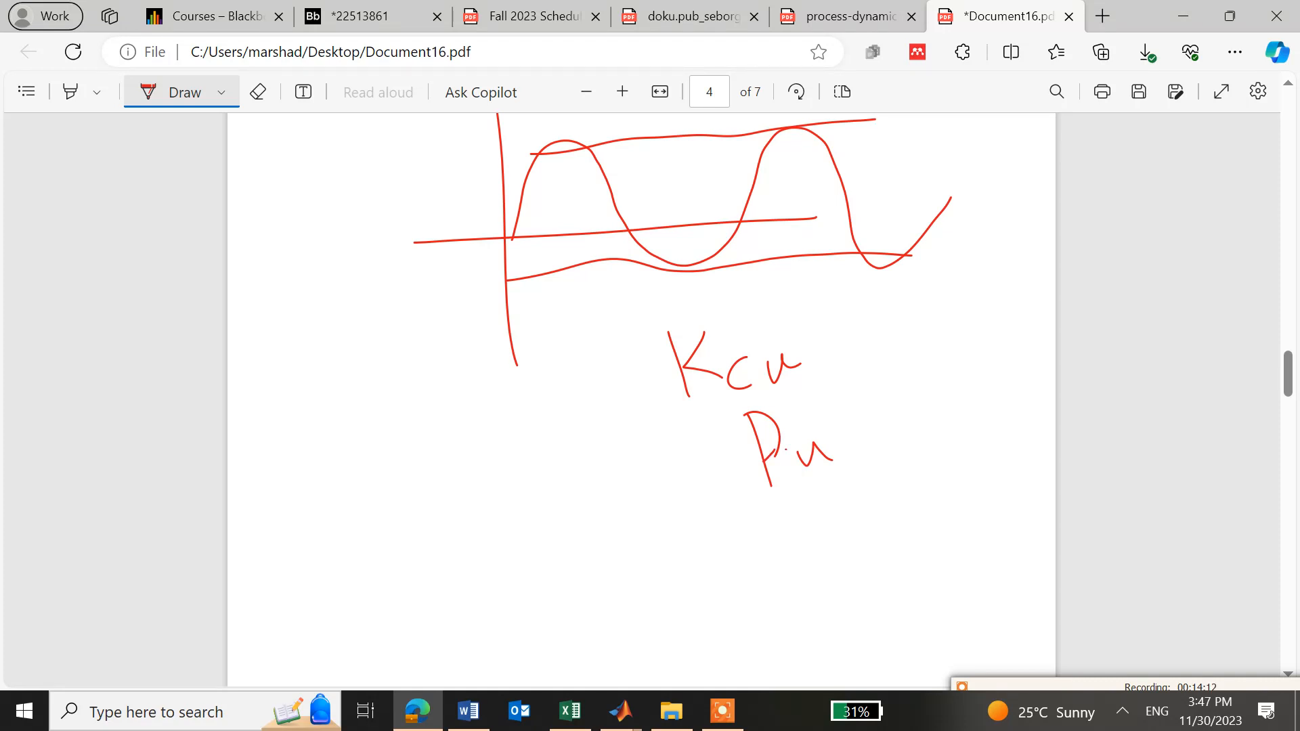
Handwrite Kc and τI, and below them Kc, τI and τD, beside the Kcu and Pu notes
{"action": "mouse_move", "coordinate": [300, 501]}
{"action": "left_mouse_down"}
{"action": "mouse_move", "coordinate": [312, 551]}
{"action": "mouse_move", "coordinate": [377, 523]}
{"action": "left_mouse_up"}
{"action": "mouse_move", "coordinate": [447, 448]}
{"action": "left_mouse_down"}
{"action": "mouse_move", "coordinate": [481, 428]}
{"action": "mouse_move", "coordinate": [474, 482]}
{"action": "left_mouse_up"}
{"action": "left_click_drag", "start_coordinate": [507, 462], "coordinate": [509, 485]}
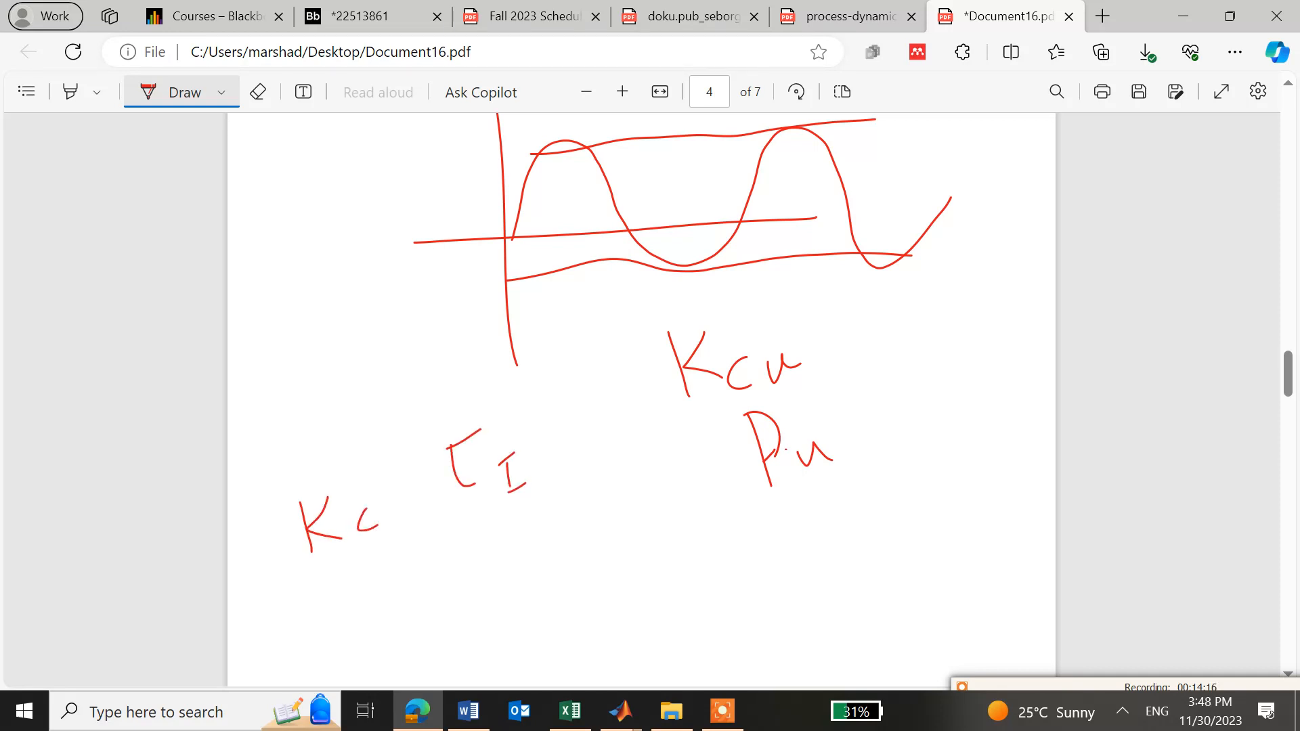
{"action": "left_click_drag", "start_coordinate": [376, 615], "coordinate": [391, 654]}
{"action": "mouse_move", "coordinate": [404, 603]}
{"action": "left_mouse_down"}
{"action": "mouse_move", "coordinate": [423, 639]}
{"action": "mouse_move", "coordinate": [454, 640]}
{"action": "left_mouse_up"}
{"action": "mouse_move", "coordinate": [532, 540]}
{"action": "left_mouse_down"}
{"action": "mouse_move", "coordinate": [494, 568]}
{"action": "mouse_move", "coordinate": [527, 589]}
{"action": "left_mouse_up"}
{"action": "mouse_move", "coordinate": [542, 594]}
{"action": "left_mouse_down"}
{"action": "mouse_move", "coordinate": [549, 614]}
{"action": "mouse_move", "coordinate": [553, 572]}
{"action": "left_mouse_up"}
{"action": "left_click_drag", "start_coordinate": [545, 618], "coordinate": [561, 607]}
{"action": "mouse_move", "coordinate": [636, 488]}
{"action": "left_mouse_down"}
{"action": "mouse_move", "coordinate": [598, 520]}
{"action": "mouse_move", "coordinate": [628, 554]}
{"action": "mouse_move", "coordinate": [664, 552]}
{"action": "left_mouse_up"}
{"action": "left_click", "coordinate": [661, 531]}
{"action": "left_click_drag", "start_coordinate": [667, 525], "coordinate": [668, 549]}
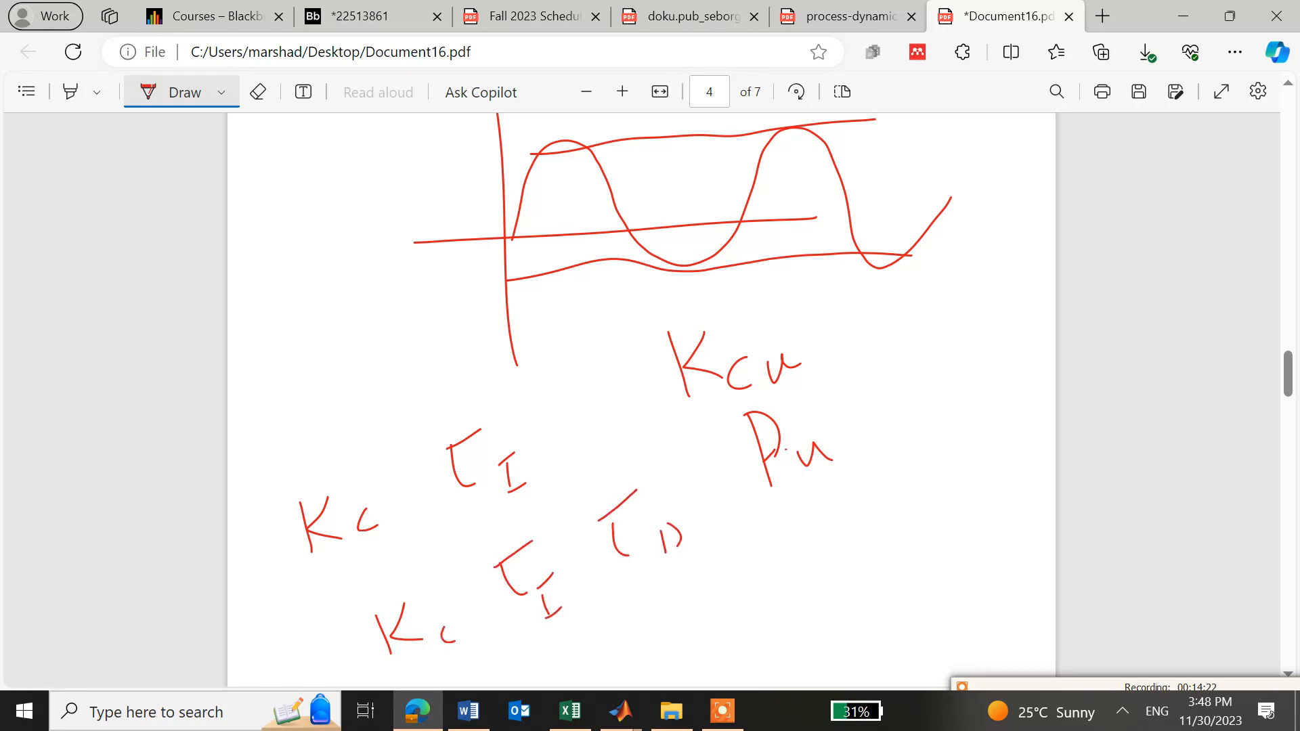
Circle the handwritten Kcu and Pu together and draw two check marks beside them
{"action": "mouse_move", "coordinate": [750, 318]}
{"action": "left_mouse_down"}
{"action": "mouse_move", "coordinate": [712, 313]}
{"action": "mouse_move", "coordinate": [802, 520]}
{"action": "mouse_move", "coordinate": [760, 309]}
{"action": "left_mouse_up"}
{"action": "left_click_drag", "start_coordinate": [903, 380], "coordinate": [944, 327]}
{"action": "left_click_drag", "start_coordinate": [928, 384], "coordinate": [985, 367]}
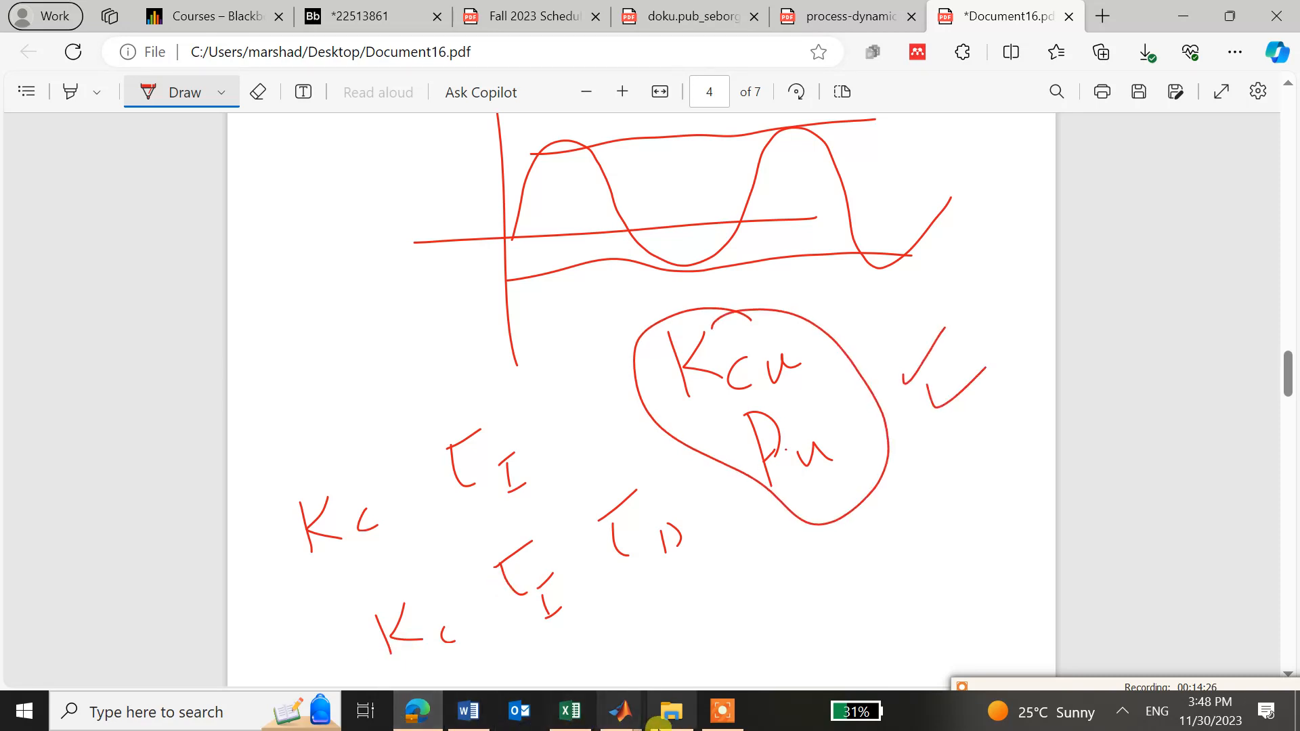
Switch back to the proj2 model in Simulink and set the PID Controller's proportional gain to 17.3*0.45
{"action": "left_click", "coordinate": [620, 712]}
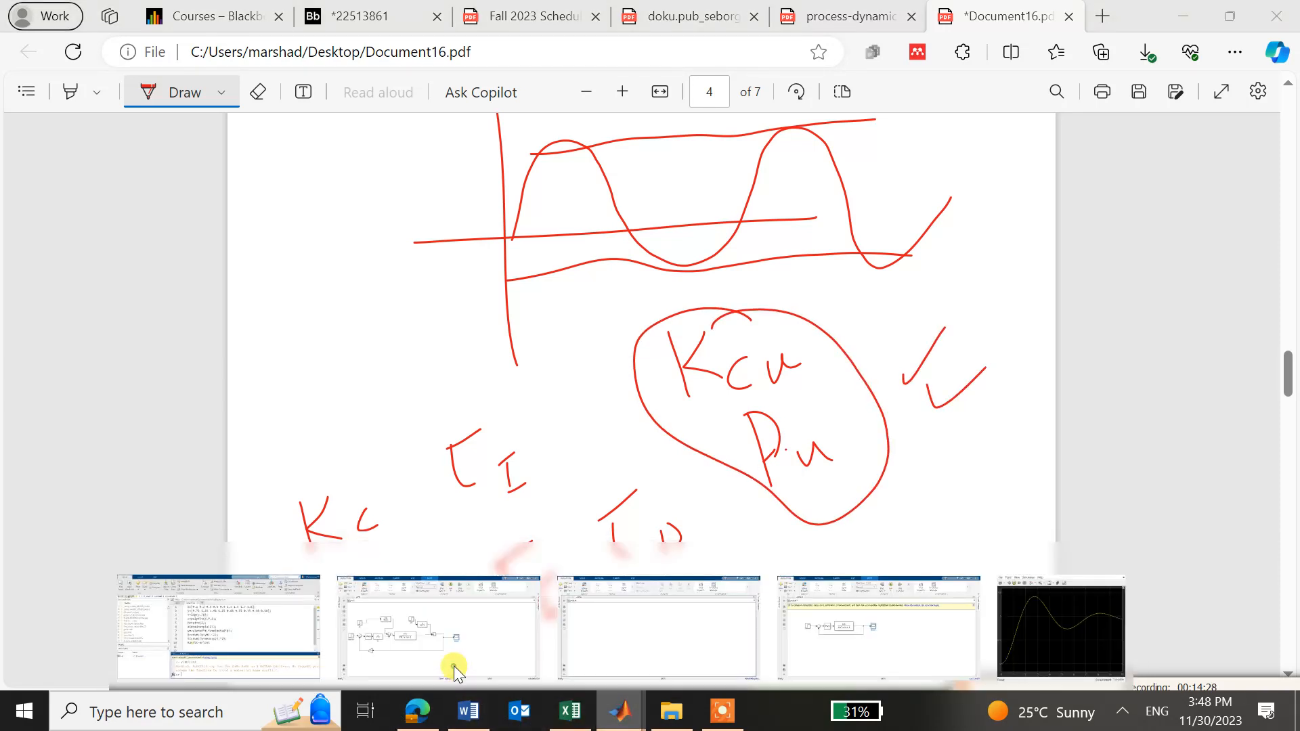
{"action": "left_click", "coordinate": [450, 666]}
{"action": "left_click", "coordinate": [210, 417]}
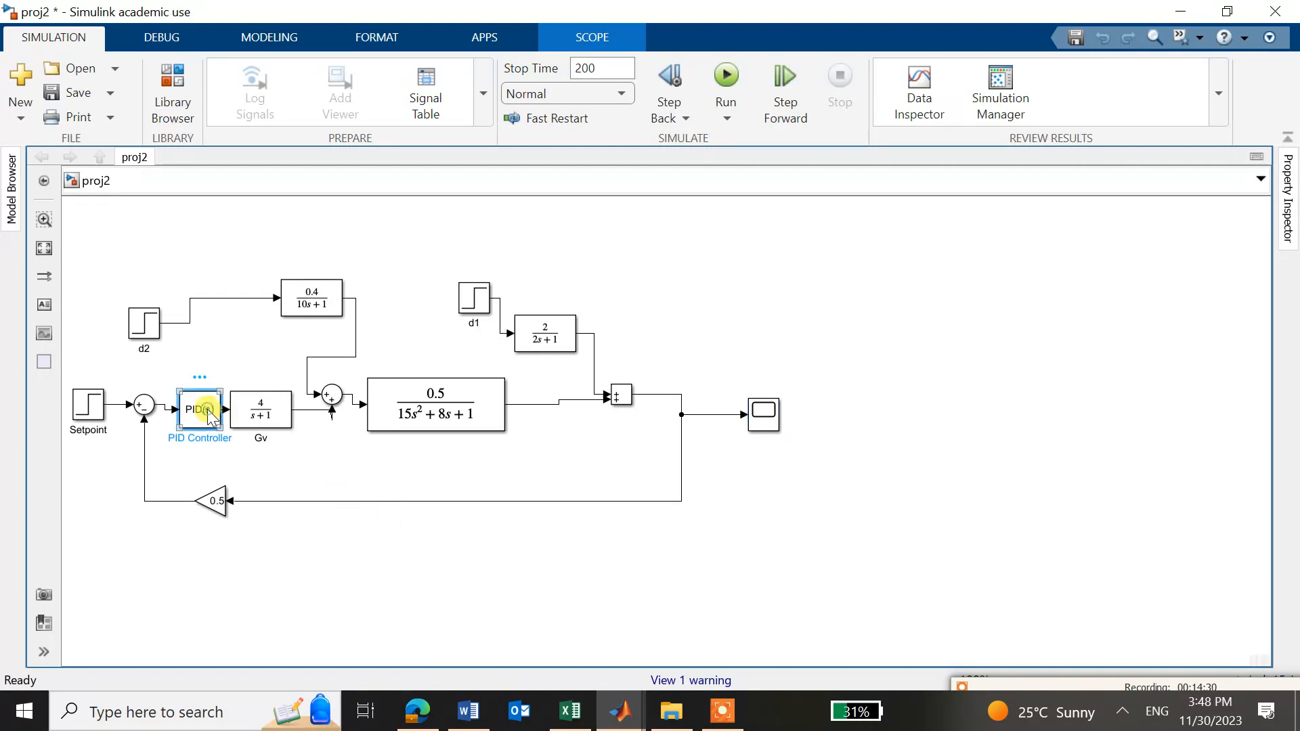
{"action": "double_click", "coordinate": [210, 416]}
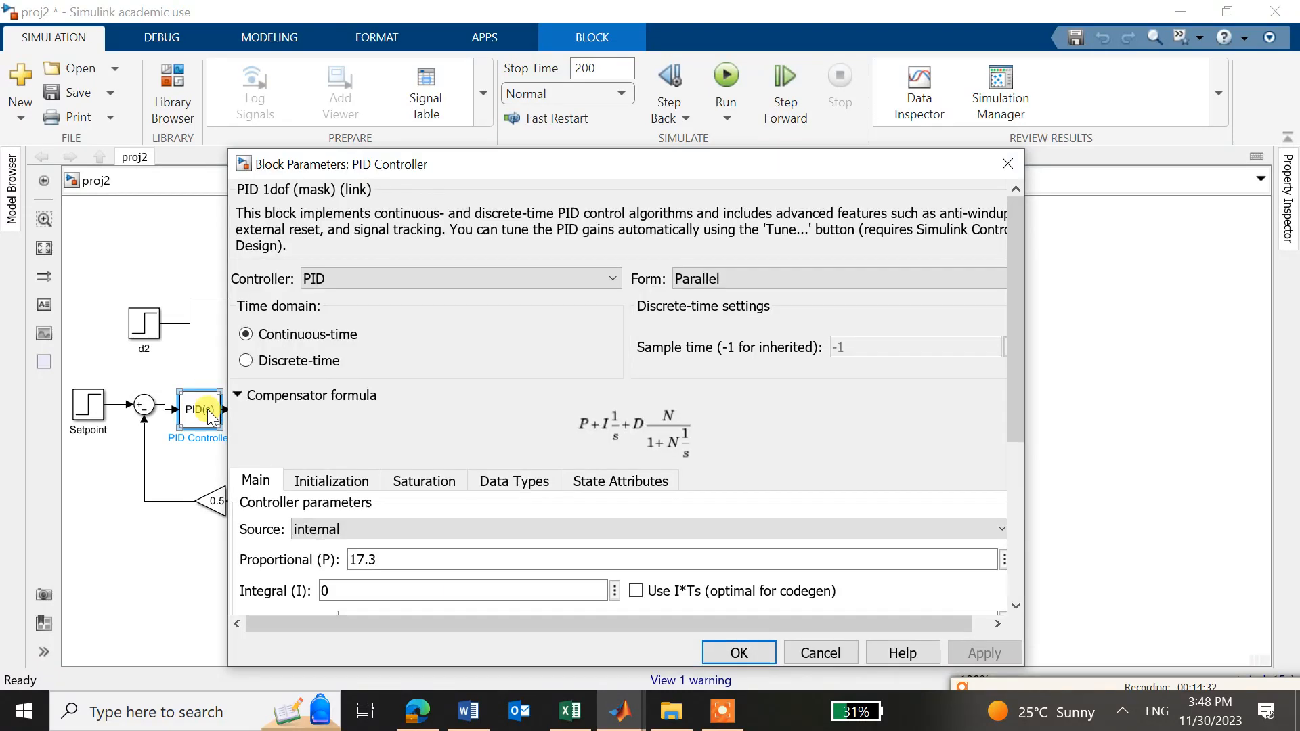
{"action": "left_click_drag", "start_coordinate": [640, 169], "coordinate": [633, 146]}
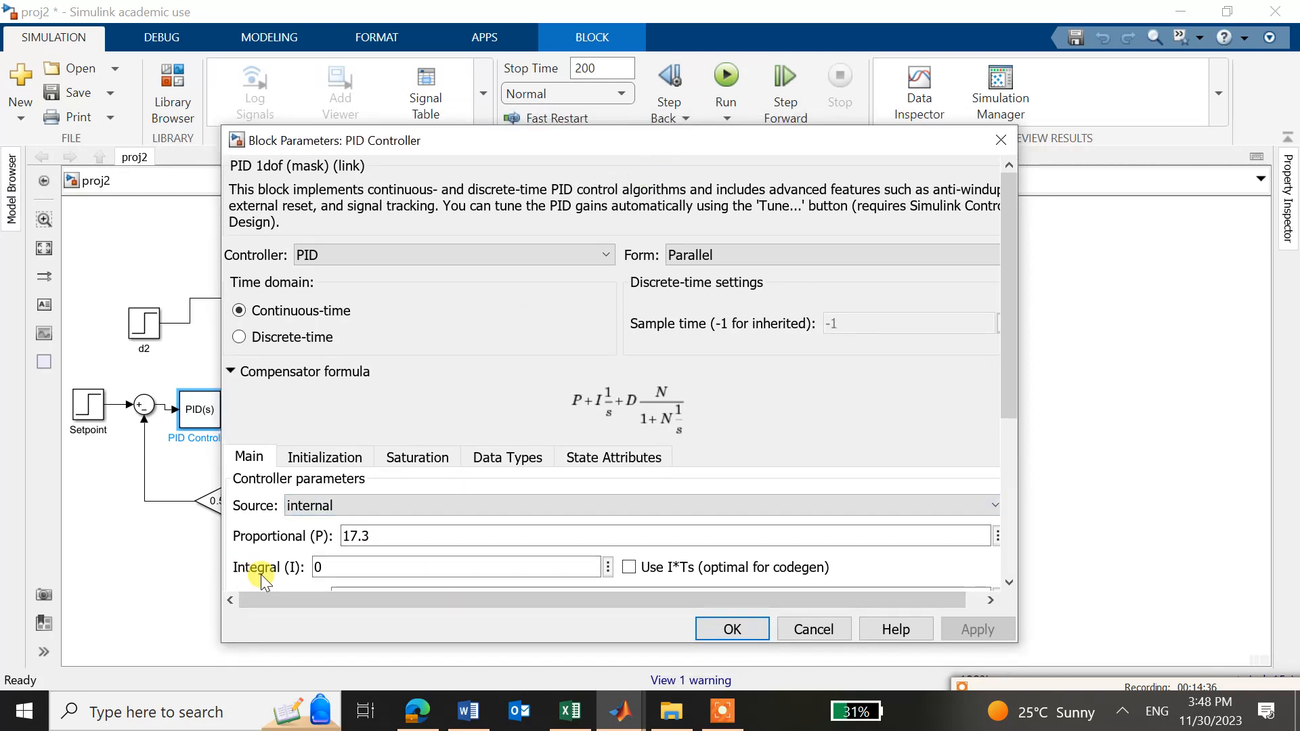
{"action": "double_click", "coordinate": [348, 567]}
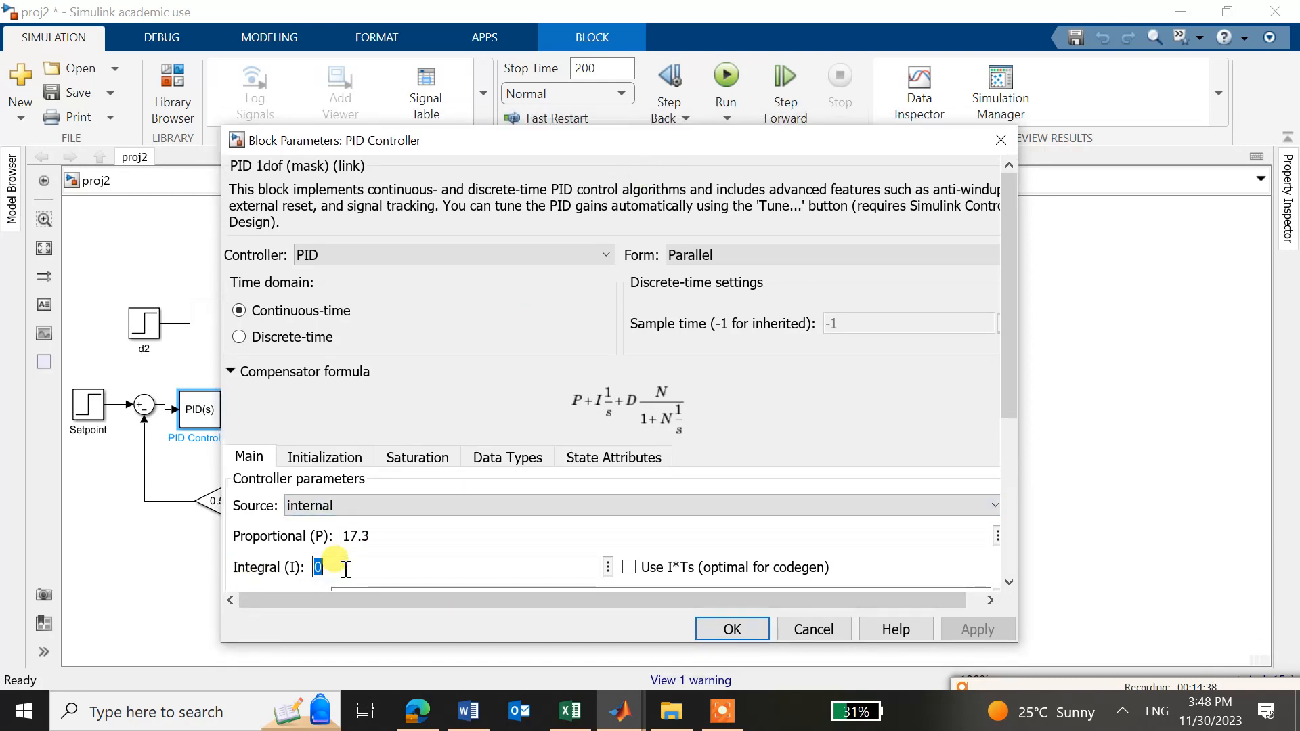
{"action": "double_click", "coordinate": [379, 537]}
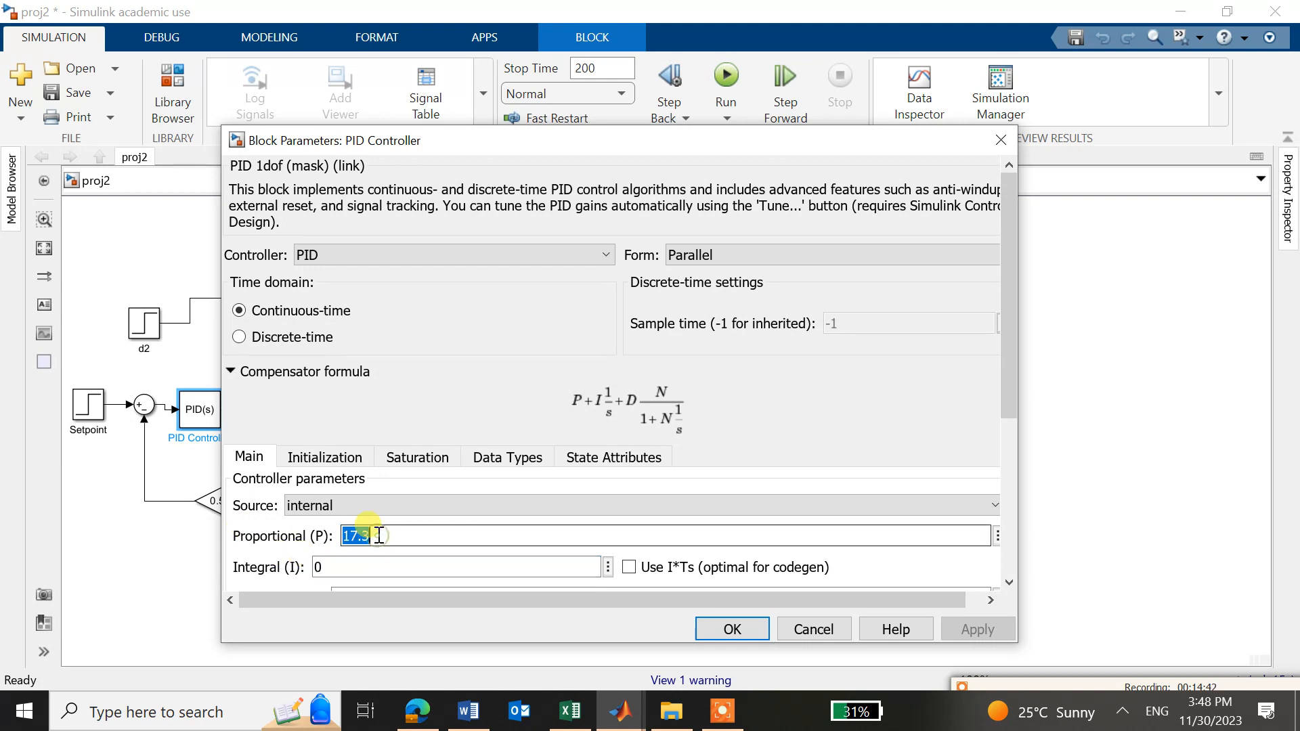
{"action": "left_click", "coordinate": [379, 536]}
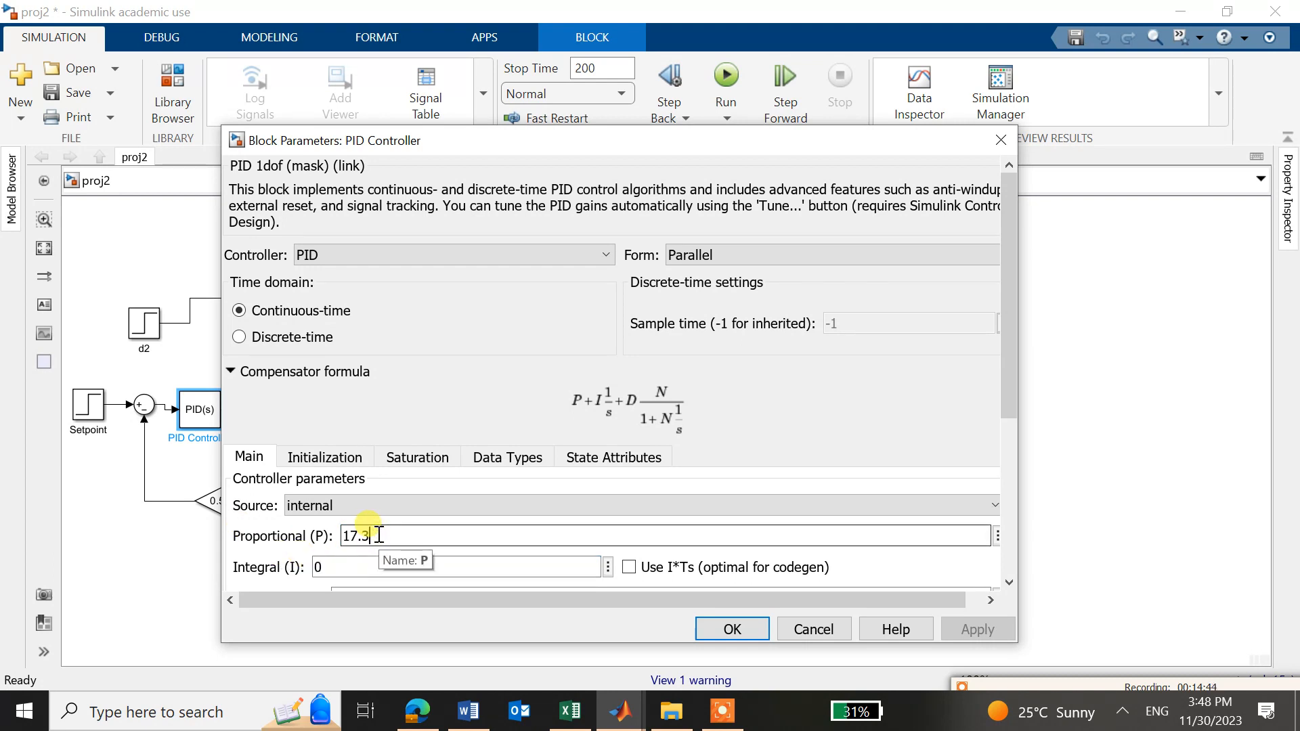
{"action": "type", "text": "*0.45"}
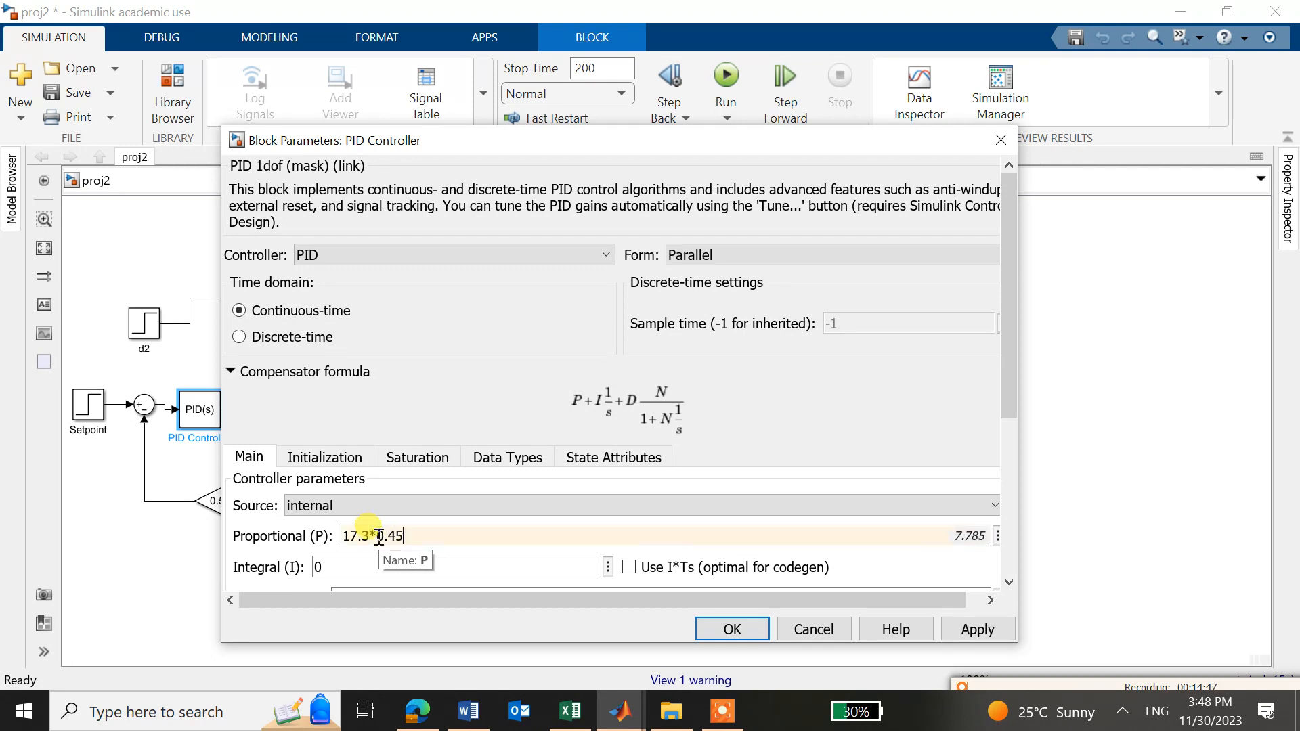
Set the PID Controller's integral gain to 0.45*17.3/10, then apply and close the parameters
{"action": "left_click", "coordinate": [343, 567]}
{"action": "double_click", "coordinate": [343, 567]}
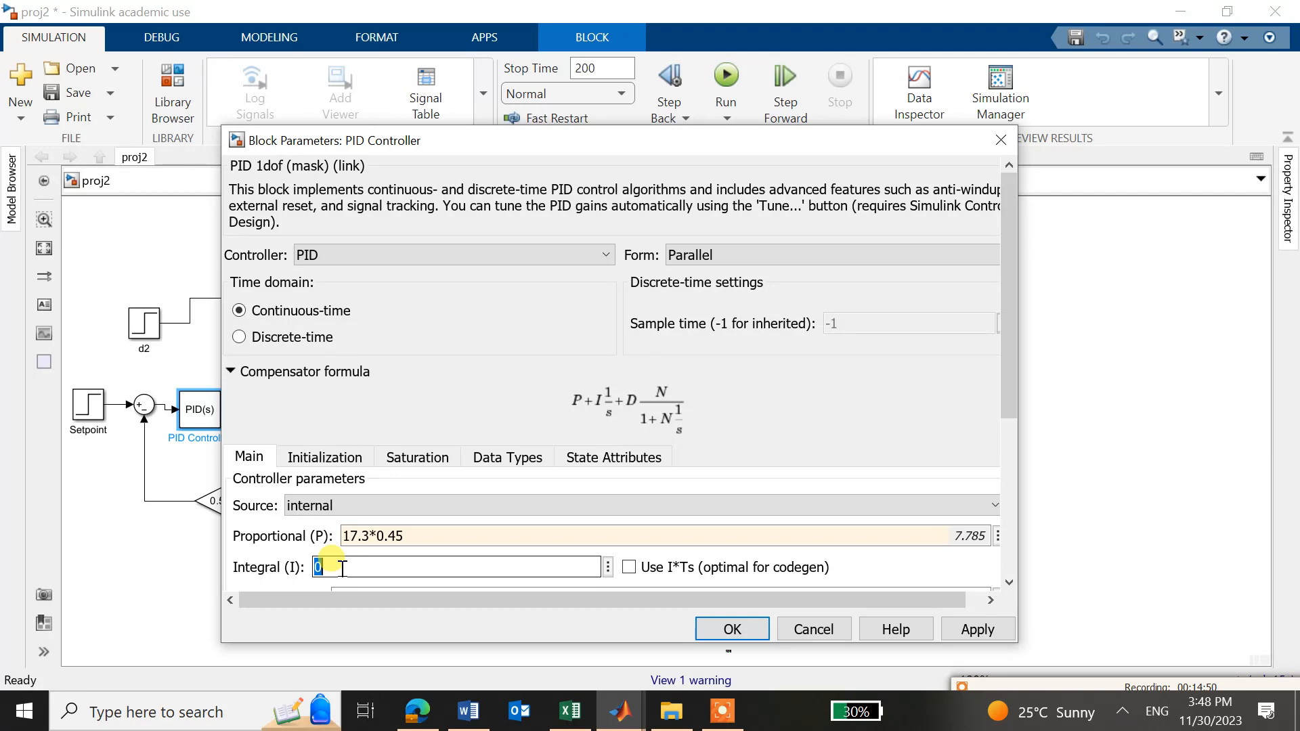
{"action": "type", "text": "0.45"}
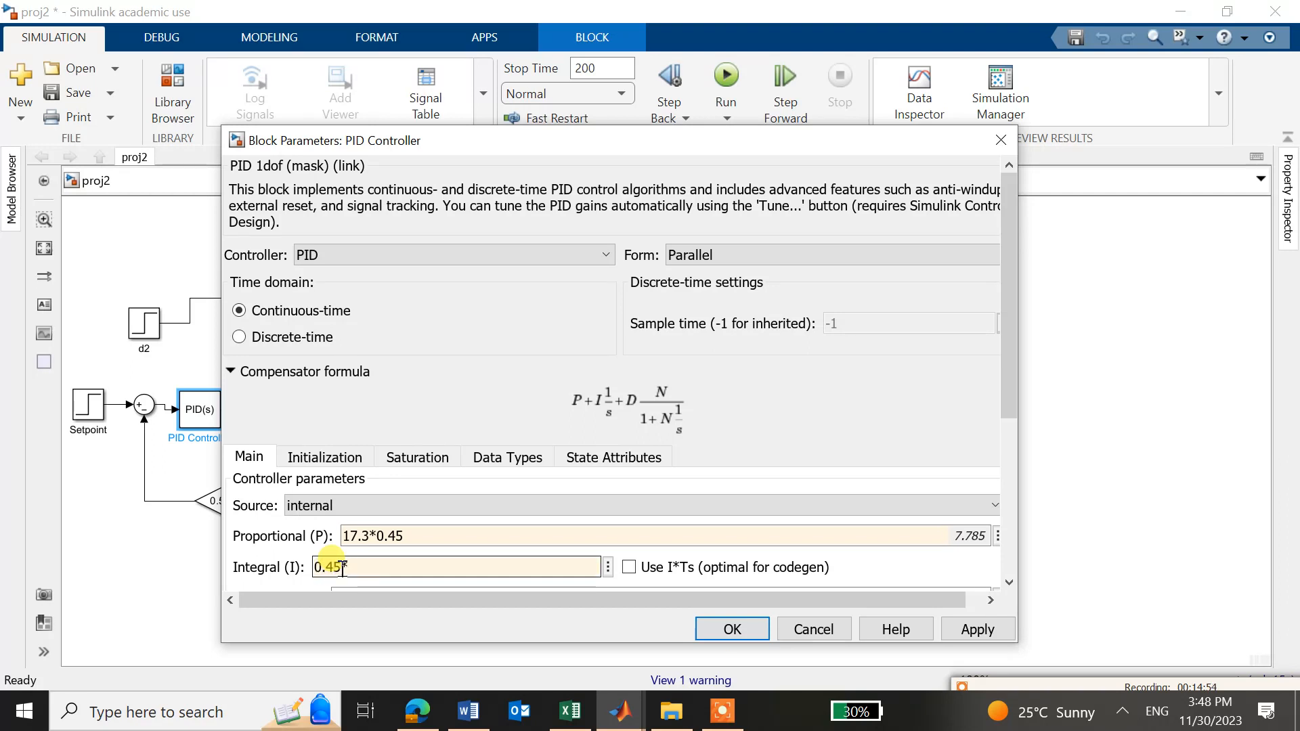
{"action": "type", "text": "*17.3"}
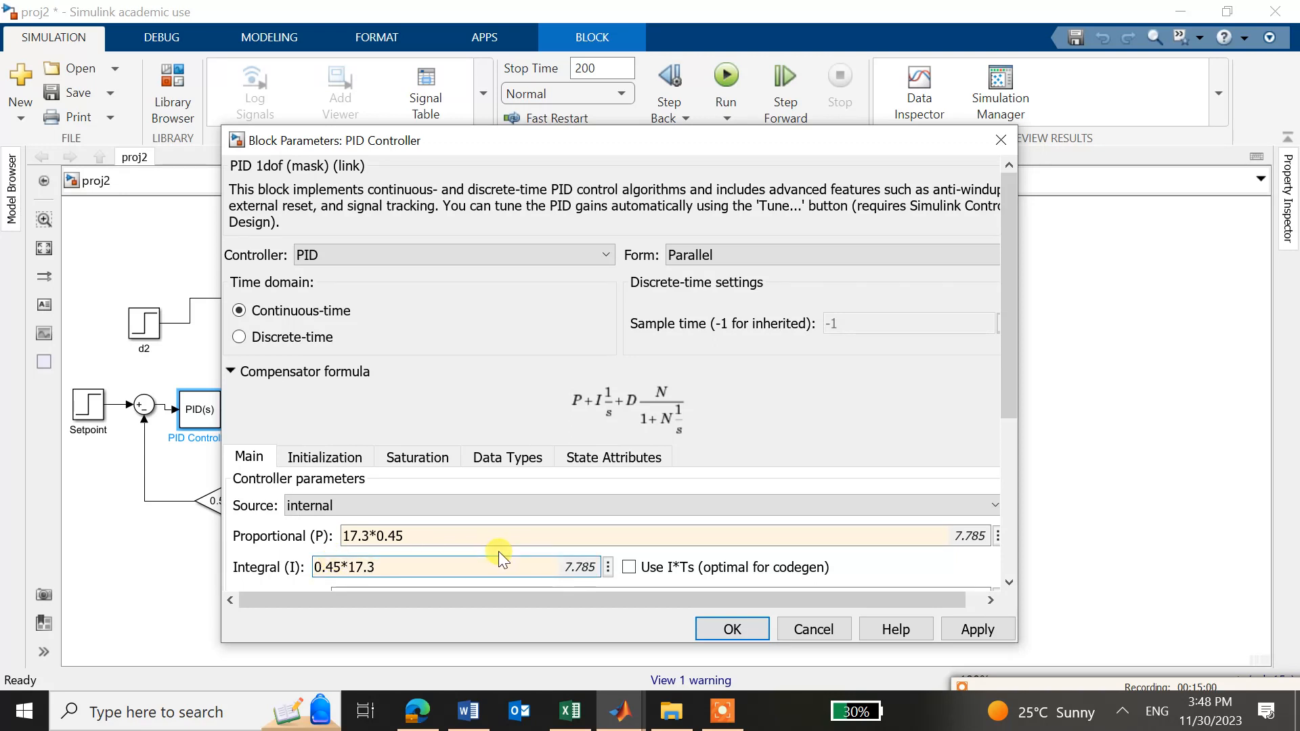
{"action": "type", "text": "/"}
{"action": "type", "text": "10"}
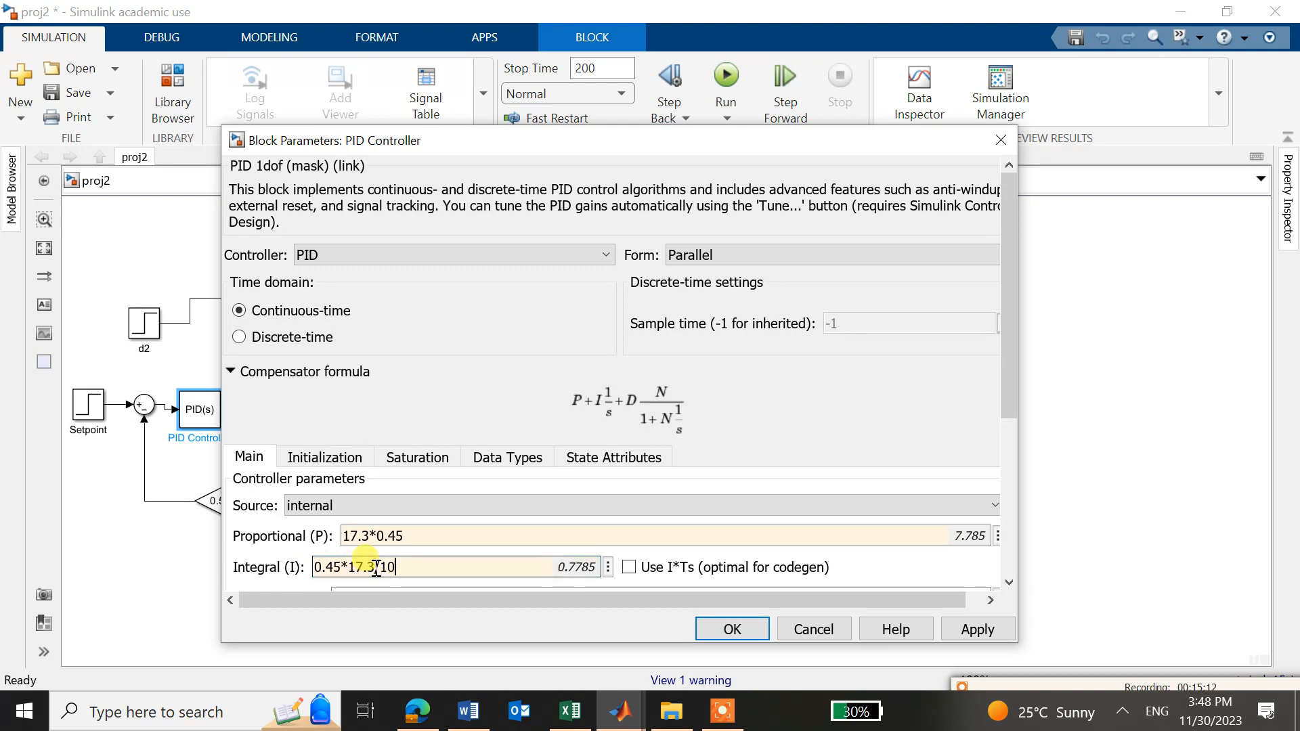
{"action": "left_click_drag", "start_coordinate": [376, 569], "coordinate": [302, 566]}
{"action": "left_click", "coordinate": [411, 568]}
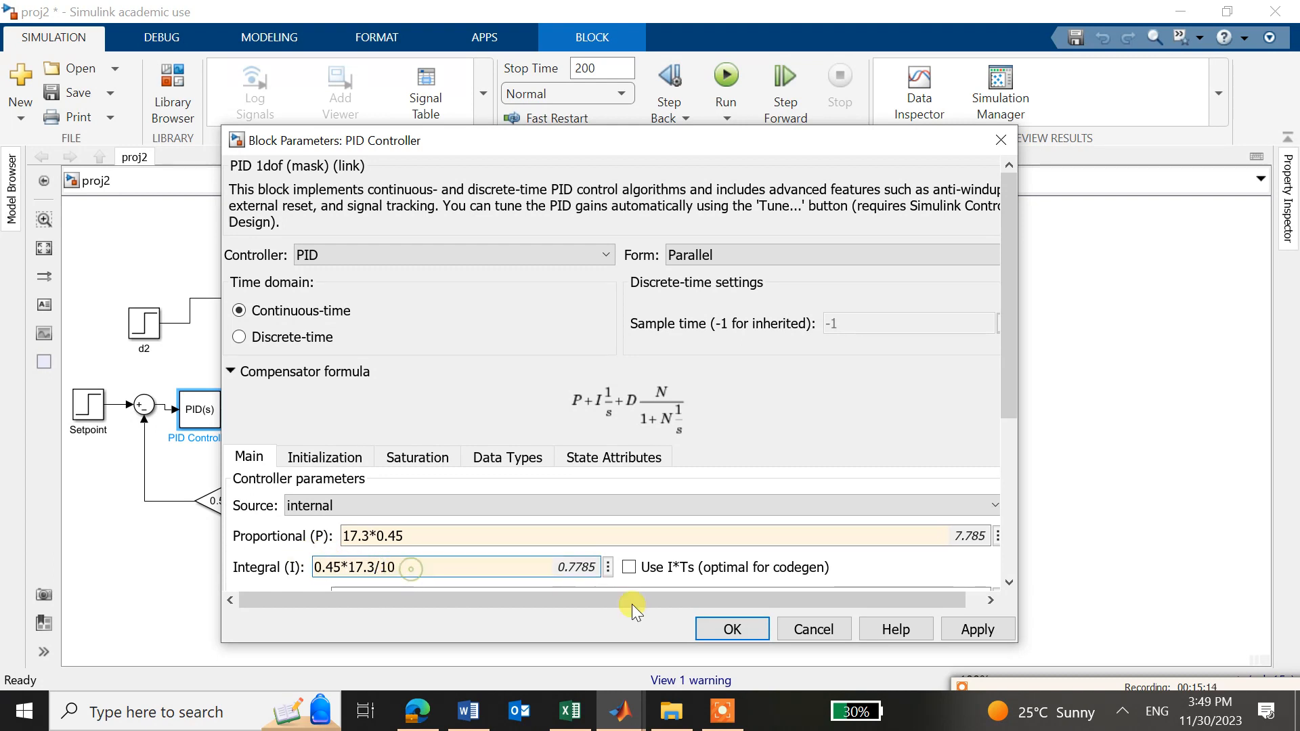
{"action": "left_click", "coordinate": [971, 636]}
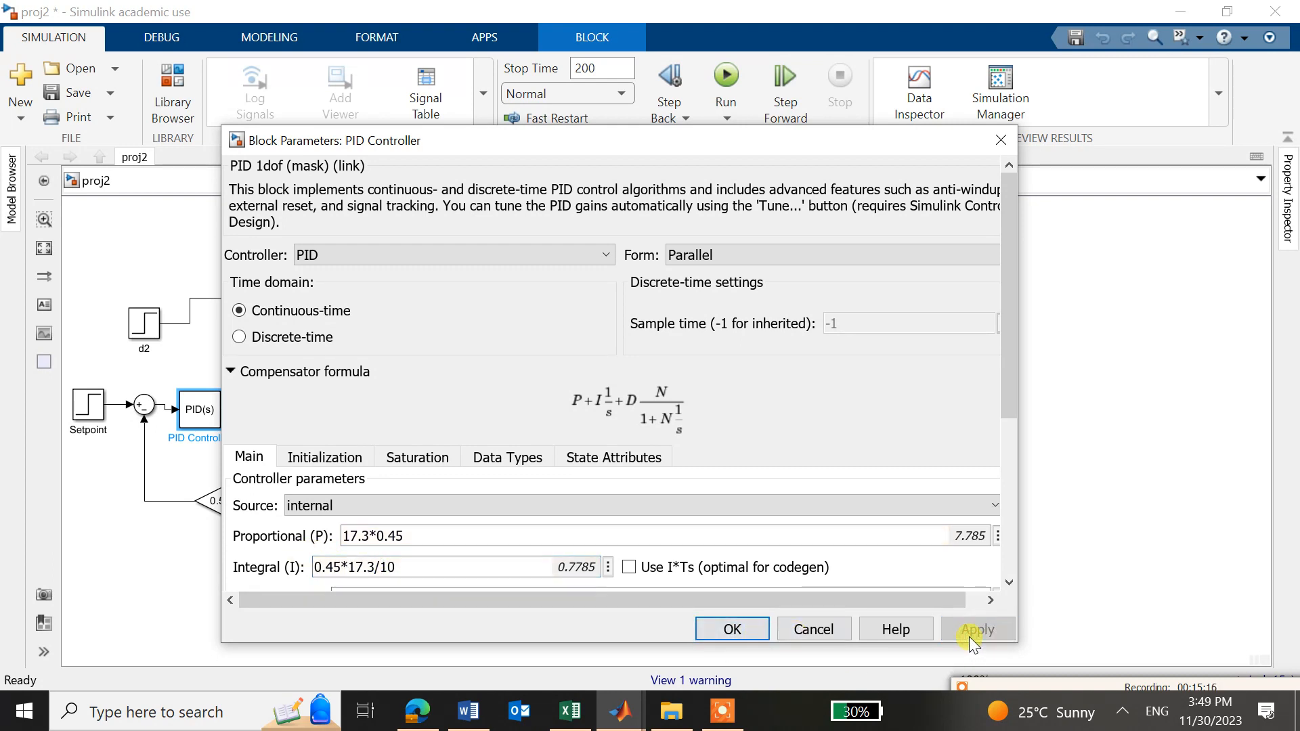
{"action": "left_click", "coordinate": [733, 631]}
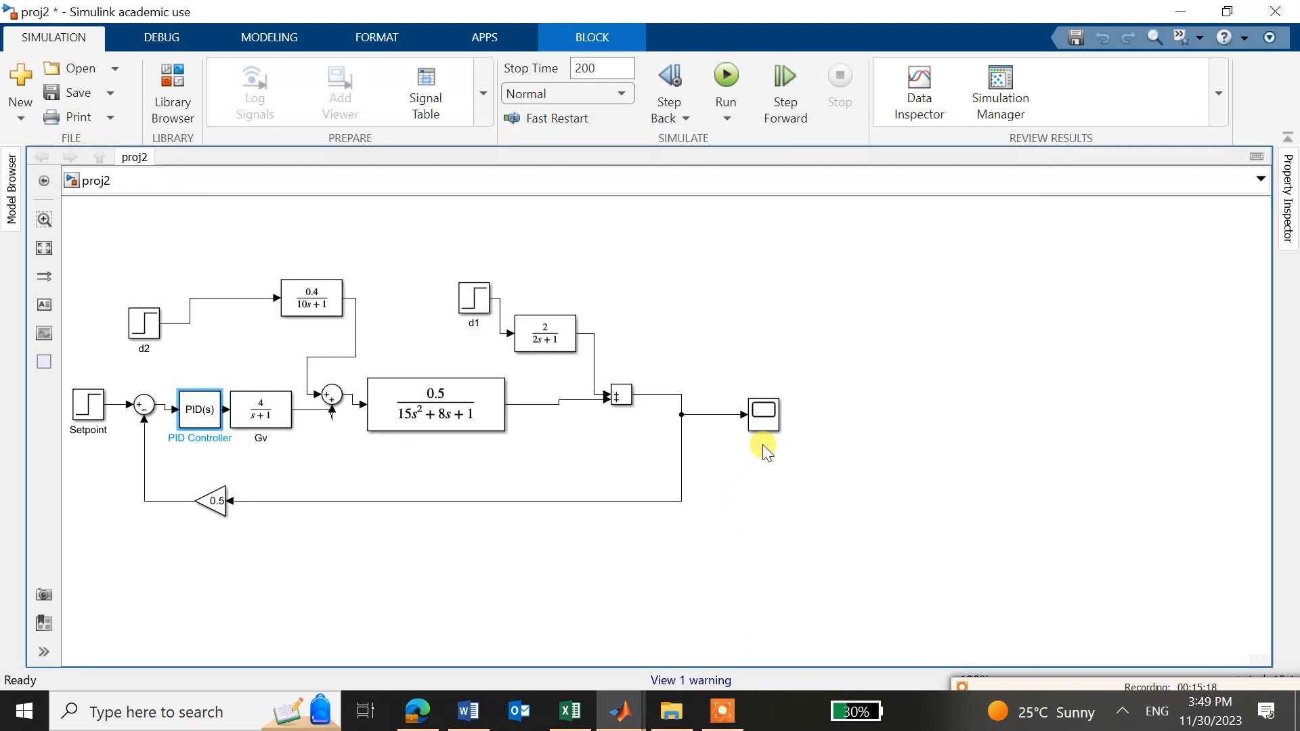
Run the proj2 simulation with the new PI gains, examine the step response in Scope and close the plot
{"action": "left_click", "coordinate": [720, 81]}
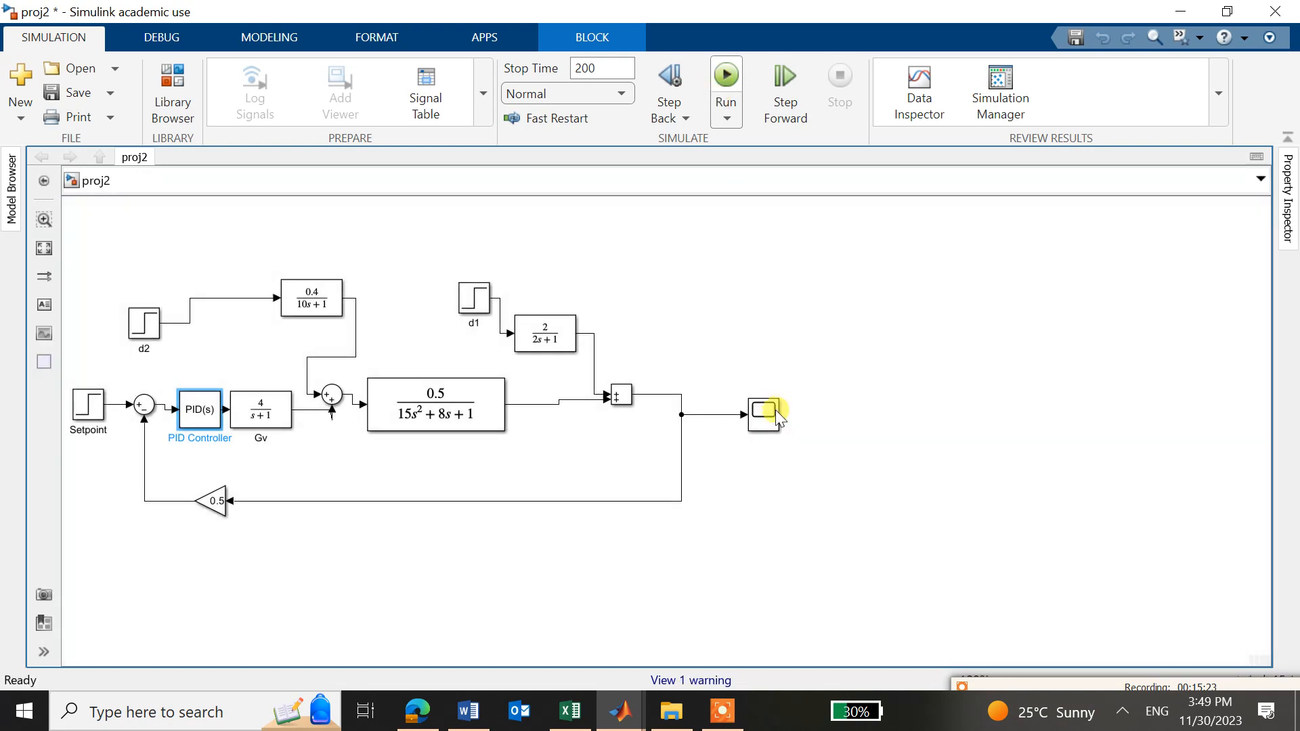
{"action": "double_click", "coordinate": [772, 413]}
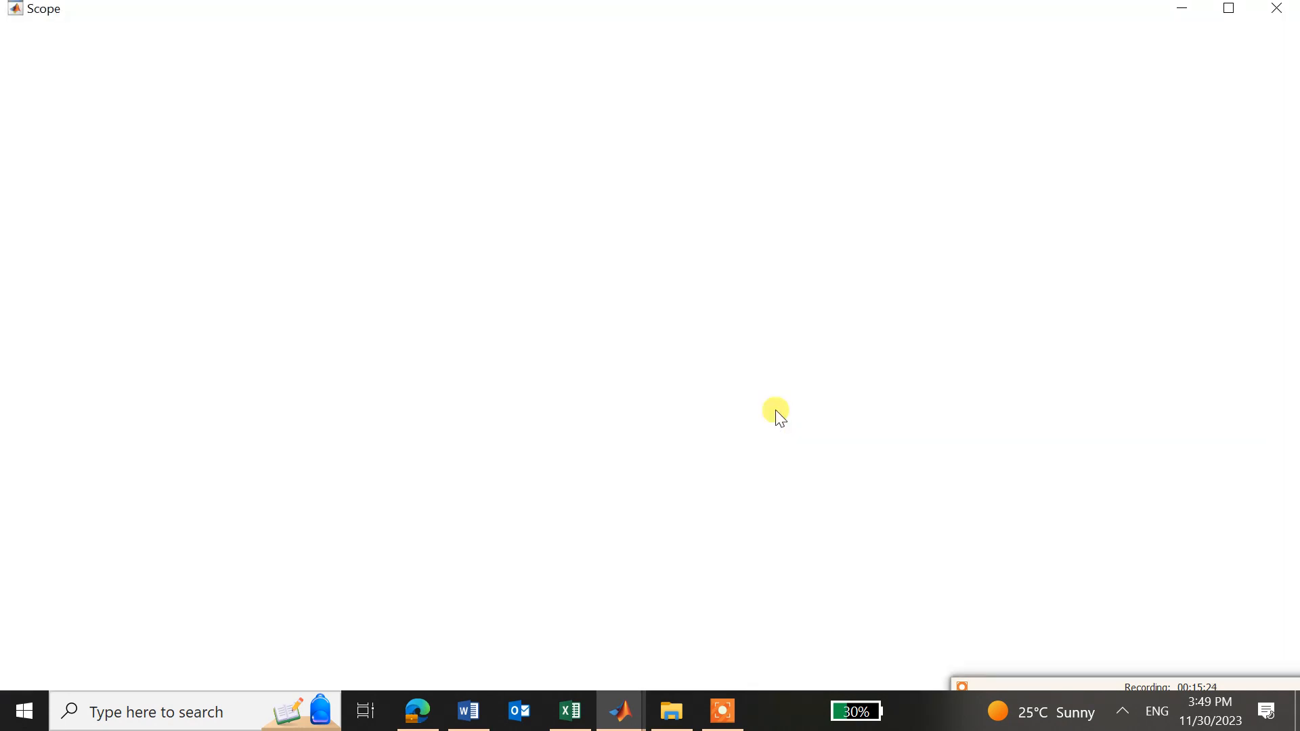
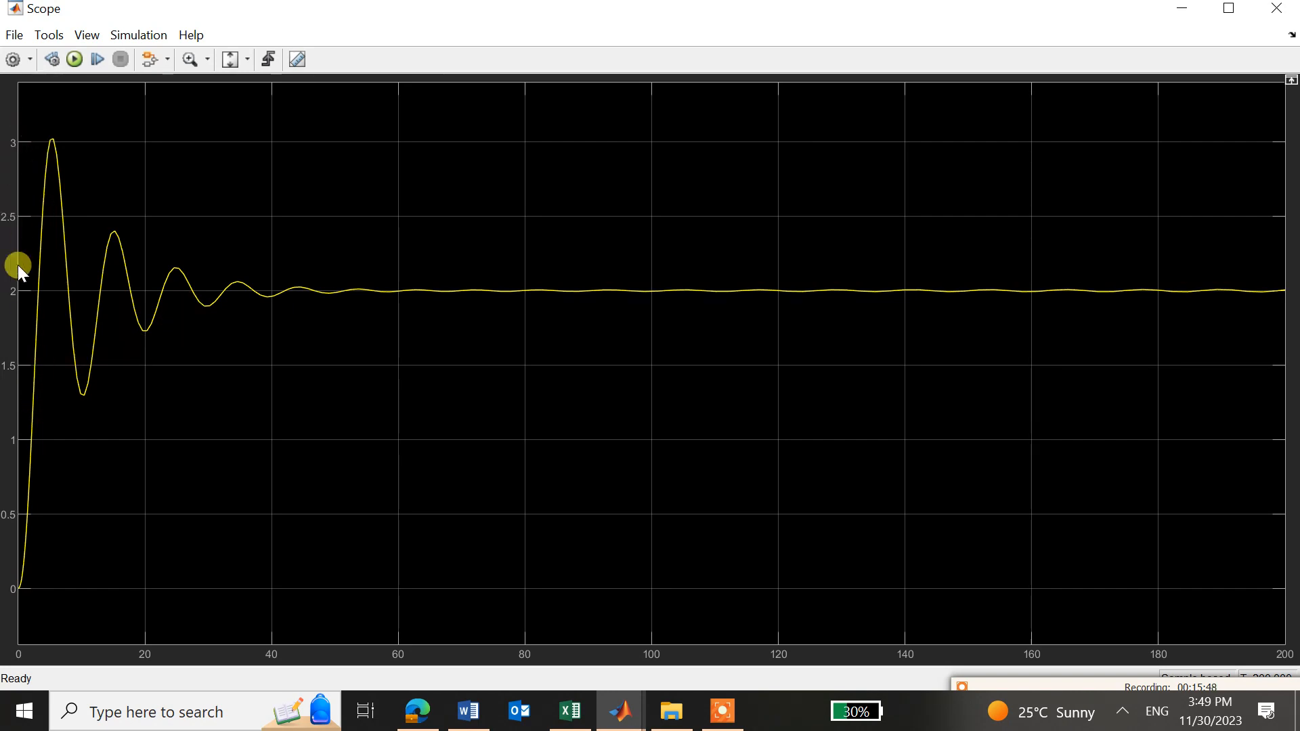
{"action": "left_click", "coordinate": [1282, 20]}
Open the PID Controller's parameters and set its integral gain to 0.45*17.3/10*1.5
{"action": "left_click", "coordinate": [195, 411]}
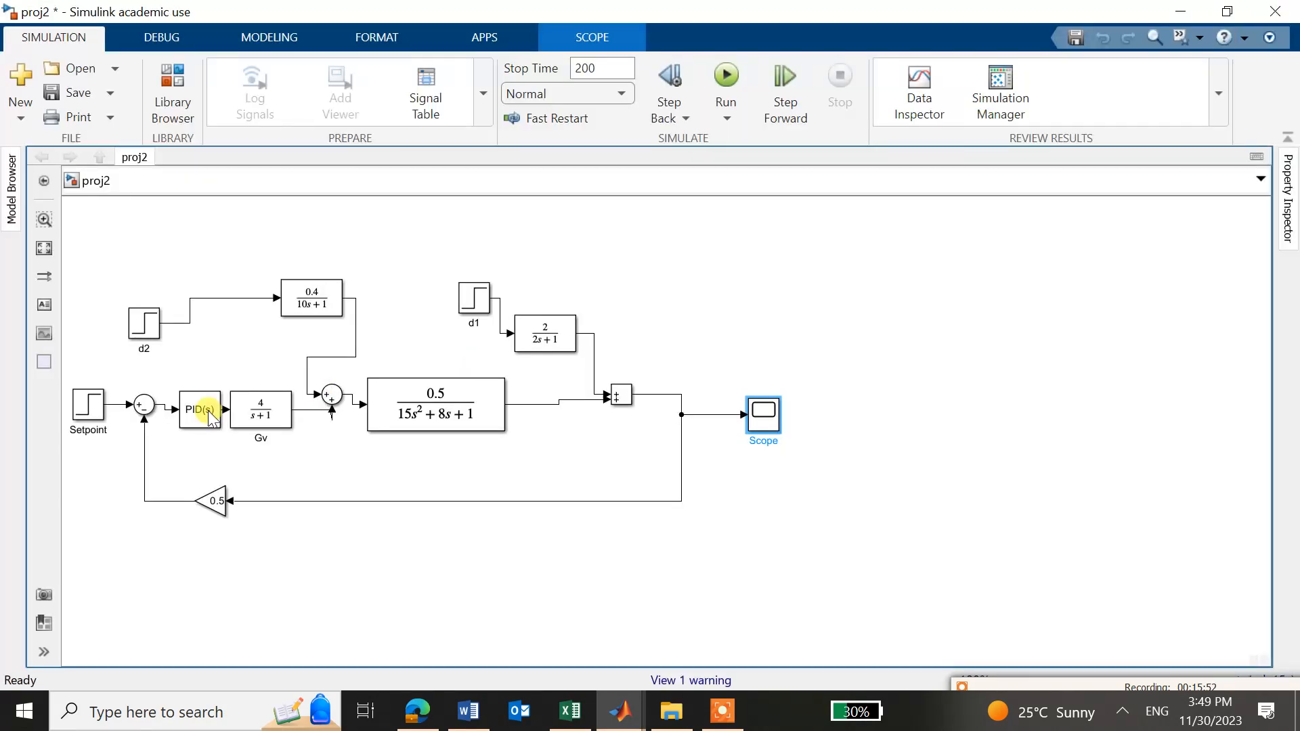
{"action": "left_click", "coordinate": [189, 414]}
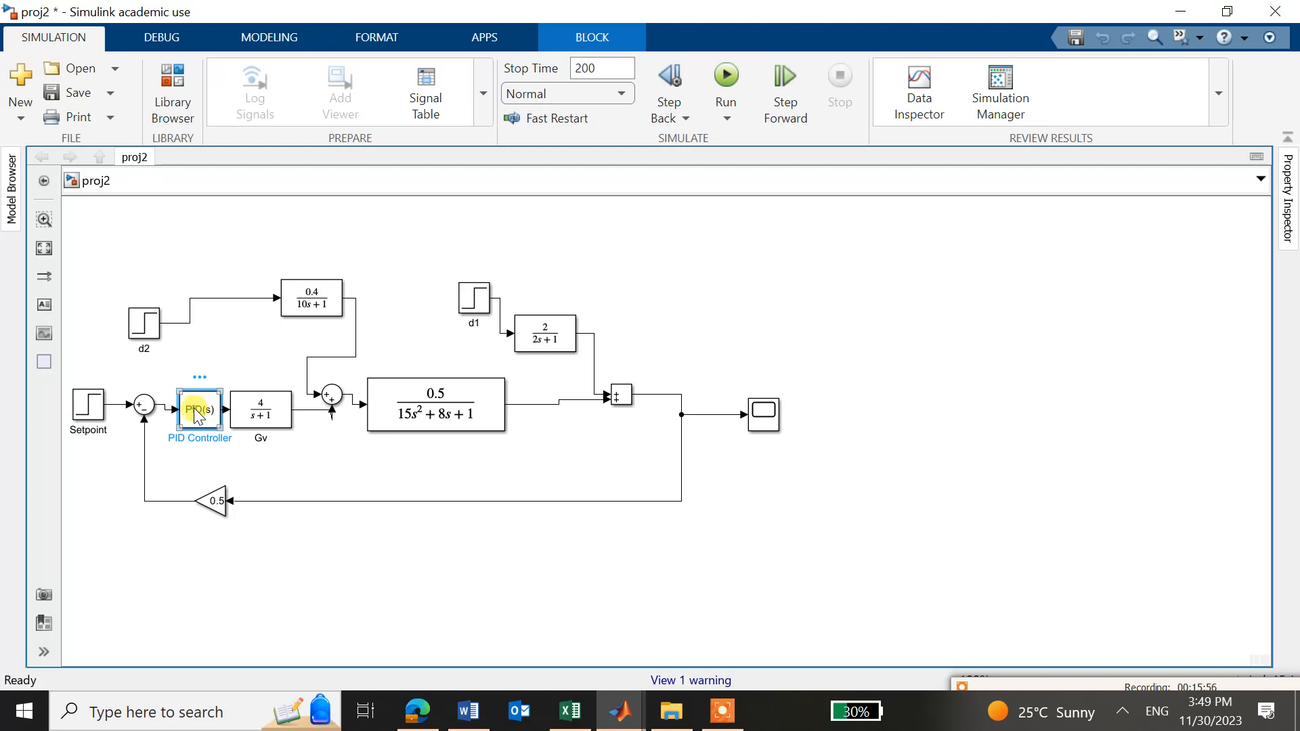
{"action": "double_click", "coordinate": [197, 413]}
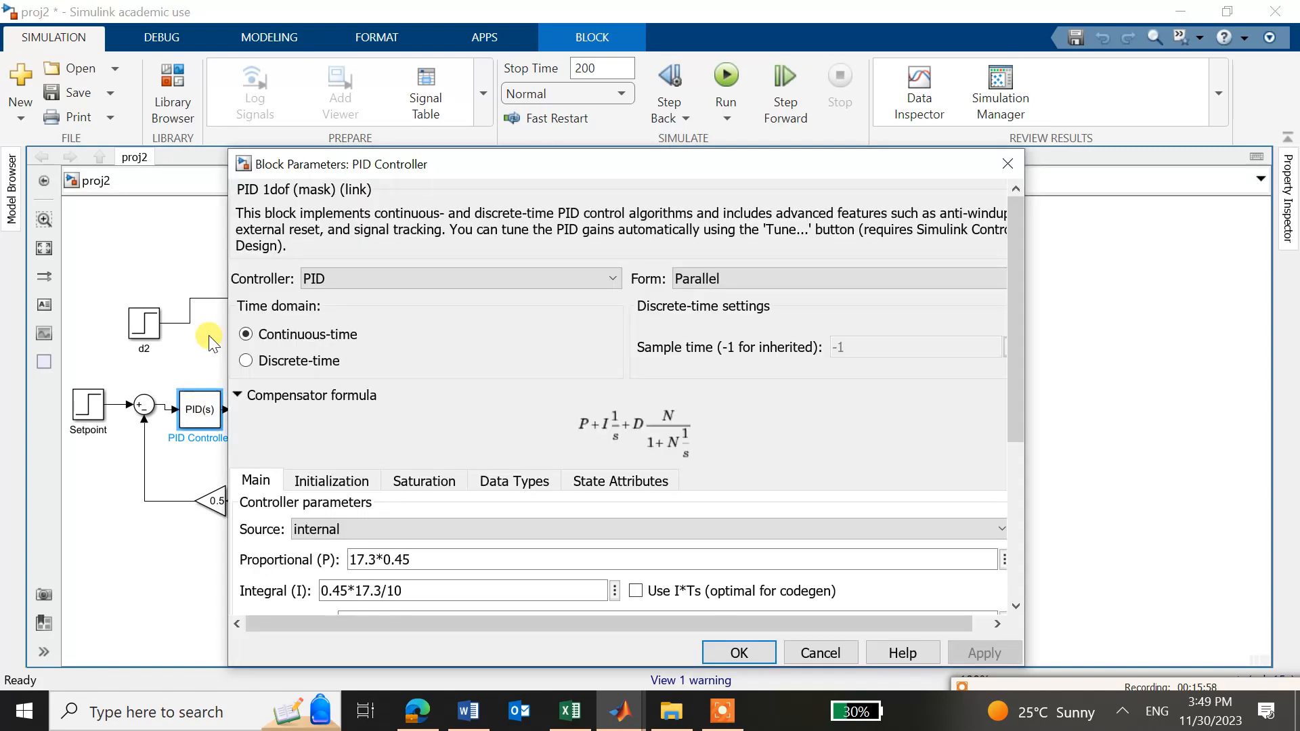
{"action": "left_click", "coordinate": [369, 556]}
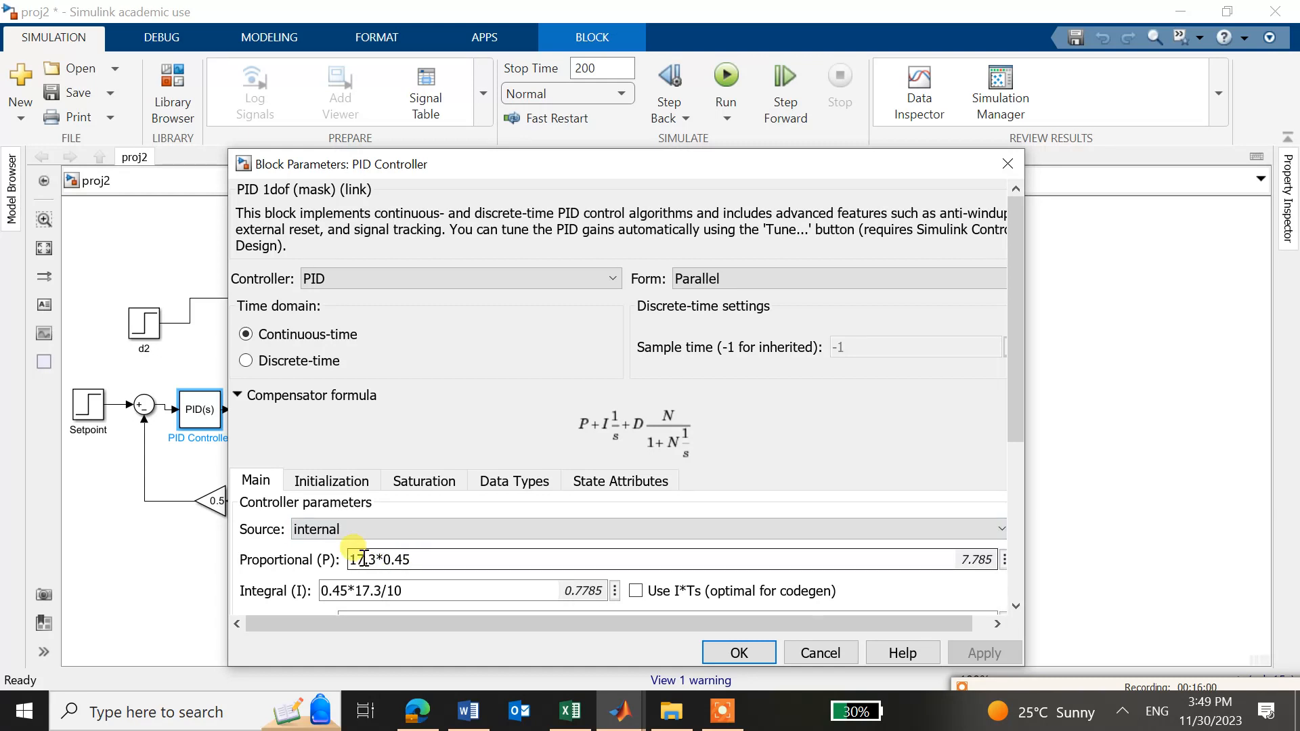
{"action": "triple_click", "coordinate": [373, 559]}
{"action": "left_click", "coordinate": [377, 559]}
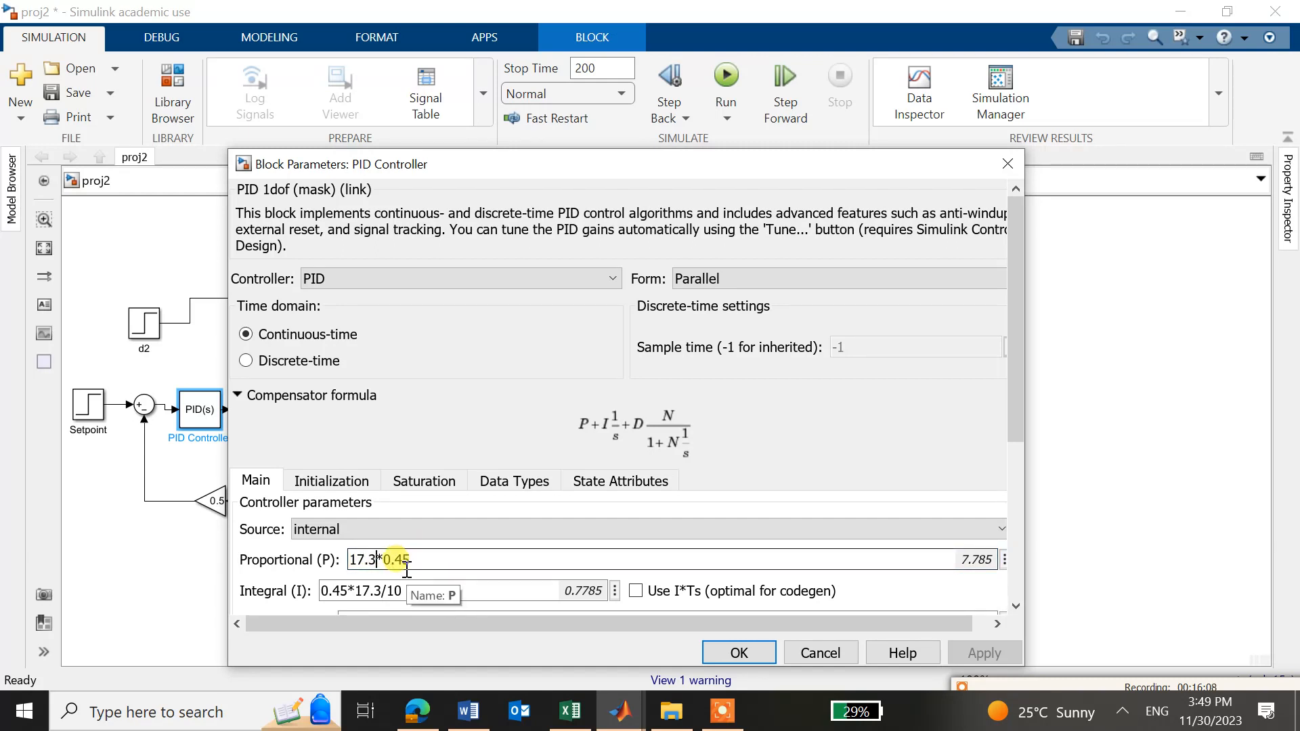
{"action": "left_click_drag", "start_coordinate": [394, 559], "coordinate": [413, 560]}
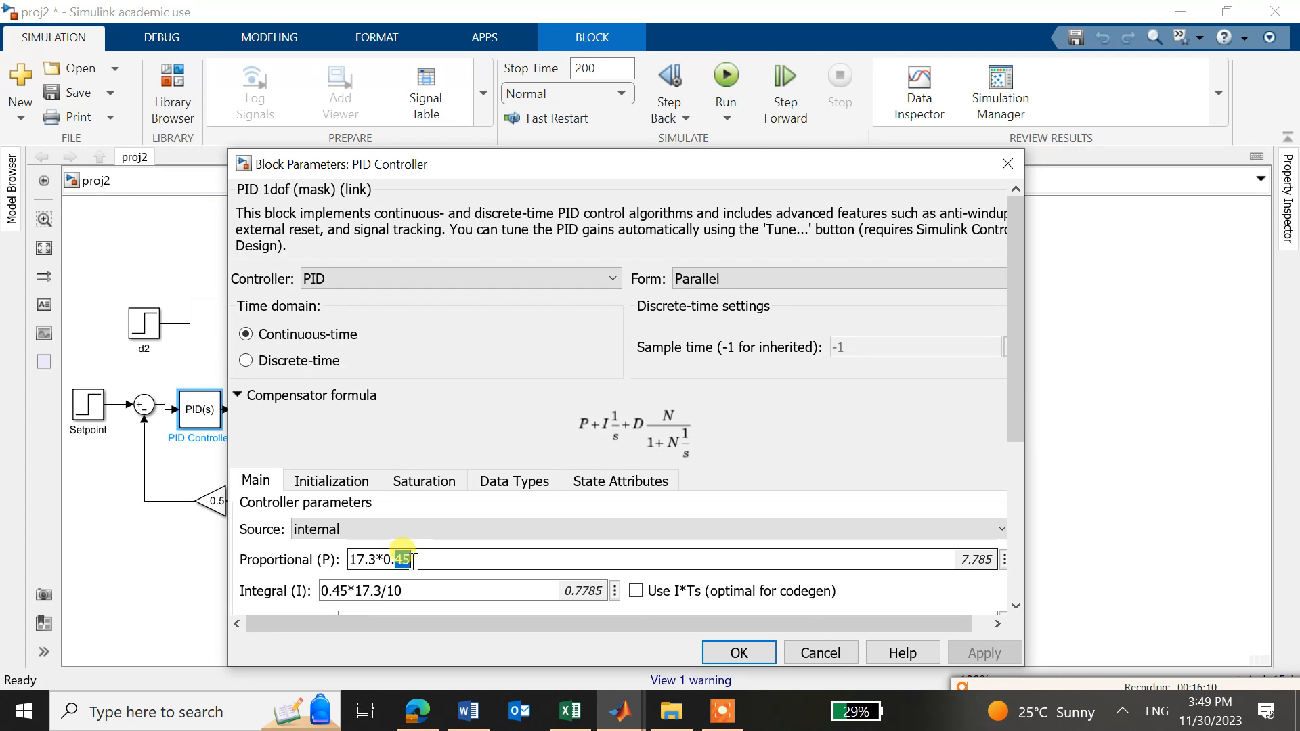
{"action": "left_click", "coordinate": [412, 594]}
{"action": "left_click", "coordinate": [412, 594]}
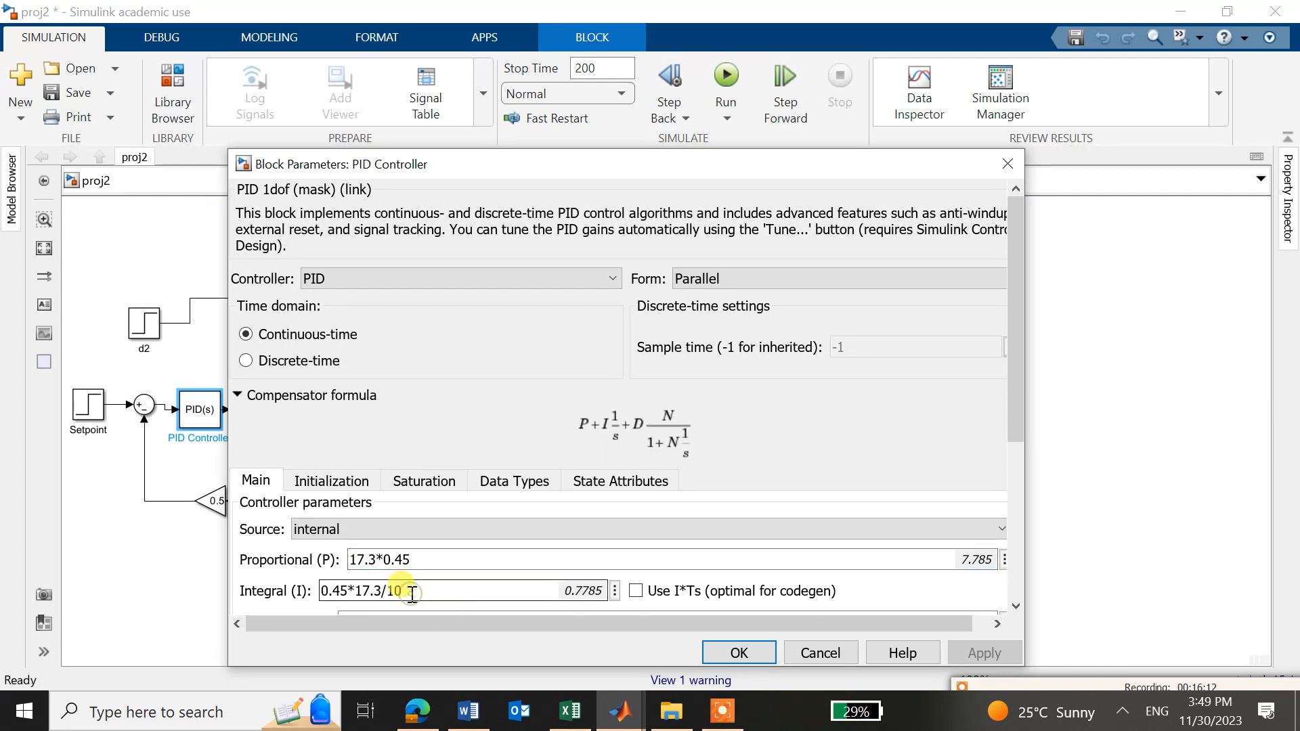
{"action": "type", "text": "*1.5"}
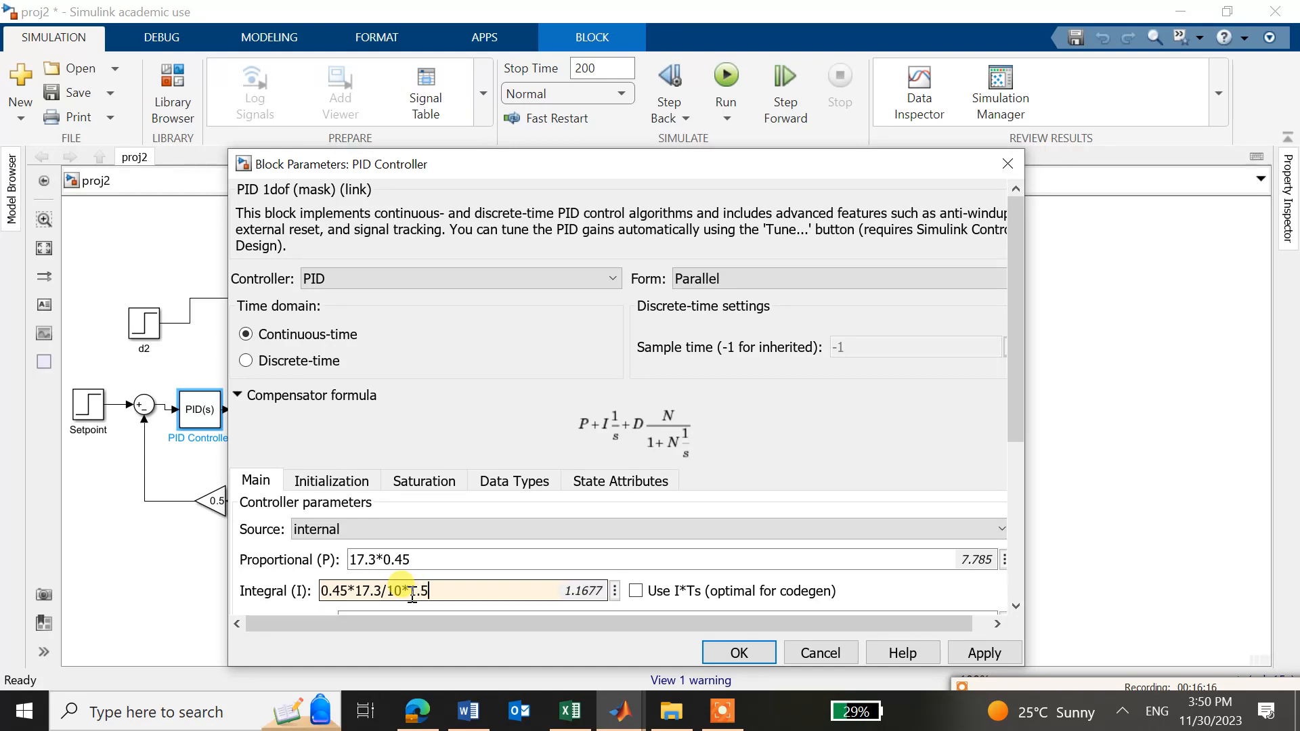
Set the PID Controller's proportional gain to 17.3*0.45/1.3, then apply both gain changes and close the parameters
{"action": "left_click", "coordinate": [415, 559]}
{"action": "left_click", "coordinate": [419, 559]}
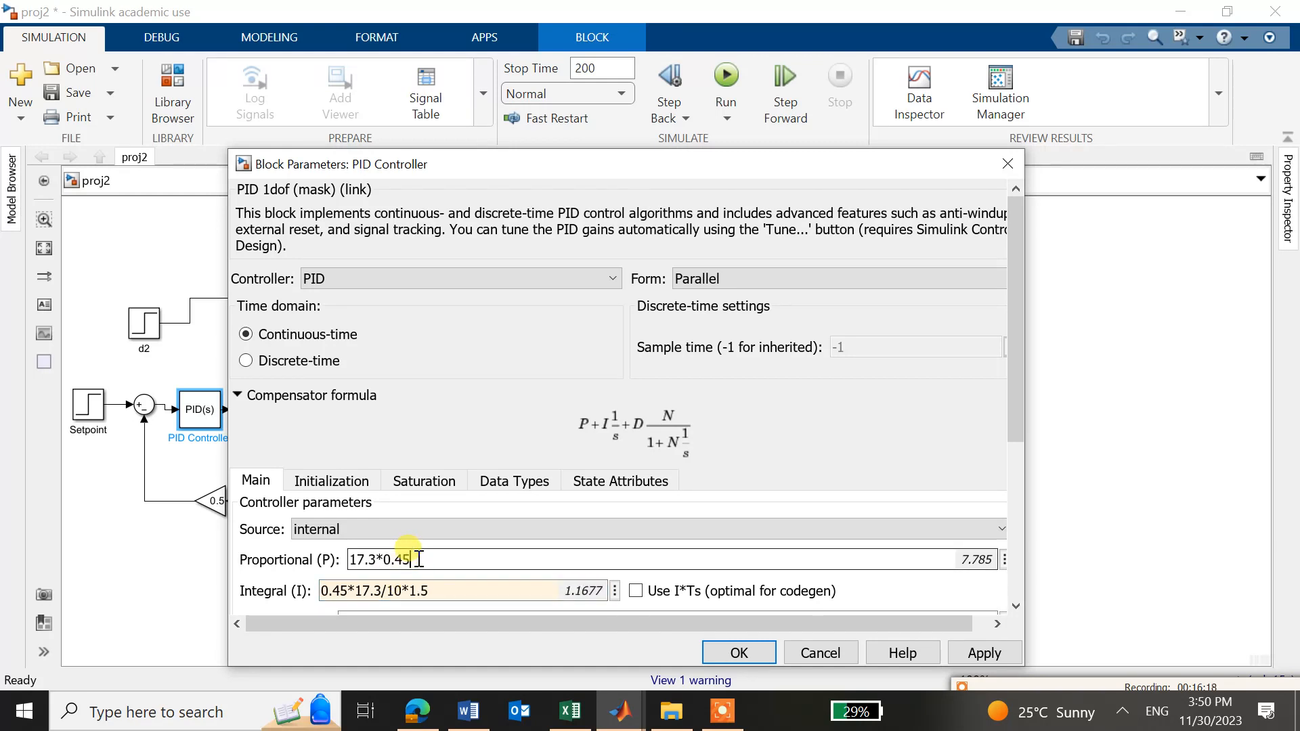
{"action": "type", "text": "/1"}
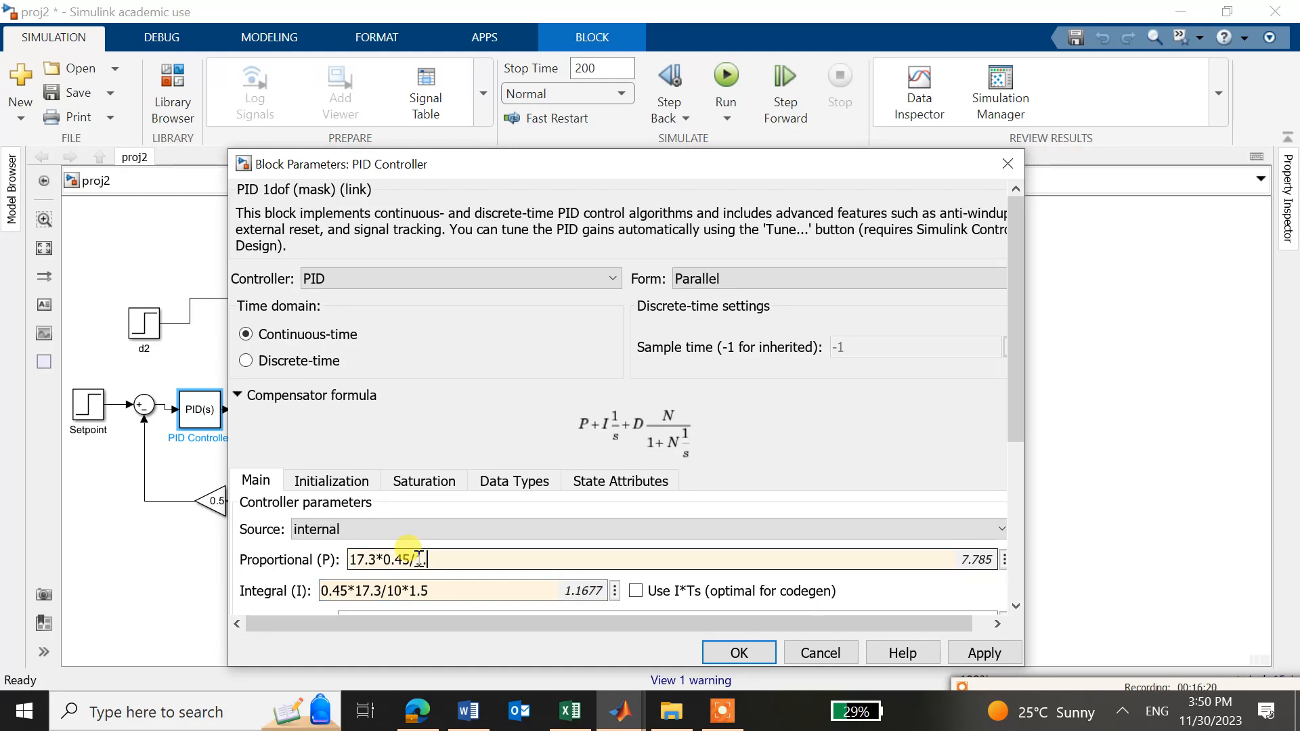
{"action": "type", "text": ".3"}
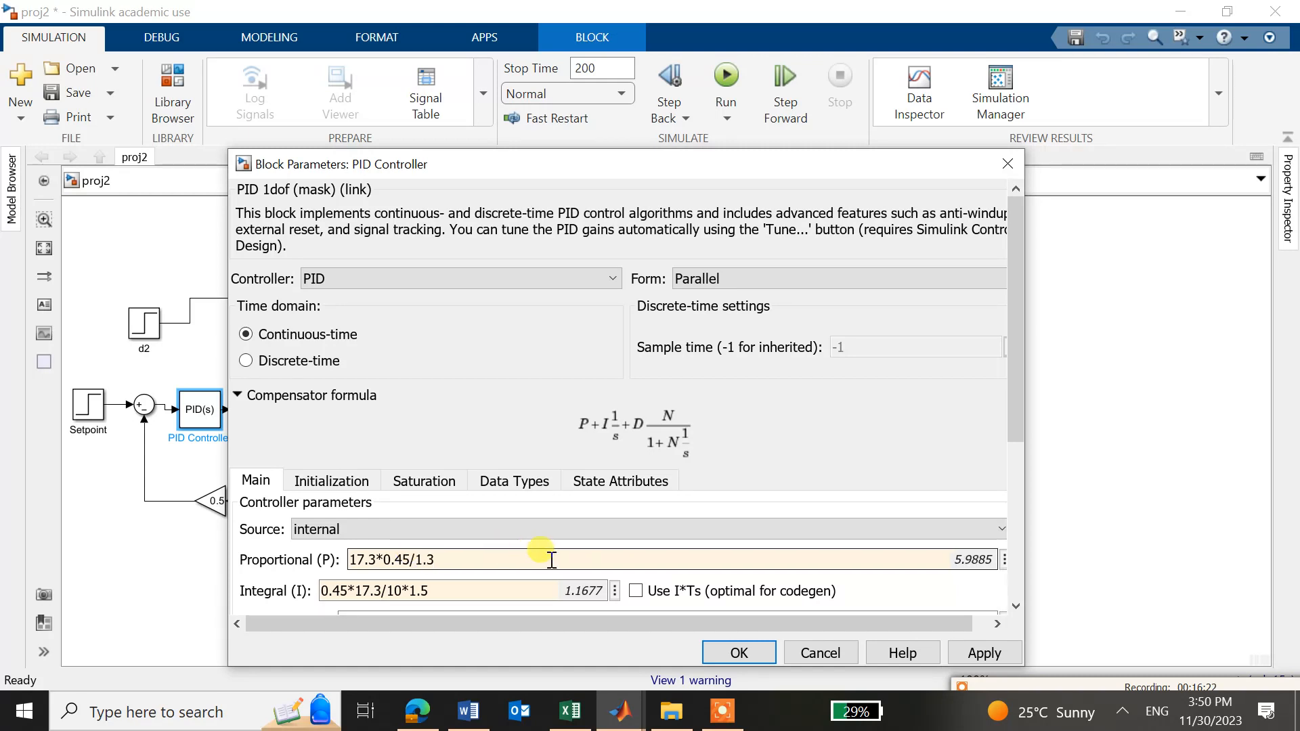
{"action": "left_click", "coordinate": [968, 660]}
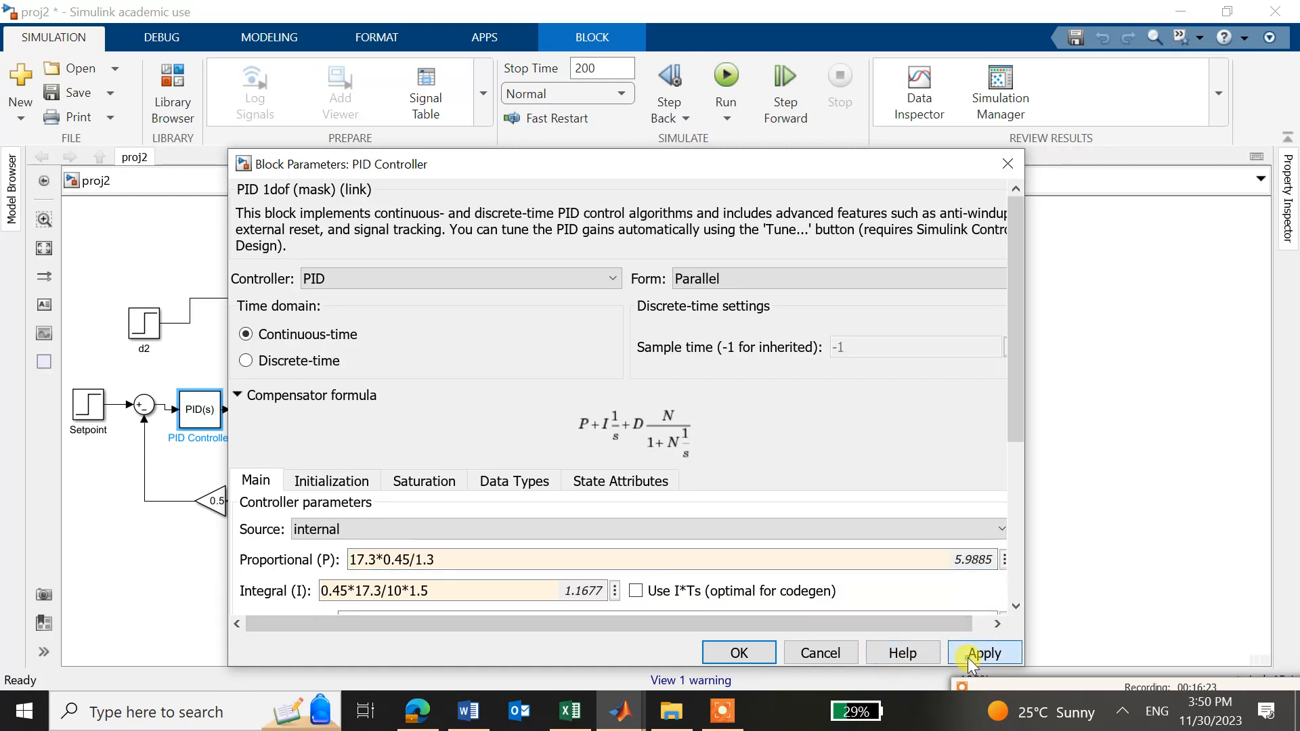
{"action": "left_click", "coordinate": [768, 652]}
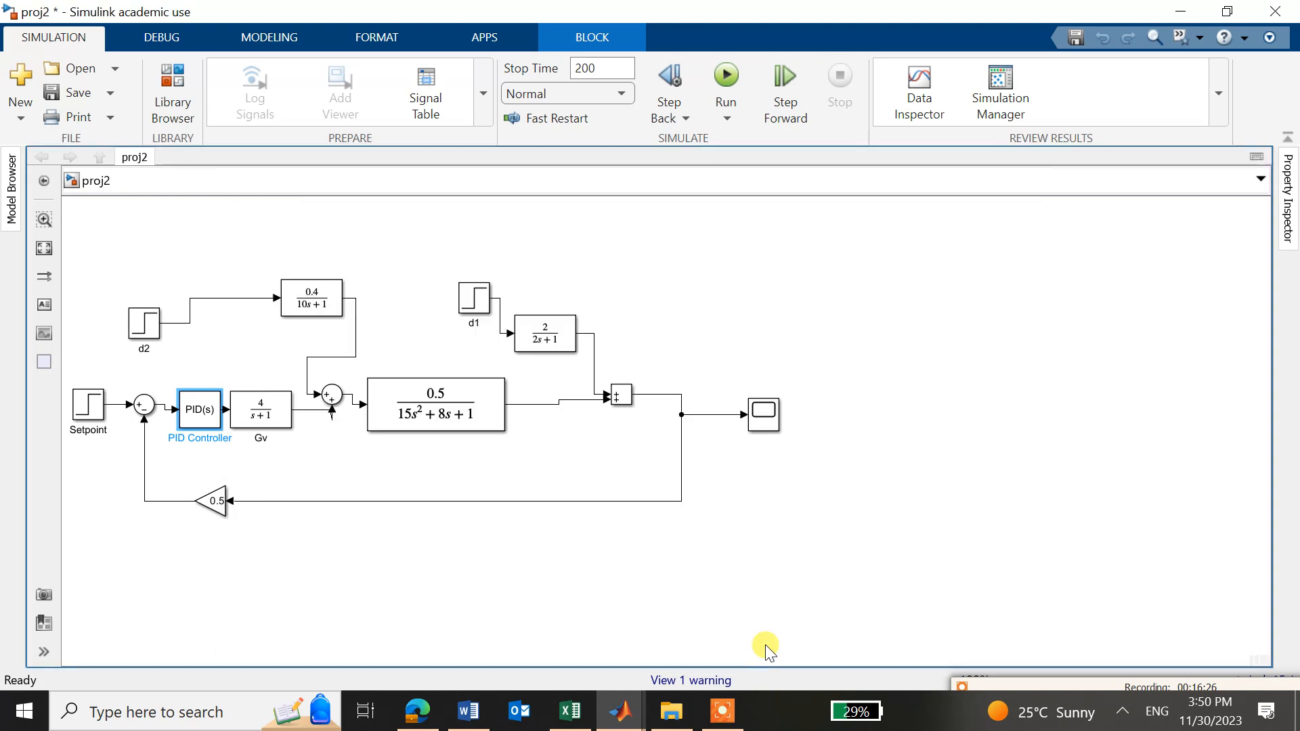
Run the proj2 simulation with the adjusted proportional and integral gains, examine the response in Scope and close the plot
{"action": "left_click", "coordinate": [723, 66]}
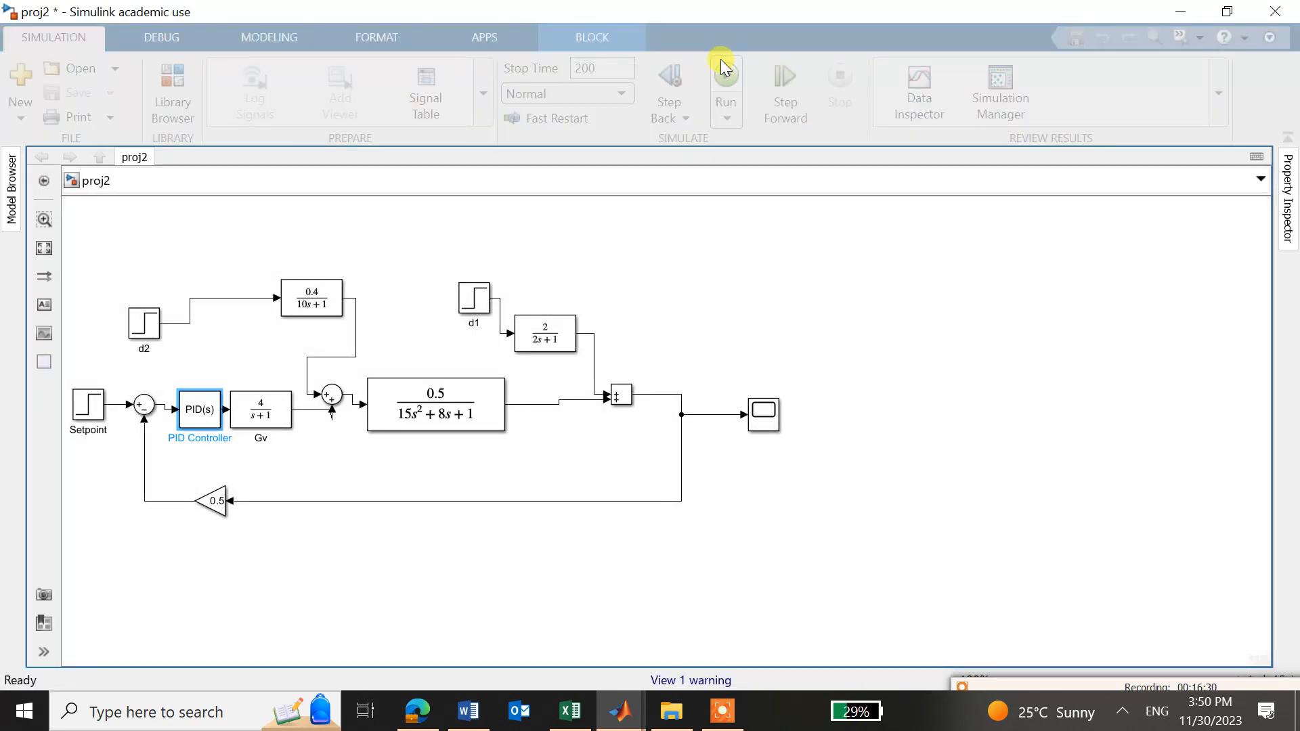
{"action": "left_click", "coordinate": [773, 404]}
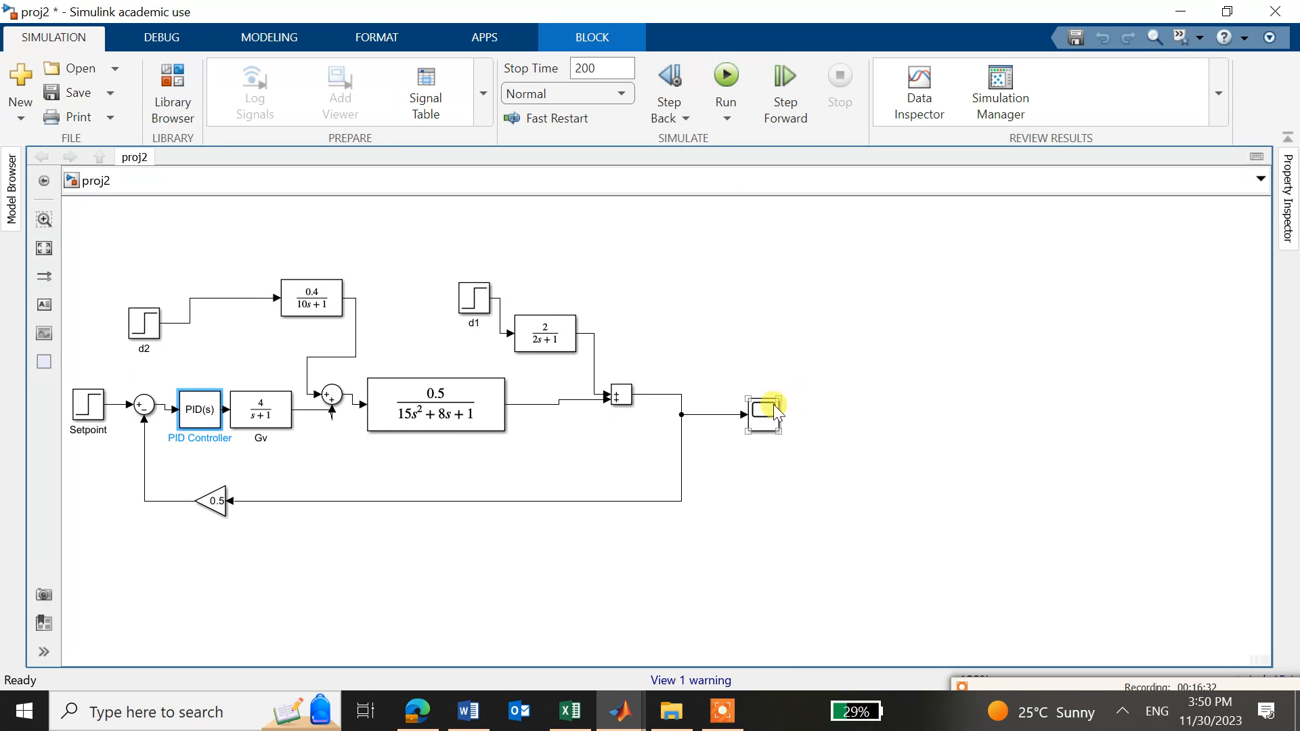
{"action": "double_click", "coordinate": [773, 404]}
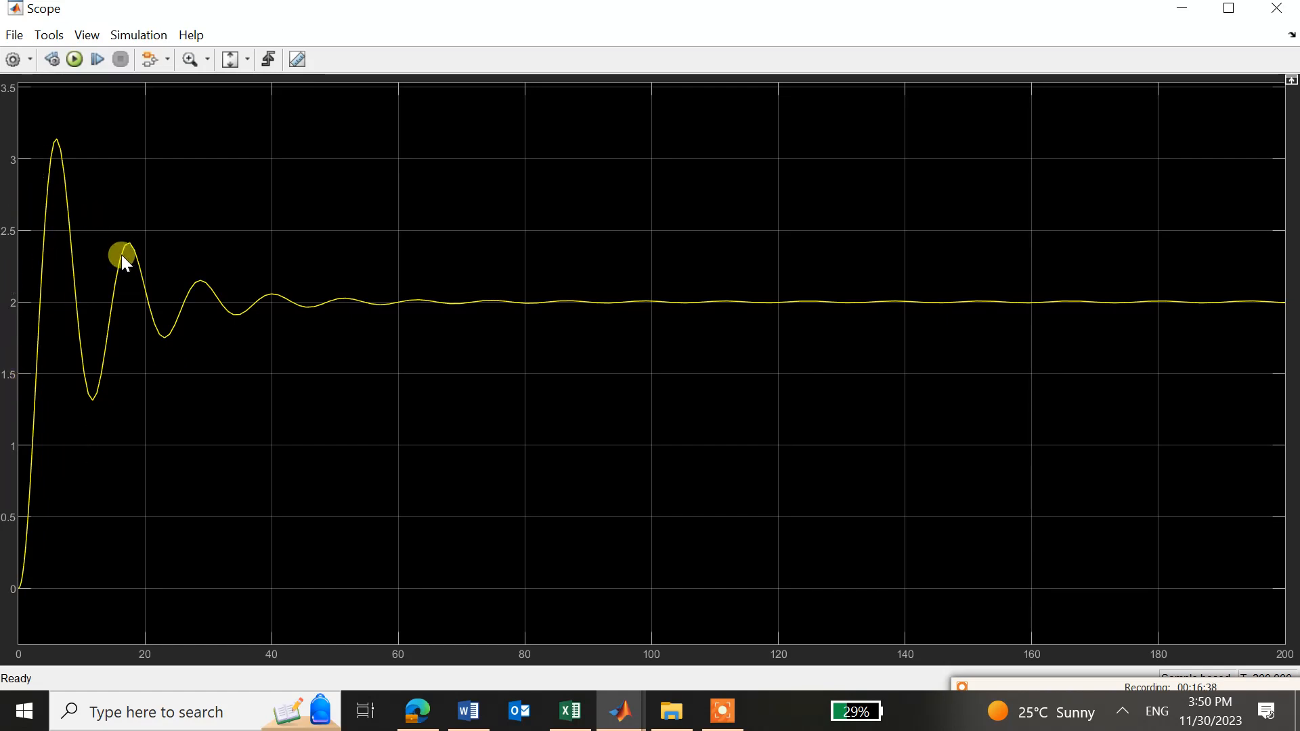
{"action": "left_click", "coordinate": [1281, 12]}
Set the PID Controller's integral gain to 0.45*17.3/10*5, then apply and close the parameters
{"action": "left_click", "coordinate": [202, 412]}
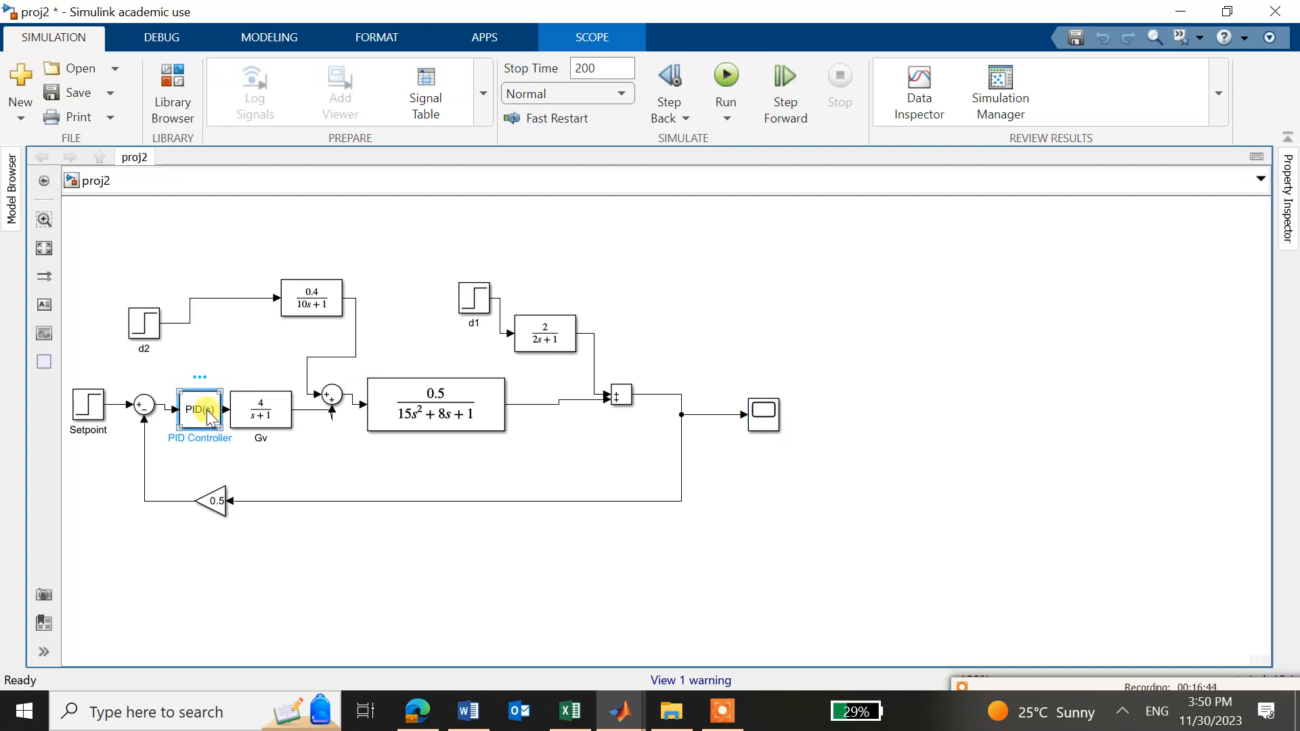
{"action": "double_click", "coordinate": [202, 411]}
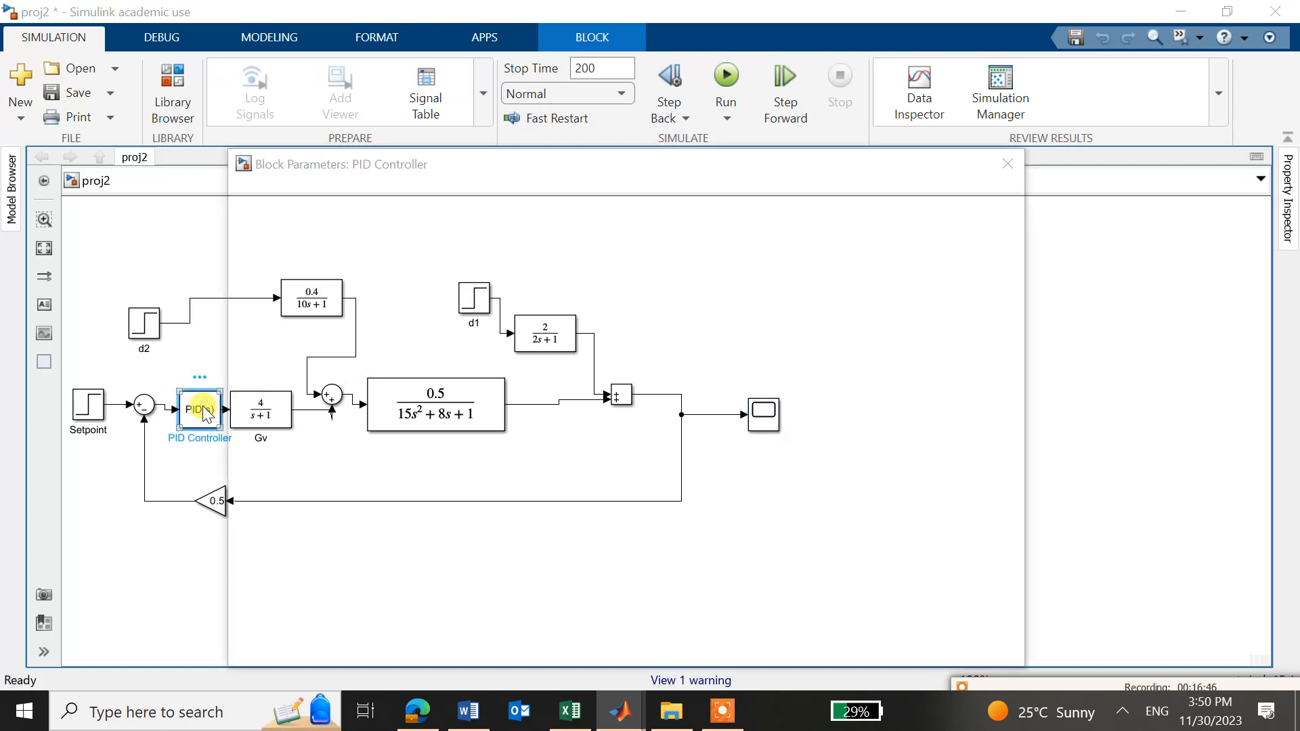
{"action": "left_click", "coordinate": [450, 590]}
{"action": "left_click", "coordinate": [462, 591]}
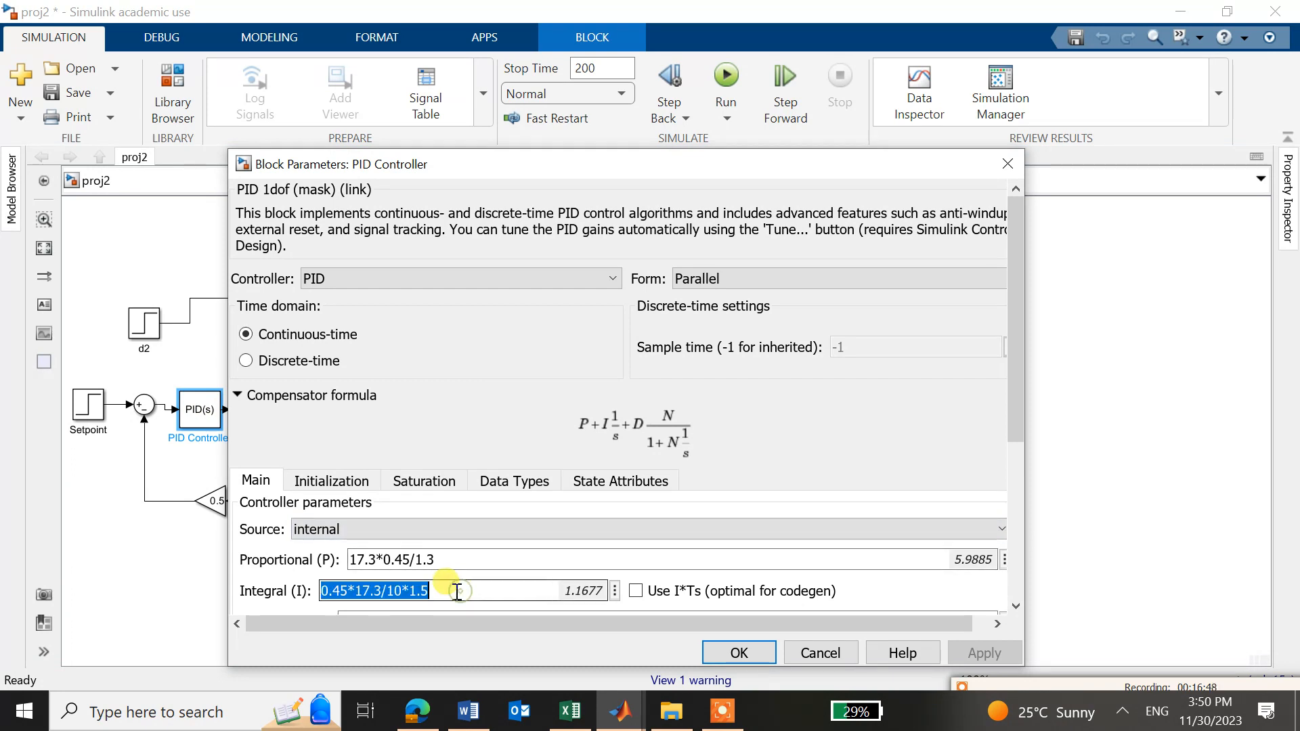
{"action": "left_click", "coordinate": [456, 592]}
{"action": "key", "text": "BackSpace"}
{"action": "key", "text": "BackSpace"}
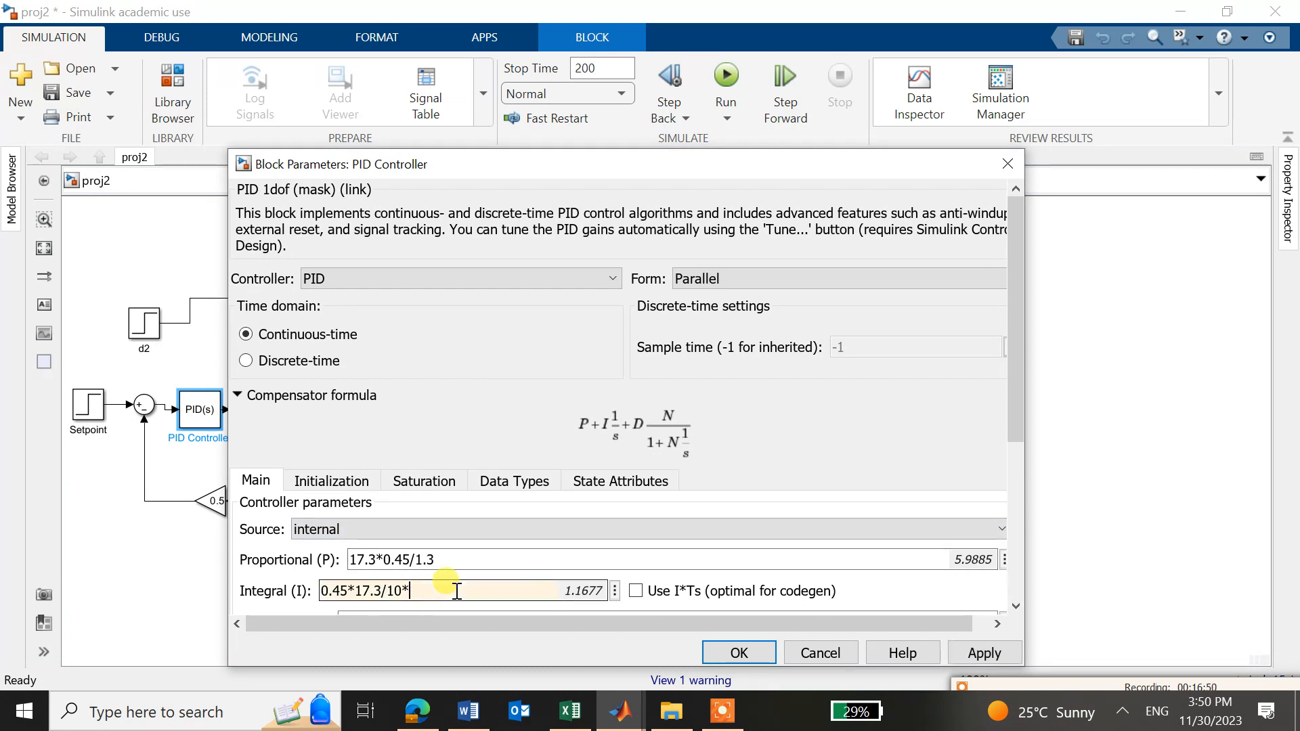
{"action": "type", "text": "5"}
{"action": "left_click", "coordinate": [995, 656]}
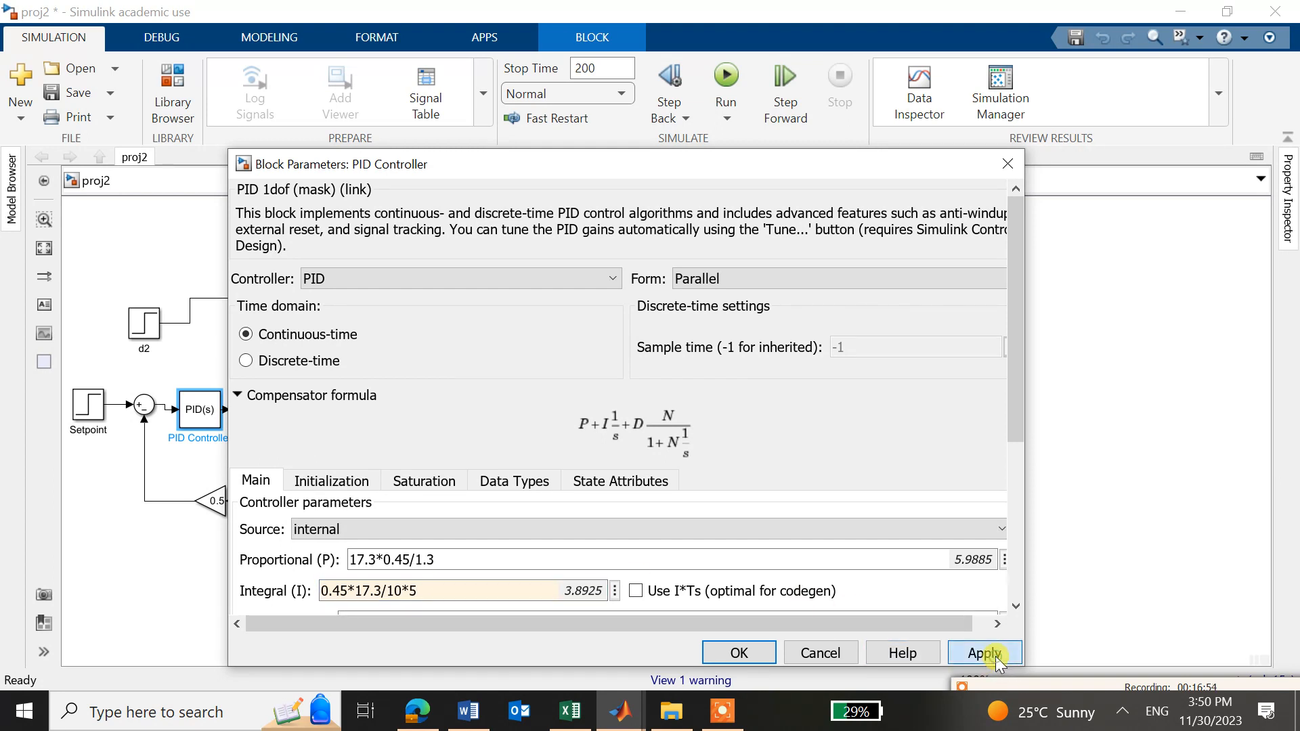
{"action": "left_click", "coordinate": [745, 653]}
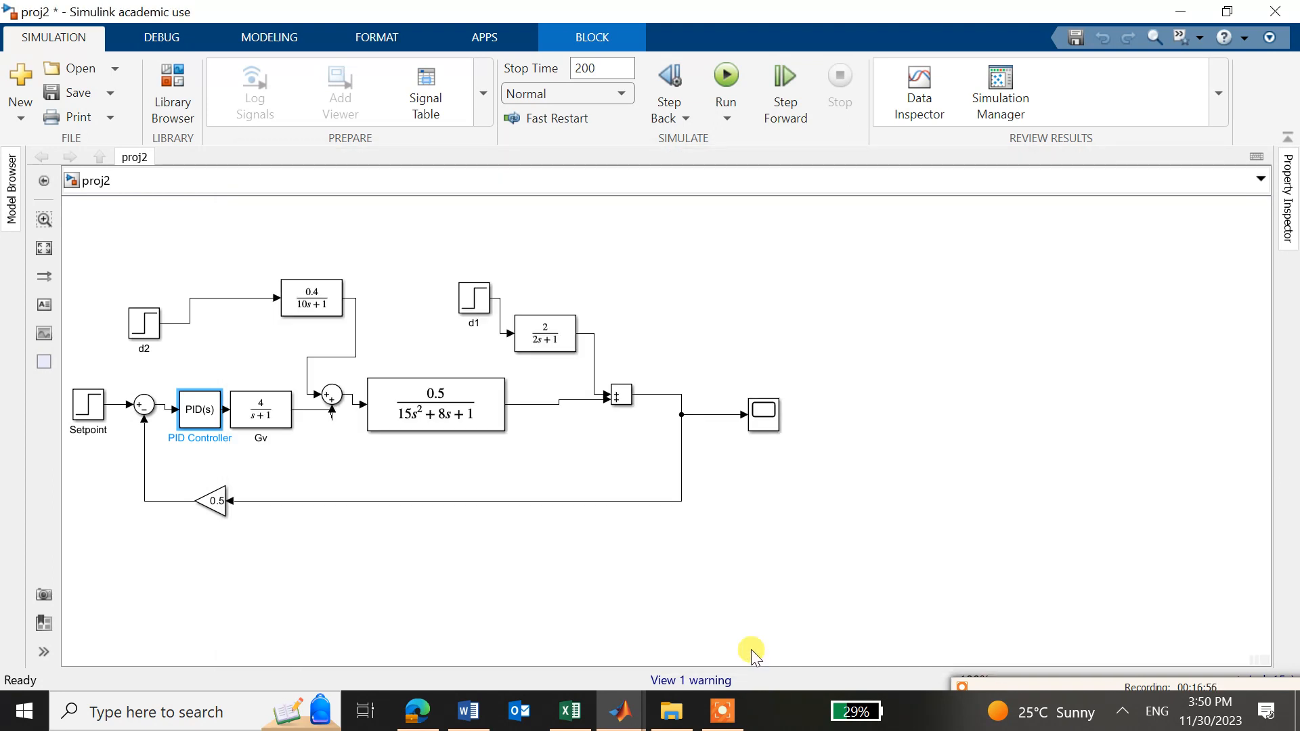
Simulate proj2 with the integral multiplier of 5, check the Scope response for stability and close the plot
{"action": "left_click", "coordinate": [725, 76]}
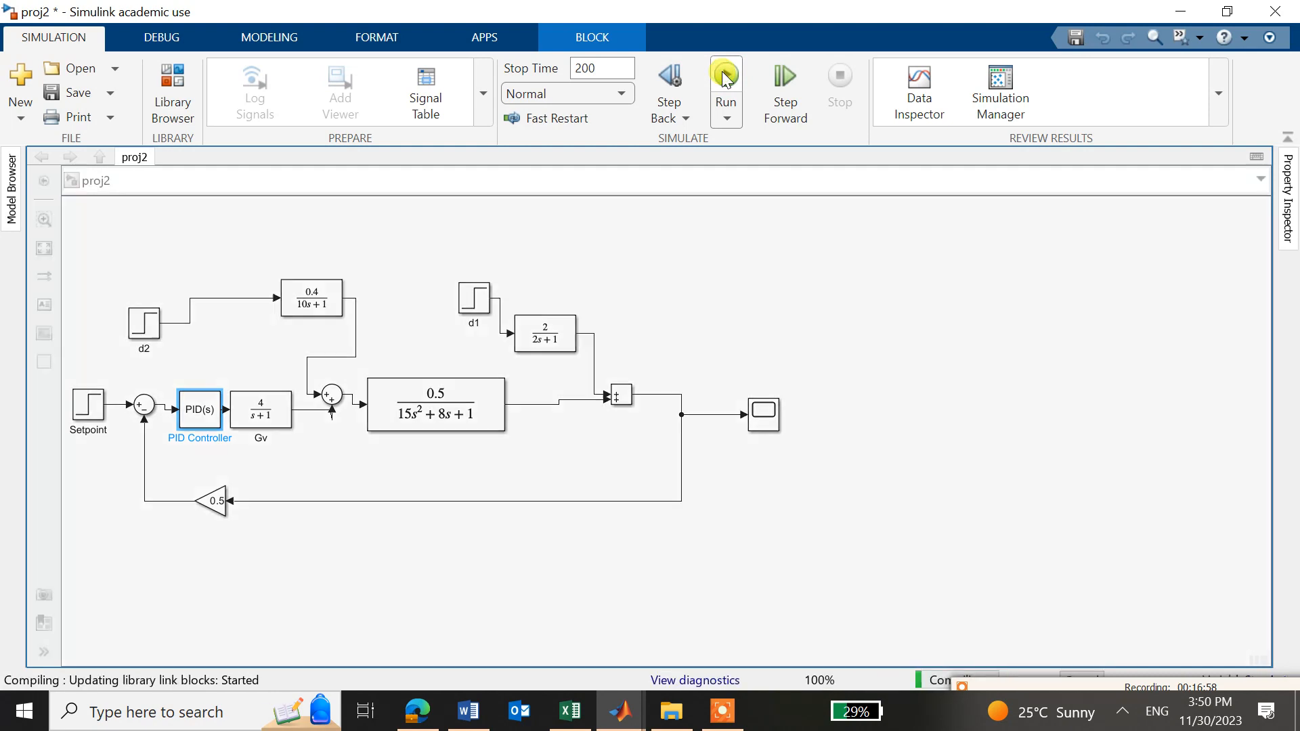
{"action": "double_click", "coordinate": [769, 412]}
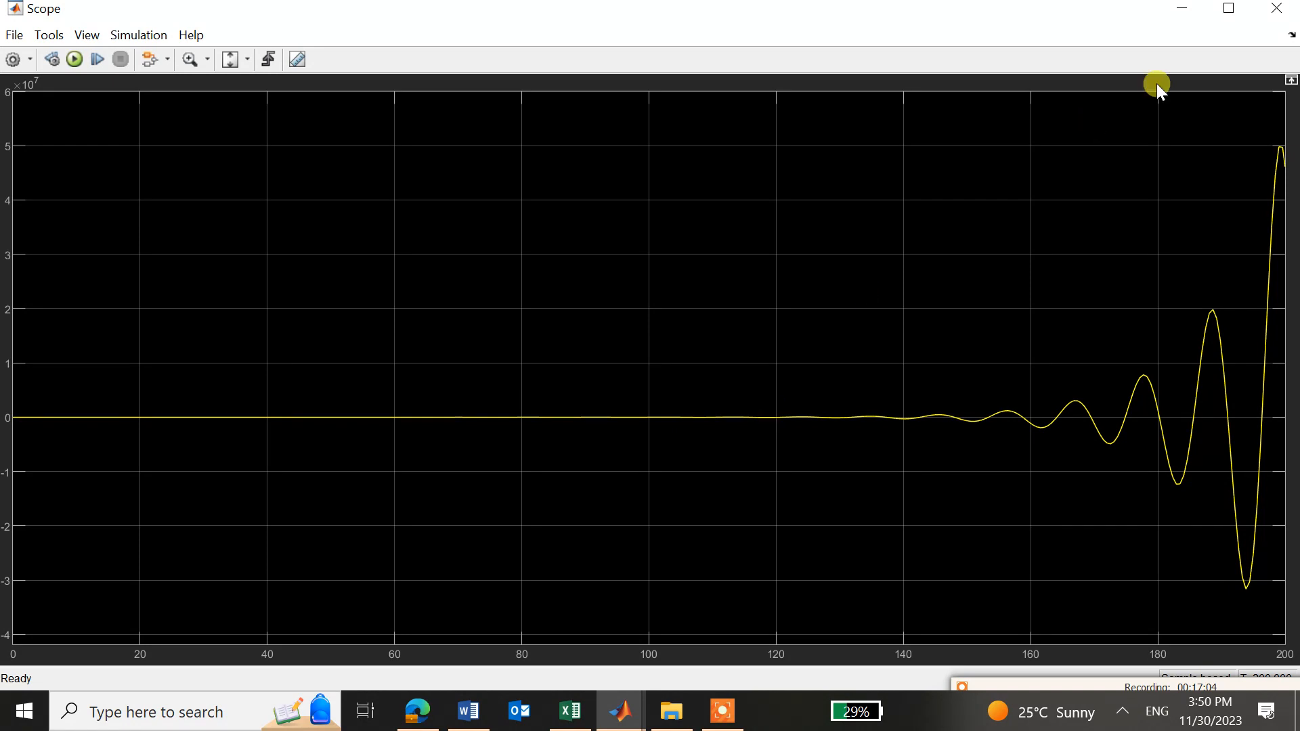
{"action": "left_click", "coordinate": [1273, 12]}
Set the PID Controller's integral gain to 0.45*17.3/10*2, then apply and close the parameters
{"action": "left_click", "coordinate": [211, 409]}
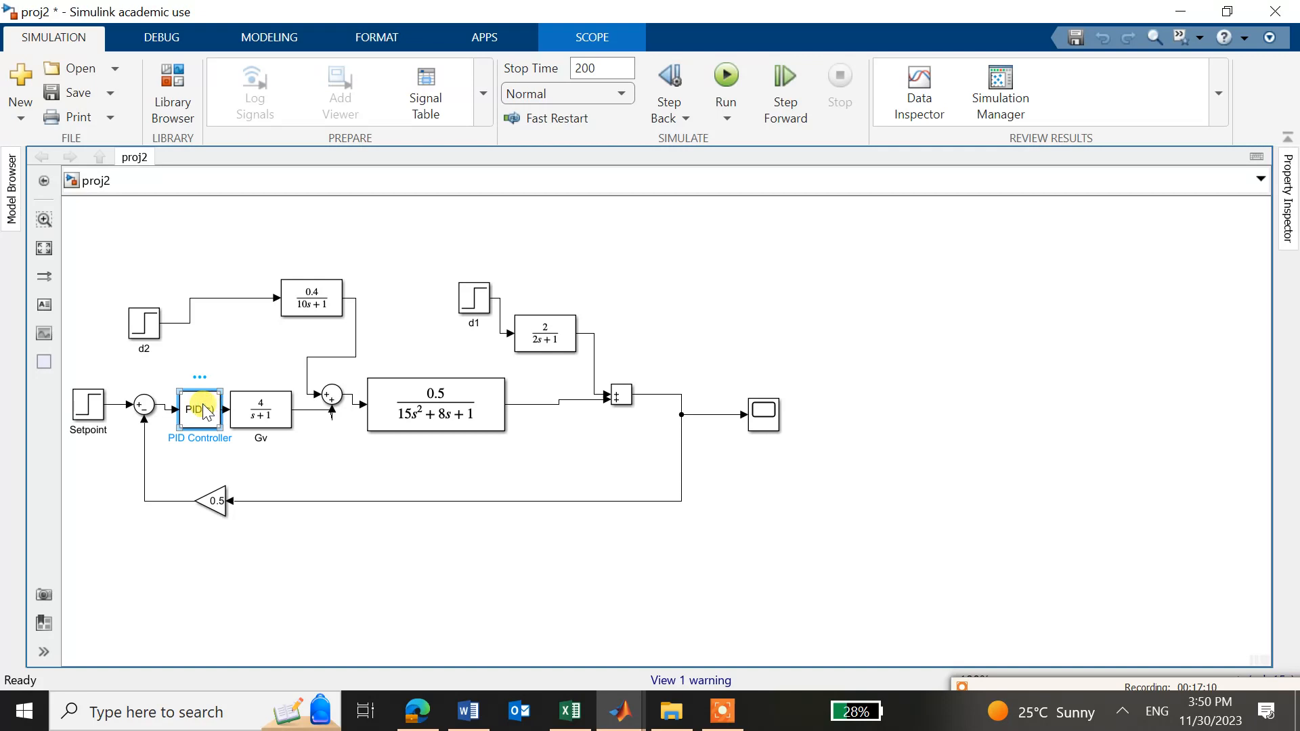
{"action": "double_click", "coordinate": [195, 407]}
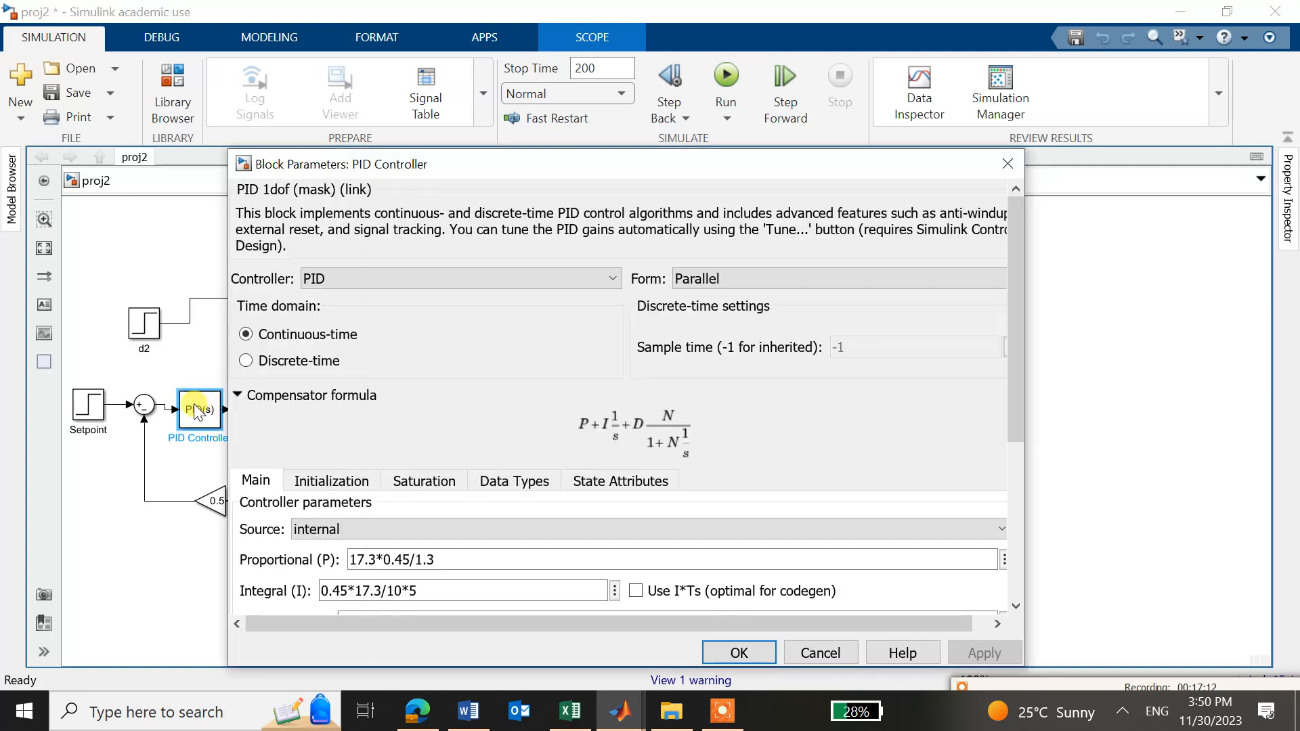
{"action": "left_click", "coordinate": [423, 587]}
{"action": "triple_click", "coordinate": [434, 590]}
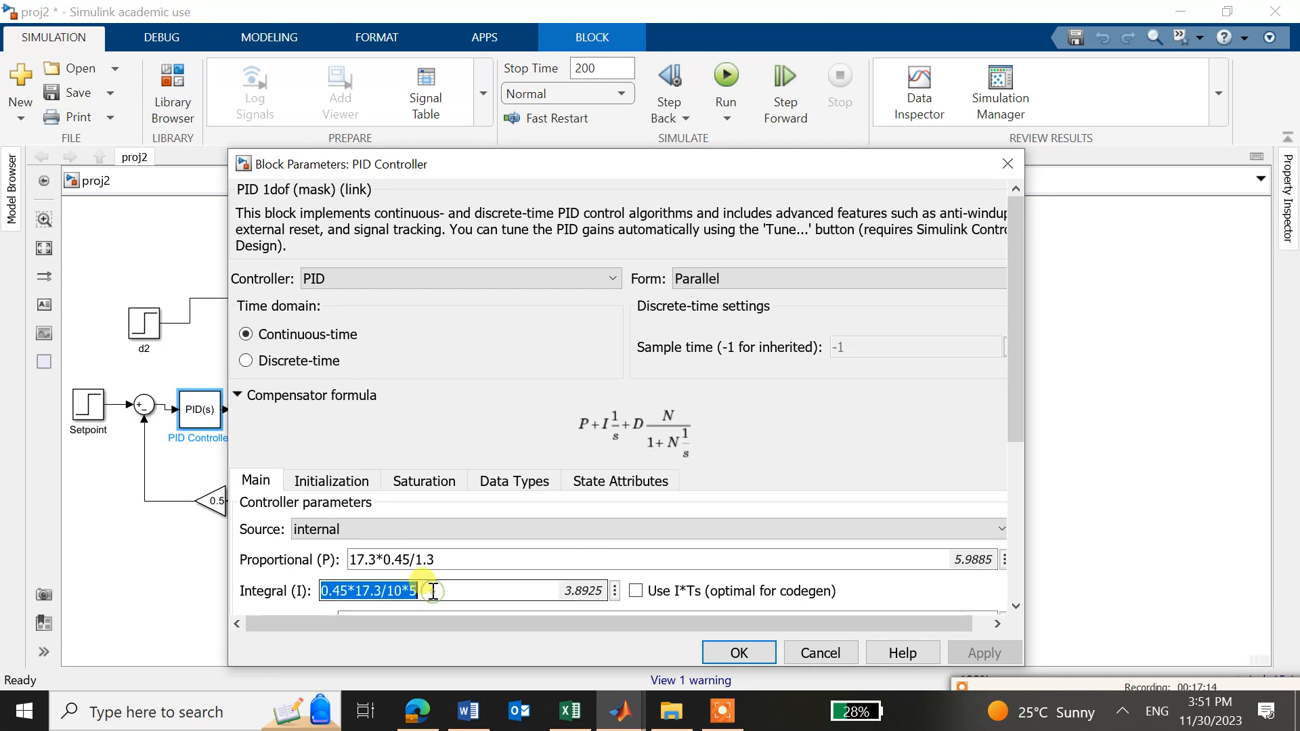
{"action": "left_click", "coordinate": [433, 590]}
{"action": "key", "text": "BackSpace"}
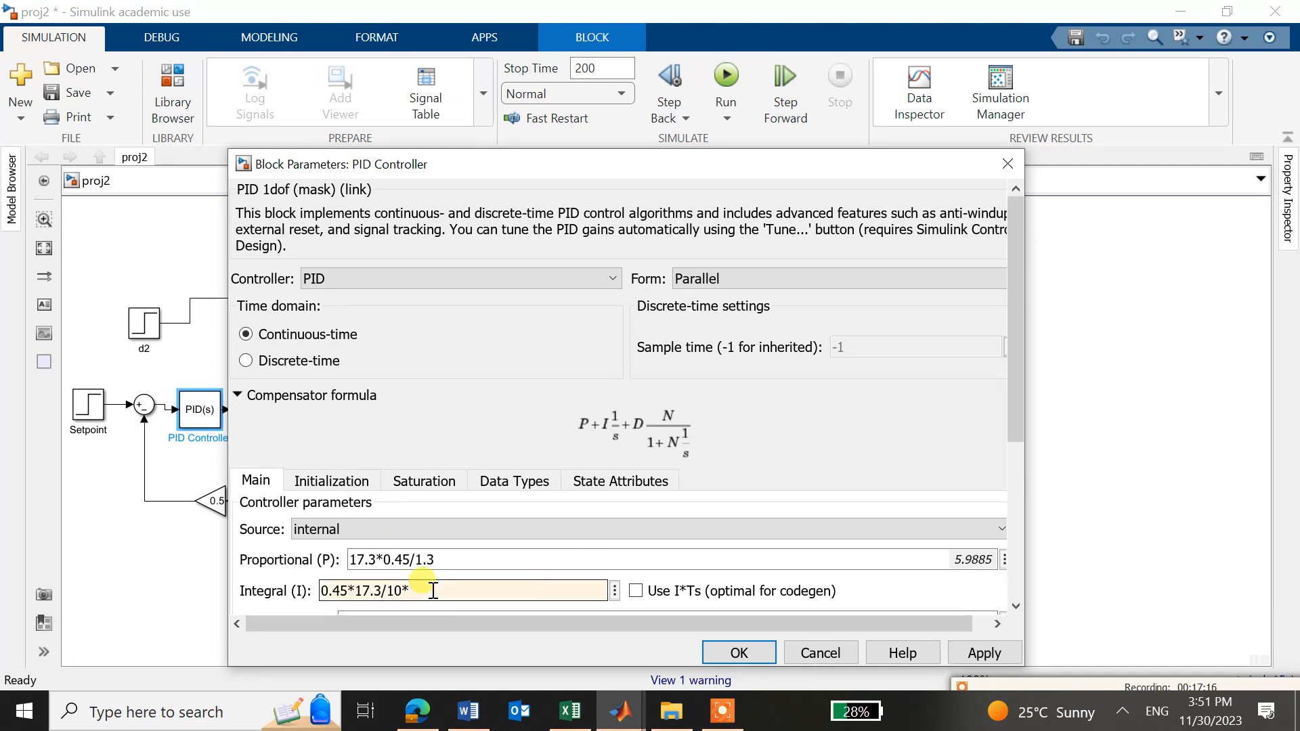
{"action": "type", "text": "2"}
{"action": "left_click", "coordinate": [992, 656]}
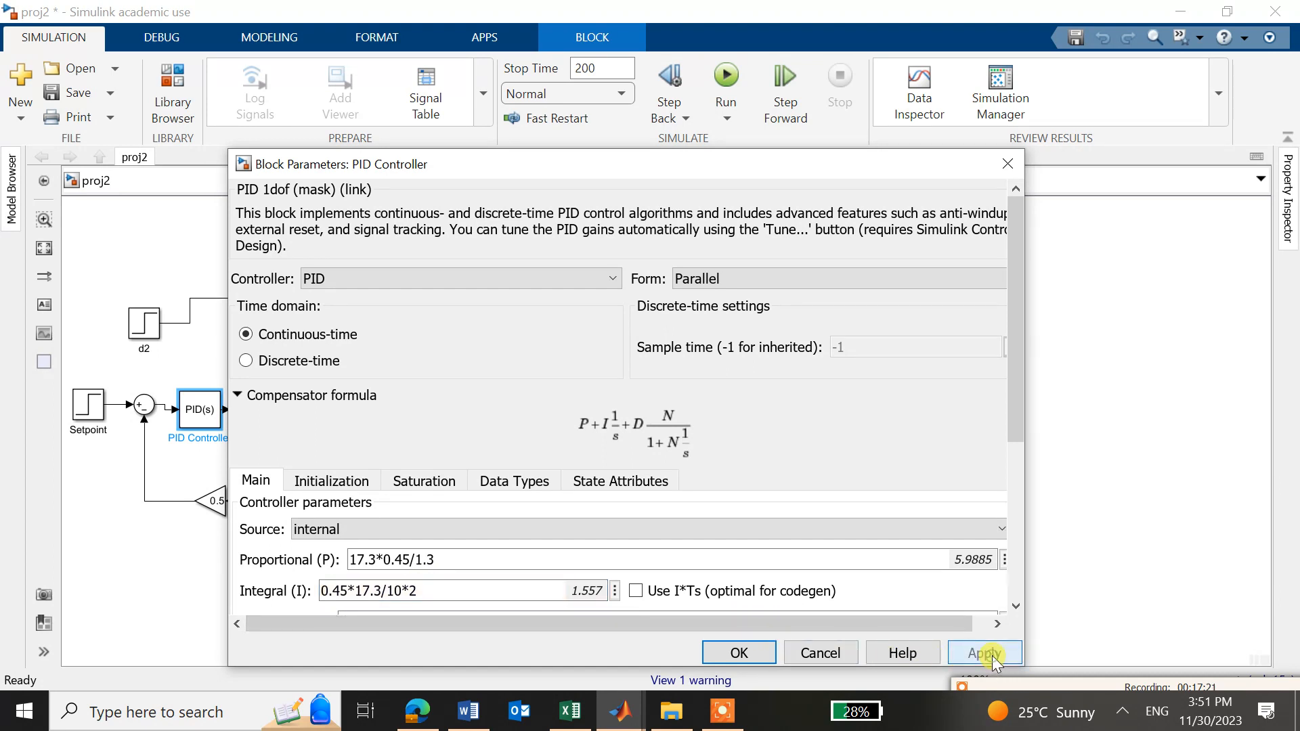
{"action": "left_click", "coordinate": [755, 652]}
Run the simulation with the integral multiplier of 2, examine the Scope response, close the plot and deselect the Scope block
{"action": "left_click", "coordinate": [721, 76]}
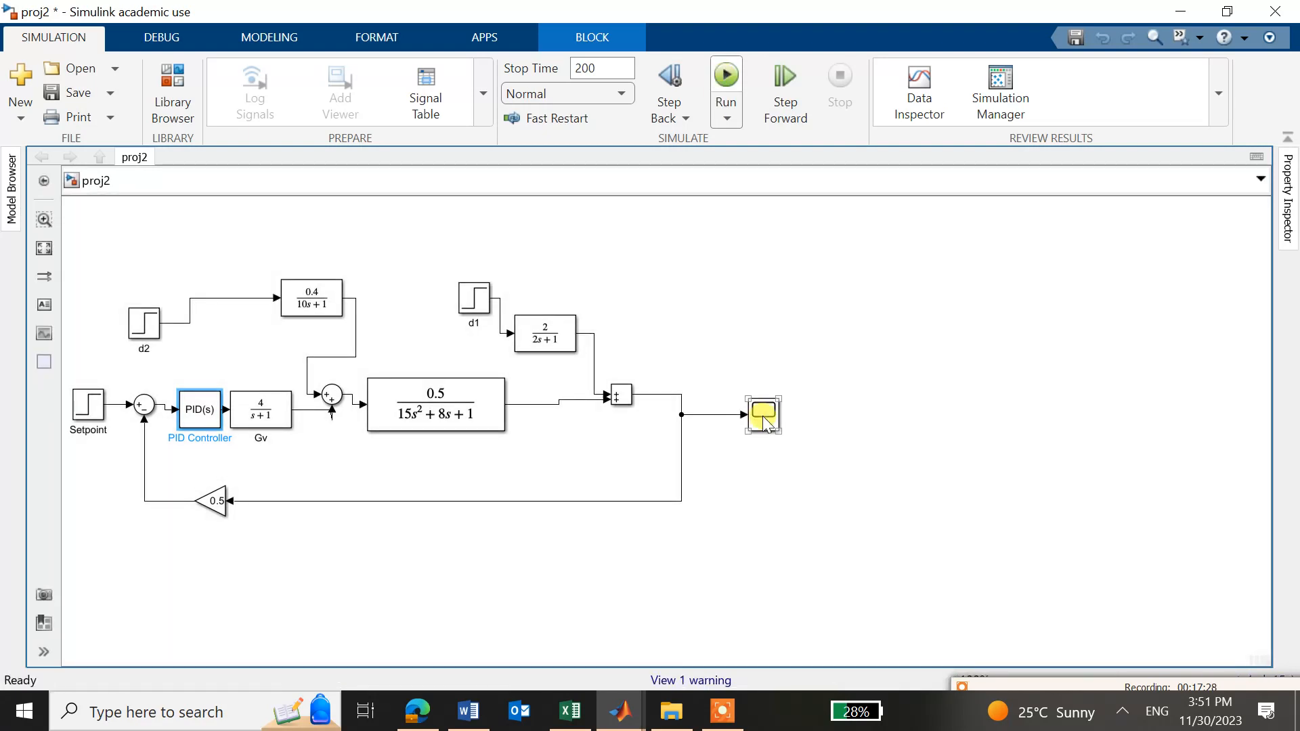
{"action": "double_click", "coordinate": [763, 414]}
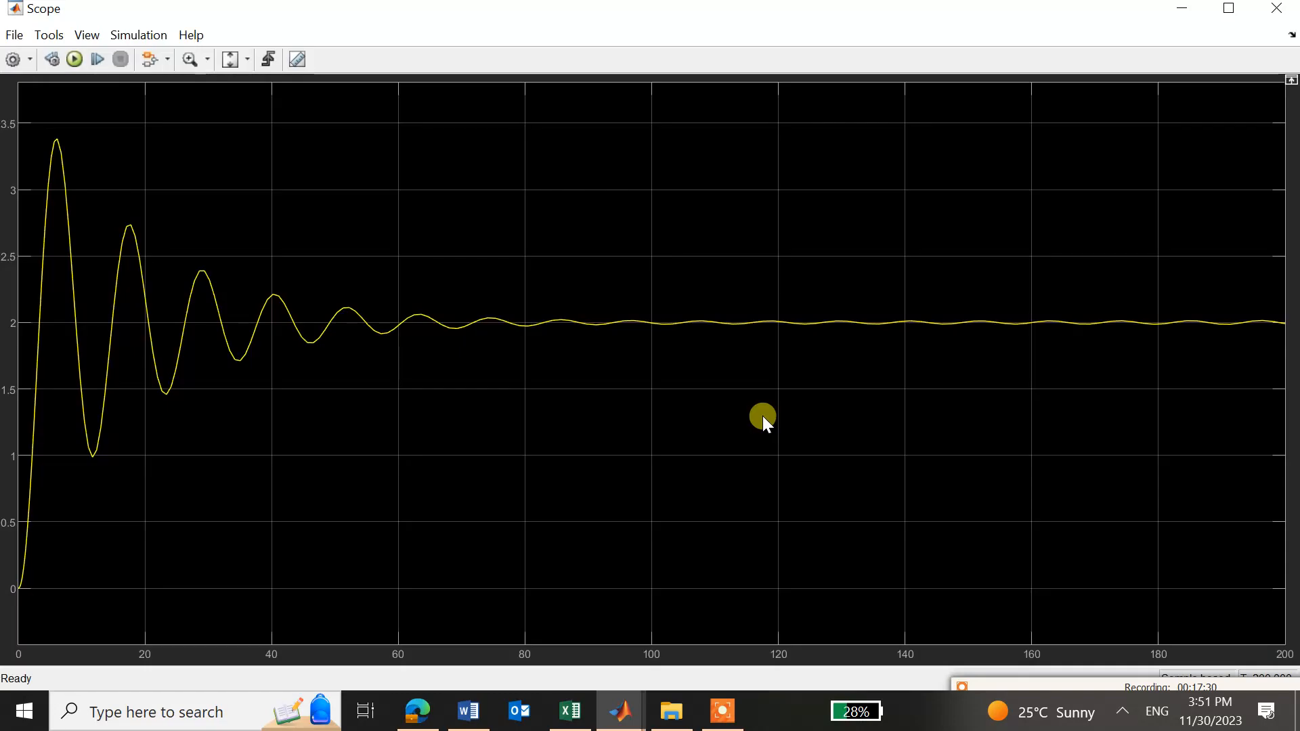
{"action": "left_click", "coordinate": [1278, 12]}
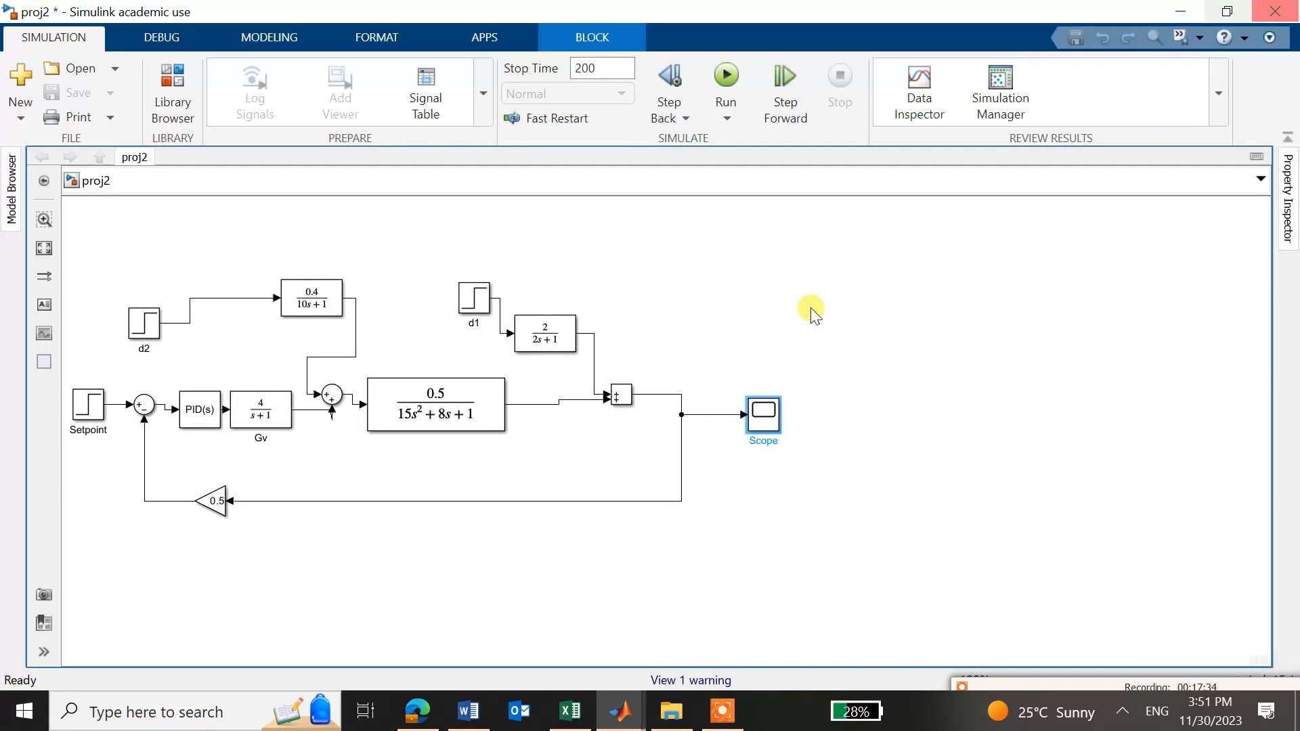
{"action": "left_click", "coordinate": [810, 318]}
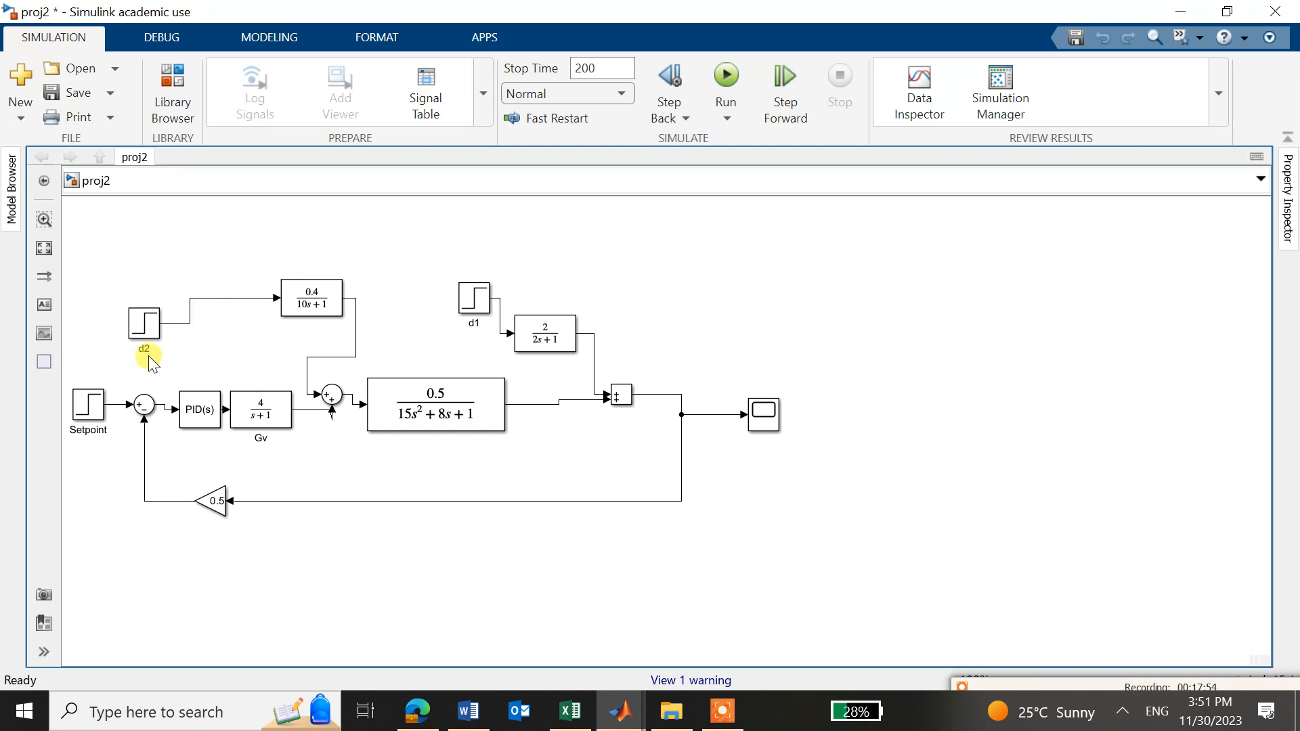
Set the Setpoint step block's final value to 0, then apply and close its parameters
{"action": "double_click", "coordinate": [94, 405]}
{"action": "double_click", "coordinate": [166, 438]}
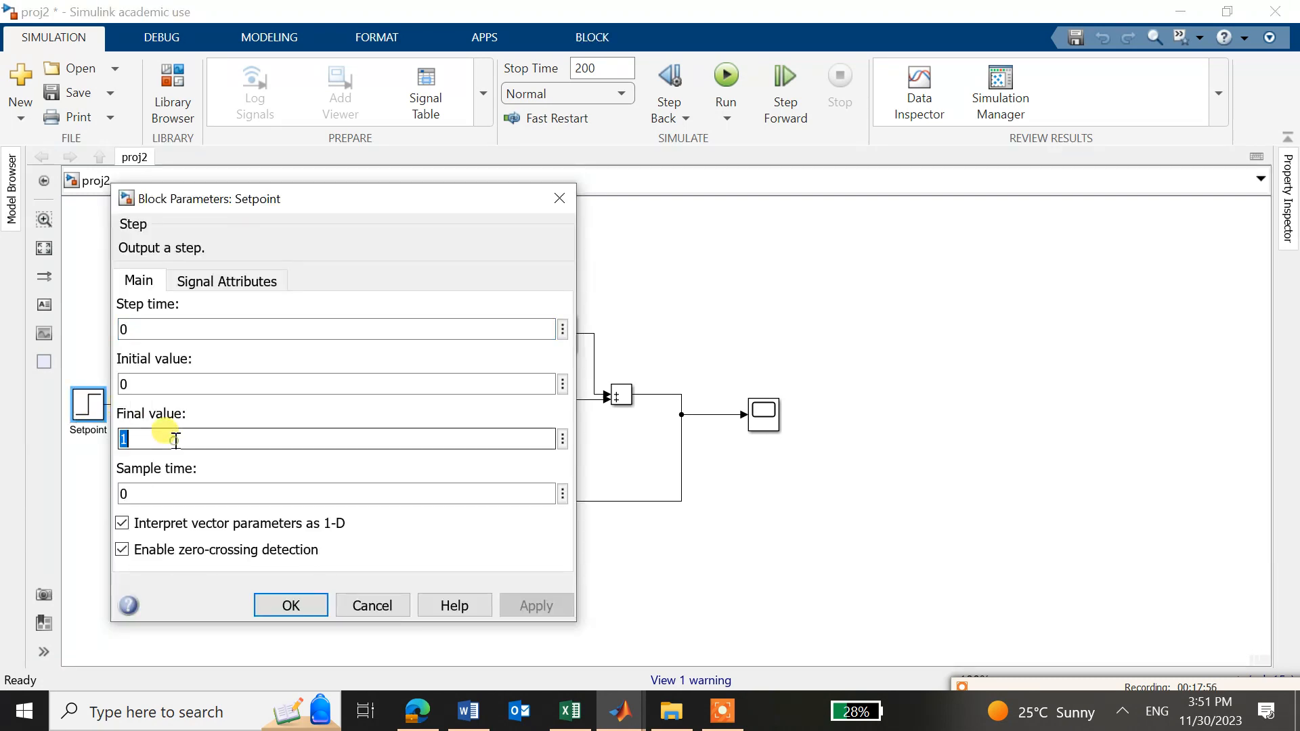
{"action": "type", "text": "0"}
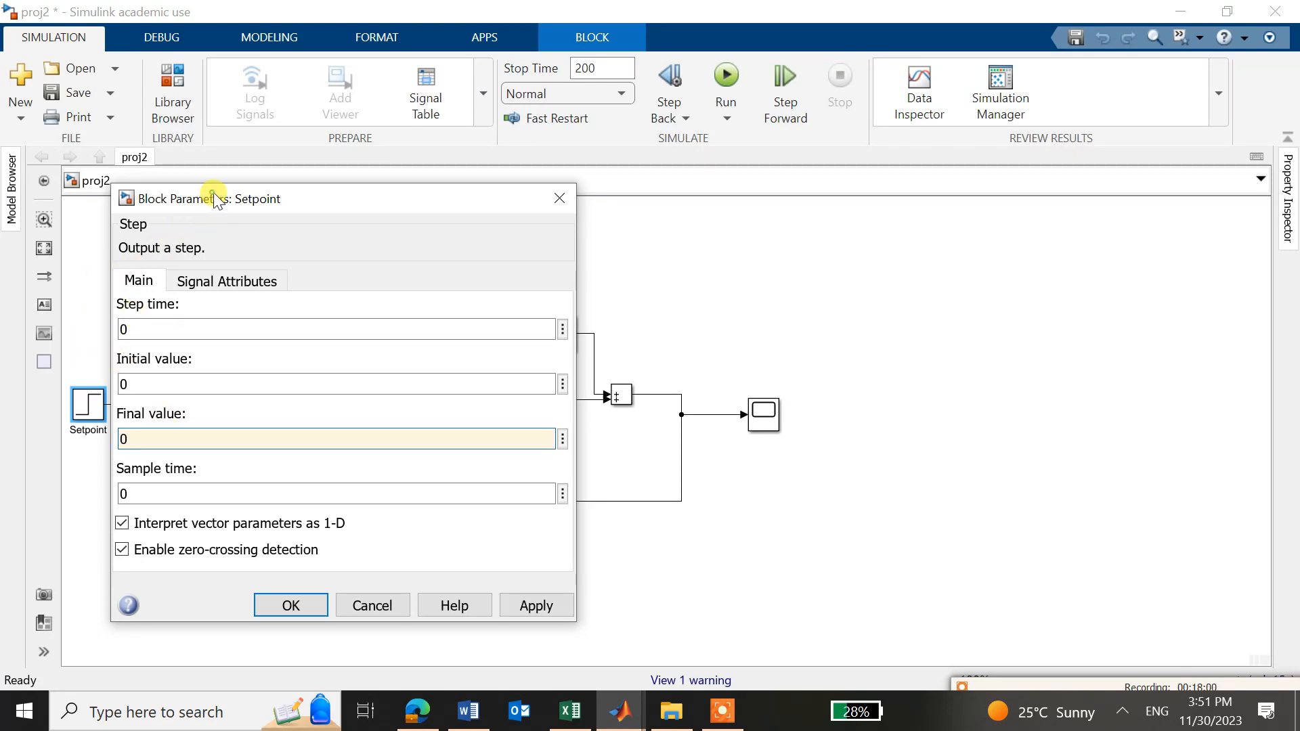
{"action": "left_click_drag", "start_coordinate": [214, 199], "coordinate": [706, 194]}
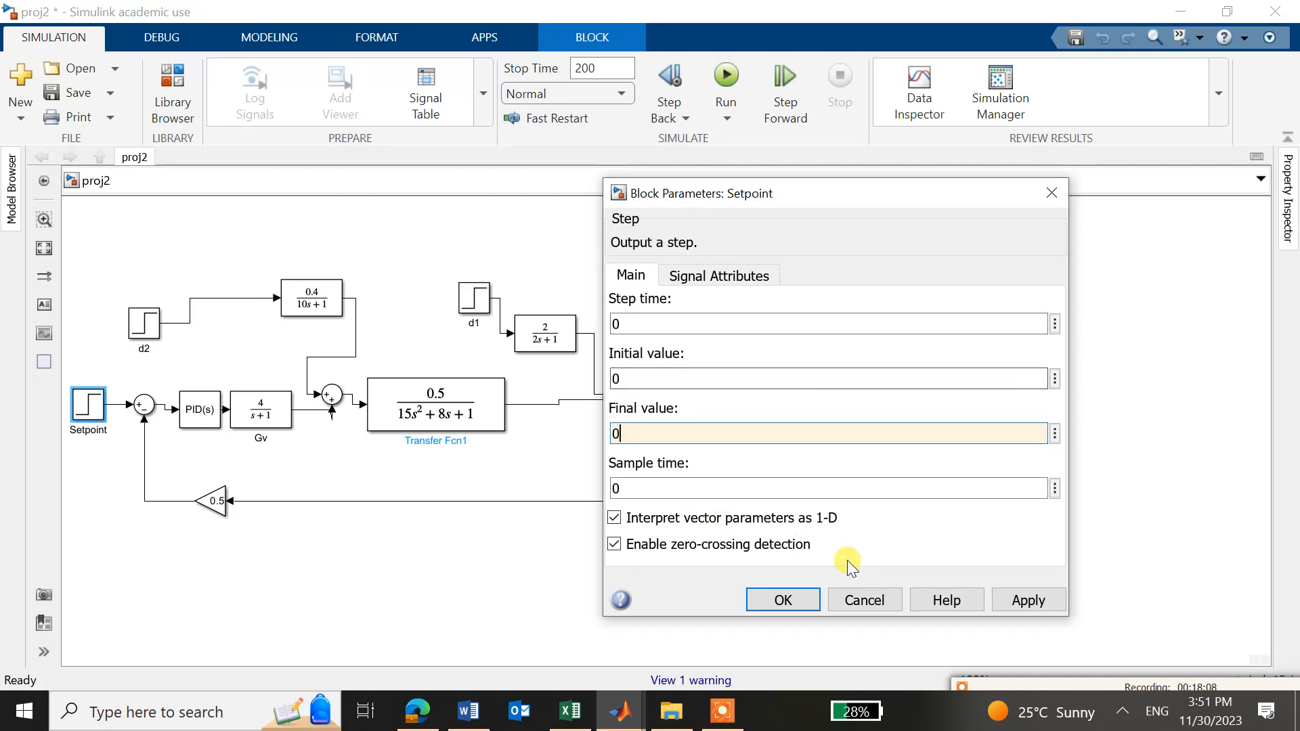
{"action": "left_click", "coordinate": [1040, 606]}
{"action": "left_click", "coordinate": [783, 600]}
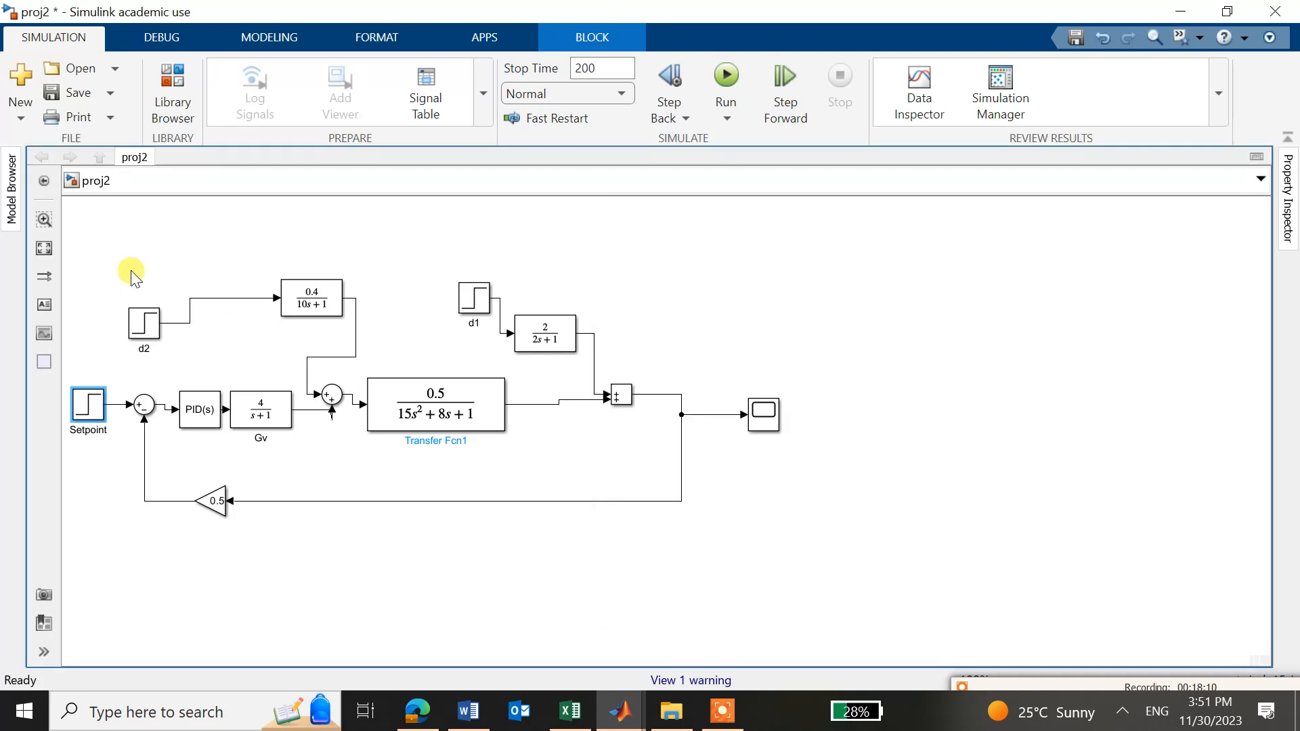
Set the d2 step block's final value to 1, apply it, and recheck the block's parameters before closing them
{"action": "left_click", "coordinate": [139, 321]}
{"action": "double_click", "coordinate": [138, 320]}
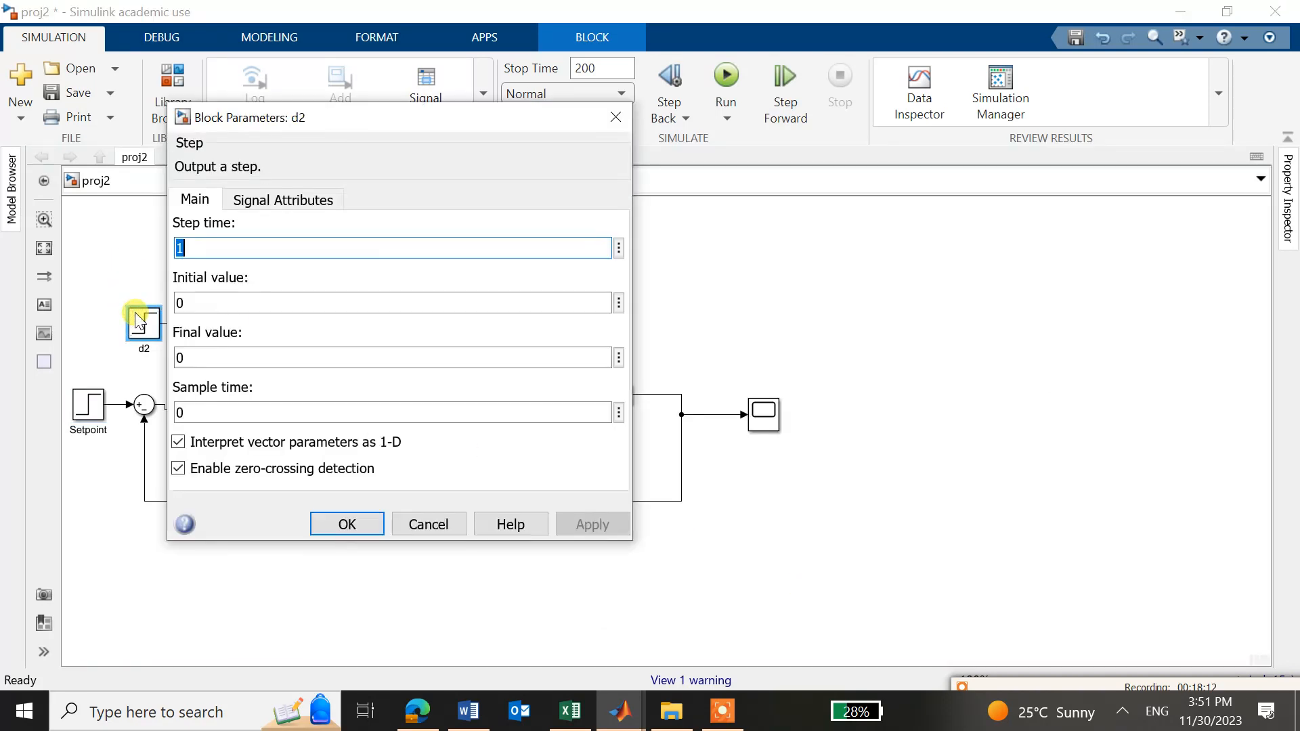
{"action": "double_click", "coordinate": [191, 359]}
{"action": "type", "text": "1"}
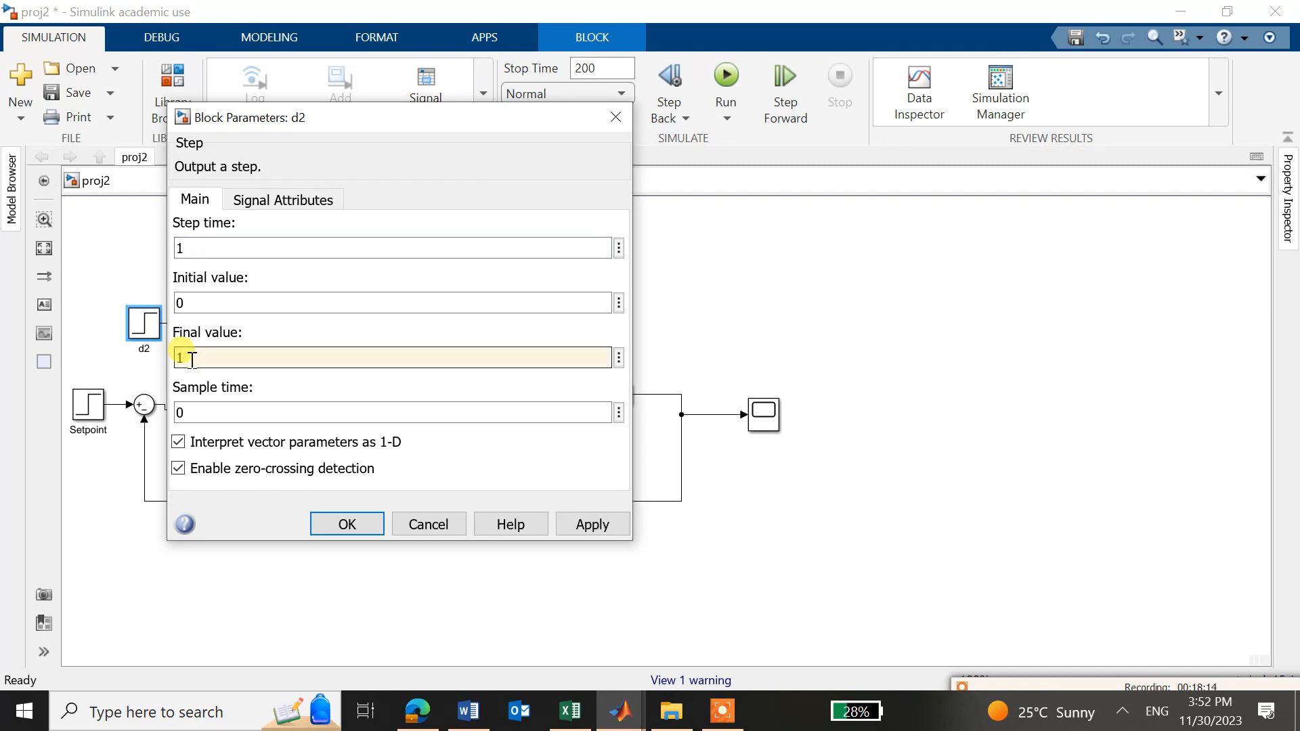
{"action": "left_click", "coordinate": [557, 521]}
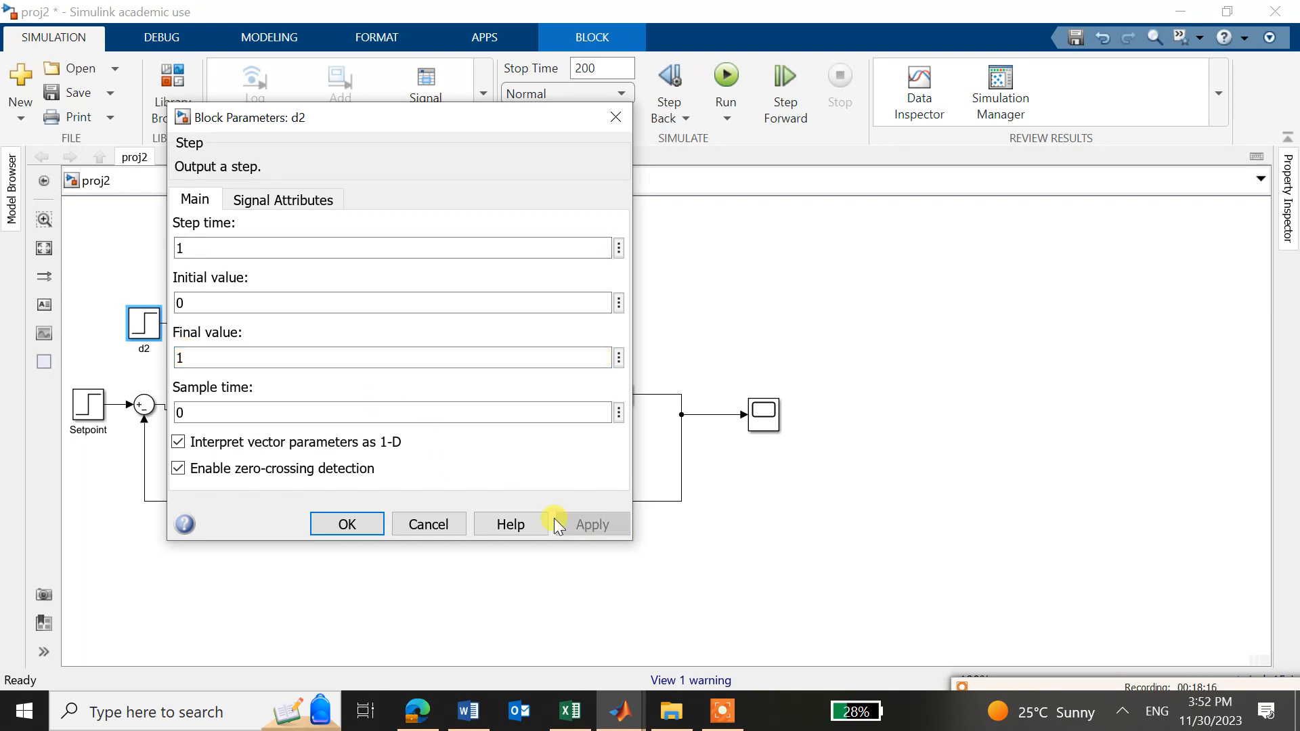
{"action": "left_click", "coordinate": [380, 523]}
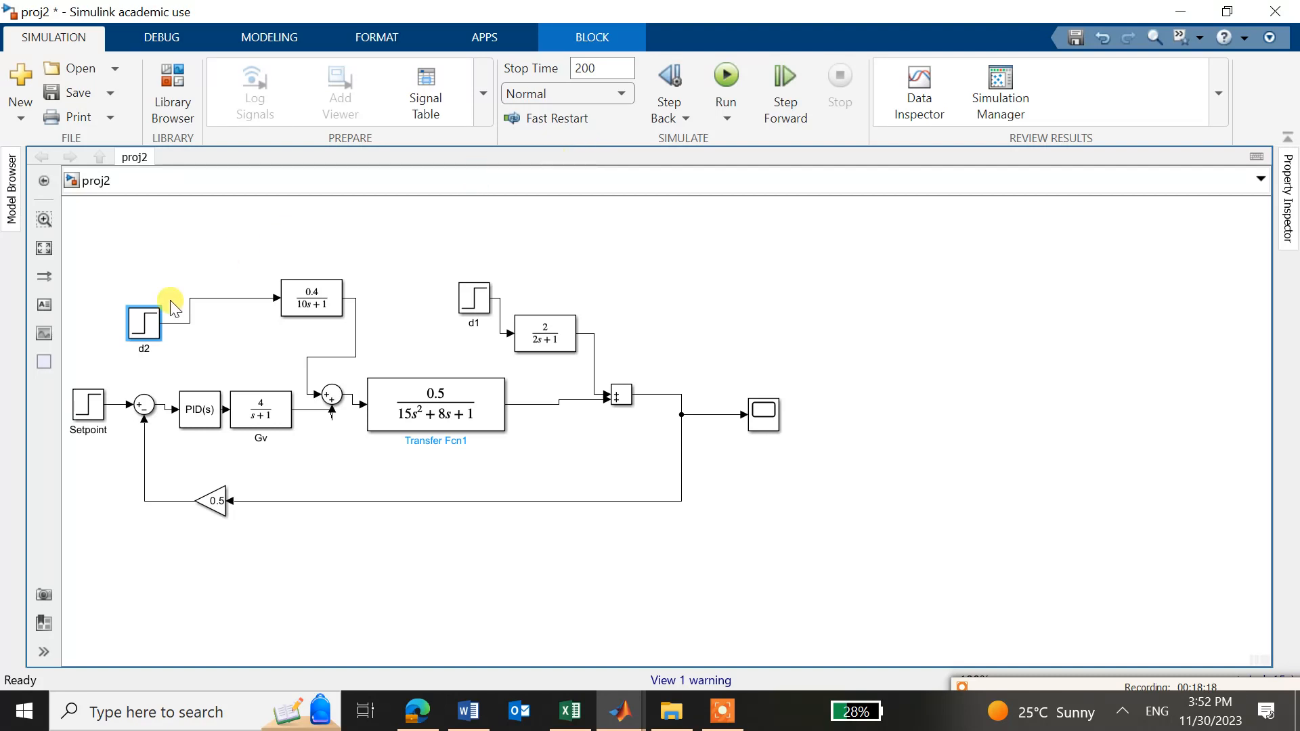
{"action": "double_click", "coordinate": [143, 324]}
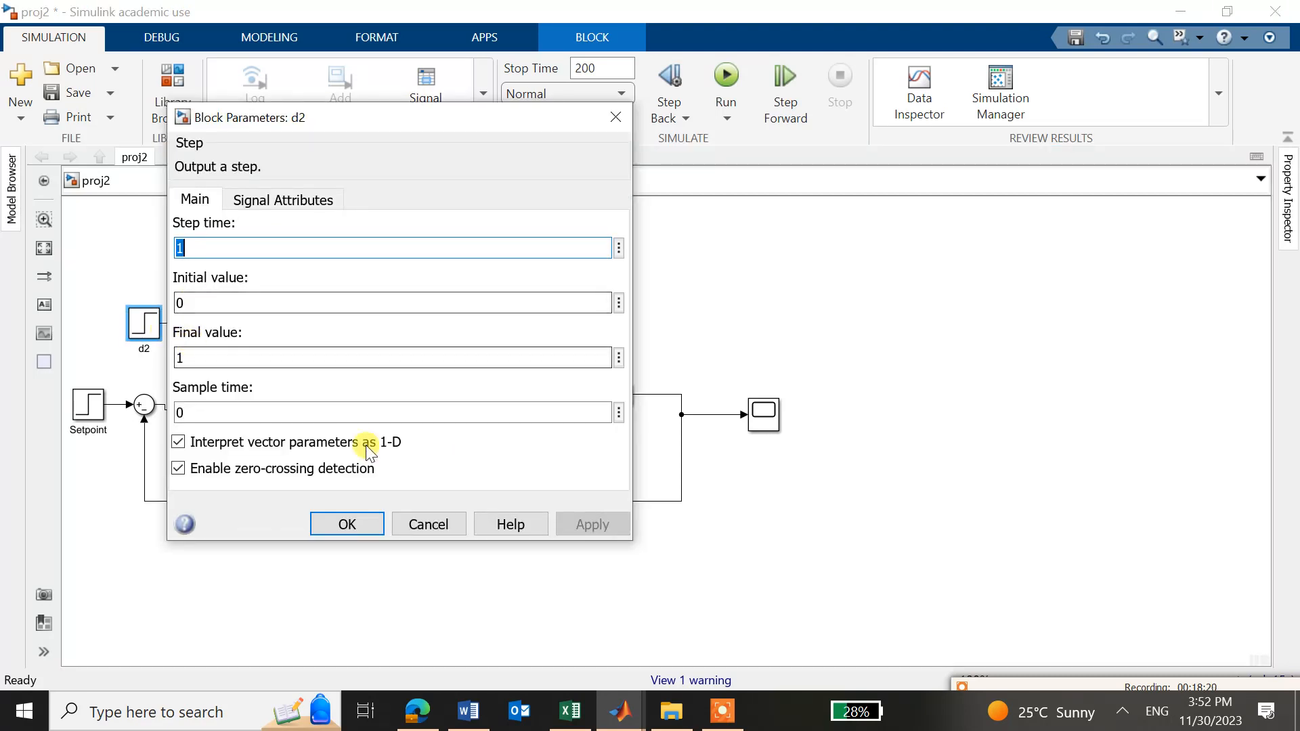
{"action": "left_click", "coordinate": [352, 532]}
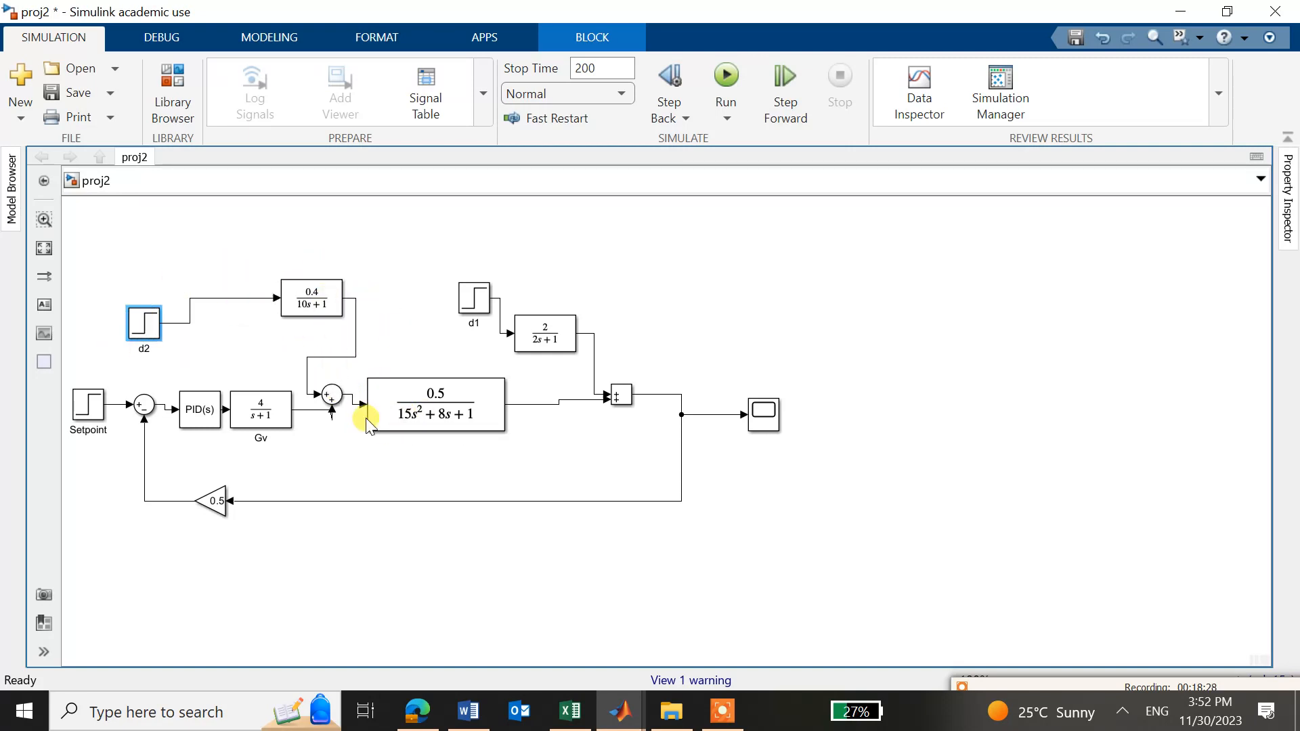
Simulate proj2 and examine the response to the d2 disturbance in the Scope
{"action": "left_click", "coordinate": [729, 83]}
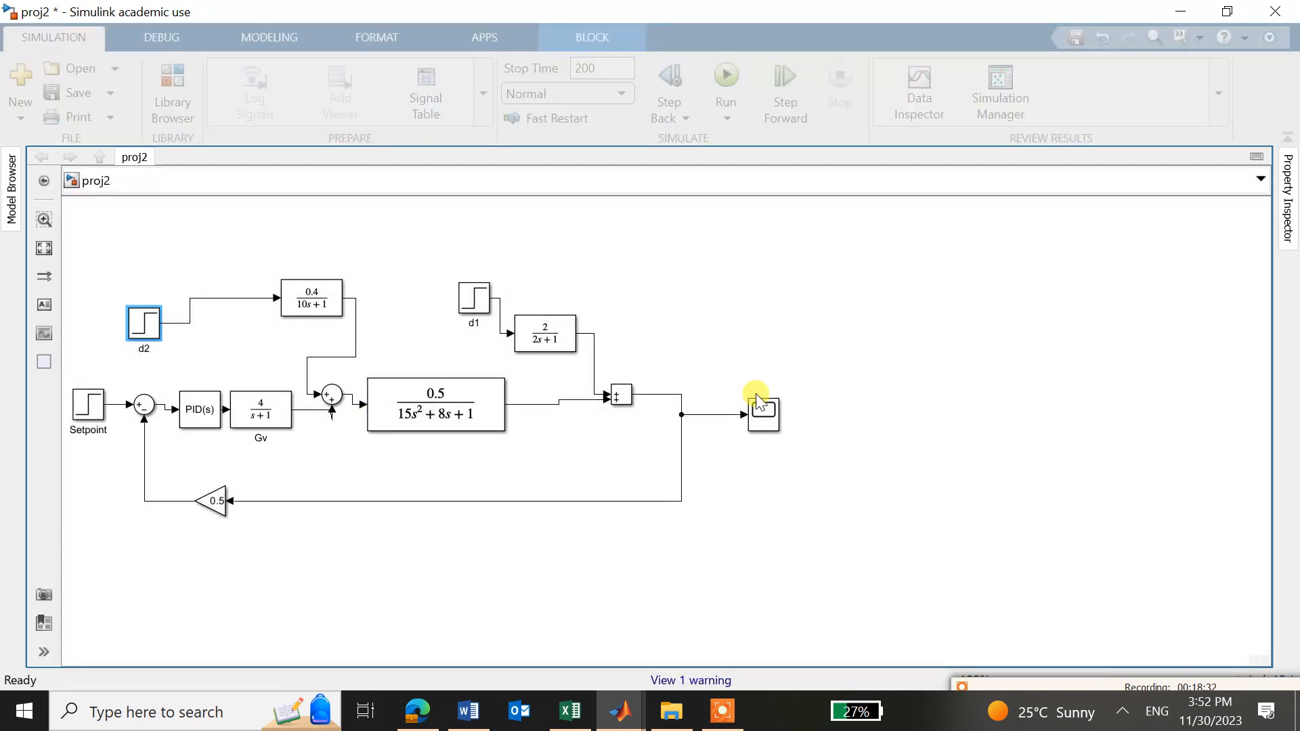
{"action": "double_click", "coordinate": [763, 410]}
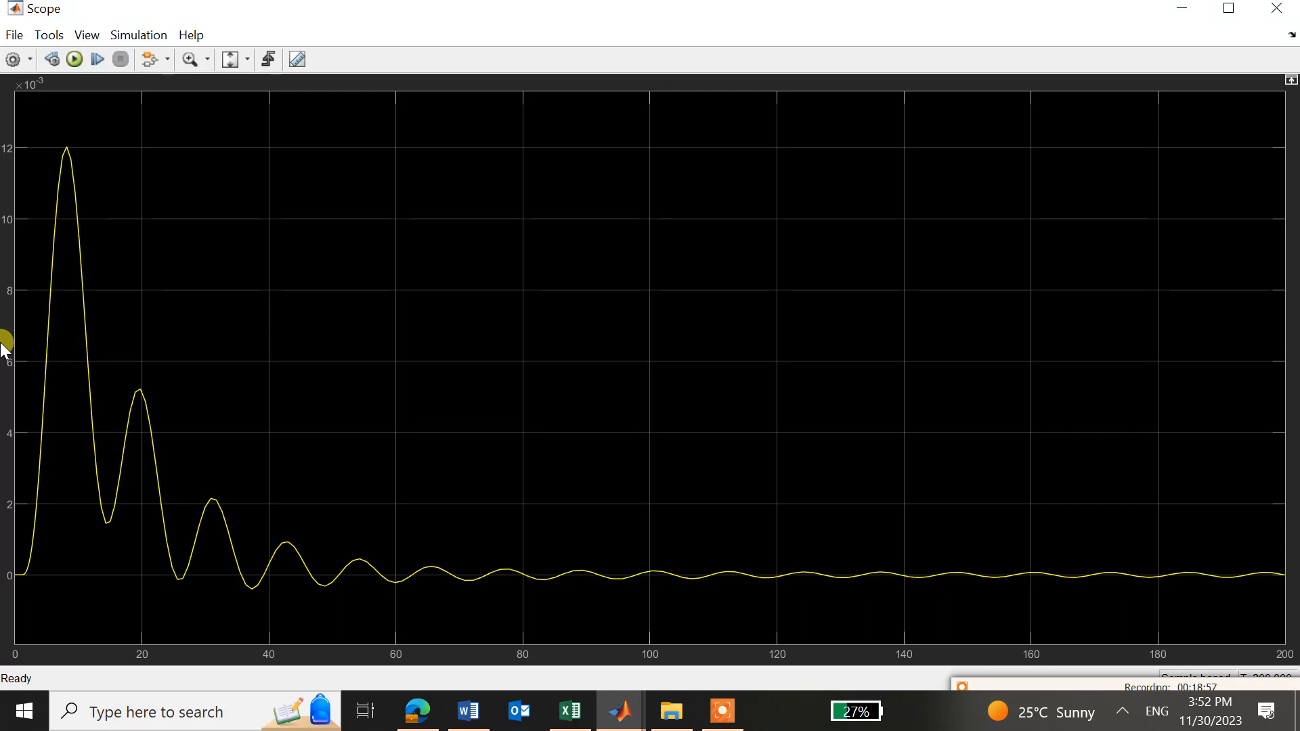
Switch to Document16.pdf in Edge and sketch axes, a baseline and a curve that rises and settles back below the Kc notes on page 4
{"action": "left_click", "coordinate": [417, 710]}
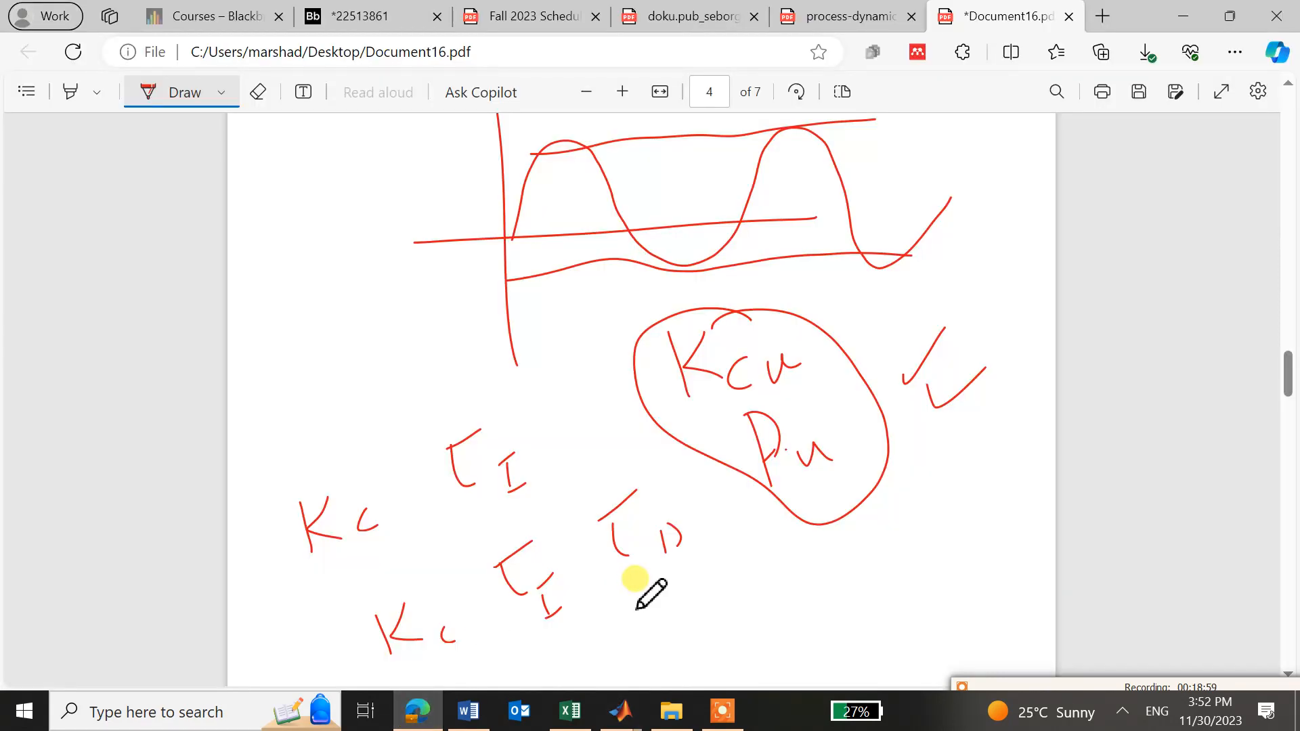
{"action": "scroll", "coordinate": [637, 606], "scroll_direction": "down", "scroll_amount": 5}
{"action": "mouse_move", "coordinate": [708, 316]}
{"action": "left_mouse_down"}
{"action": "mouse_move", "coordinate": [707, 339]}
{"action": "mouse_move", "coordinate": [942, 482]}
{"action": "left_mouse_up"}
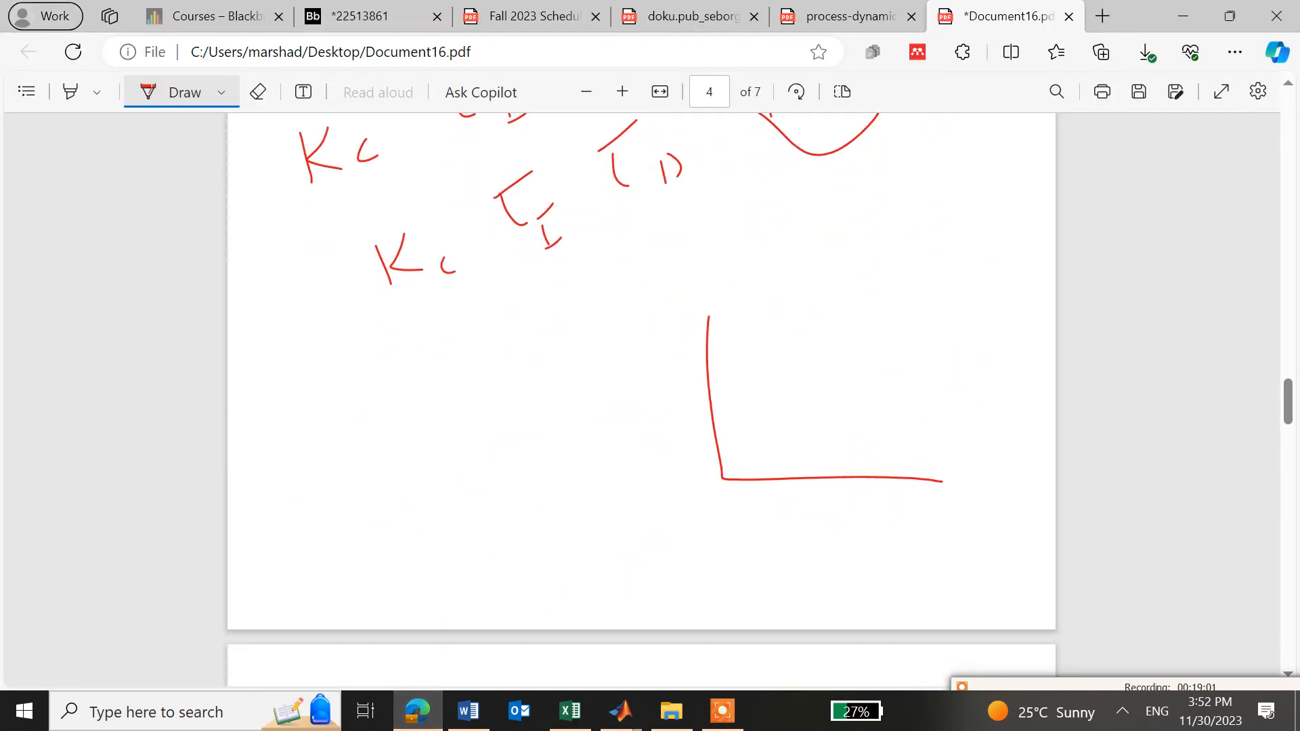
{"action": "left_click_drag", "start_coordinate": [697, 393], "coordinate": [985, 368]}
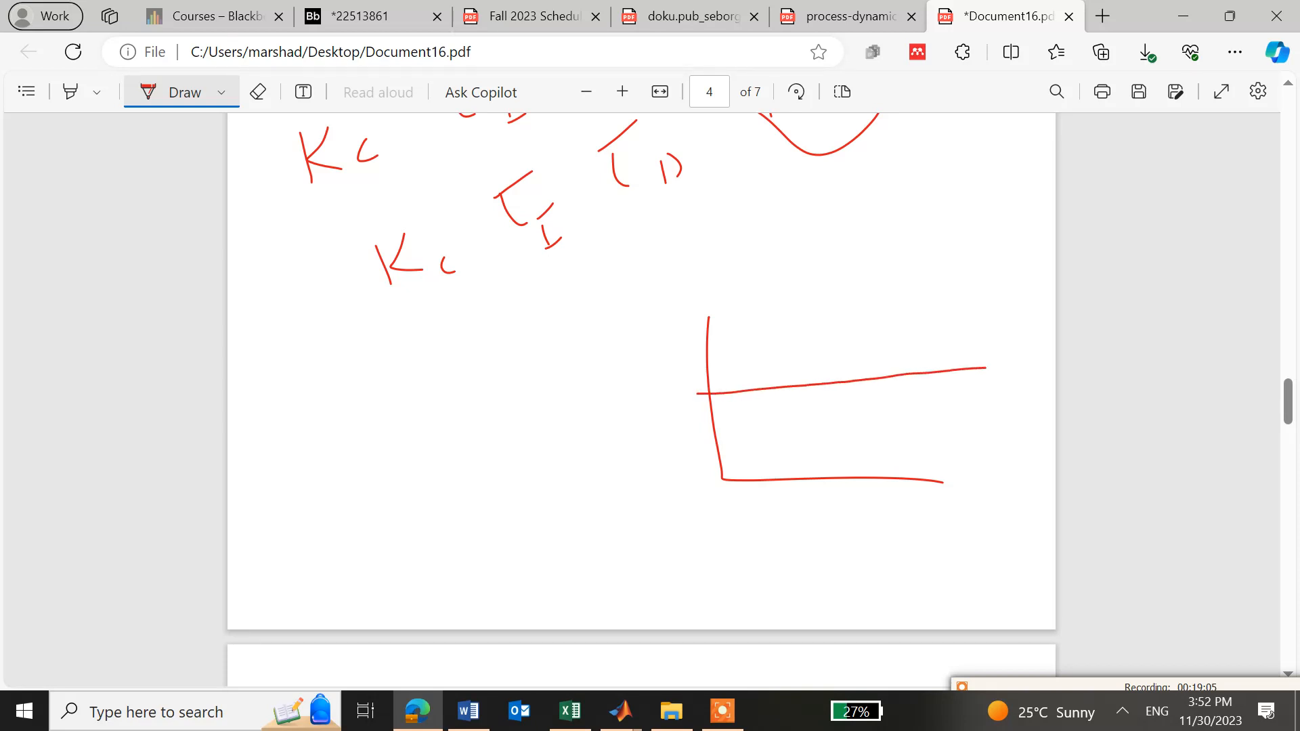
{"action": "mouse_move", "coordinate": [715, 388]}
{"action": "left_mouse_down"}
{"action": "mouse_move", "coordinate": [744, 335]}
{"action": "mouse_move", "coordinate": [773, 321]}
{"action": "mouse_move", "coordinate": [933, 366]}
{"action": "mouse_move", "coordinate": [1012, 365]}
{"action": "left_mouse_up"}
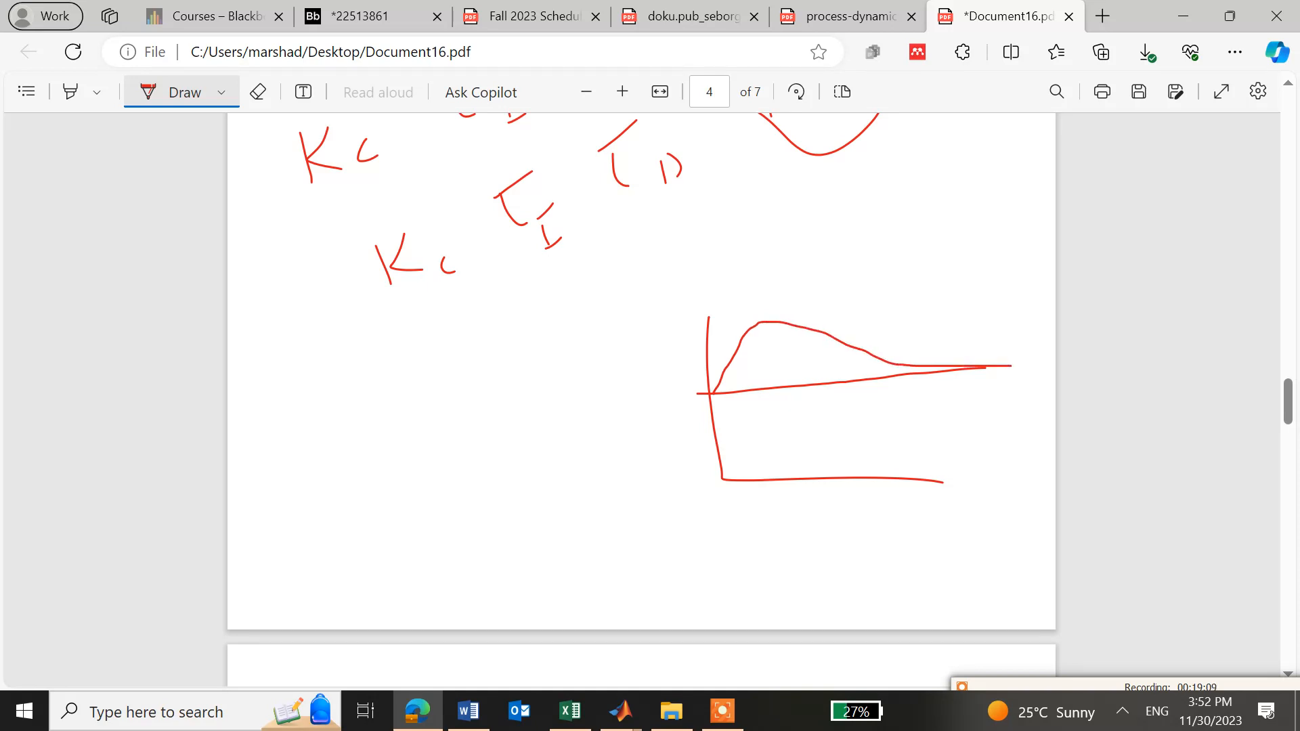
Return to the Scope's d2 disturbance response, close the plot and bring the proj2 model back to the front
{"action": "mouse_move", "coordinate": [631, 716]}
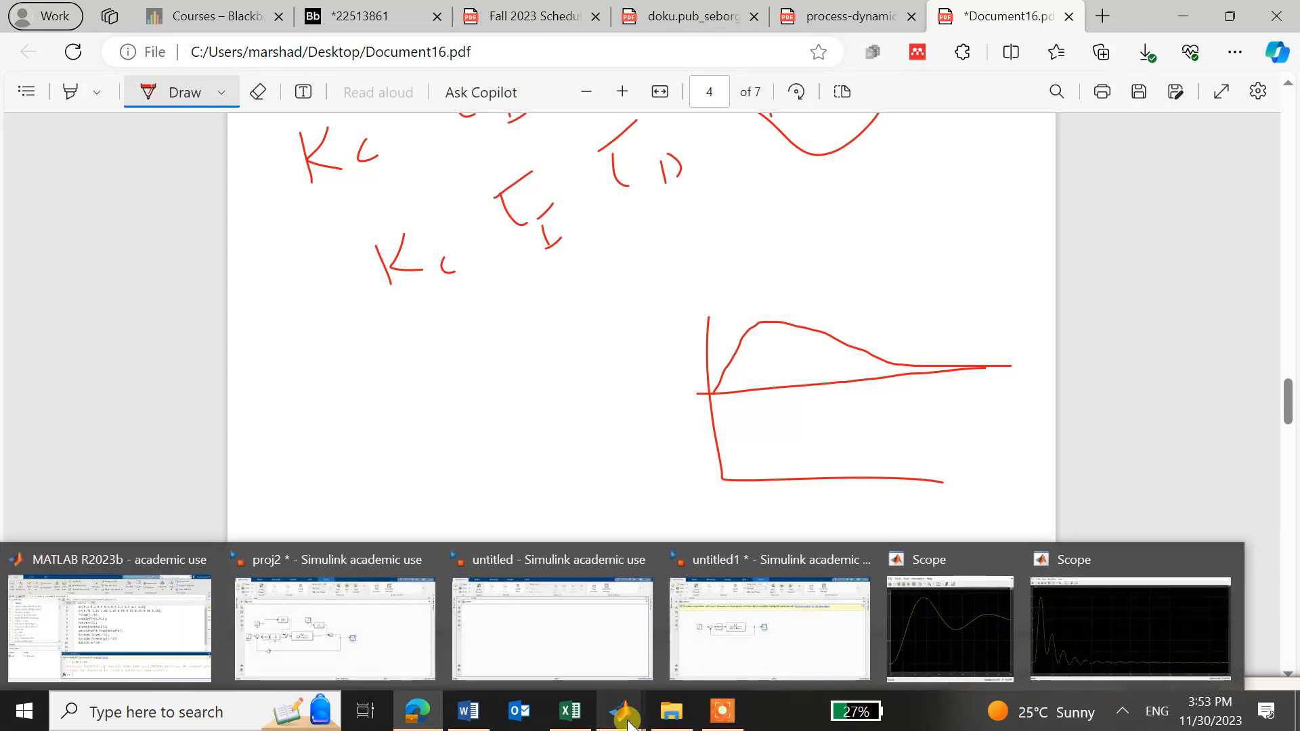
{"action": "left_click", "coordinate": [1064, 653]}
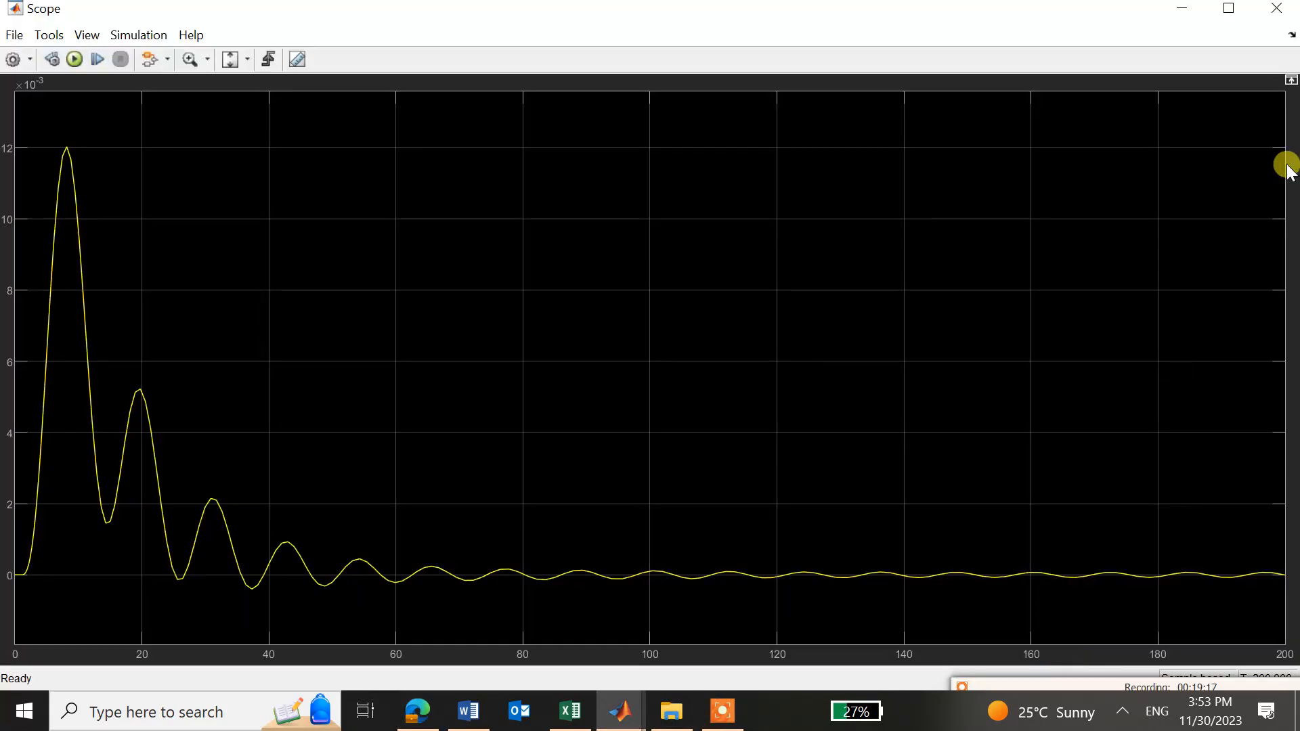
{"action": "left_click", "coordinate": [1286, 15]}
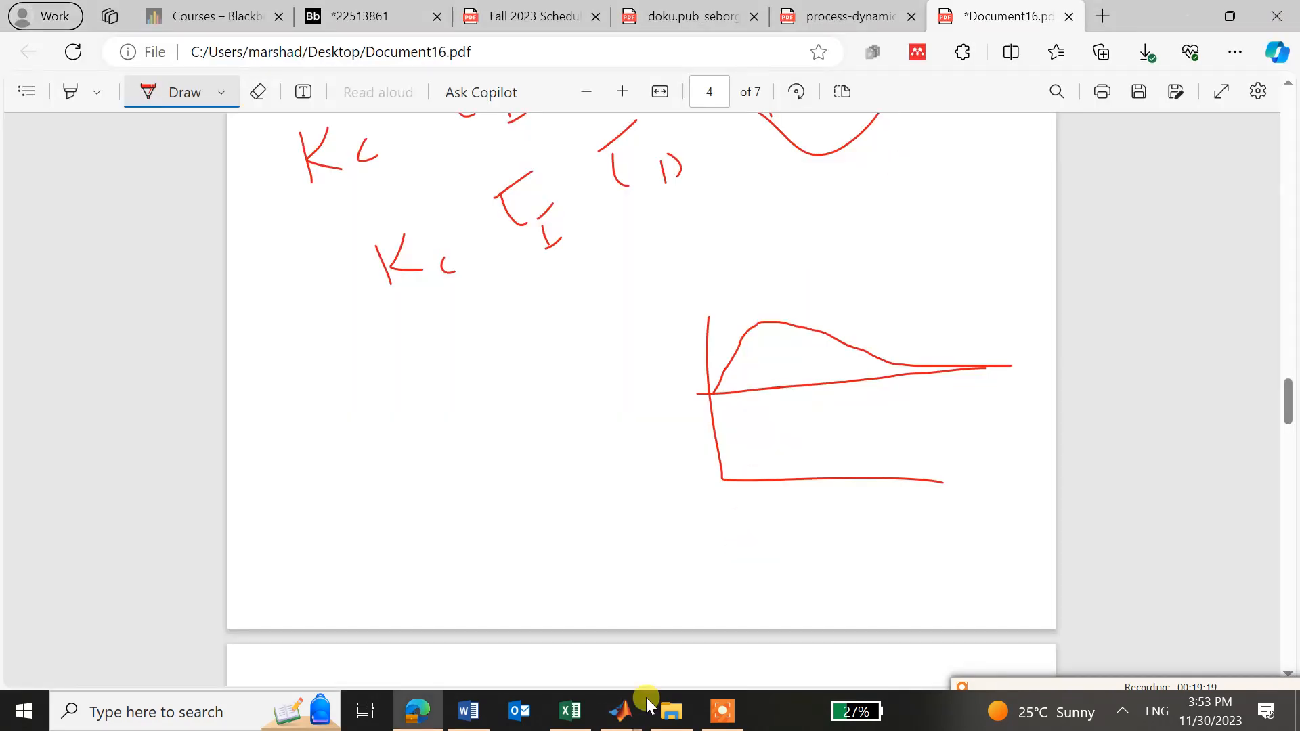
{"action": "mouse_move", "coordinate": [628, 719]}
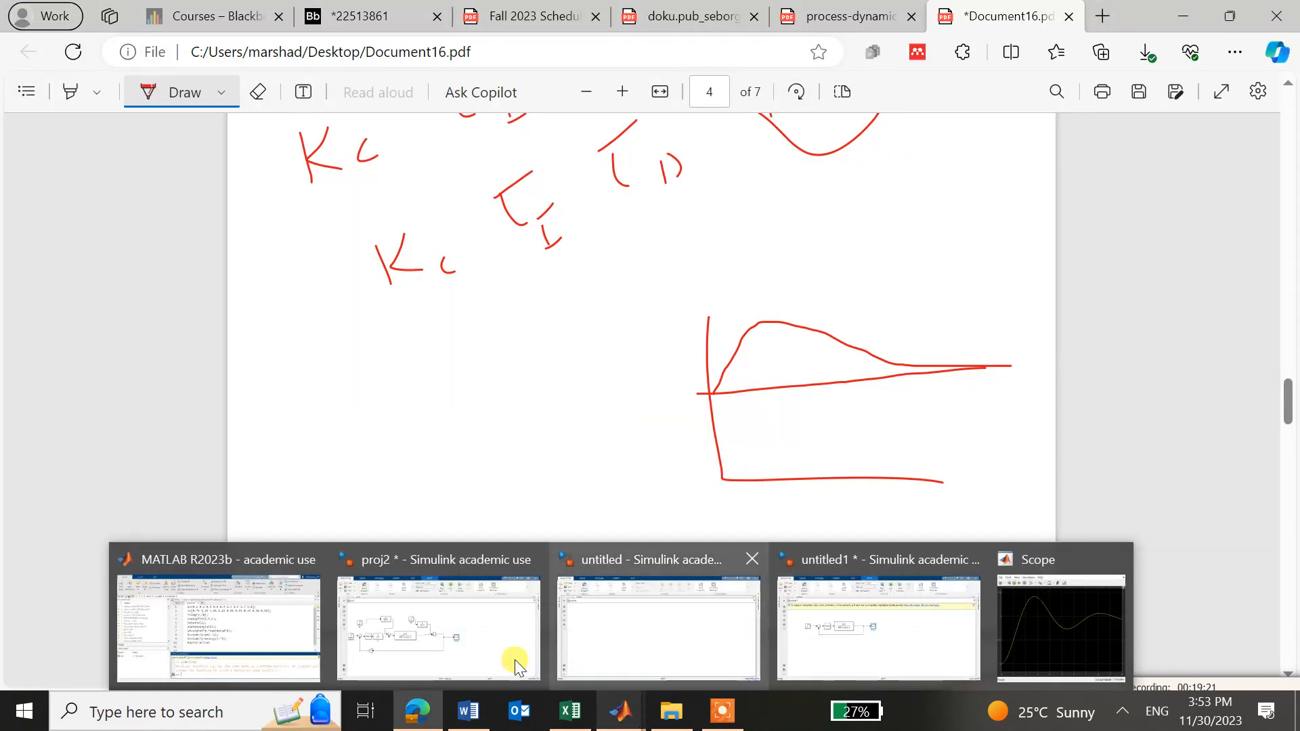
{"action": "left_click", "coordinate": [414, 637]}
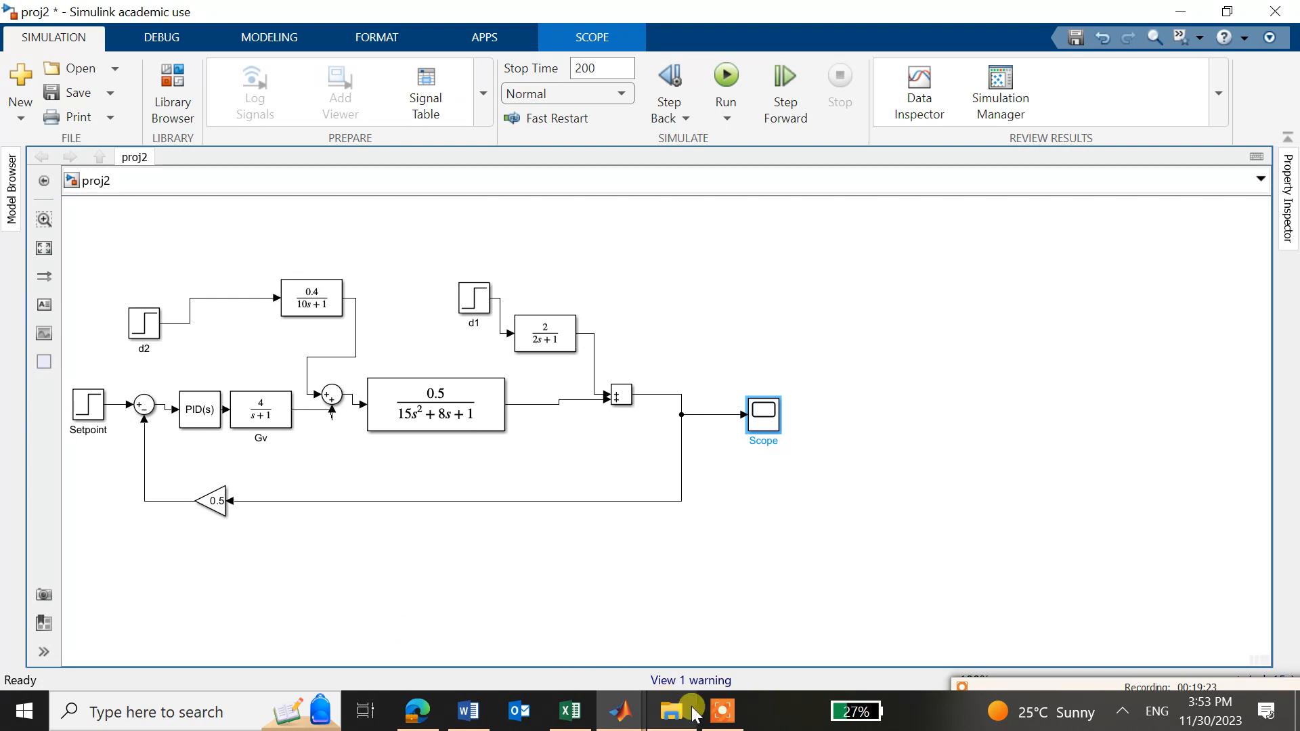
{"action": "mouse_move", "coordinate": [722, 711]}
{"action": "left_click", "coordinate": [700, 668]}
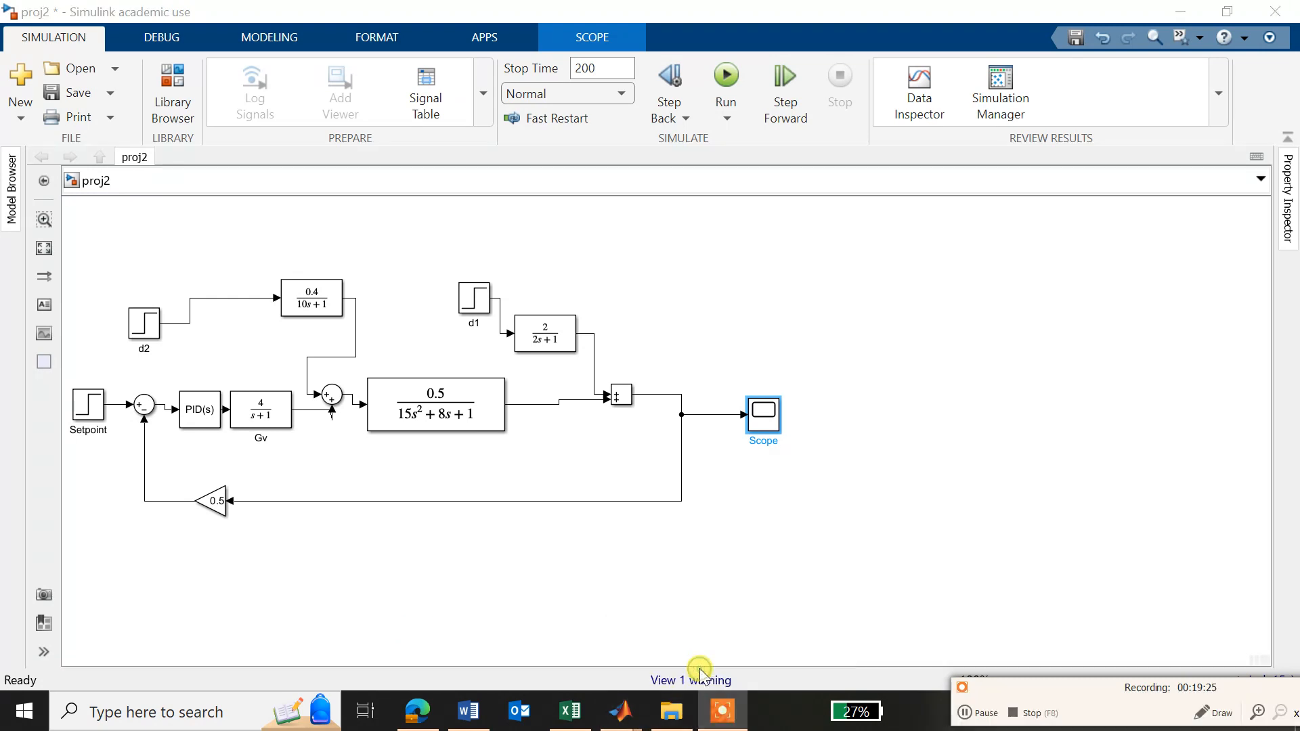